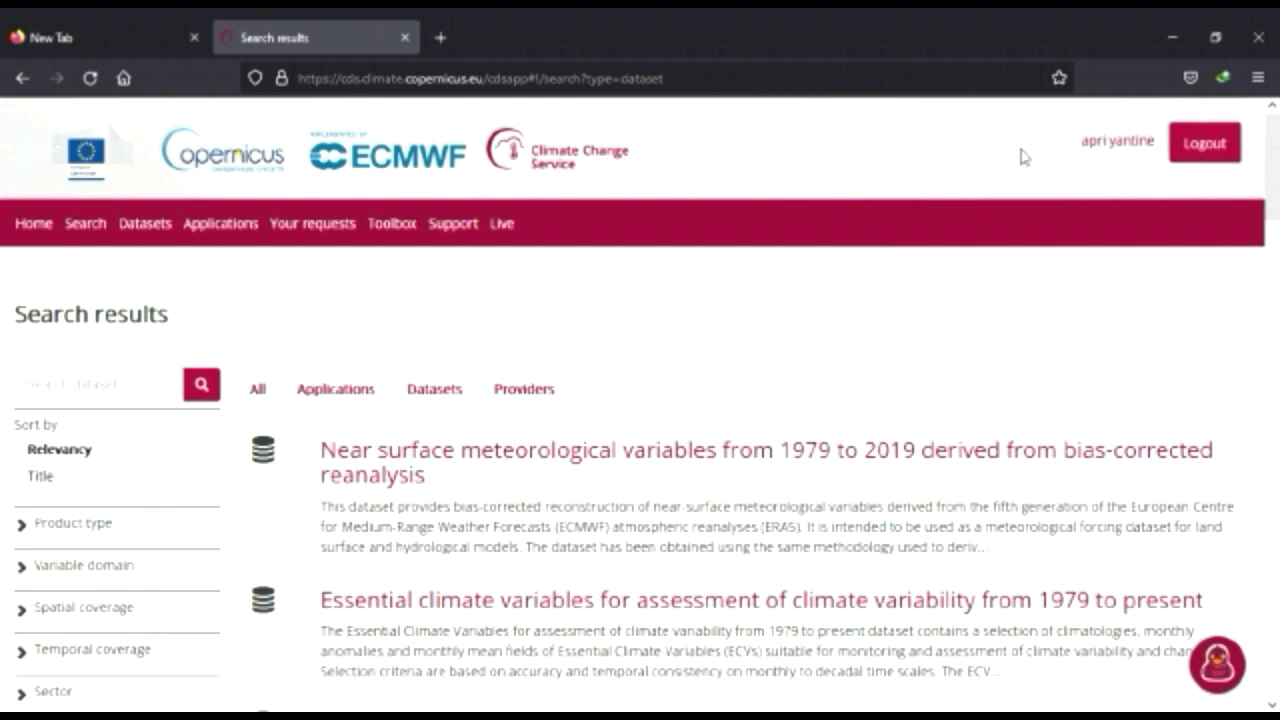
Browse the dataset catalogue and open "ERA5 hourly data on single levels from 1979 to present"
click(154, 230)
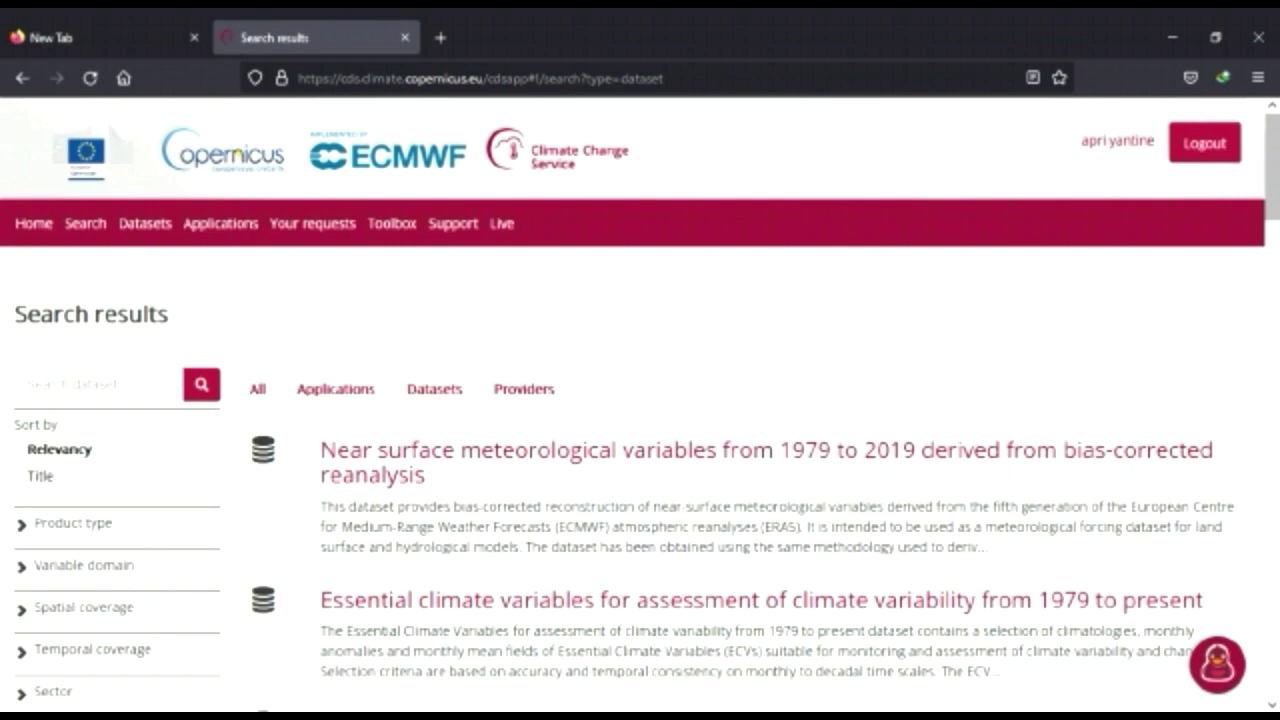
scroll(640, 416, down, 20)
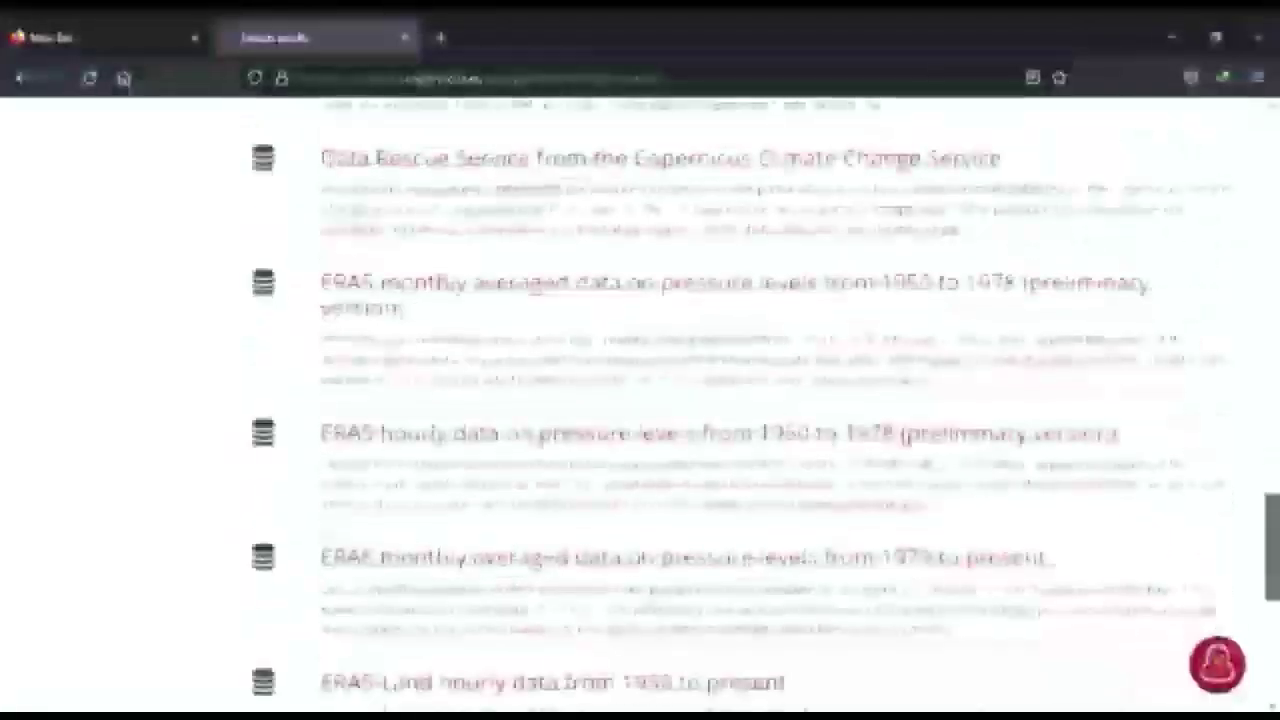
scroll(640, 416, down, 5)
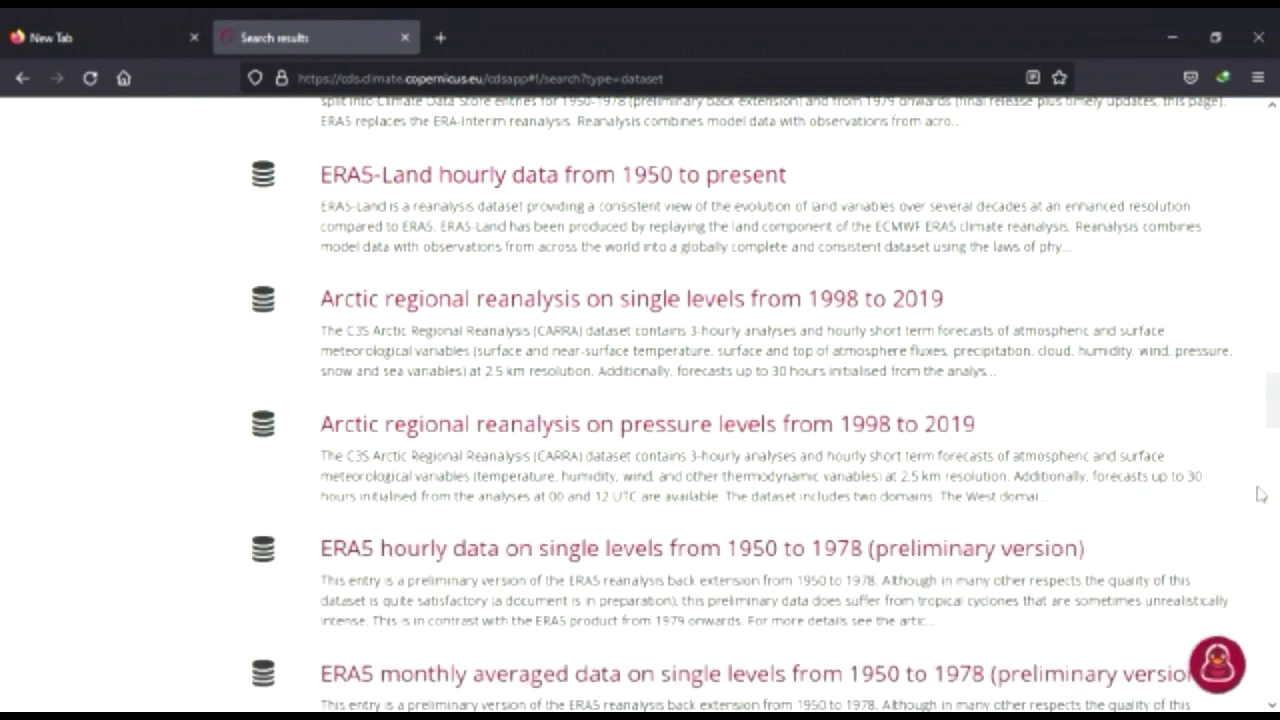
drag(1273, 417, 1273, 685)
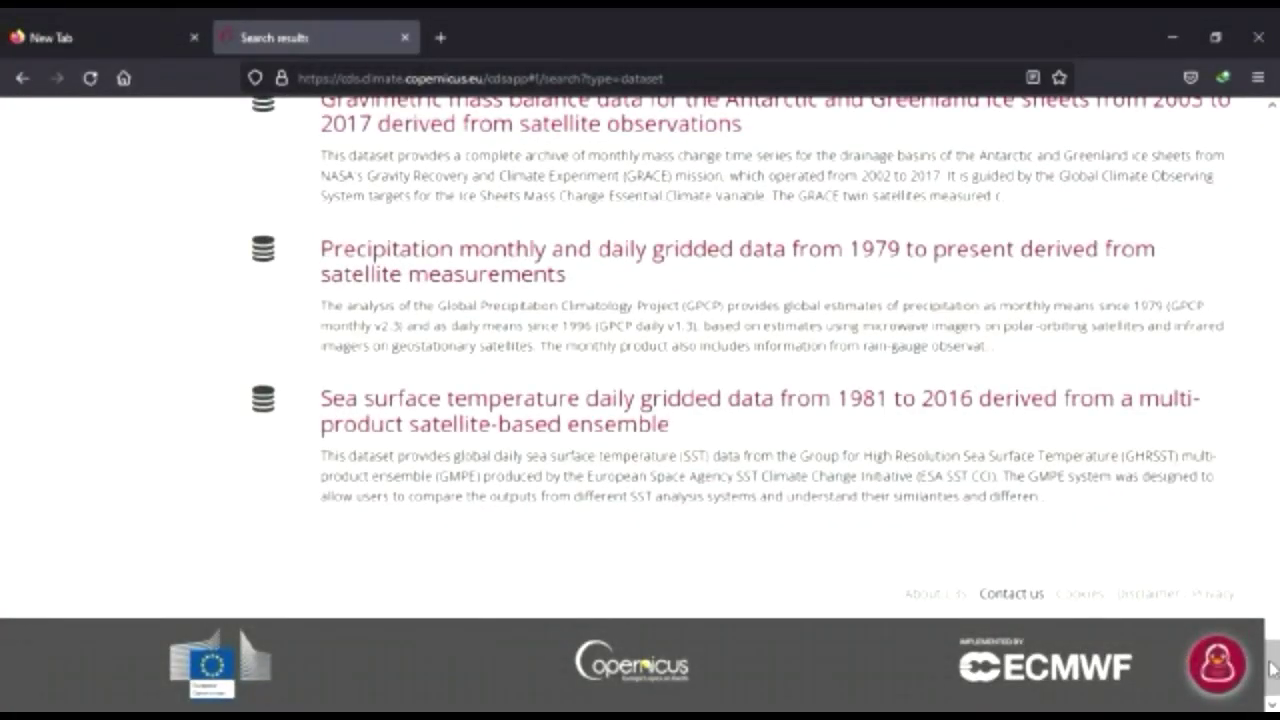
drag(1272, 495, 1273, 697)
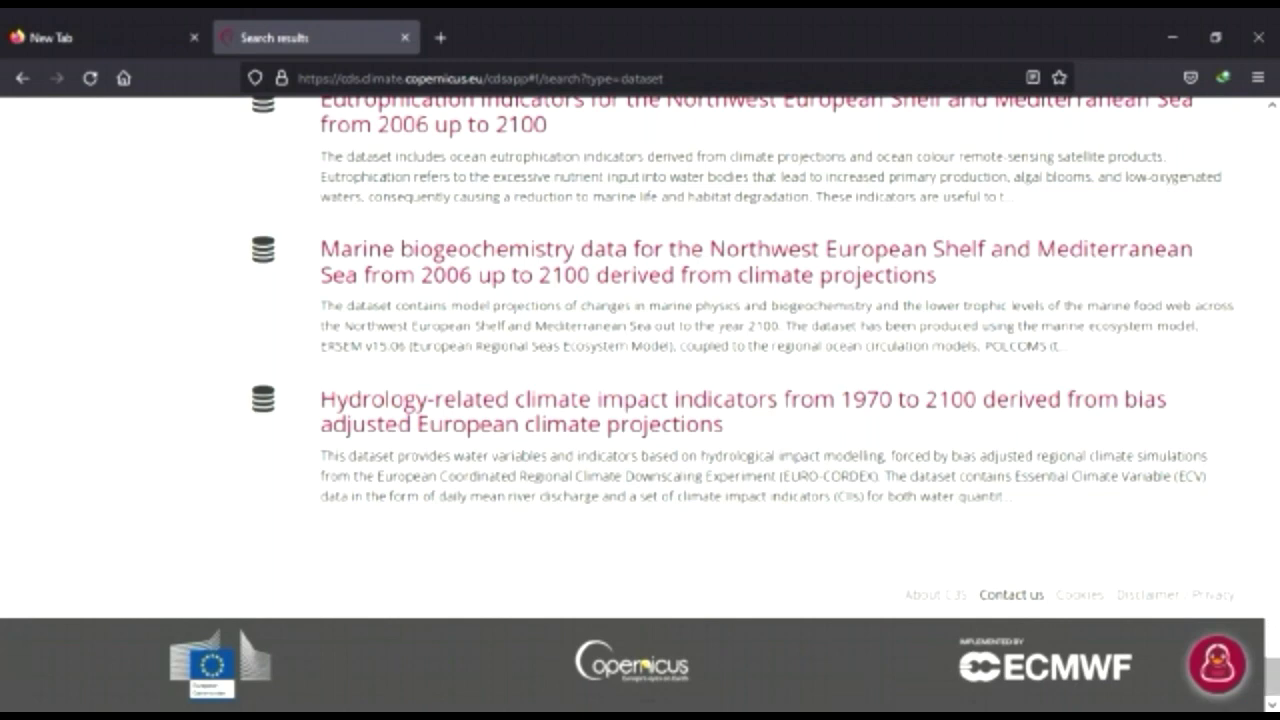
click(1273, 682)
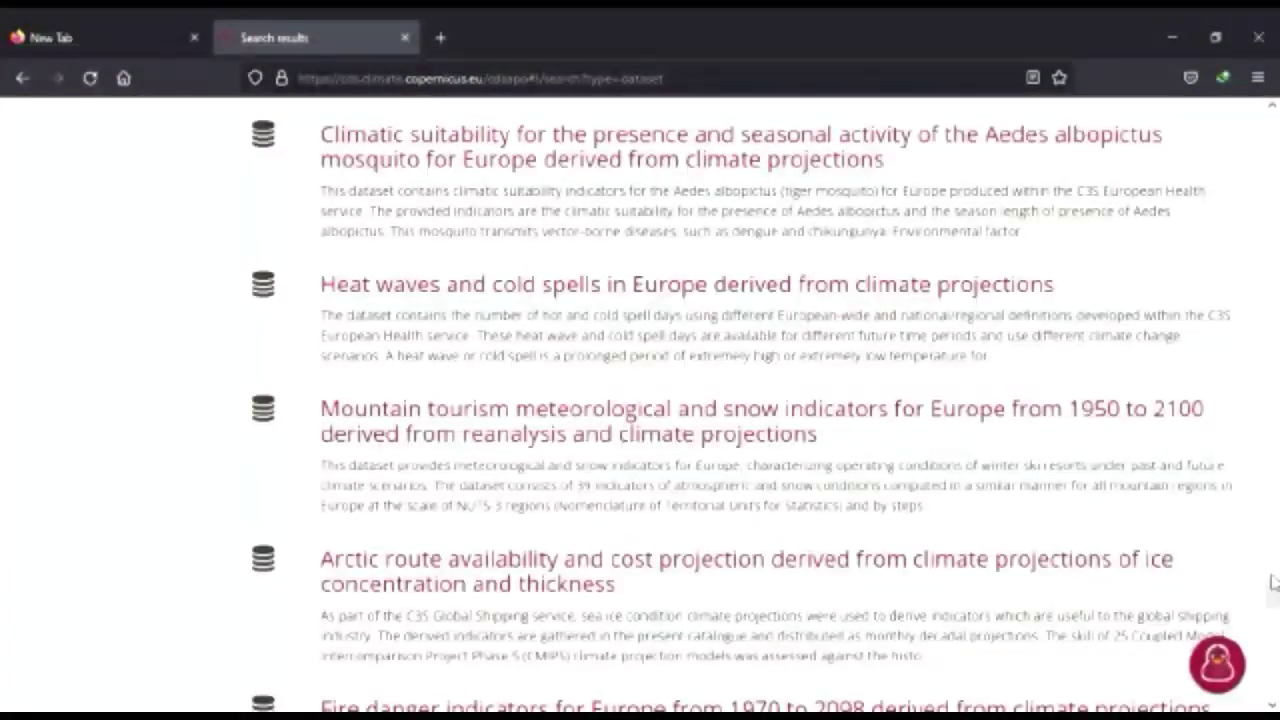
scroll(1275, 627, down, 1)
scroll(1275, 628, down, 5)
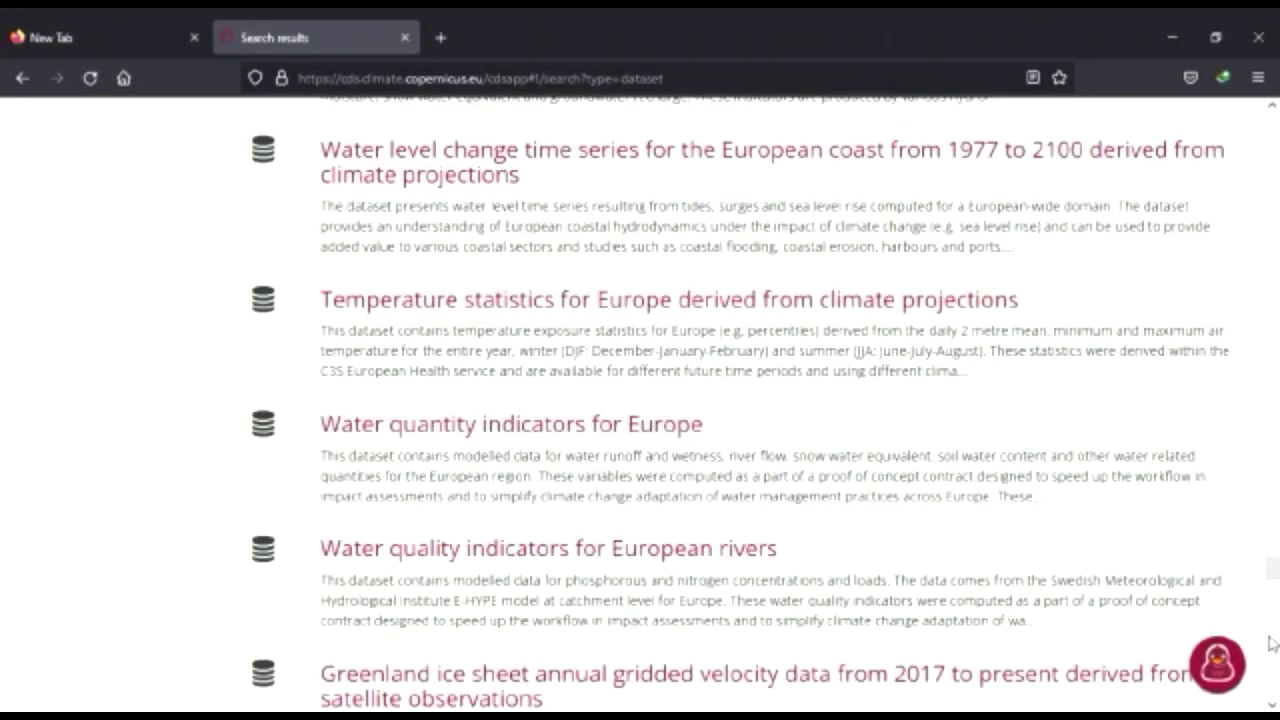
scroll(1265, 663, down, 5)
scroll(1265, 663, down, 3)
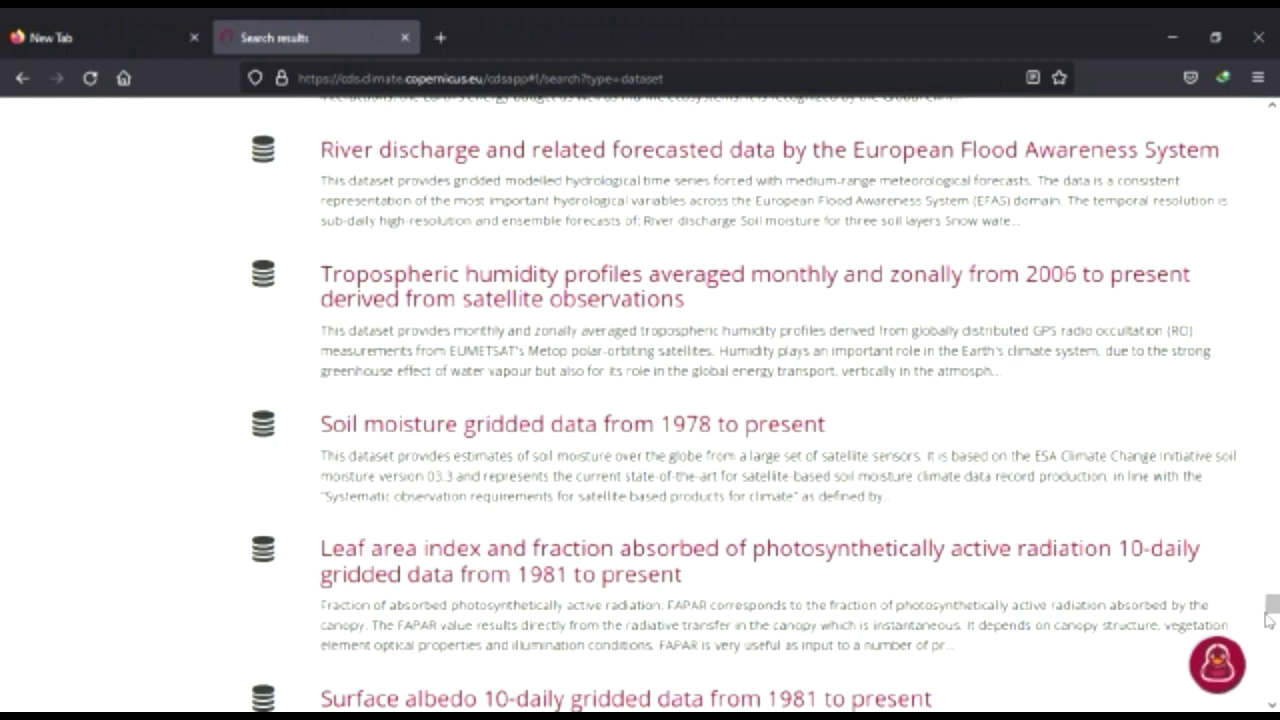
scroll(1266, 648, down, 5)
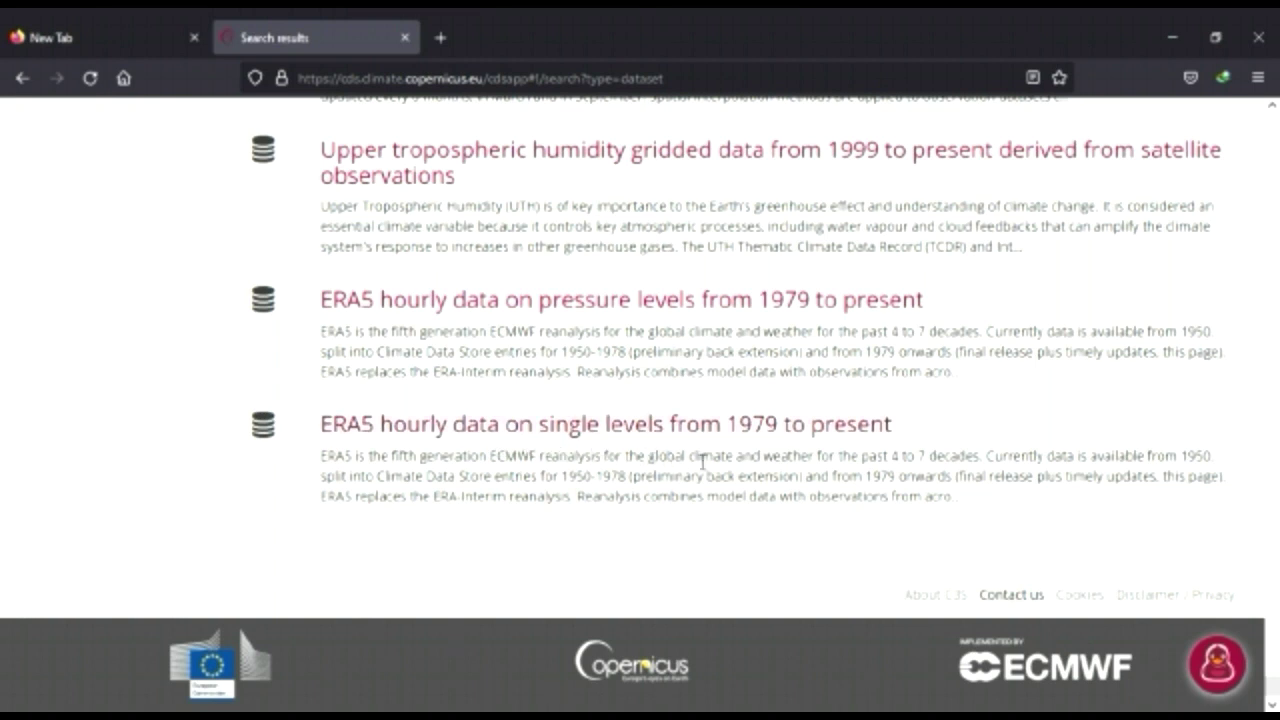
click(657, 430)
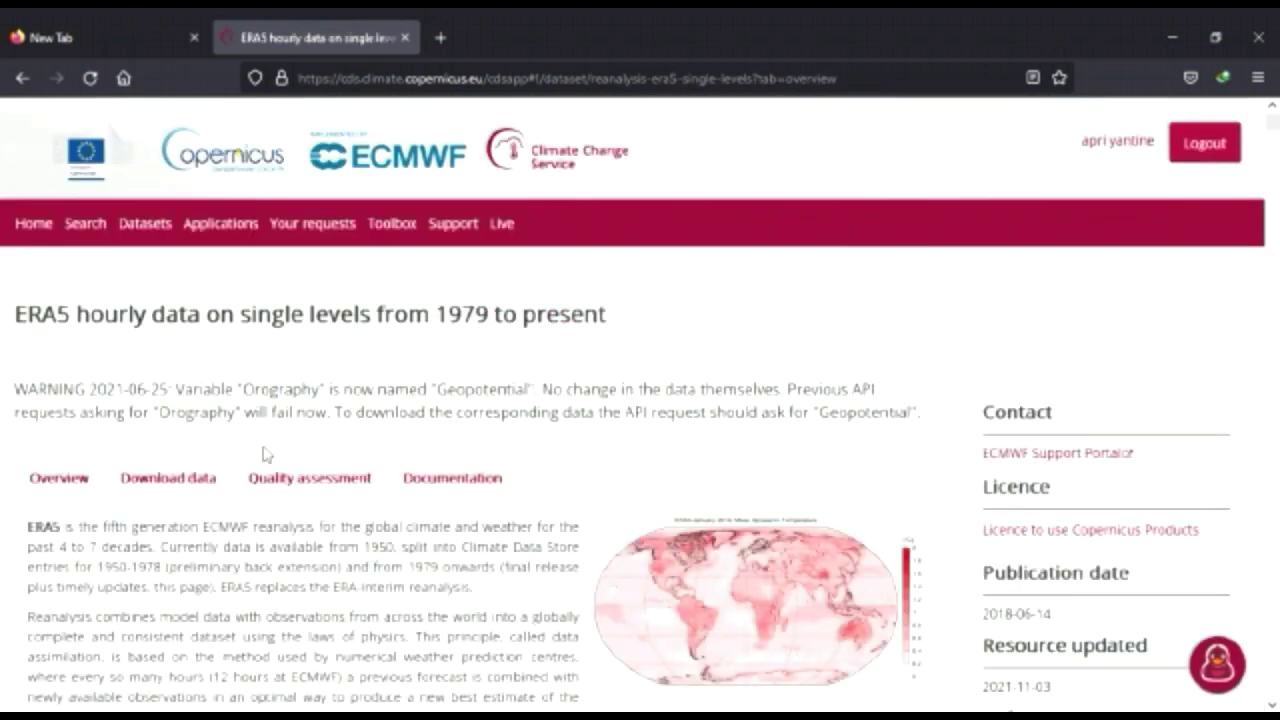
Open the ERA5 dataset's download form and review the product type and variable selections
click(200, 479)
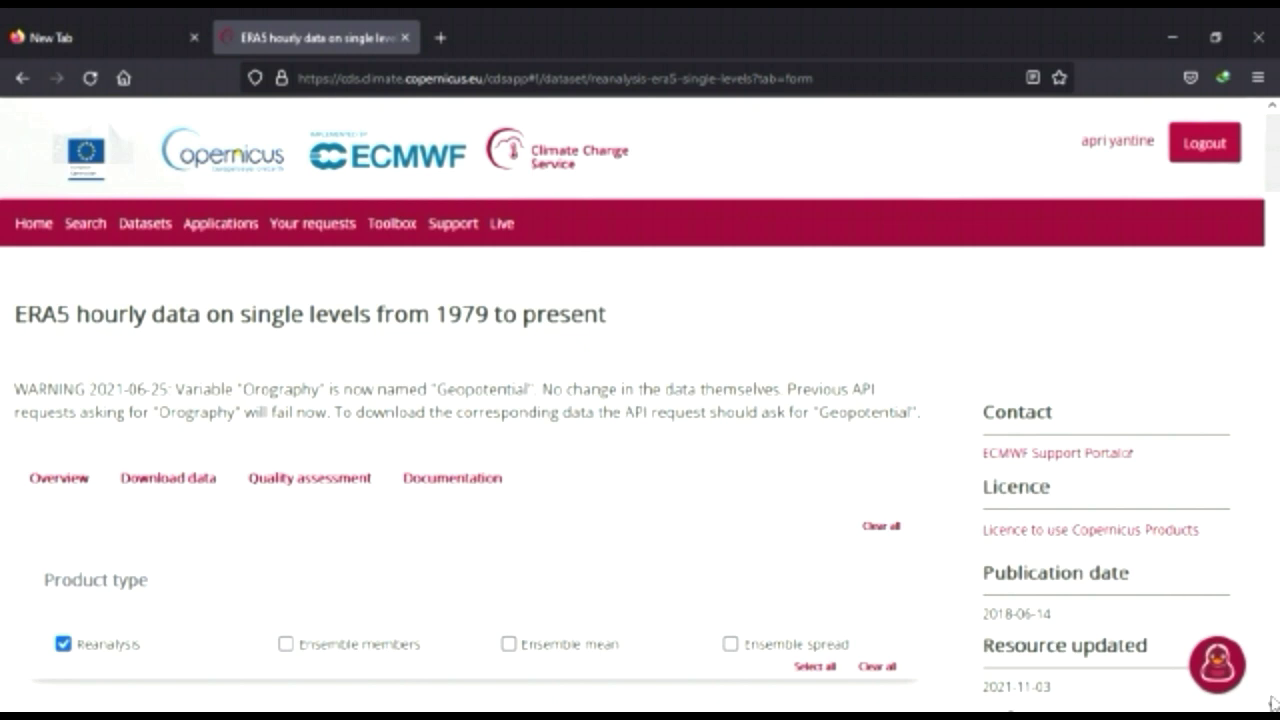
scroll(640, 400, down, 3)
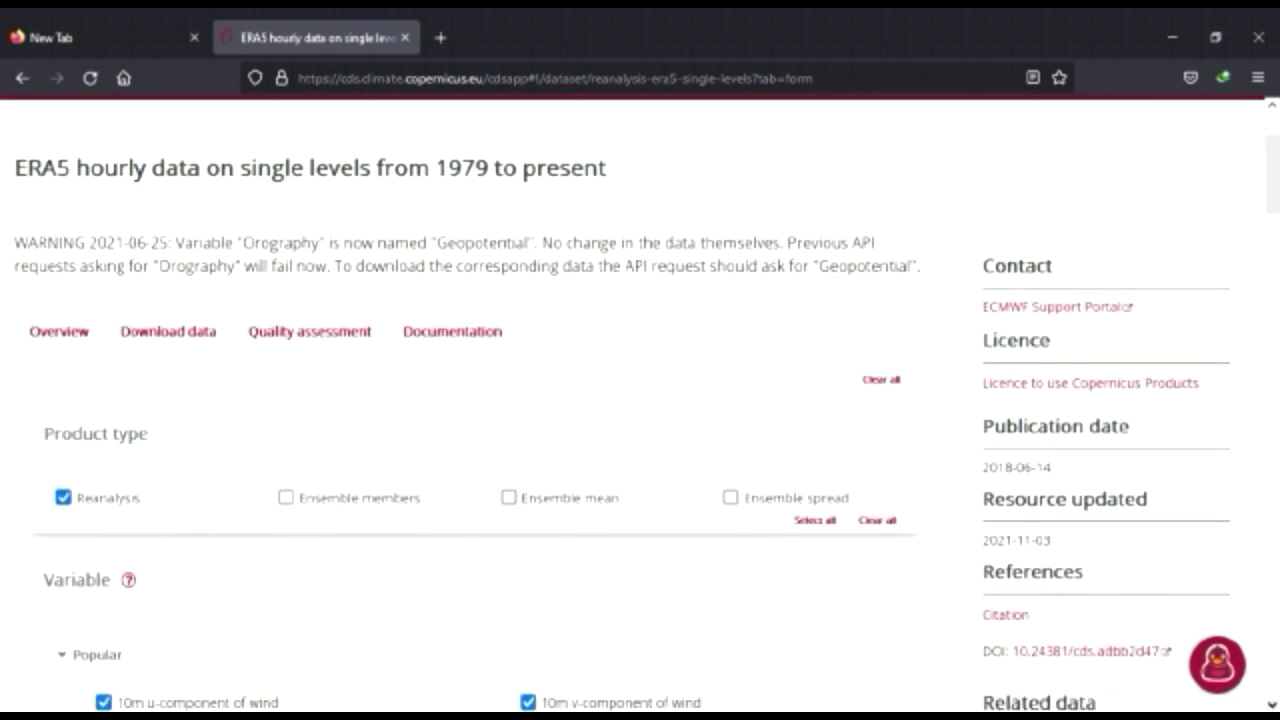
scroll(640, 400, down, 3)
scroll(640, 400, down, 5)
scroll(640, 400, down, 7)
scroll(640, 400, down, 7)
scroll(640, 400, down, 7)
scroll(640, 400, down, 5)
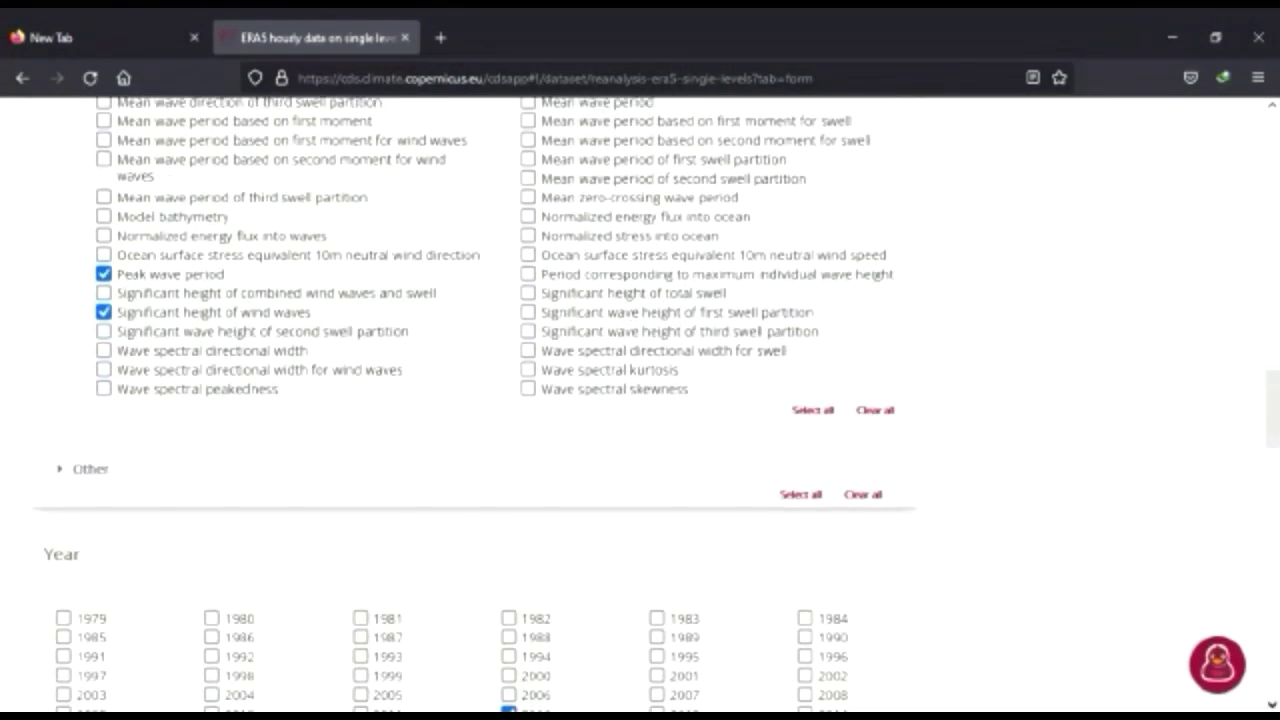
Check the year, month, day, time and sub-region extraction settings in the download form
scroll(1155, 610, down, 3)
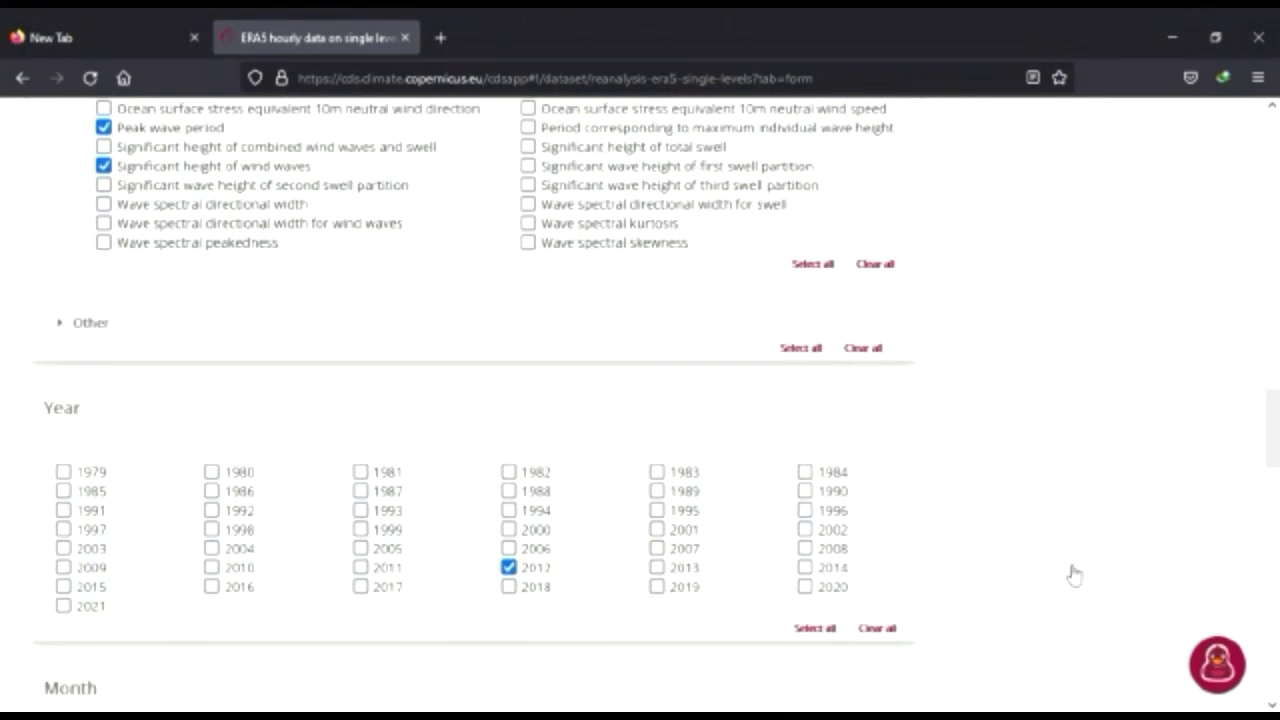
click(509, 568)
click(509, 568)
scroll(1270, 430, down, 5)
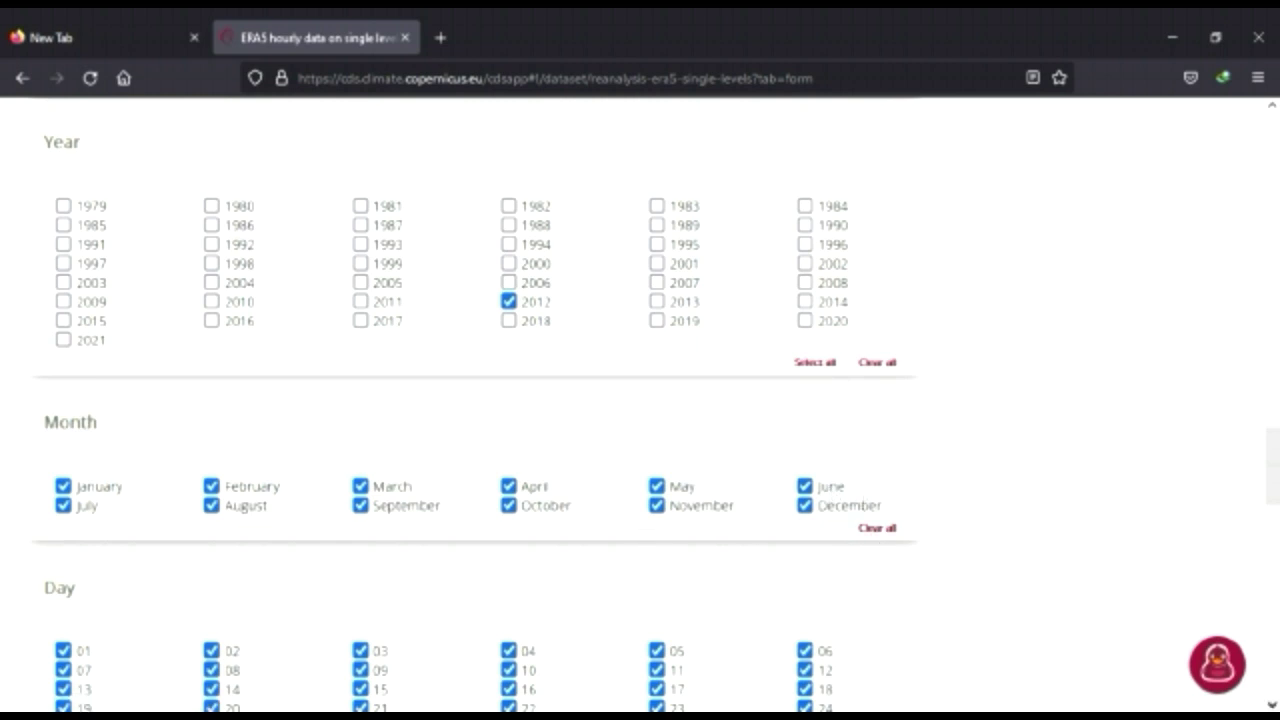
scroll(656, 404, down, 3)
scroll(1094, 551, down, 3)
scroll(932, 428, down, 1)
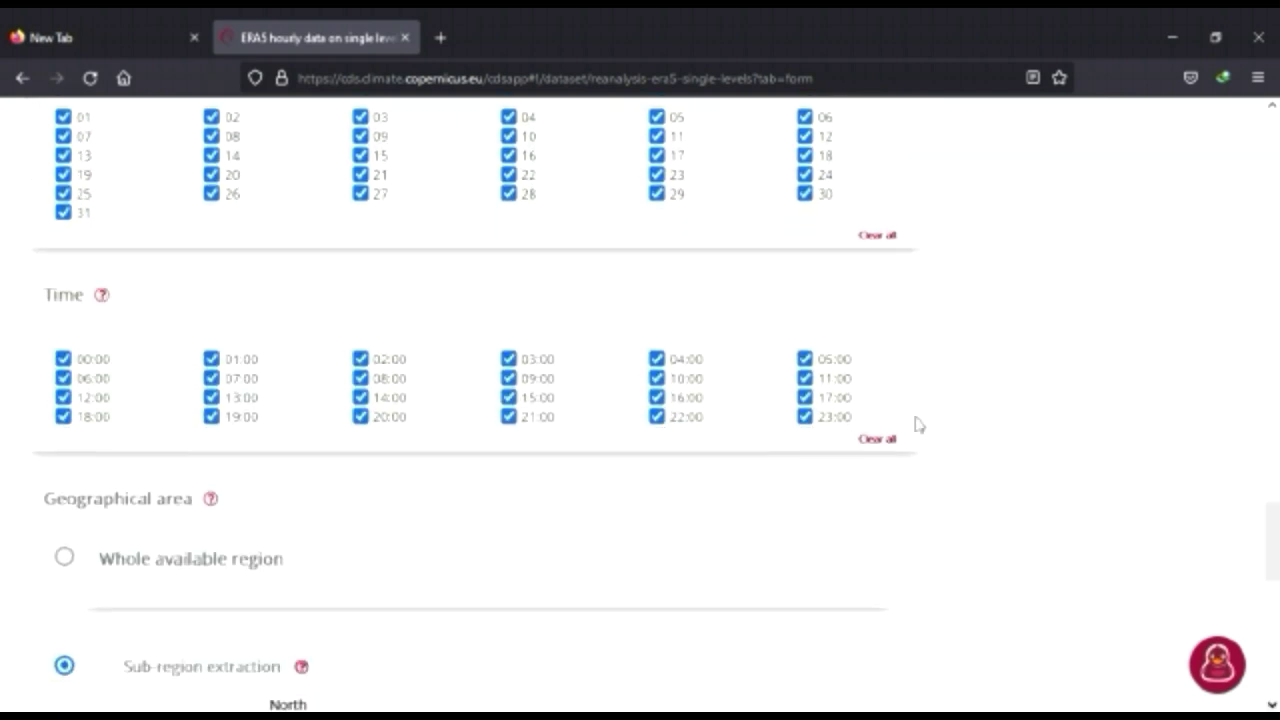
scroll(874, 408, down, 1)
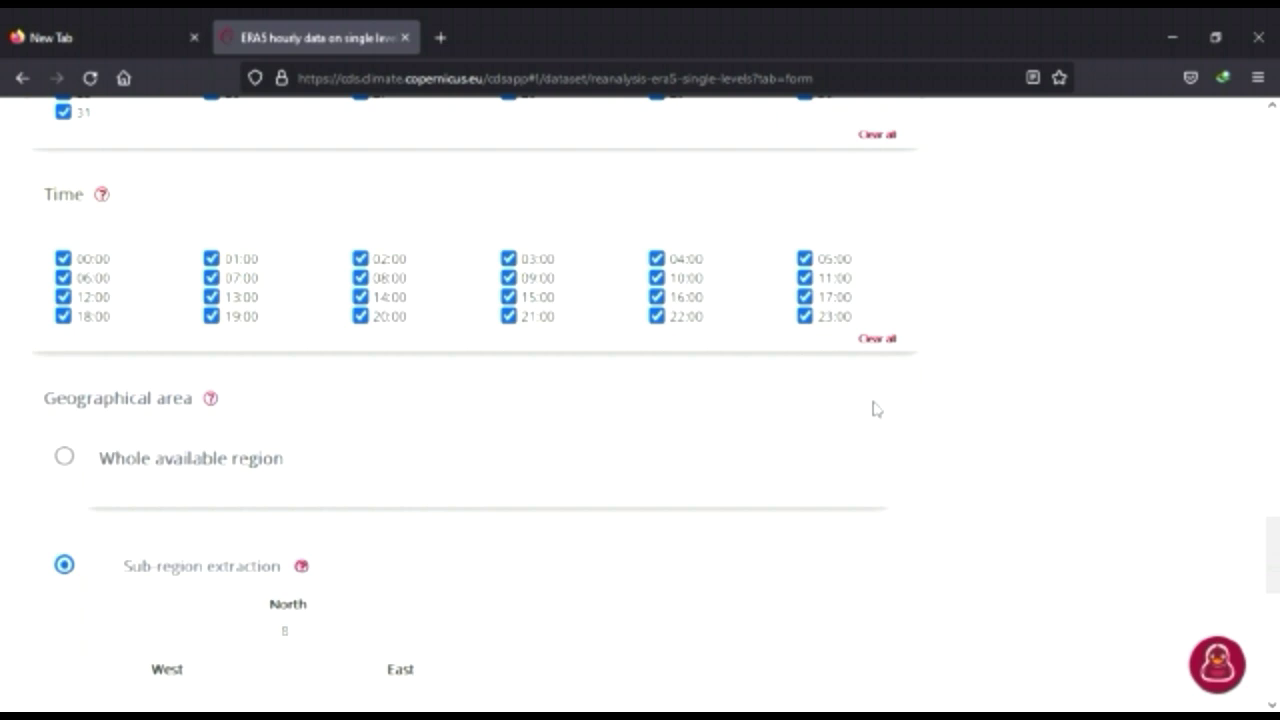
scroll(874, 408, down, 1)
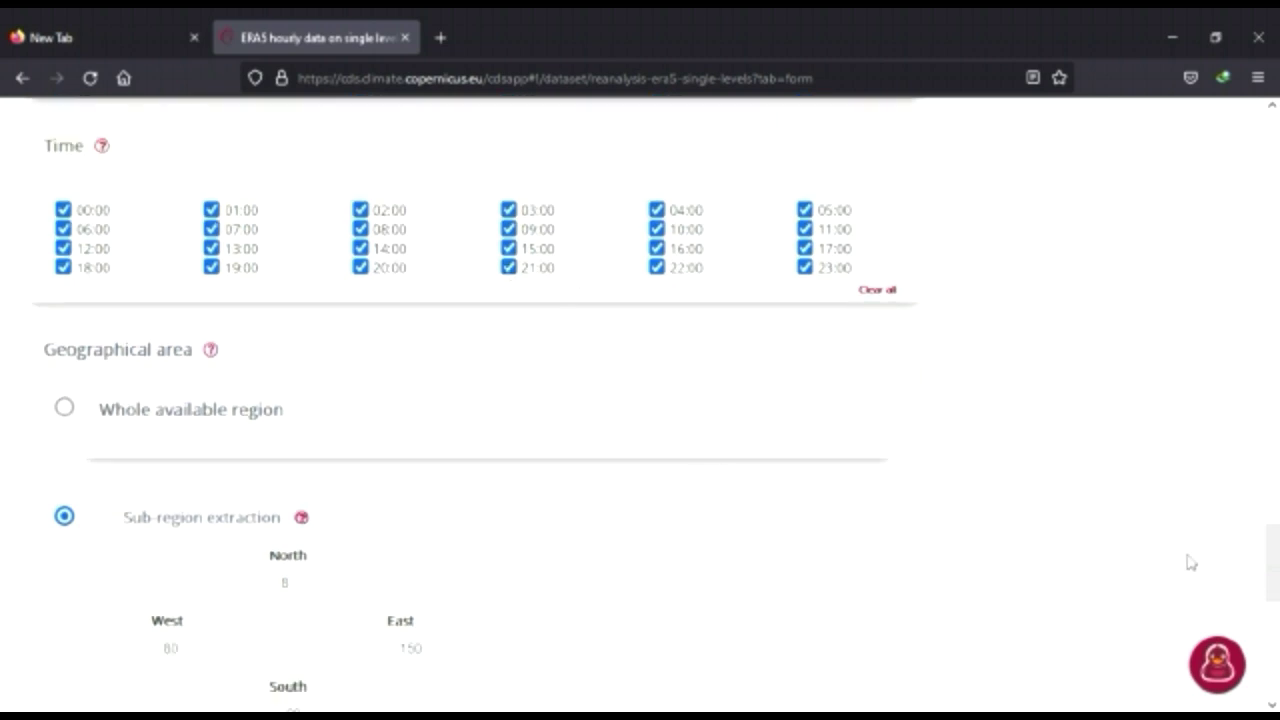
scroll(1157, 642, down, 2)
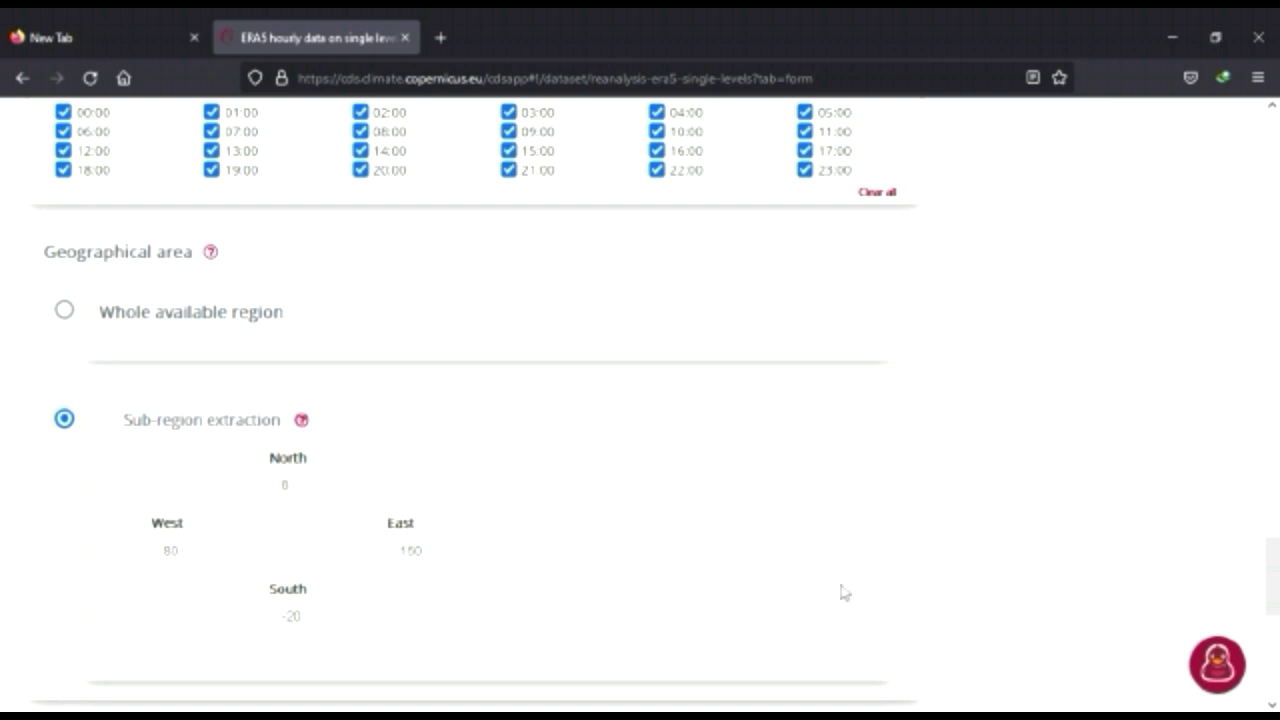
Check the file format and terms of use, submit the download request, and dismiss the catalogue rating prompt
scroll(1272, 703, down, 7)
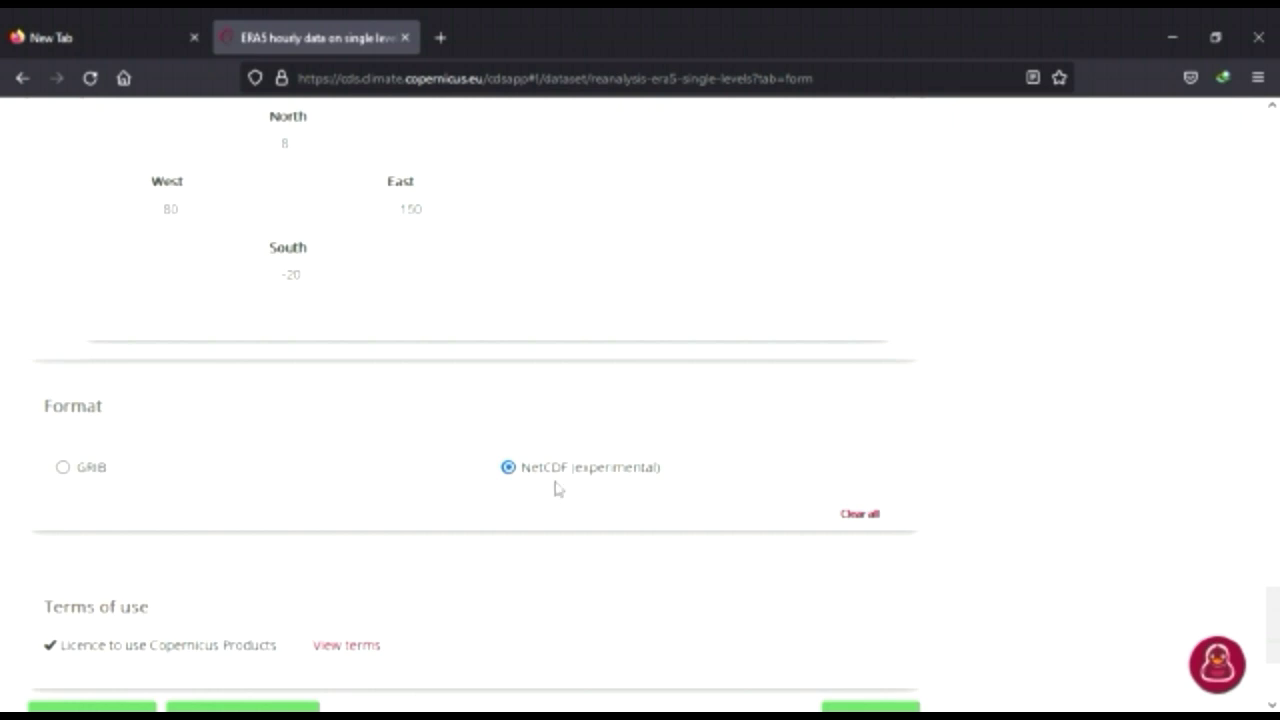
click(1273, 705)
click(1273, 705)
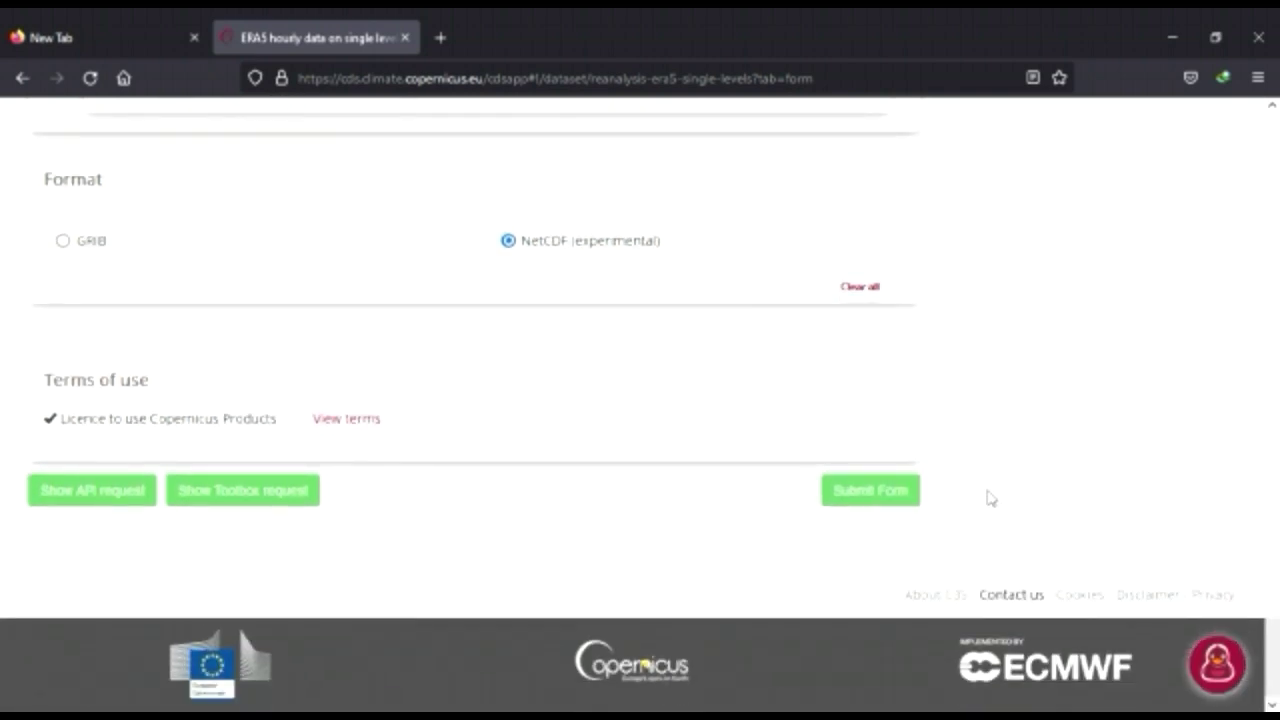
click(901, 494)
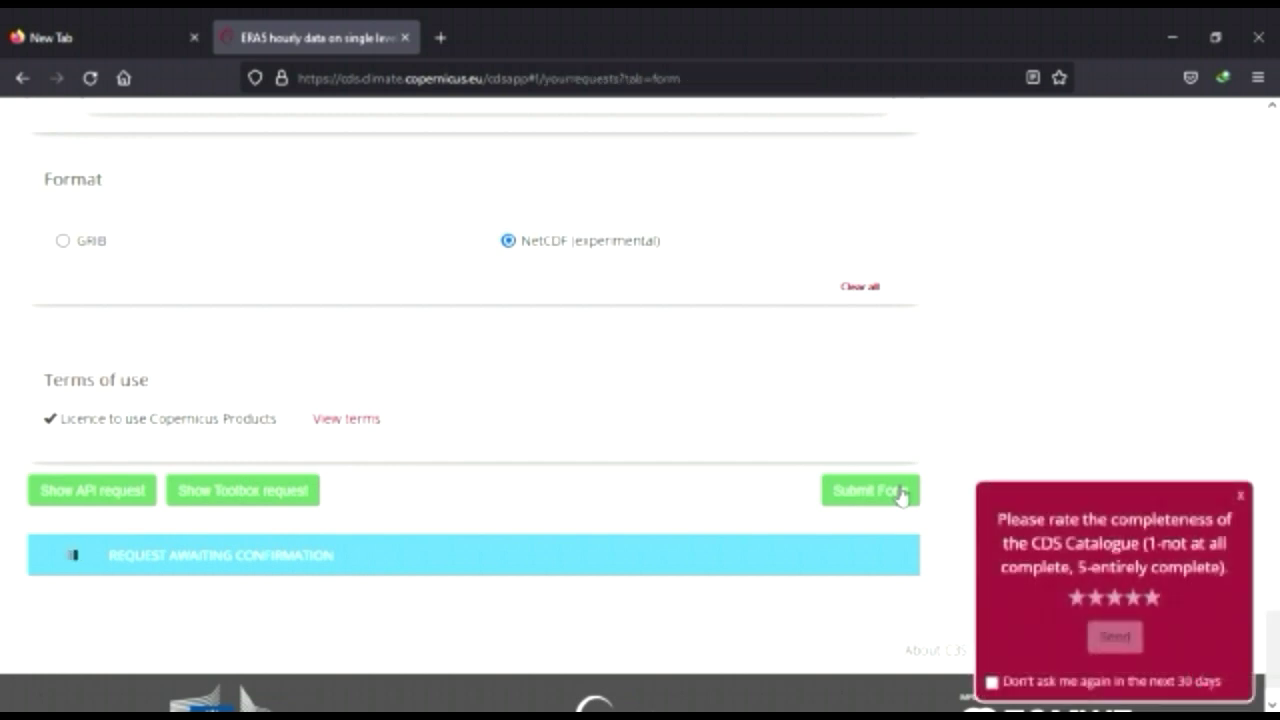
click(1241, 496)
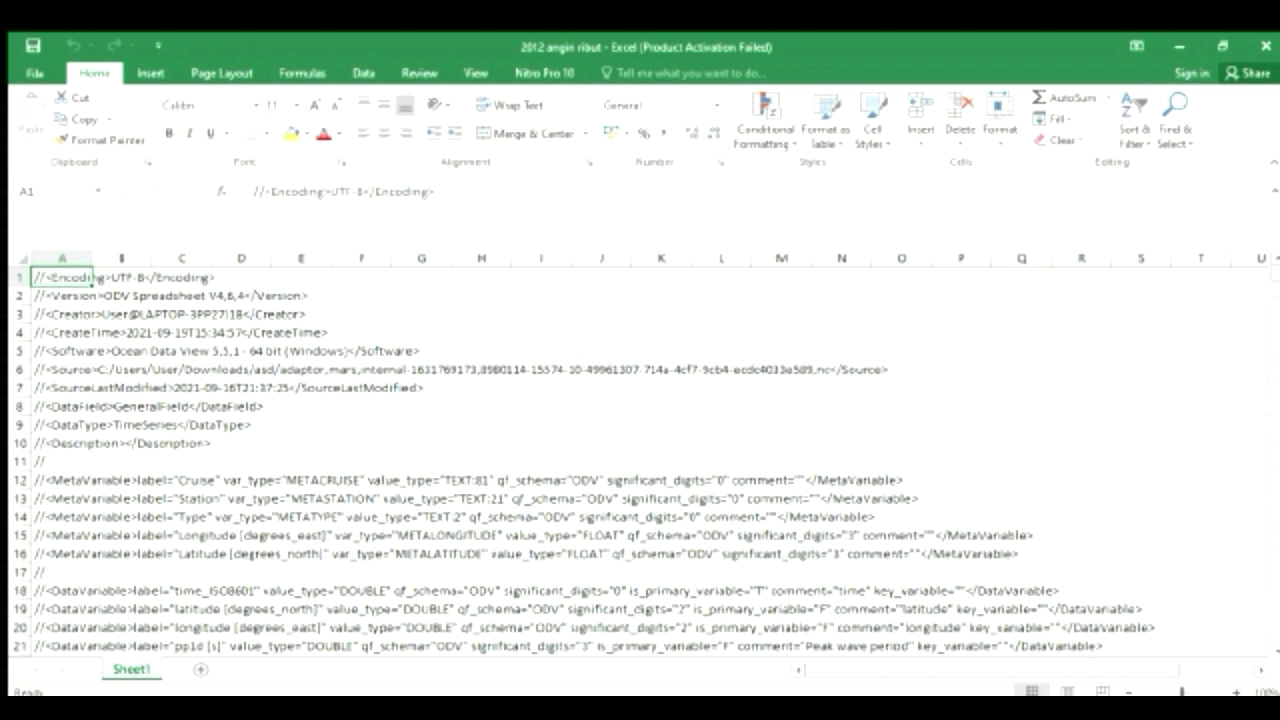
Look through the metadata header and data columns of the "2012 angin ribut" workbook in Excel
click(1275, 652)
scroll(1275, 652, down, 4)
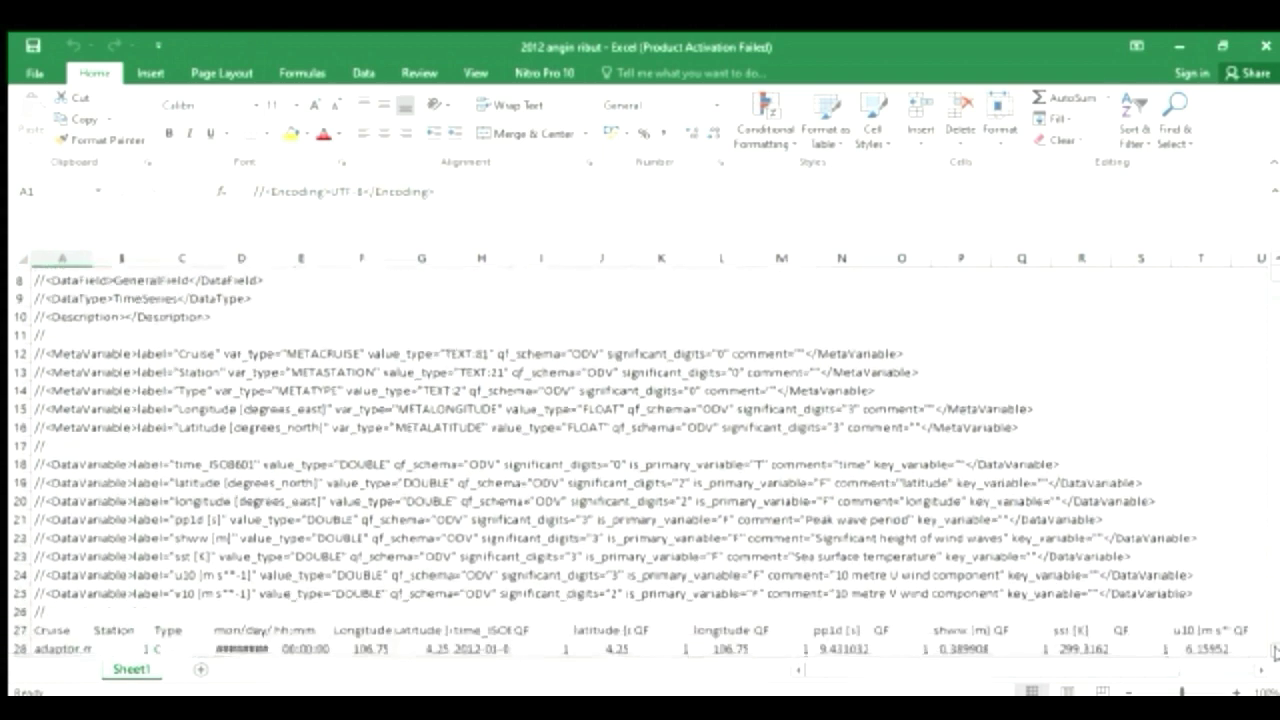
scroll(1275, 652, down, 1)
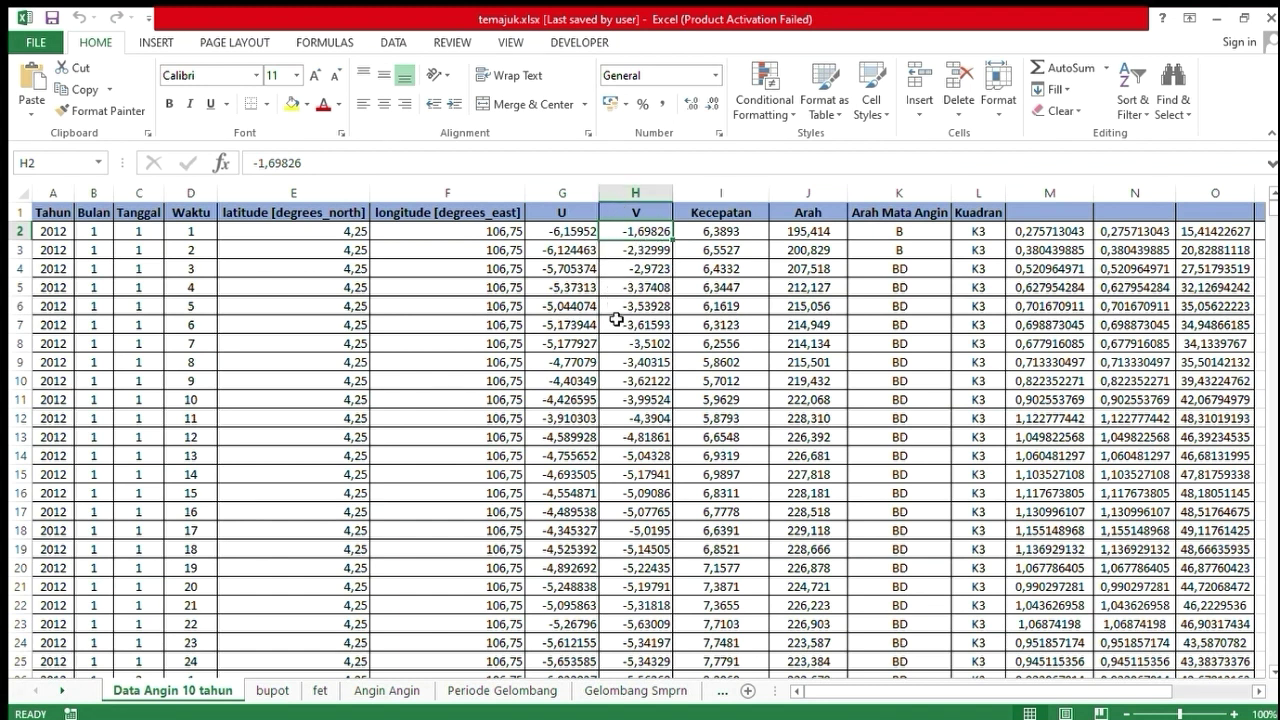
Inspect the formulas for minimum speed, Kecepatan, Arah, Arah Mata Angin and Kuadran on the Data Angin 10 tahun sheet
key(ctrl+Right)
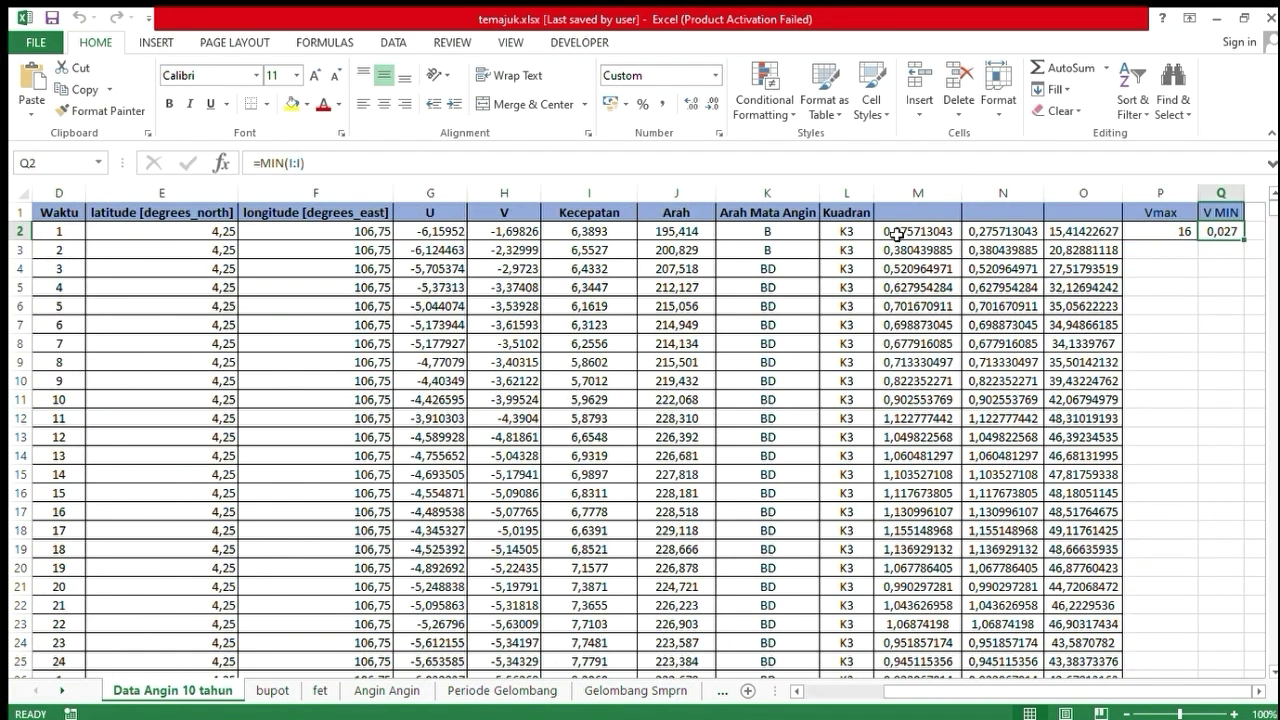
click(567, 236)
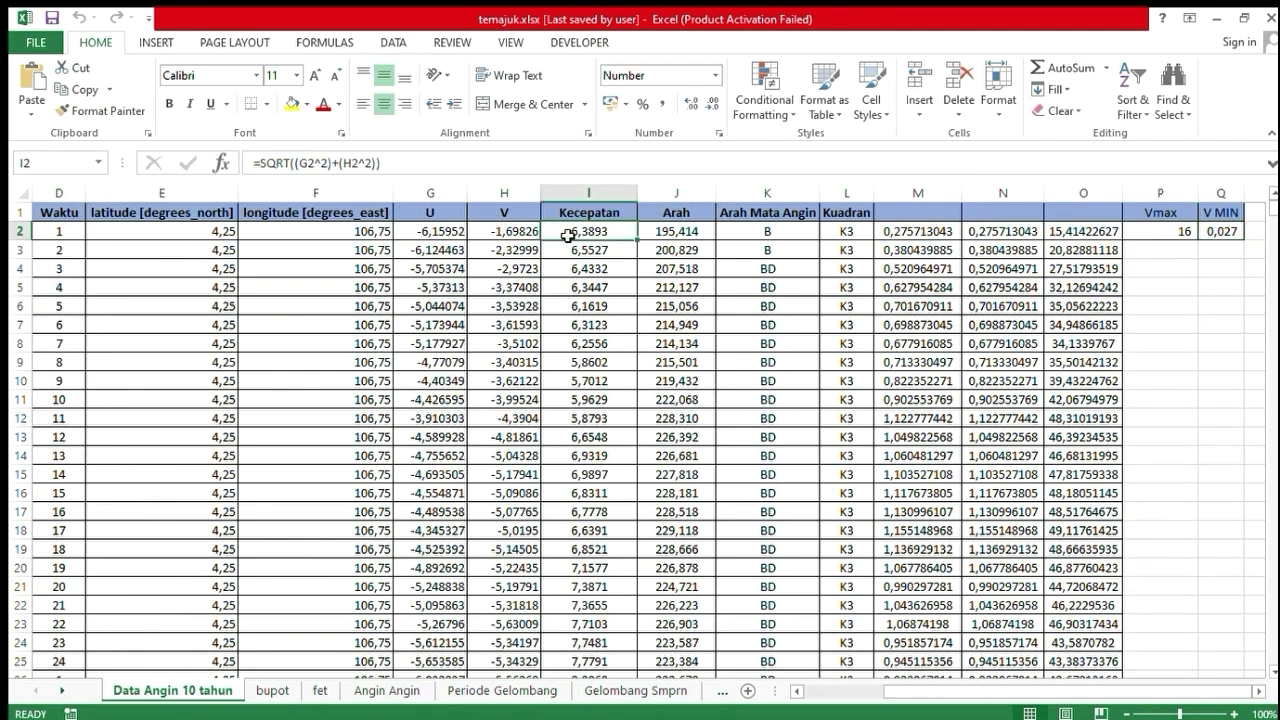
key(Right)
key(Right)
key(Right)
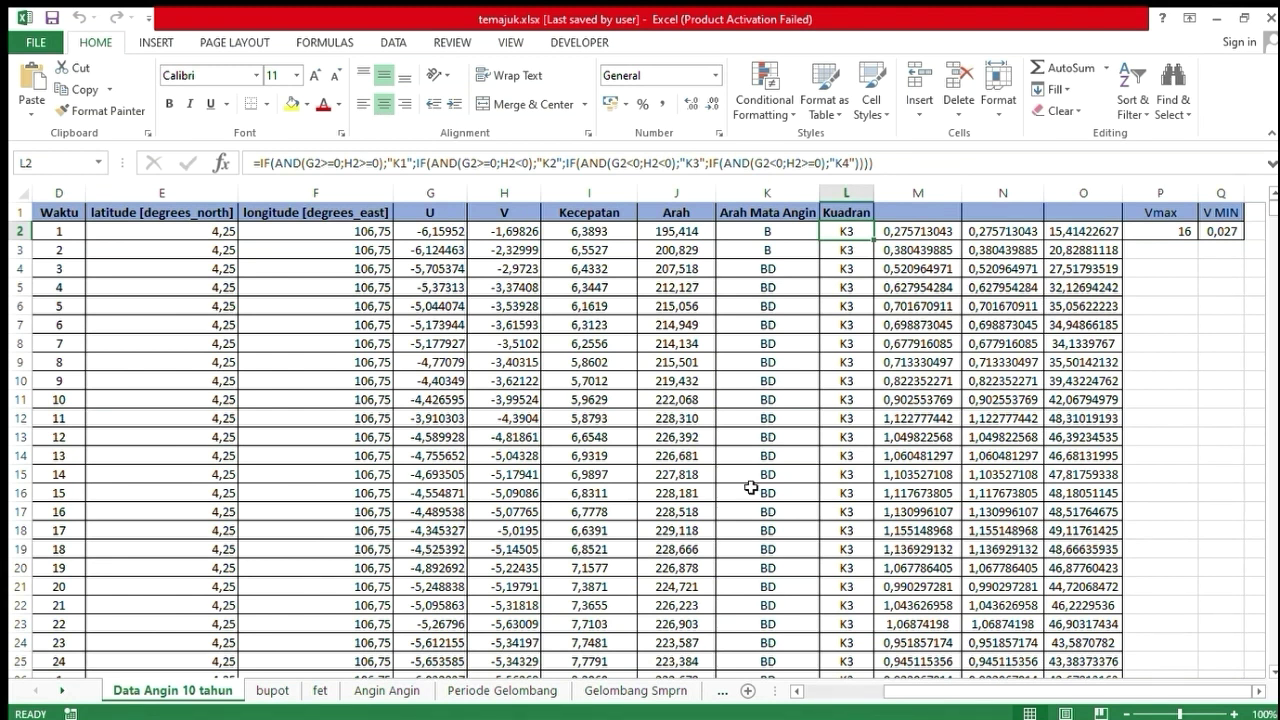
Open the bupot sheet and inspect the first wind percentages for direction B in M5:M7
click(279, 686)
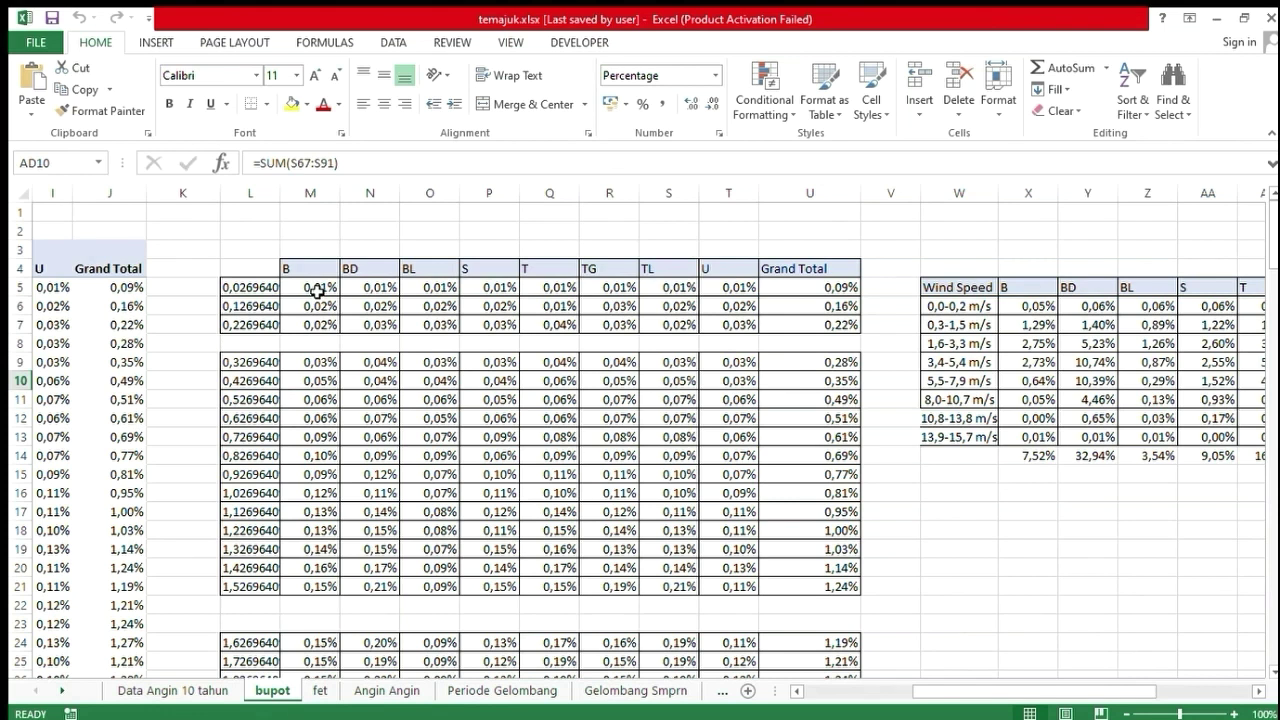
click(317, 291)
key(Down)
key(Down)
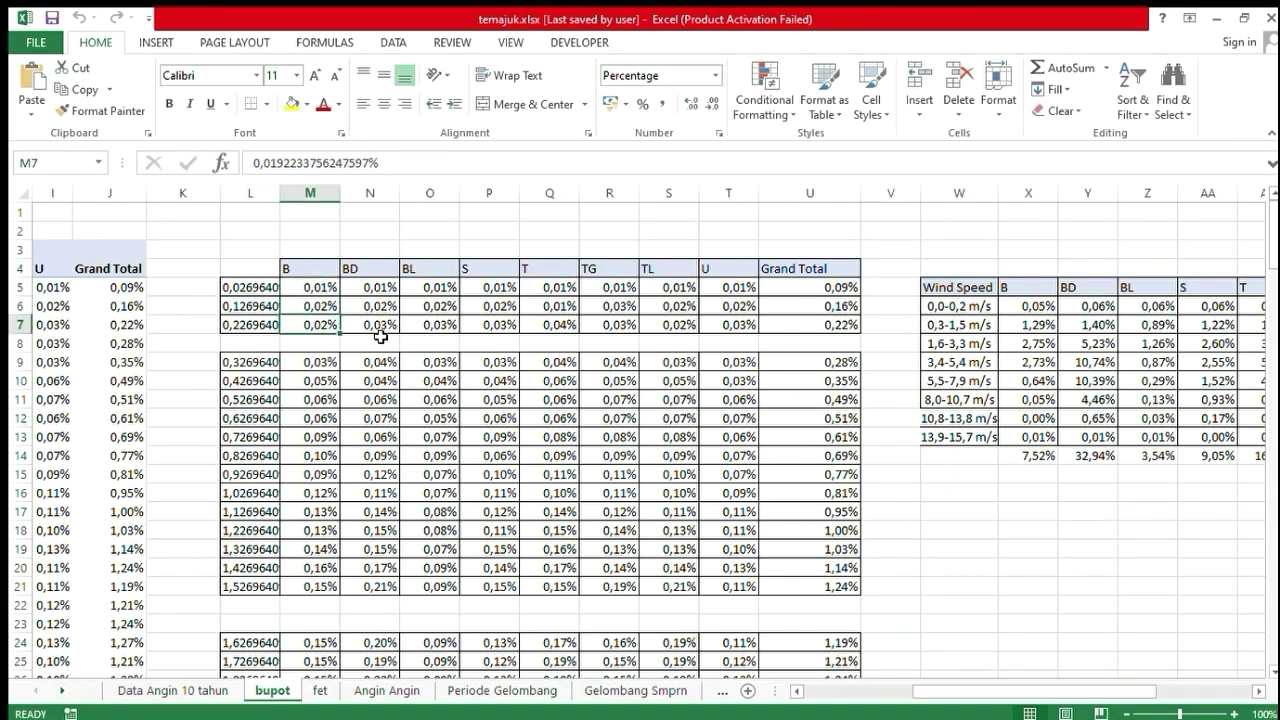
Inspect the sum formulas of the 0,0-0,2 m/s row in the Wind Speed table, from direction B to Grand Total
click(1012, 310)
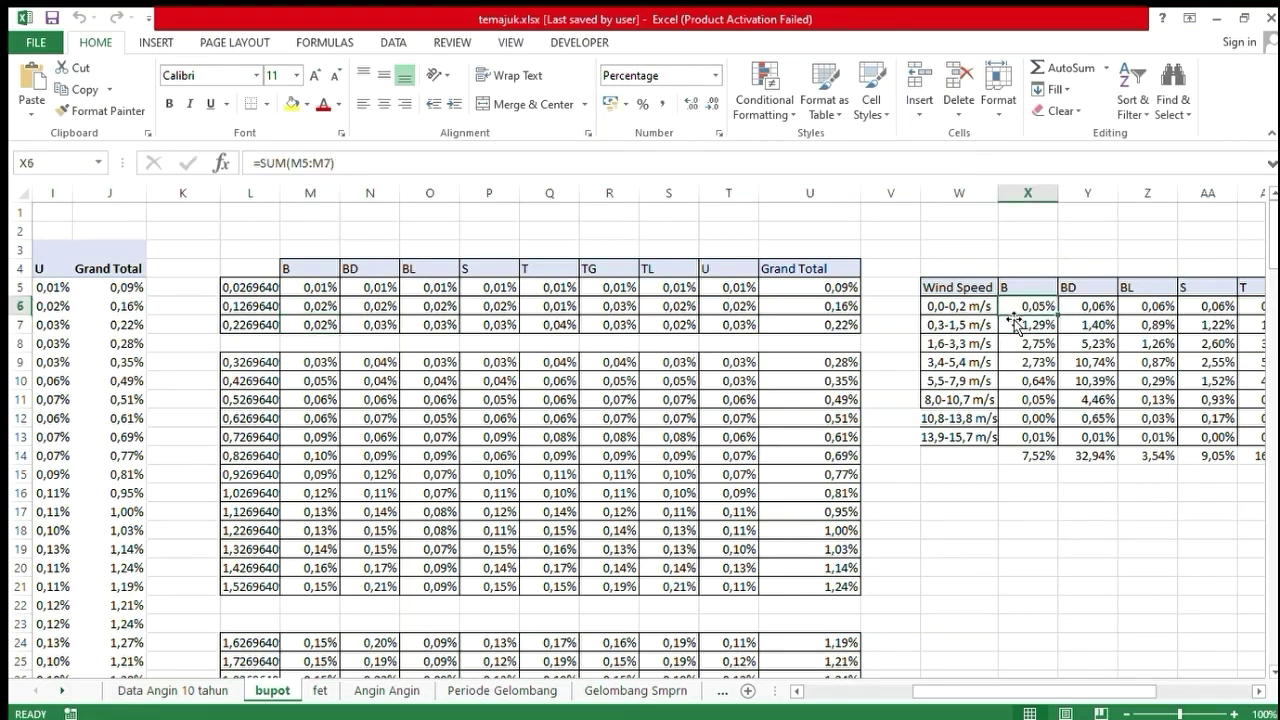
key(Right)
key(Right)
key(Right)
key(Right)
key(Right)
key(Right)
key(Right)
key(Right)
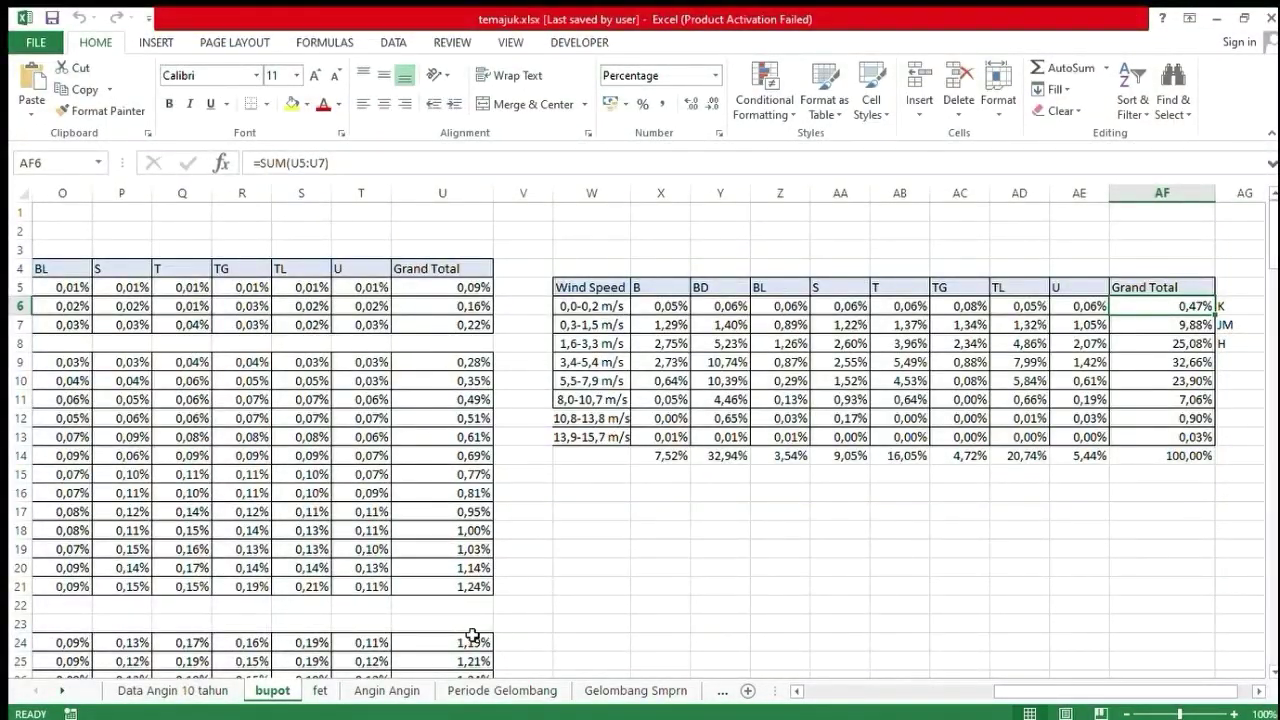
Open the fet sheet, and switch to Google Earth to search for Temajuk
click(322, 690)
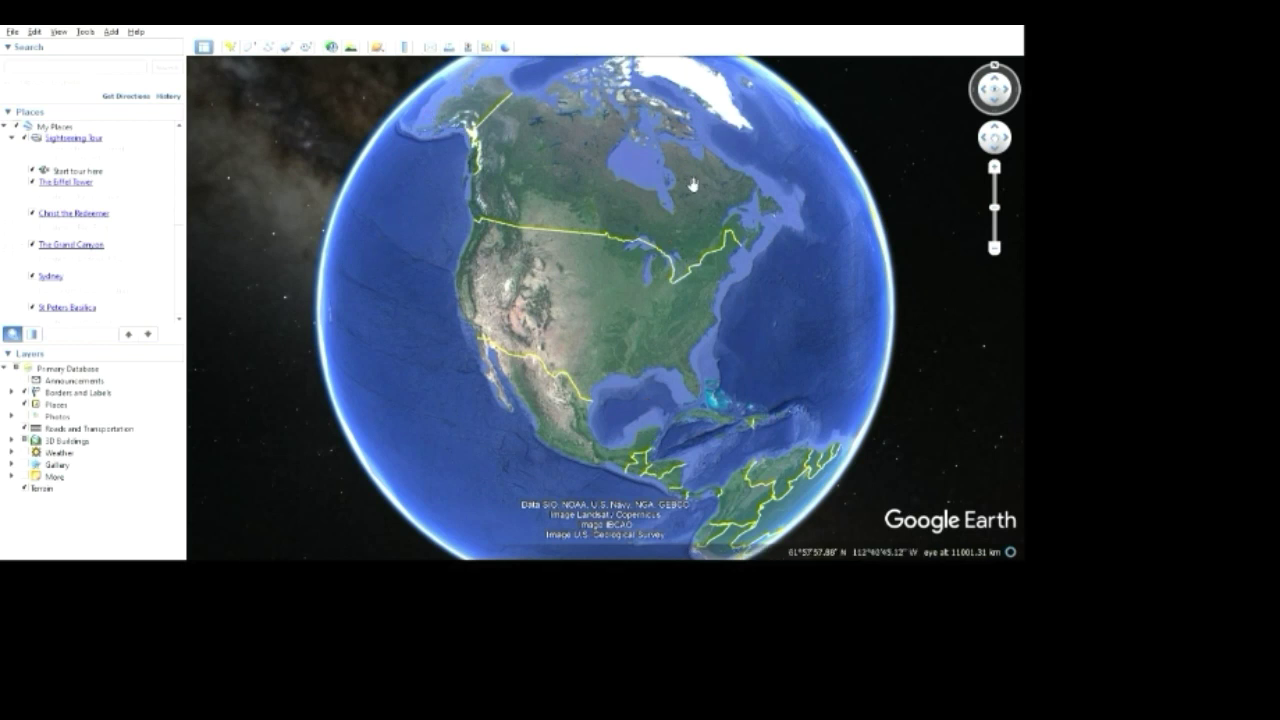
click(82, 74)
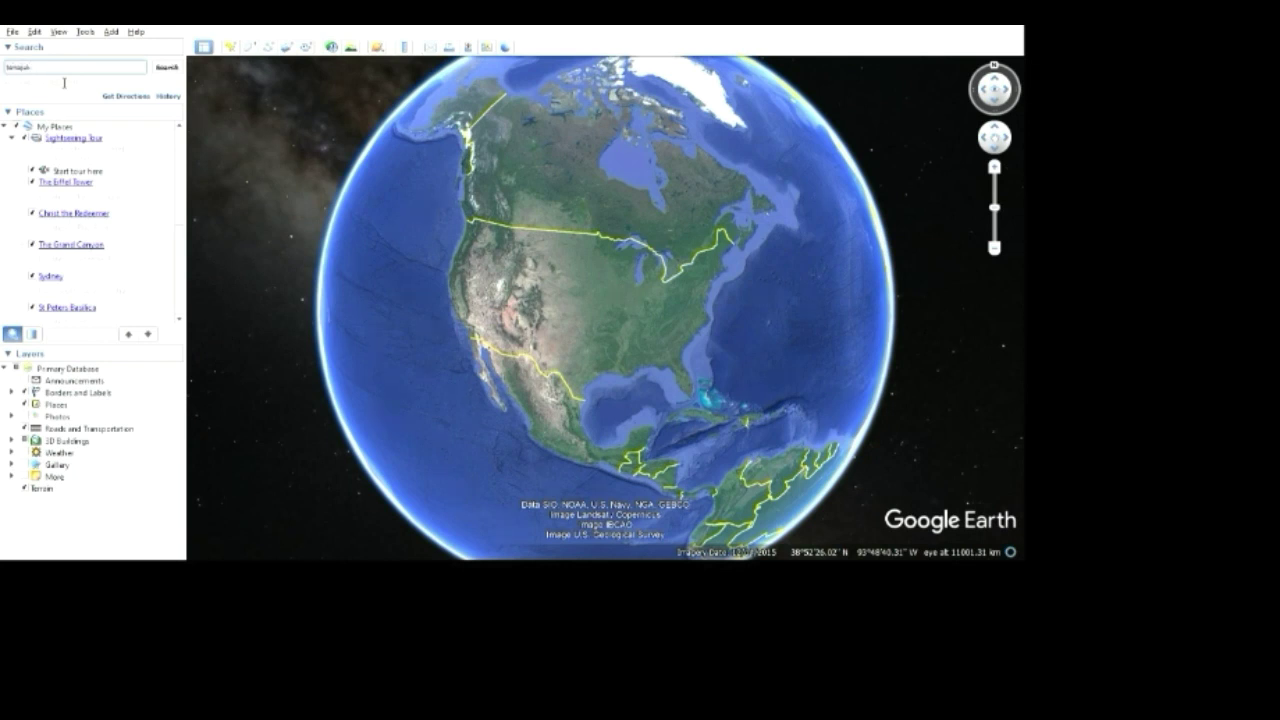
click(167, 67)
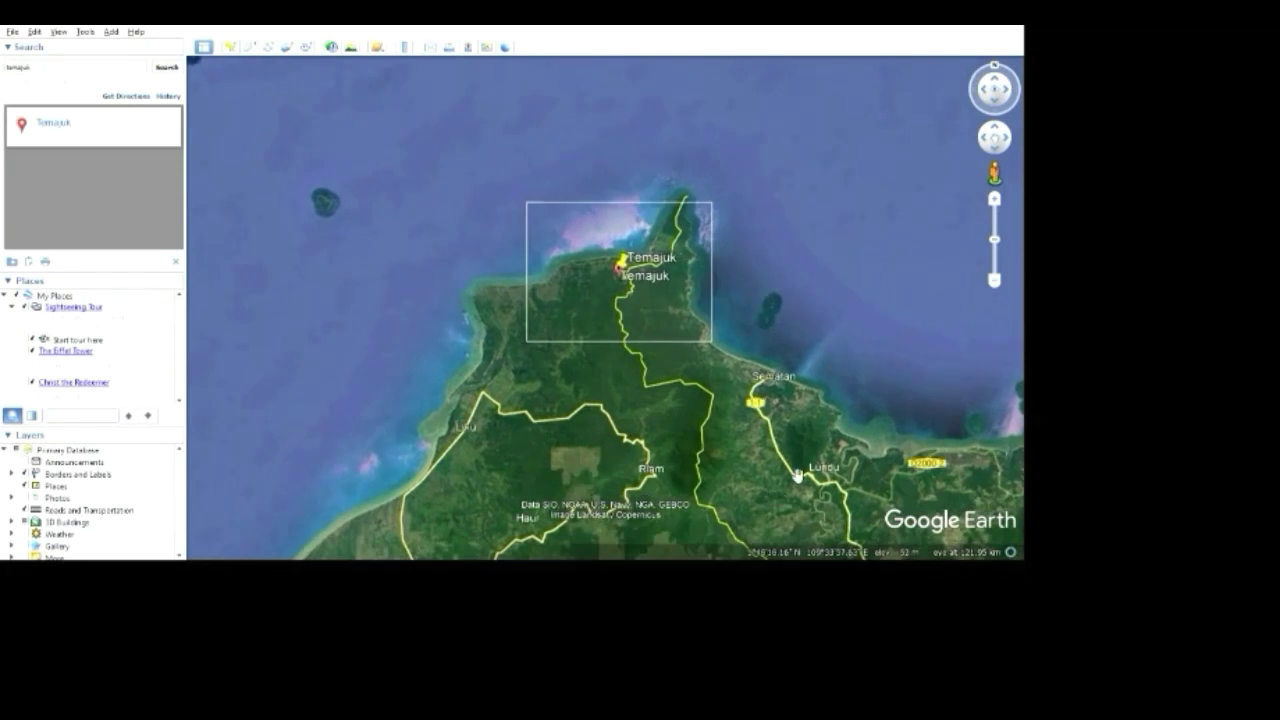
Turn on the Save Image mode and frame the map on Temajuk, its surrounding sea and the West Kalimantan coast
drag(769, 440, 948, 367)
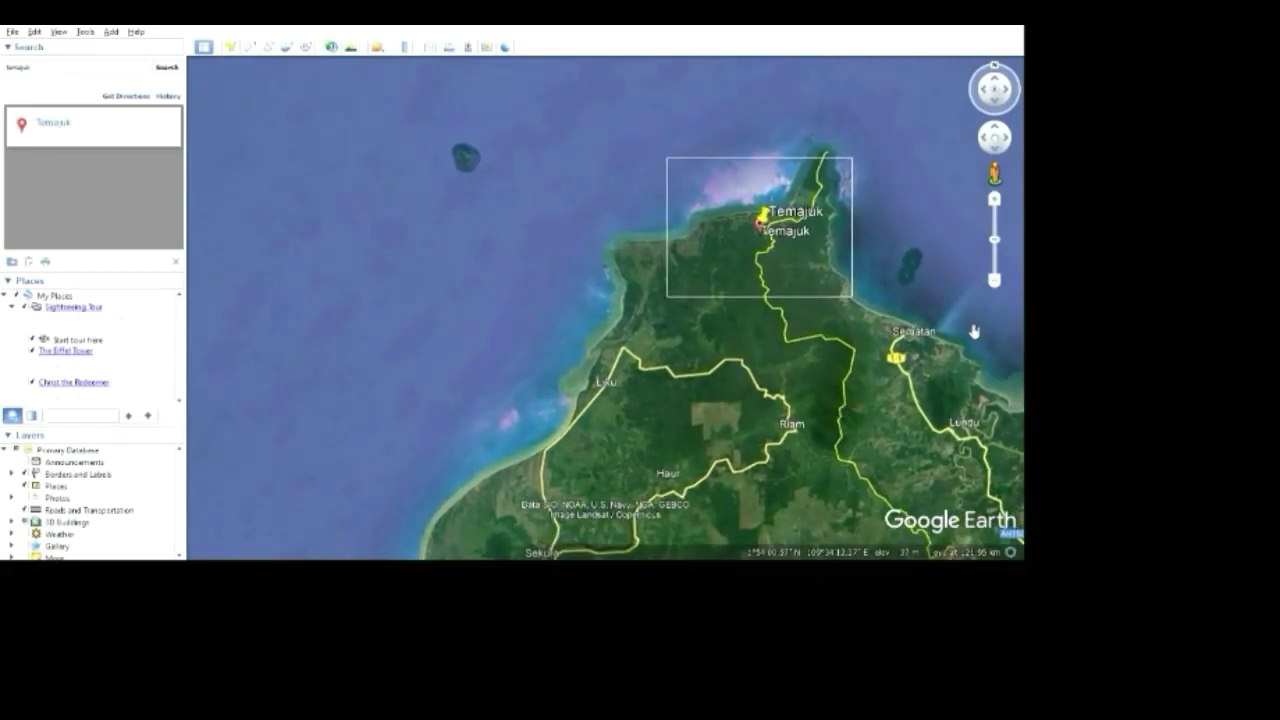
scroll(864, 448, down, 1)
scroll(864, 448, down, 3)
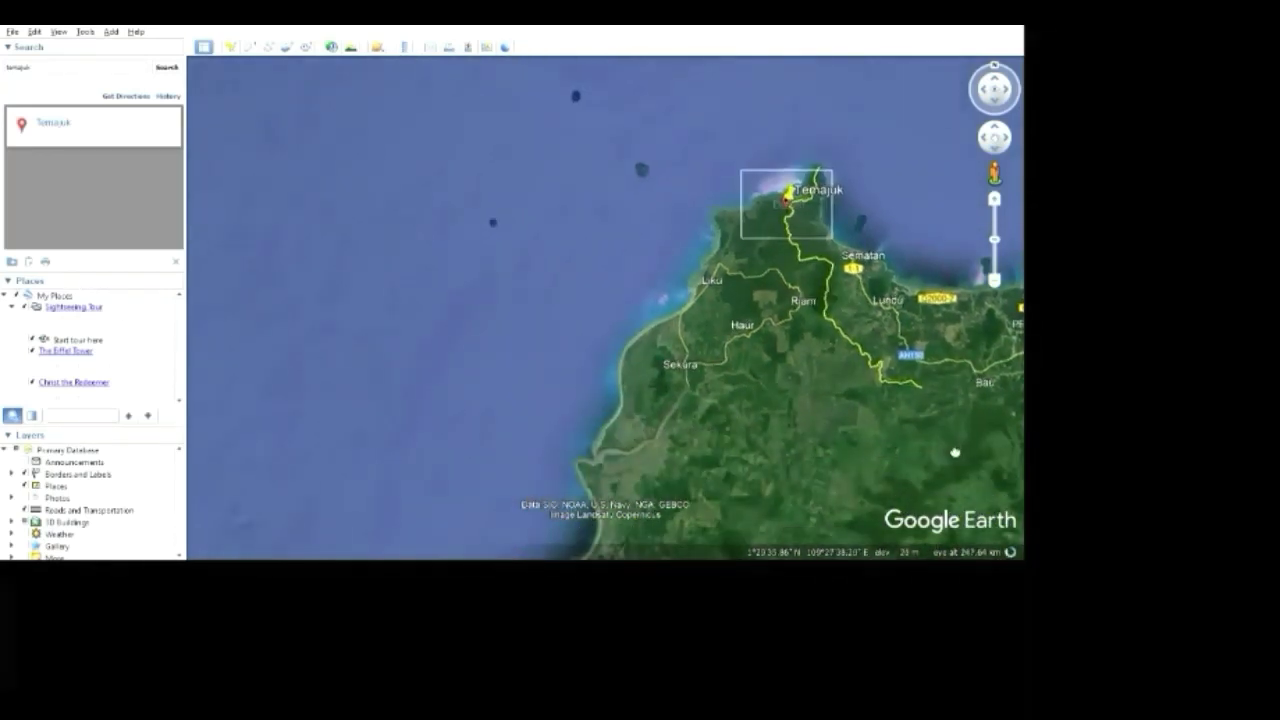
mouse_move(952, 451)
mouse_down()
mouse_move(954, 426)
mouse_move(986, 437)
mouse_move(951, 414)
mouse_move(940, 431)
mouse_up()
scroll(942, 442, down, 1)
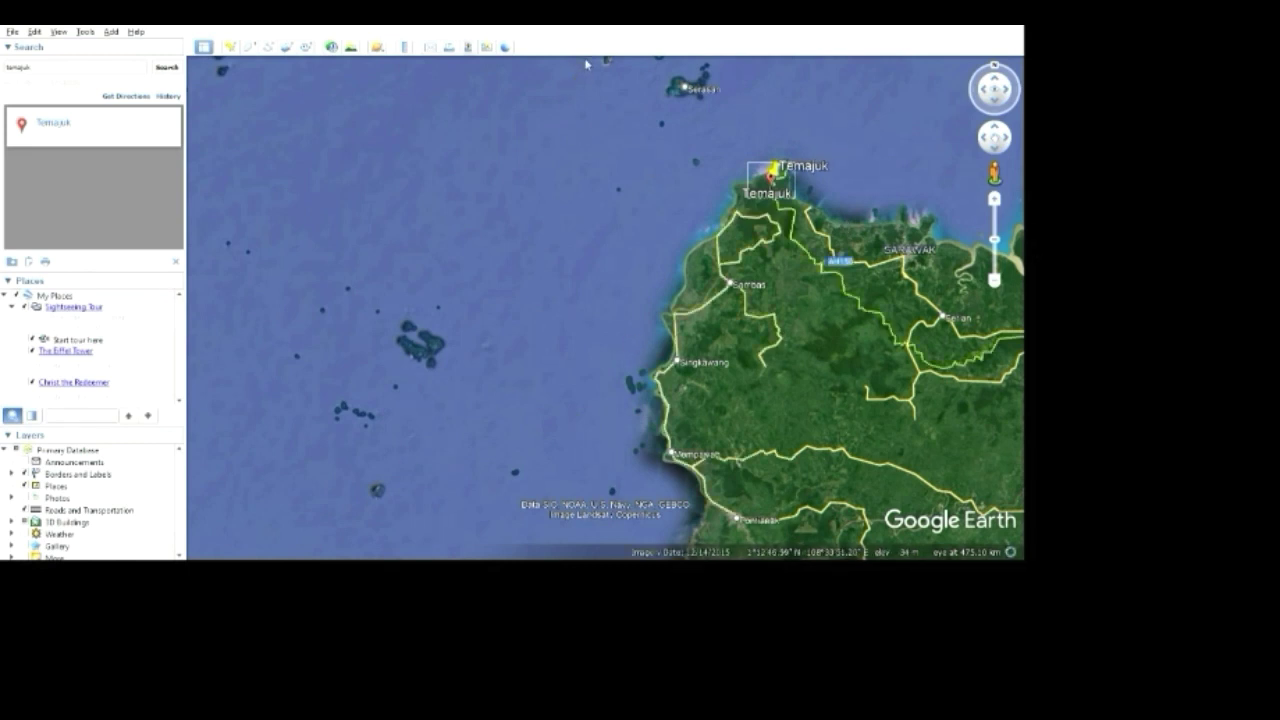
click(468, 47)
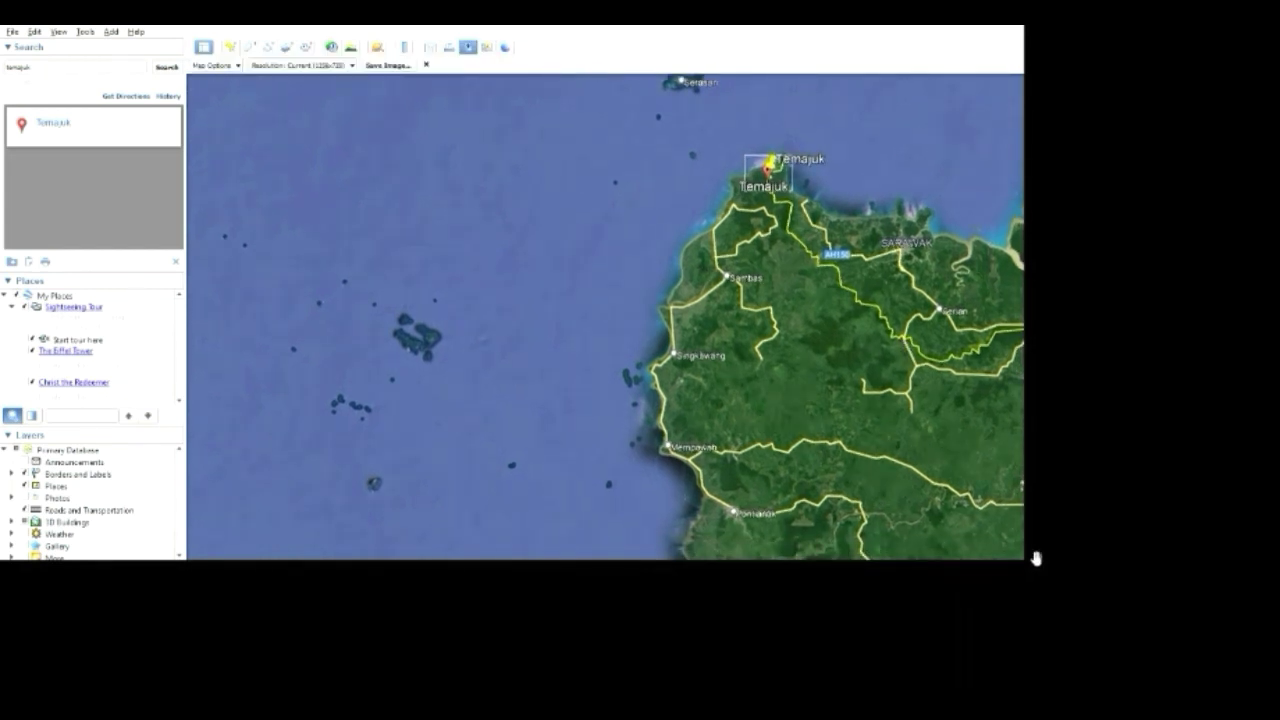
scroll(767, 477, down, 2)
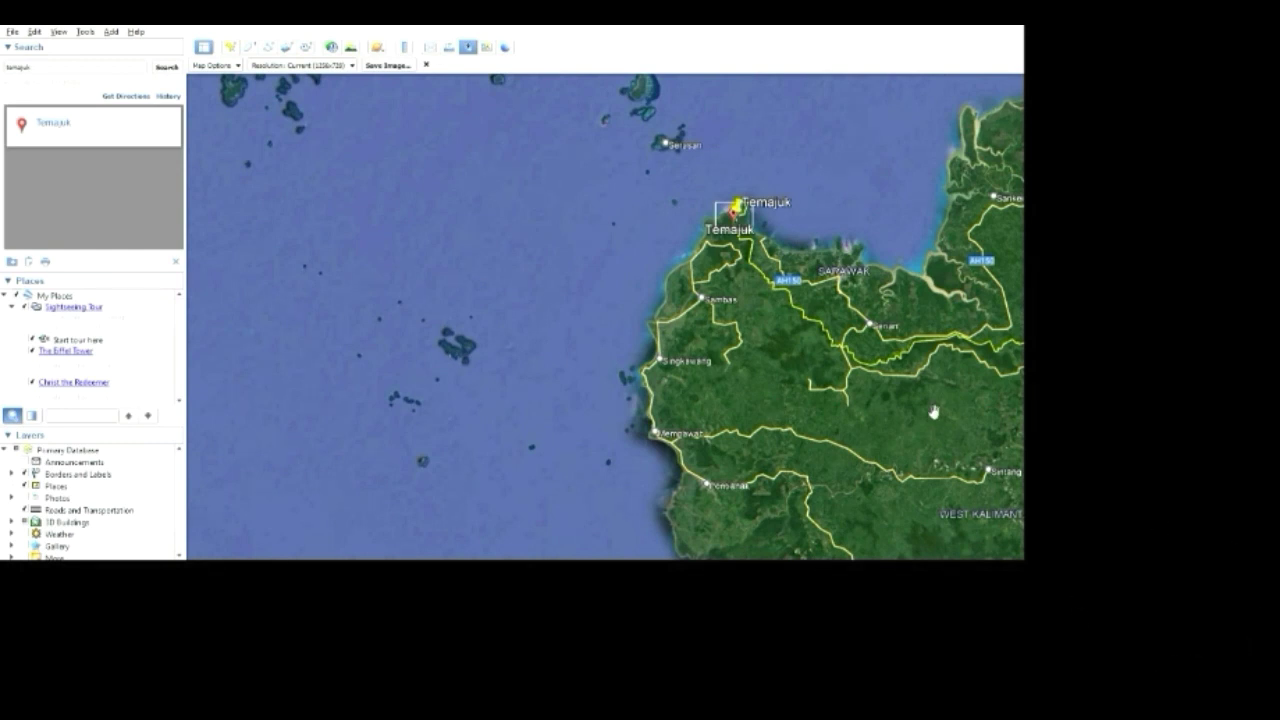
scroll(913, 494, down, 2)
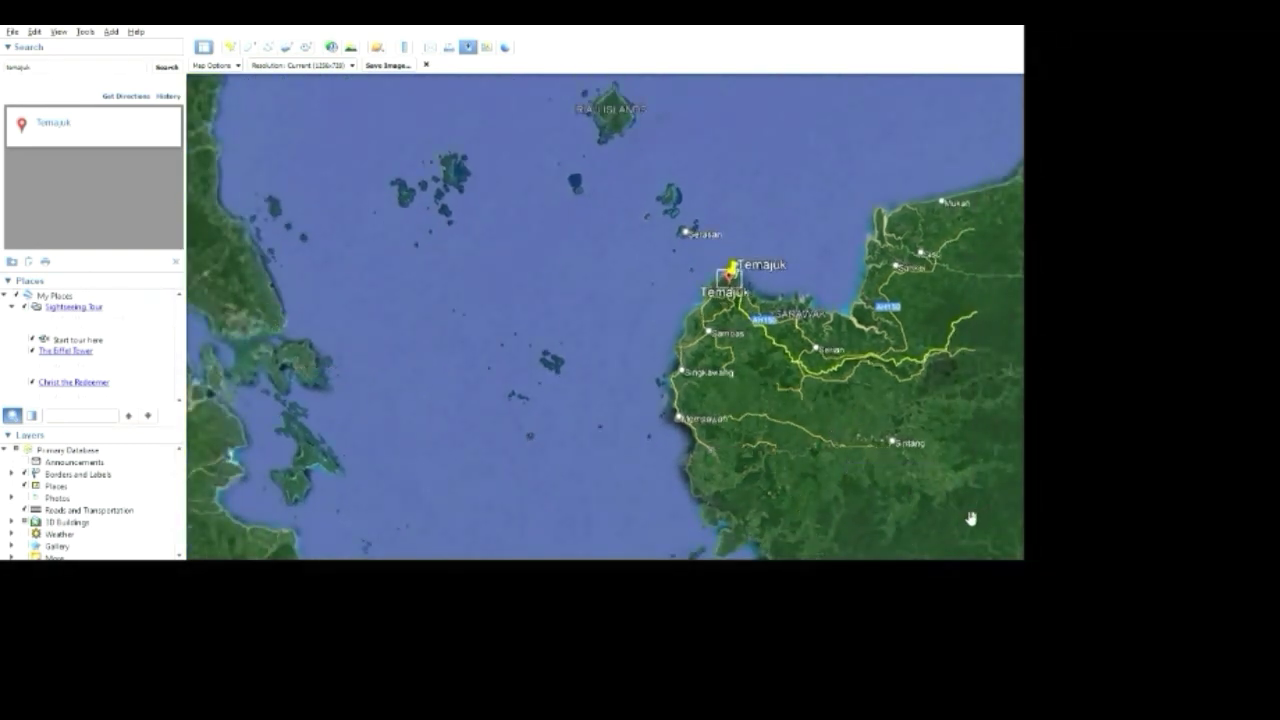
scroll(965, 518, up, 2)
drag(959, 472, 934, 529)
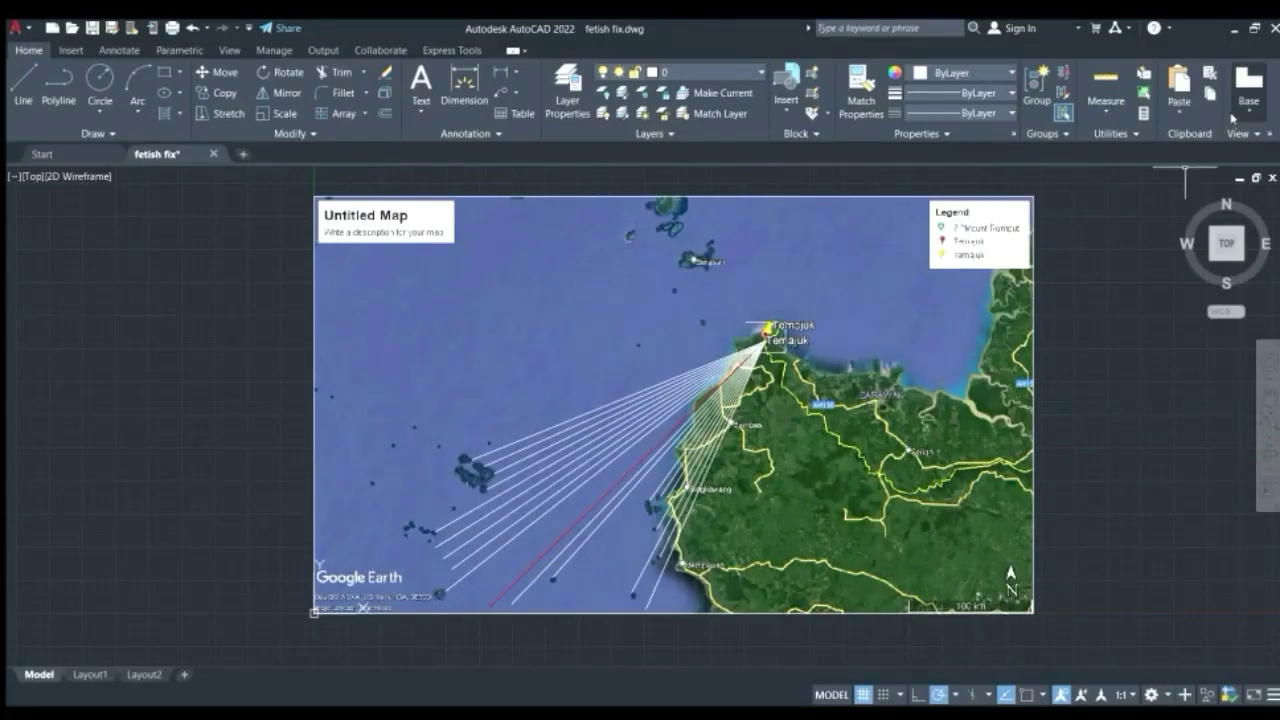
Switch to the fetish fix drawing in AutoCAD, locate the Attach reference command and examine the fetch lines radiating from Temajuk over the map
click(68, 50)
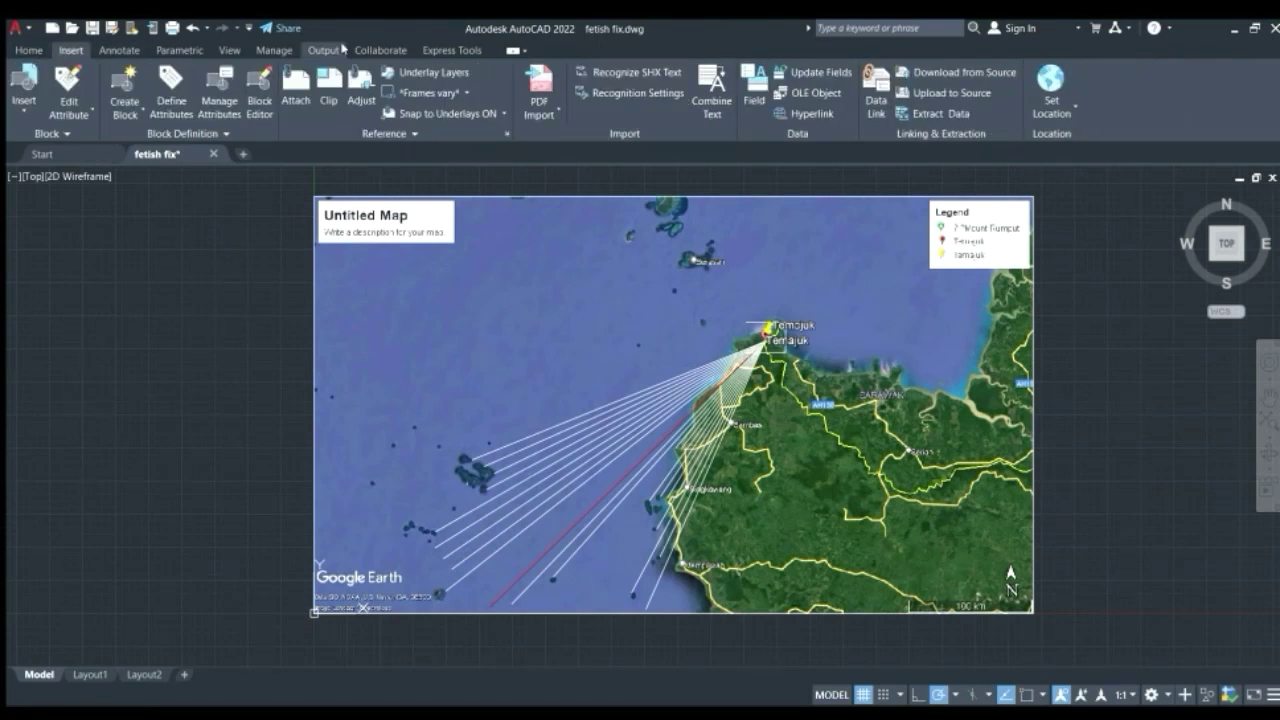
click(292, 104)
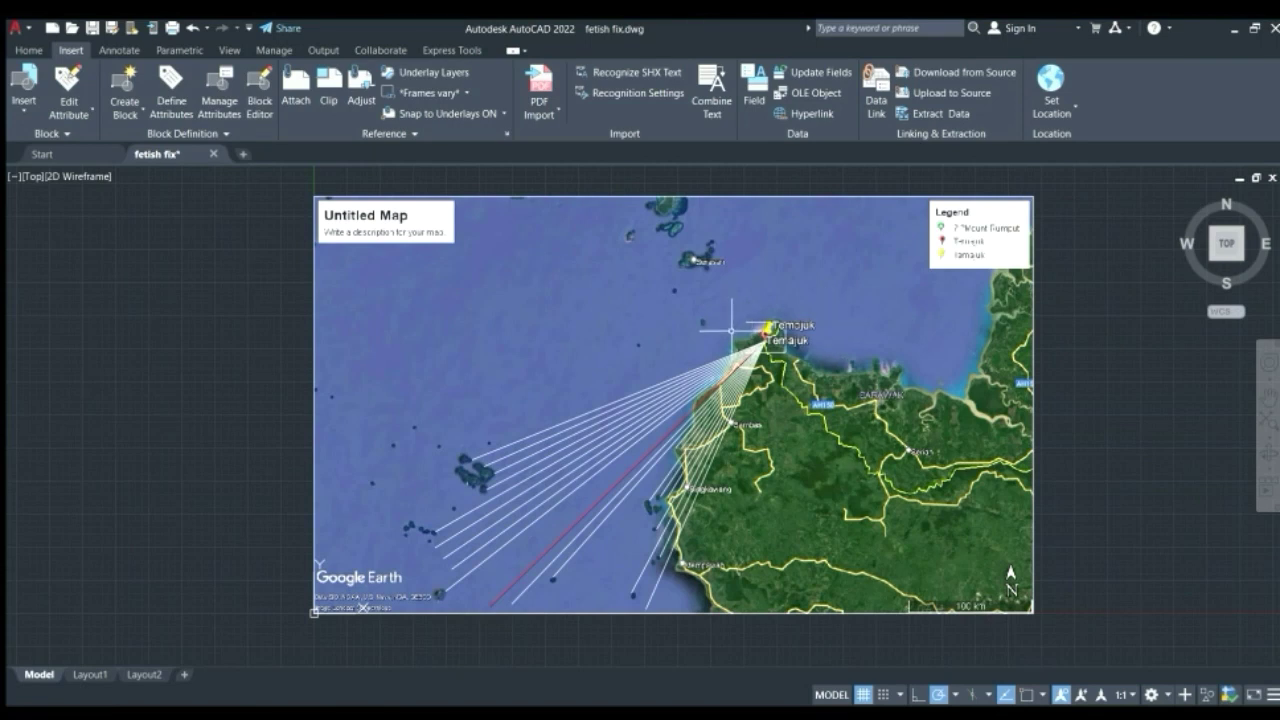
scroll(776, 428, up, 2)
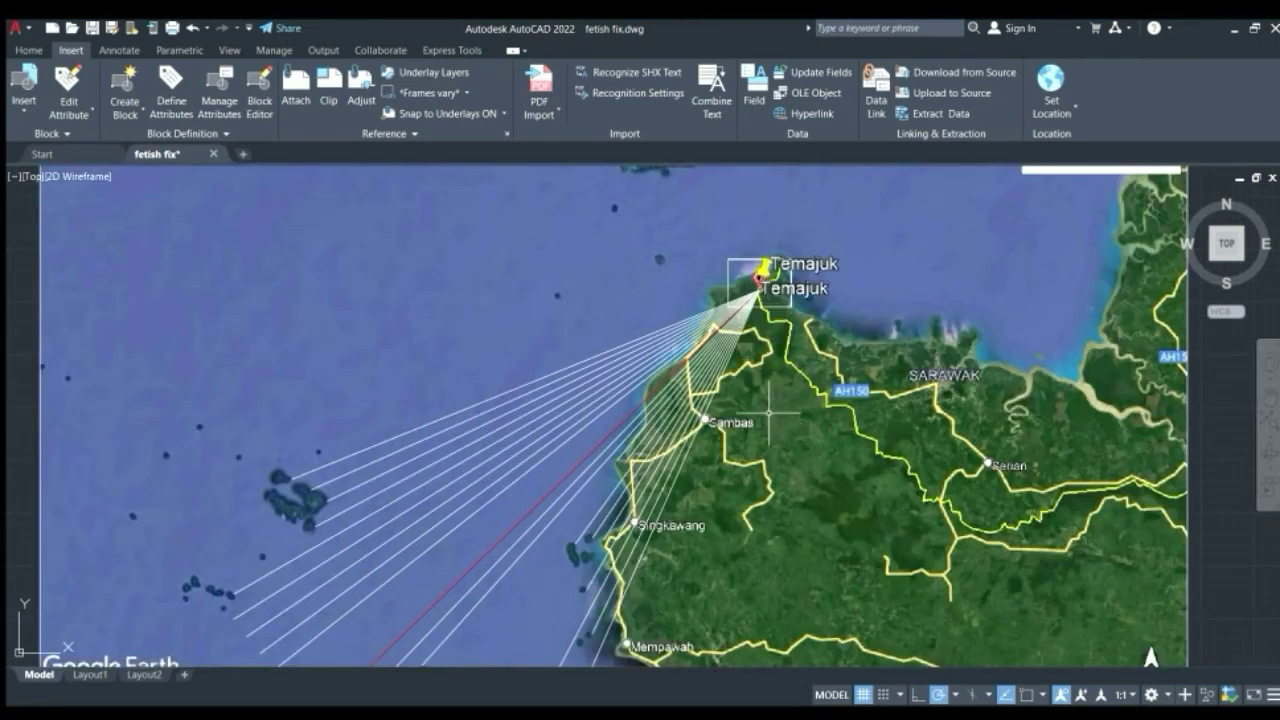
click(1268, 392)
drag(677, 410, 763, 322)
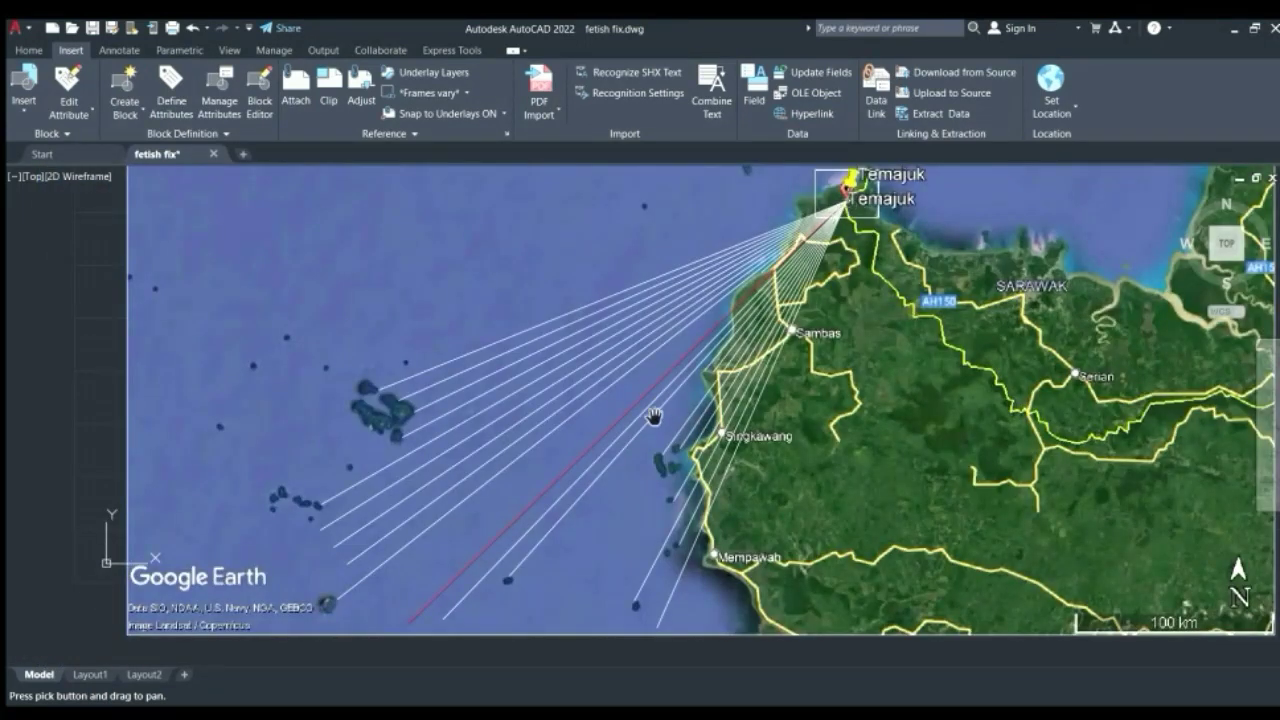
drag(457, 554, 434, 502)
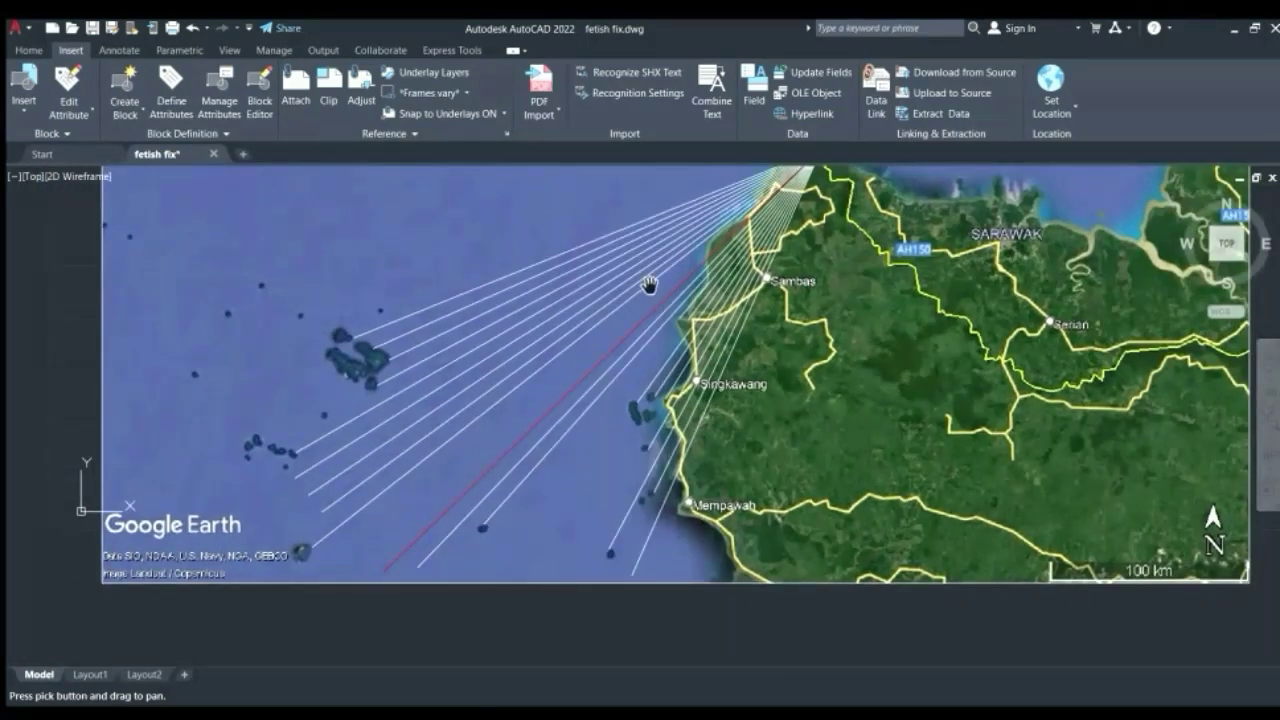
drag(759, 276, 652, 456)
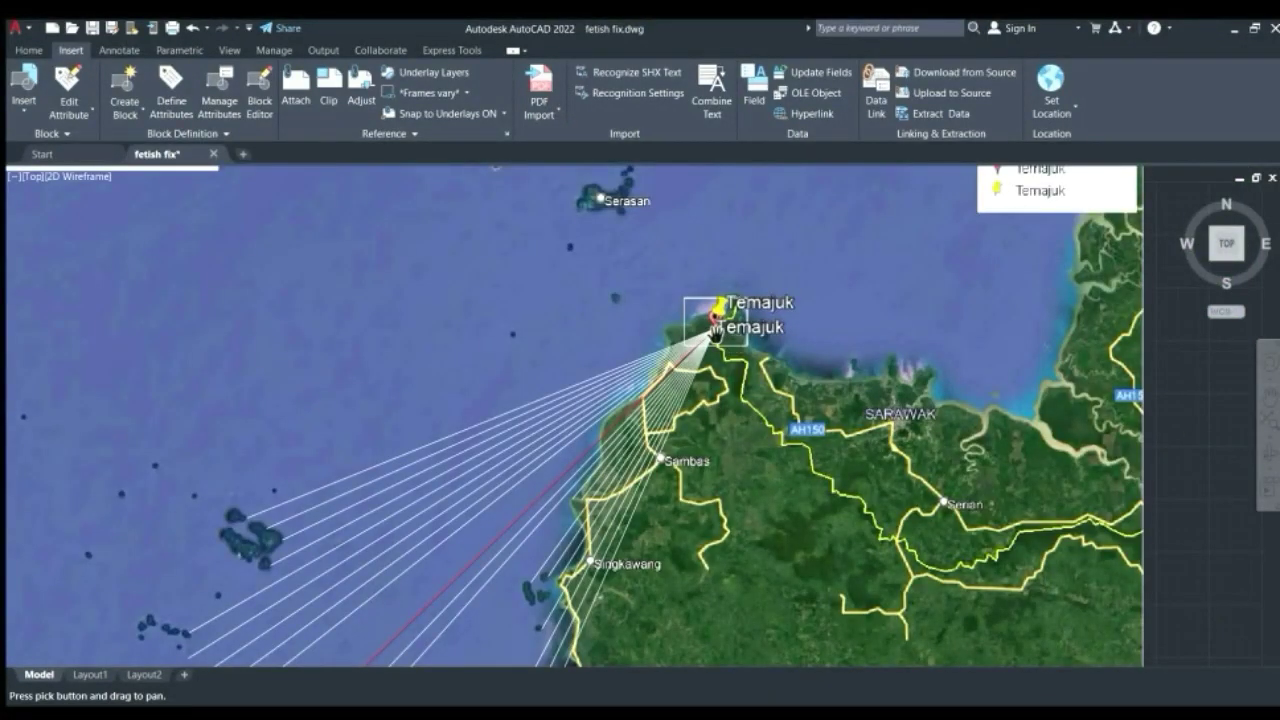
scroll(719, 326, up, 3)
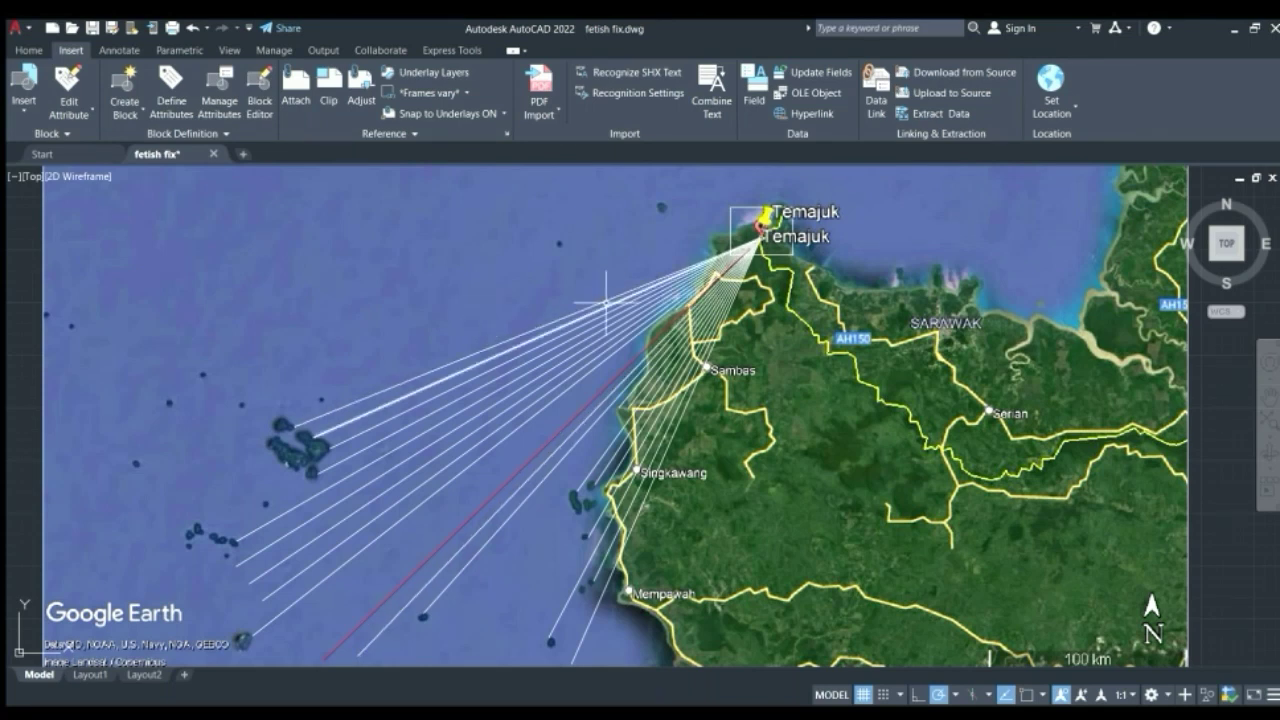
Select the northernmost fetch line and check where its seaward end meets the island group
click(279, 391)
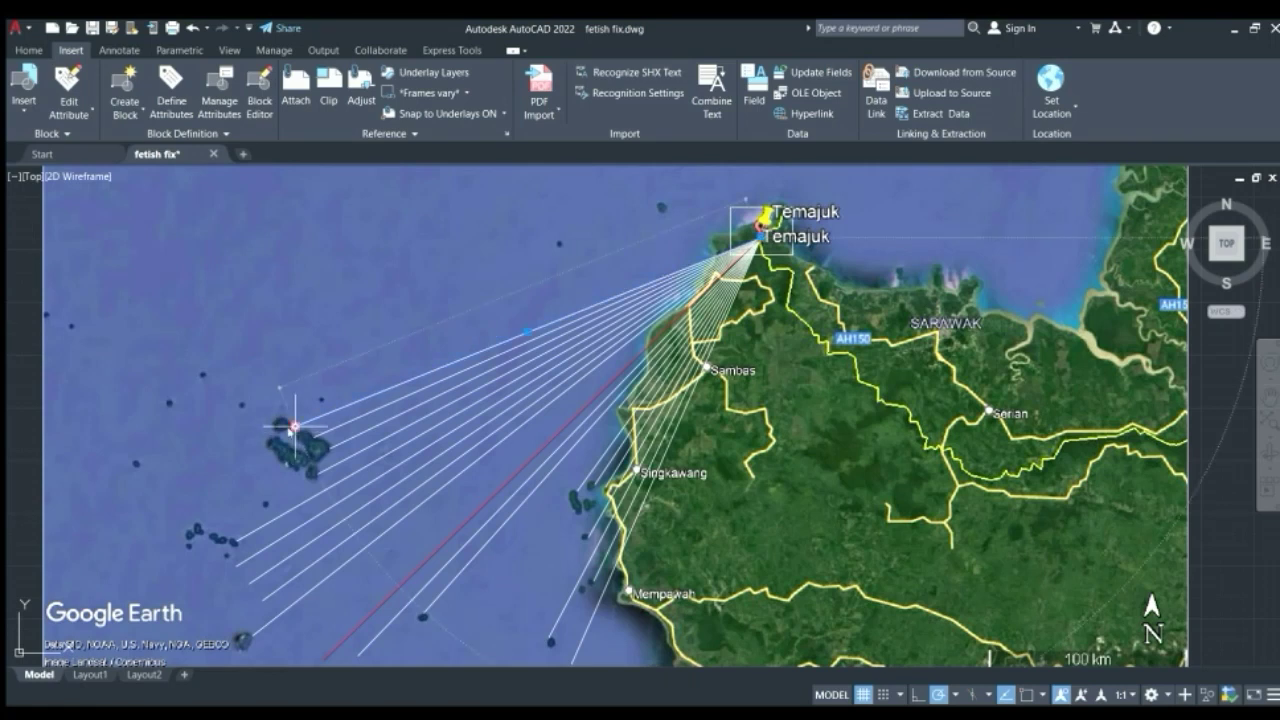
click(295, 426)
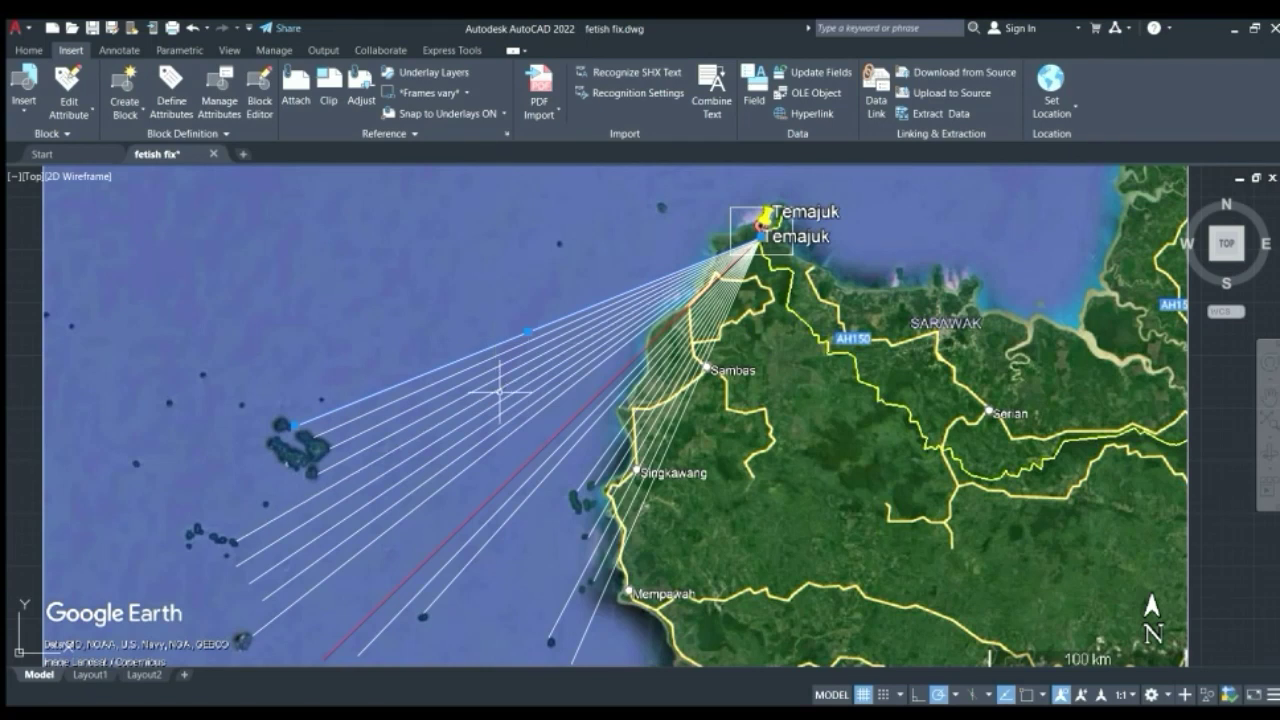
key(Escape)
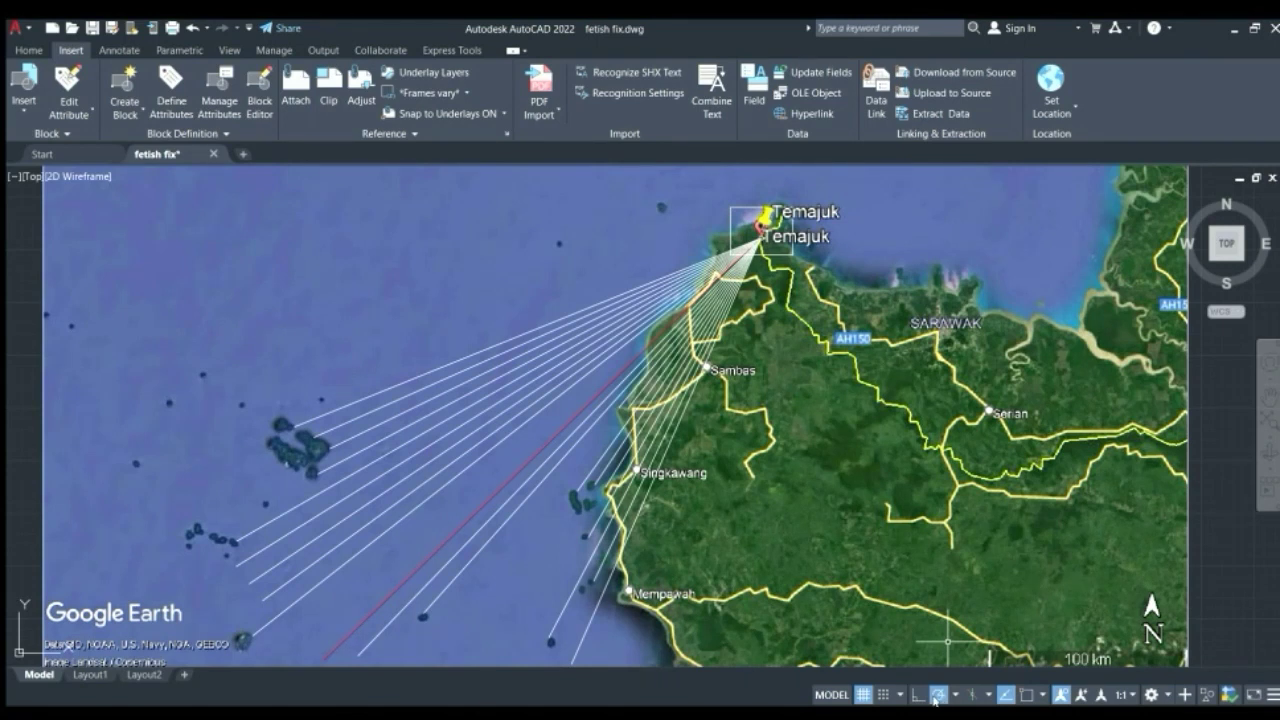
Open the polar tracking settings to review the angle options for drawing the fetch lines
click(937, 699)
click(973, 671)
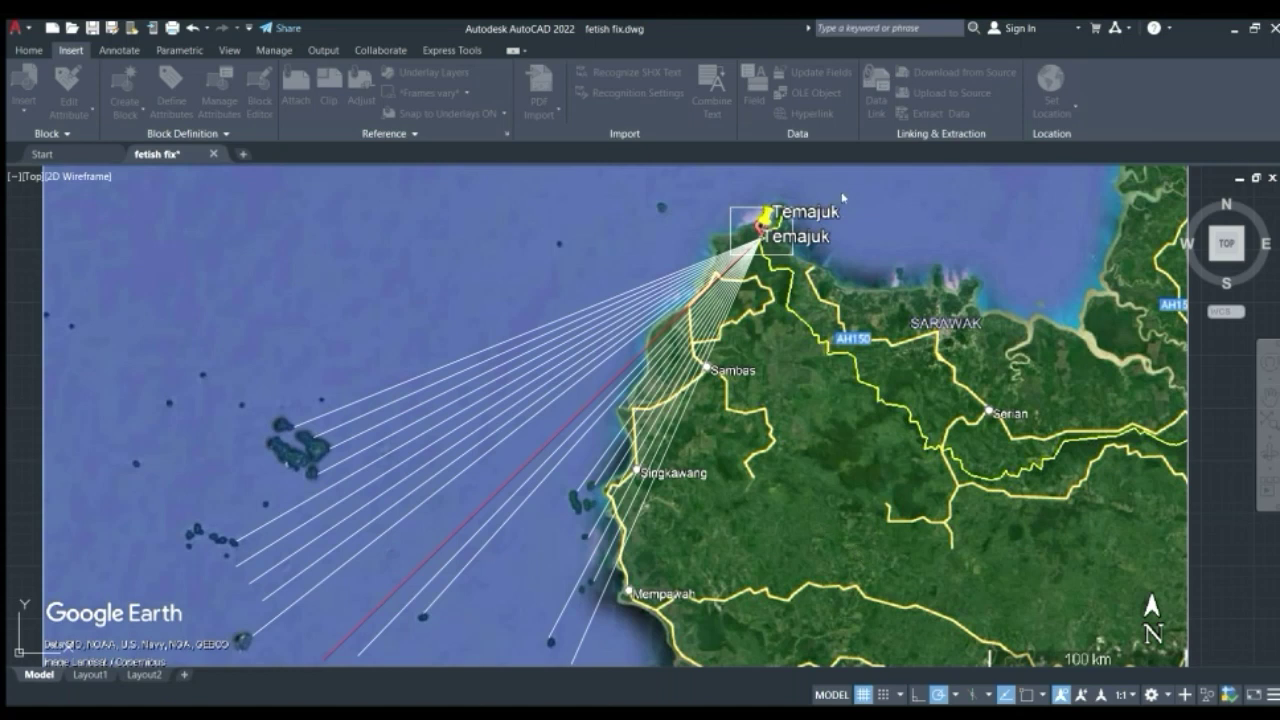
click(972, 567)
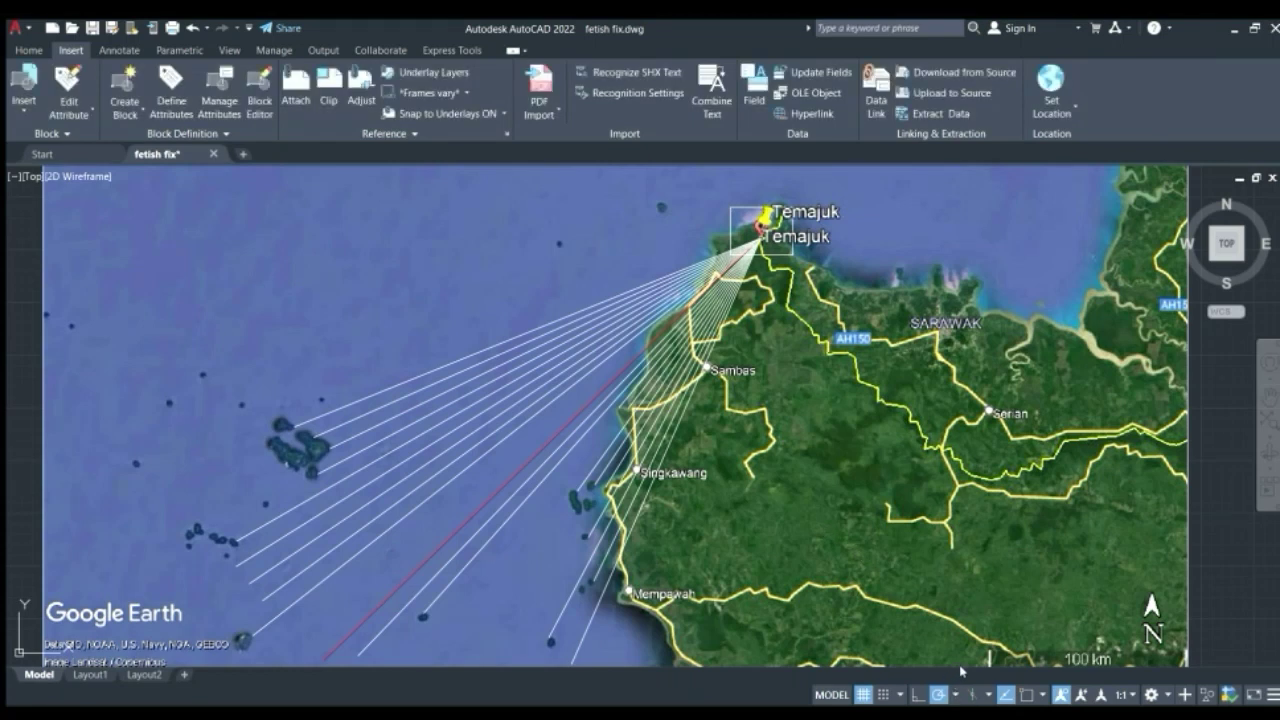
click(965, 676)
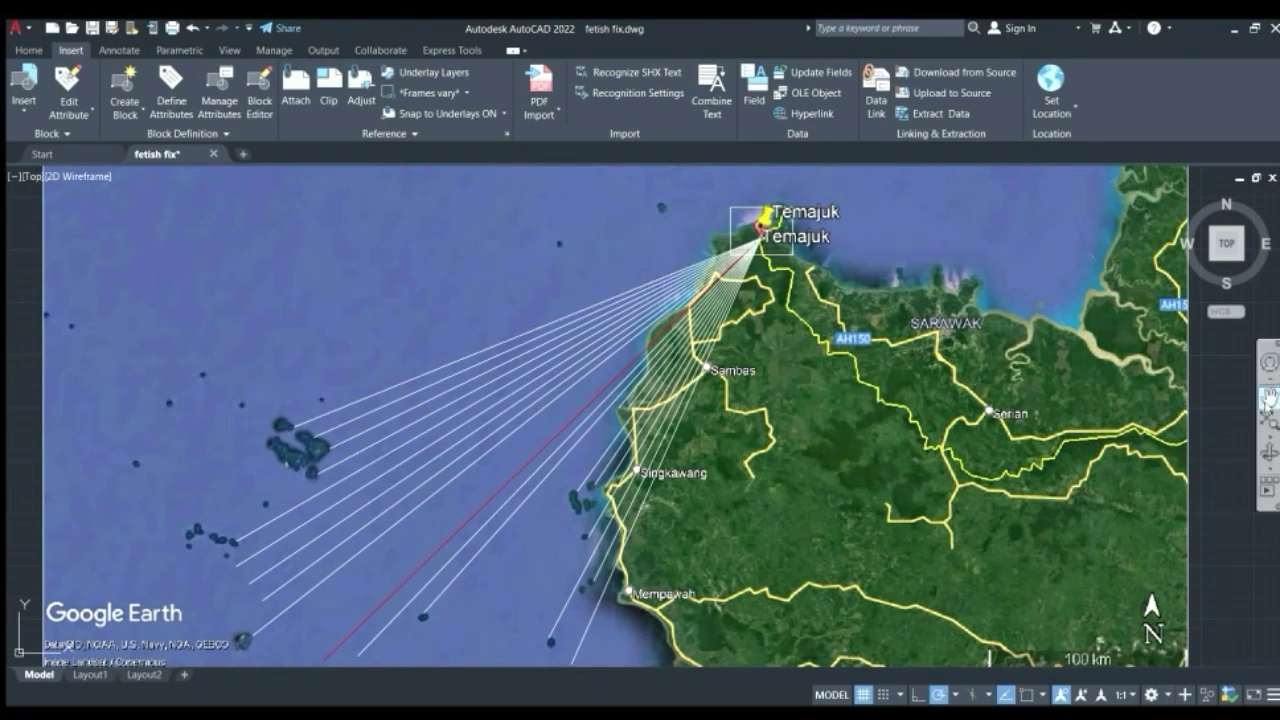
Examine where the fetch lines from Temajuk end at the islands, the open-sea map edge and the coast near Singkawang and Mempawah
click(1268, 398)
mouse_move(632, 414)
mouse_down()
mouse_move(740, 375)
mouse_move(751, 390)
mouse_up()
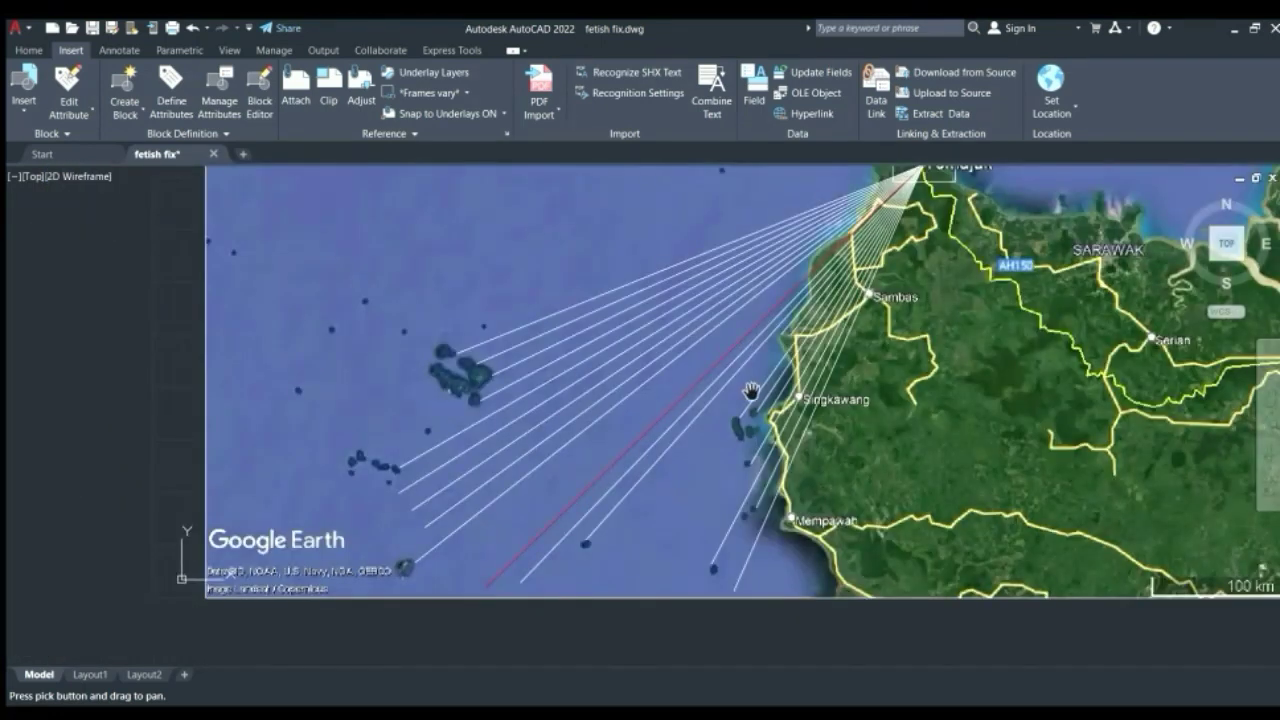
drag(803, 315, 786, 357)
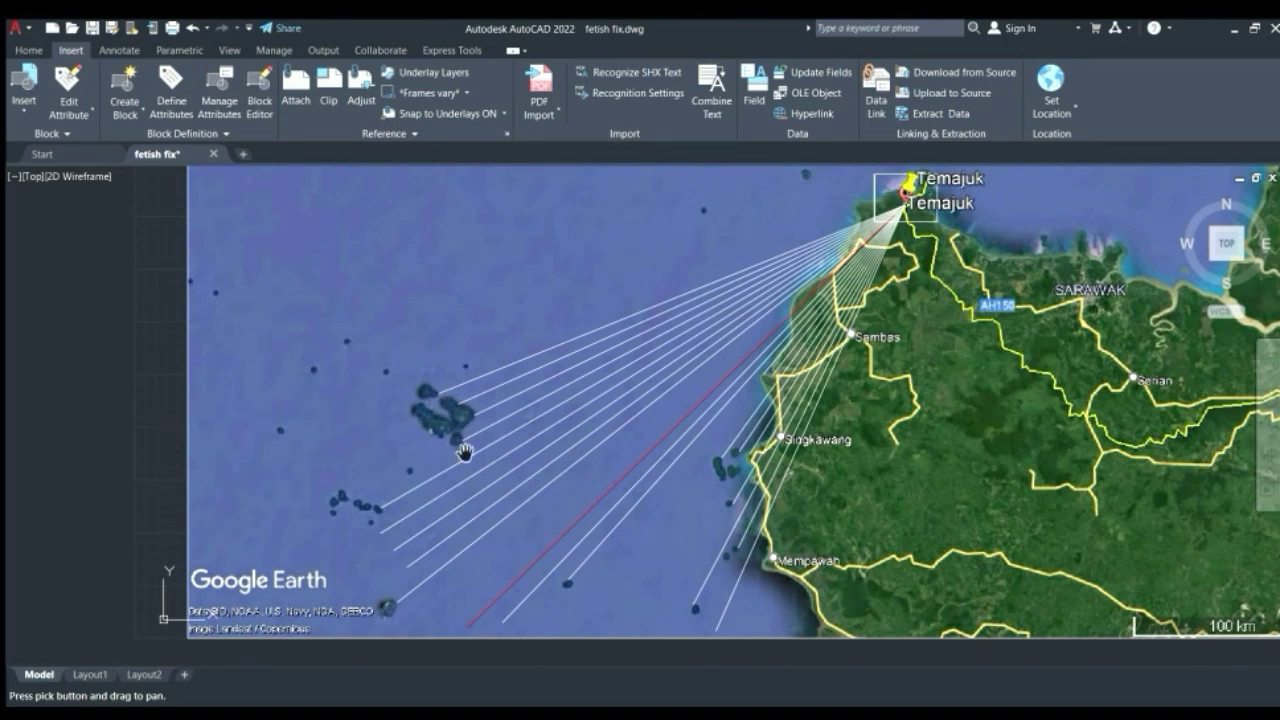
drag(543, 535, 514, 511)
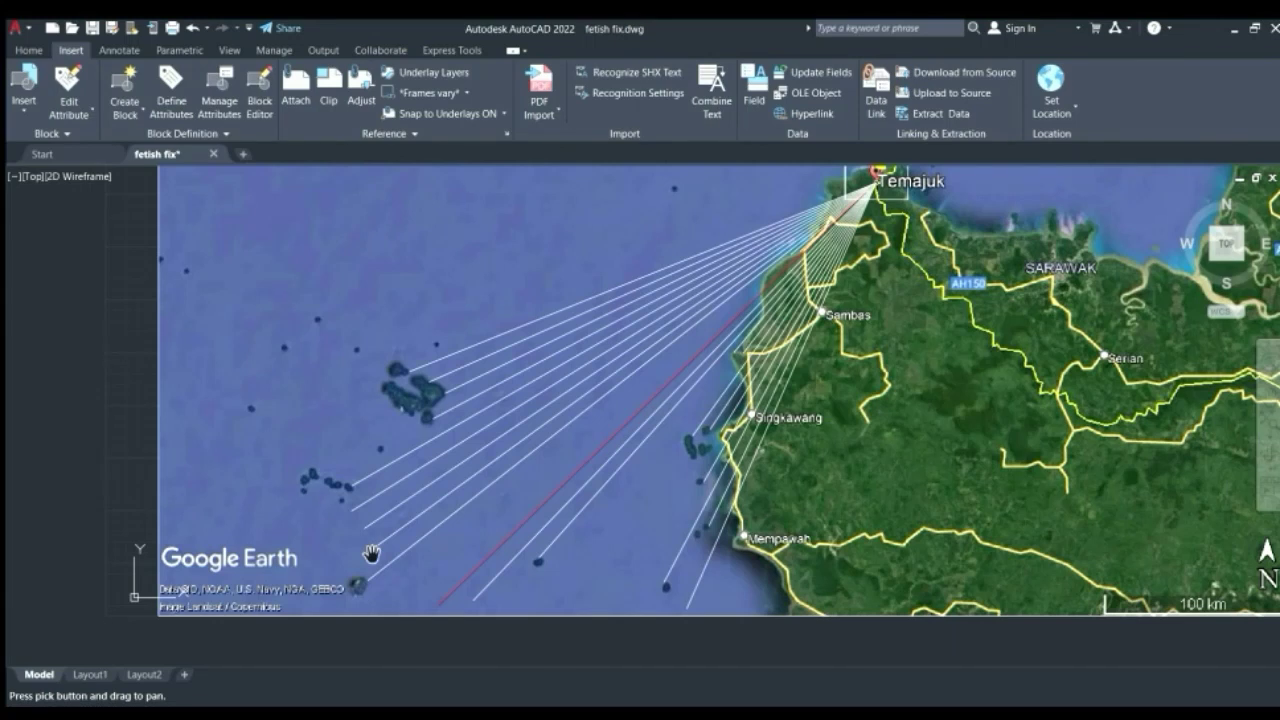
drag(580, 480, 469, 500)
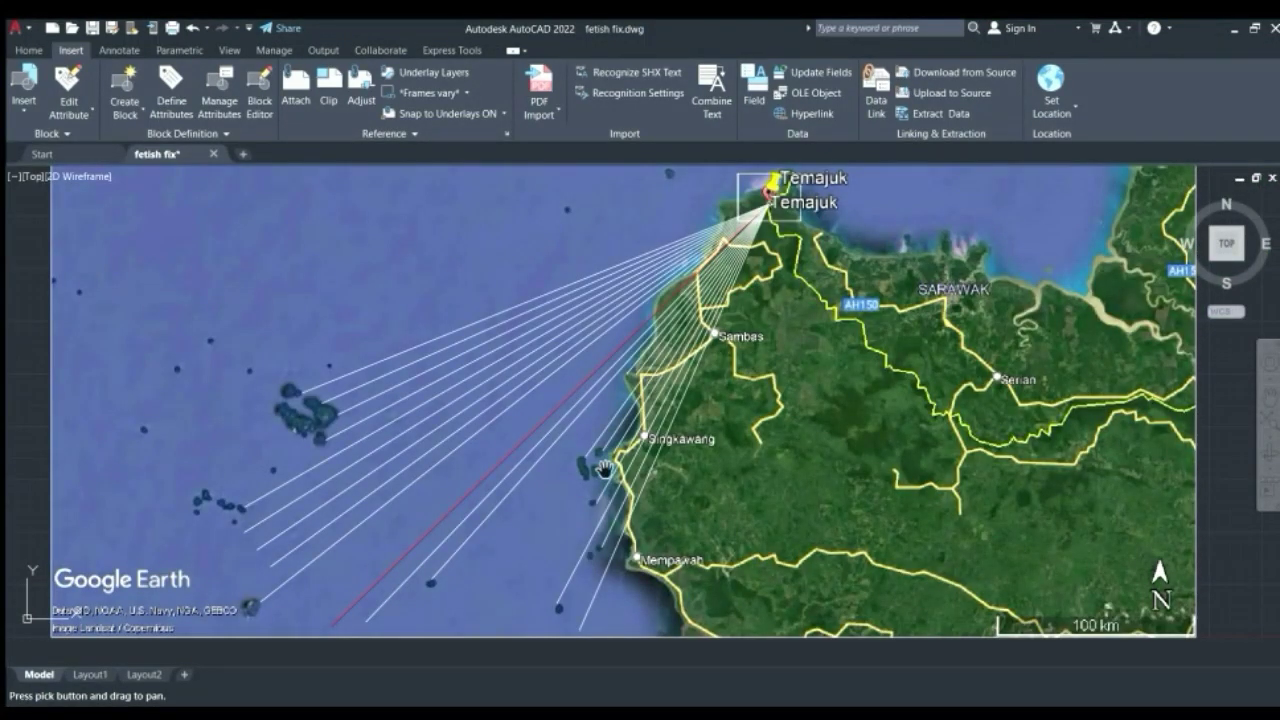
drag(605, 468, 583, 426)
mouse_move(618, 369)
mouse_down()
mouse_move(643, 452)
mouse_move(670, 470)
mouse_up()
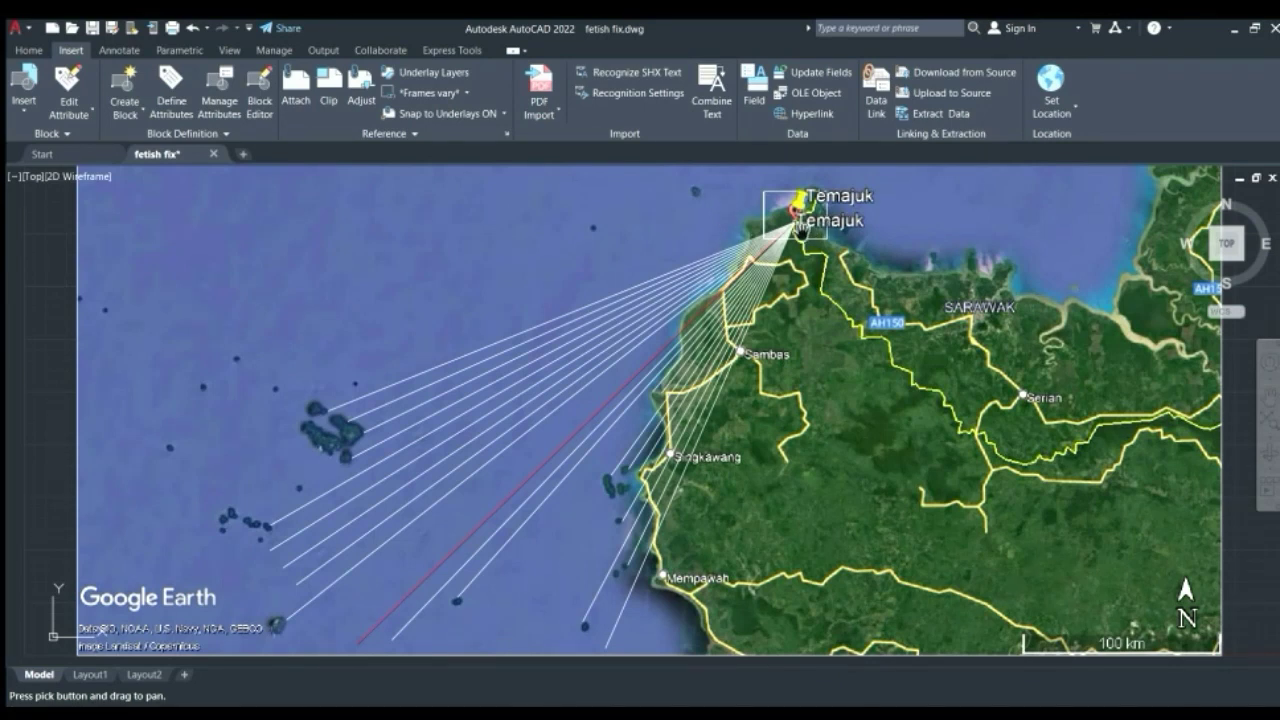
key(Escape)
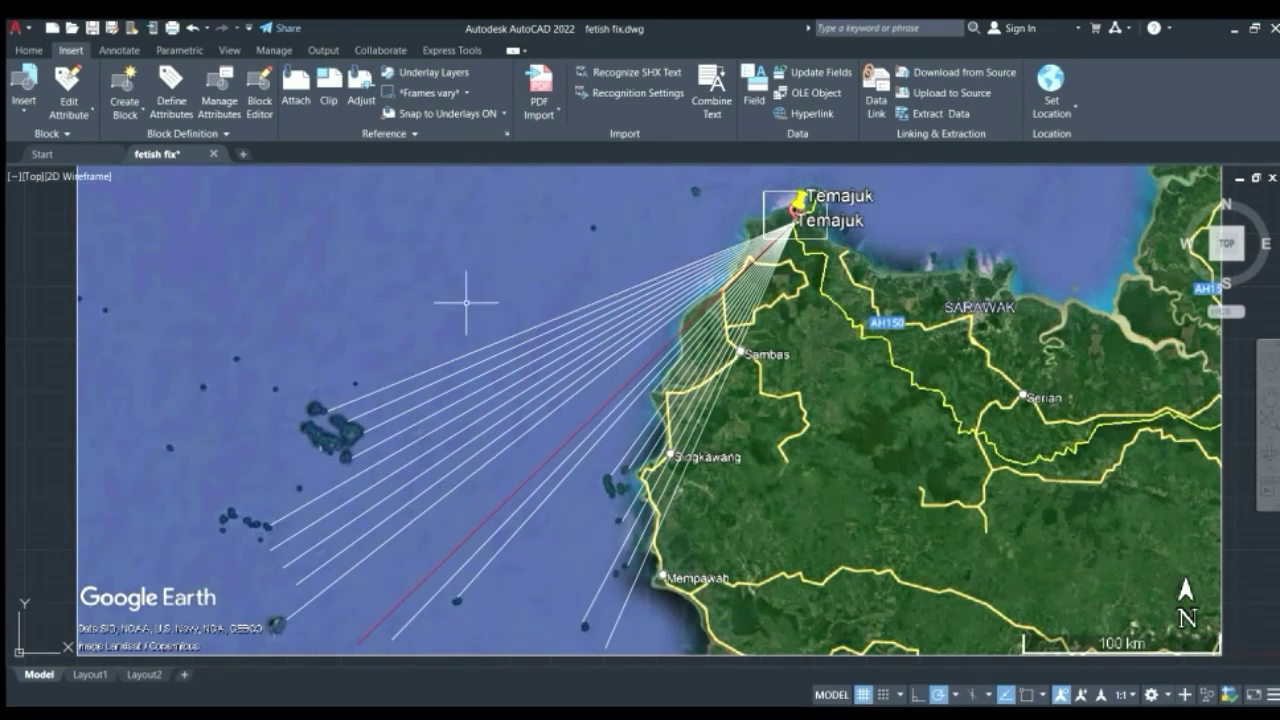
Inspect the end grips of the northernmost fetch line and the lines next to it at the island group
click(342, 406)
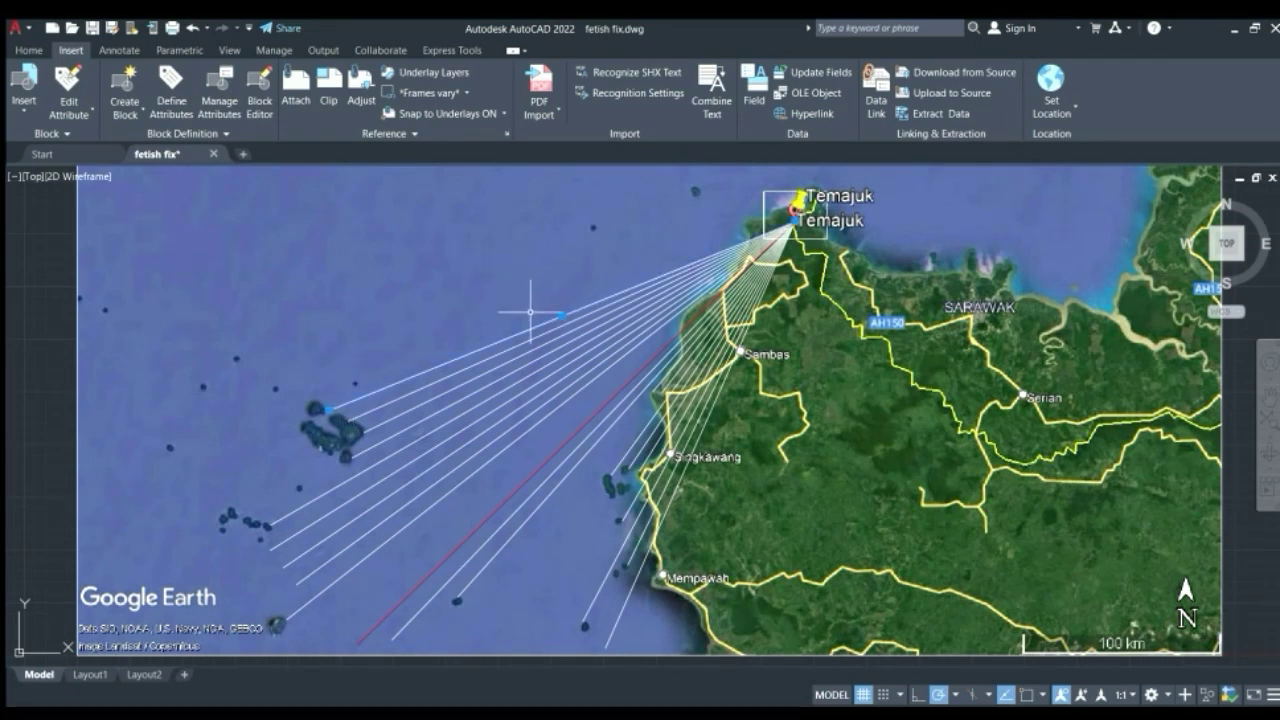
click(329, 410)
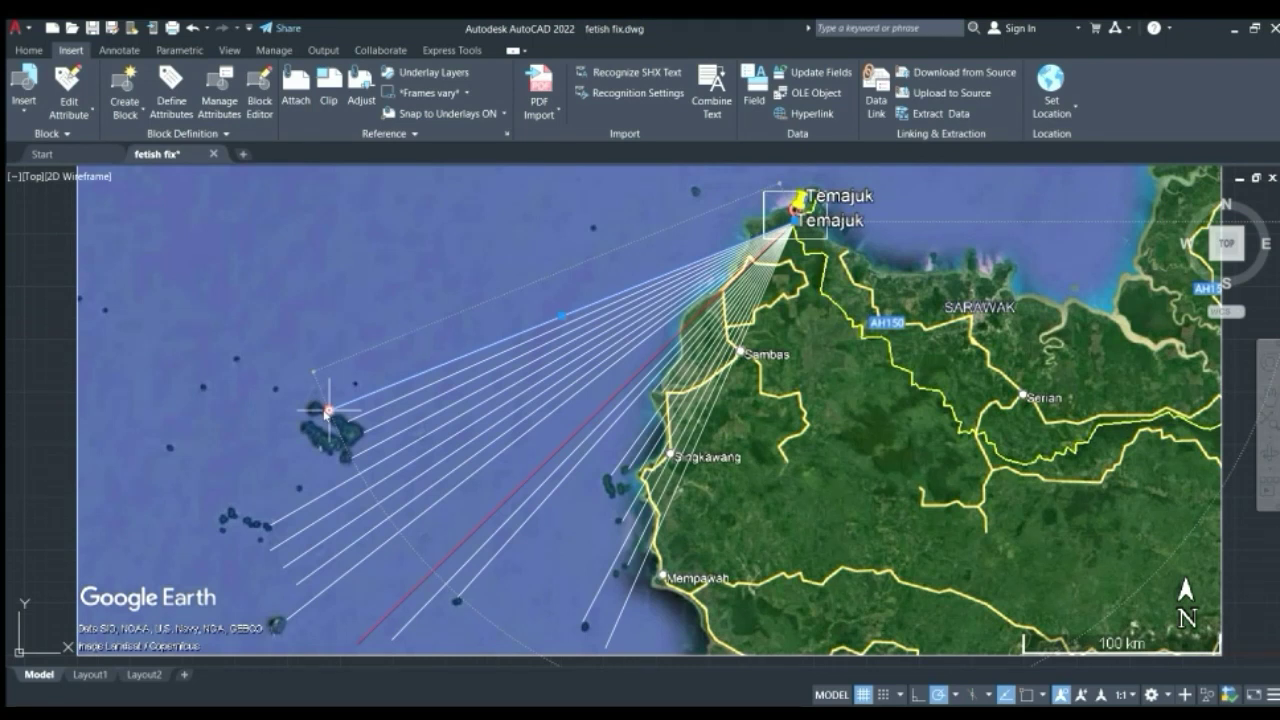
click(328, 410)
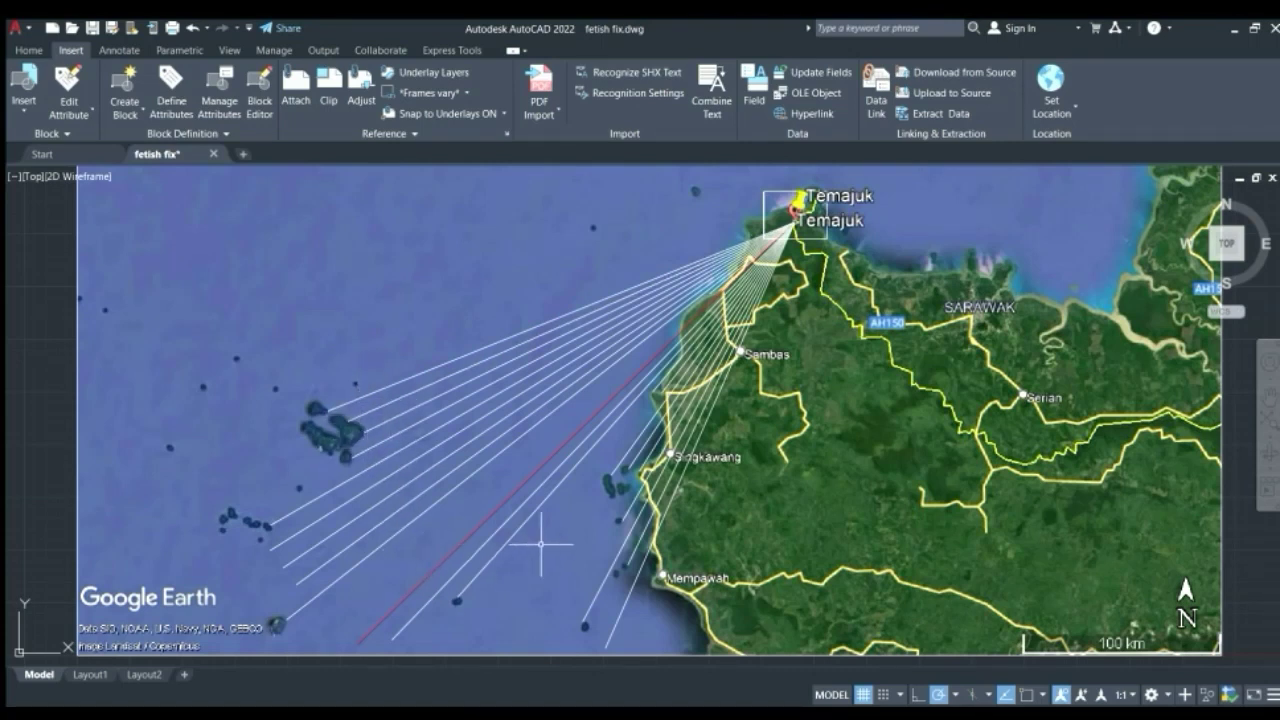
click(347, 401)
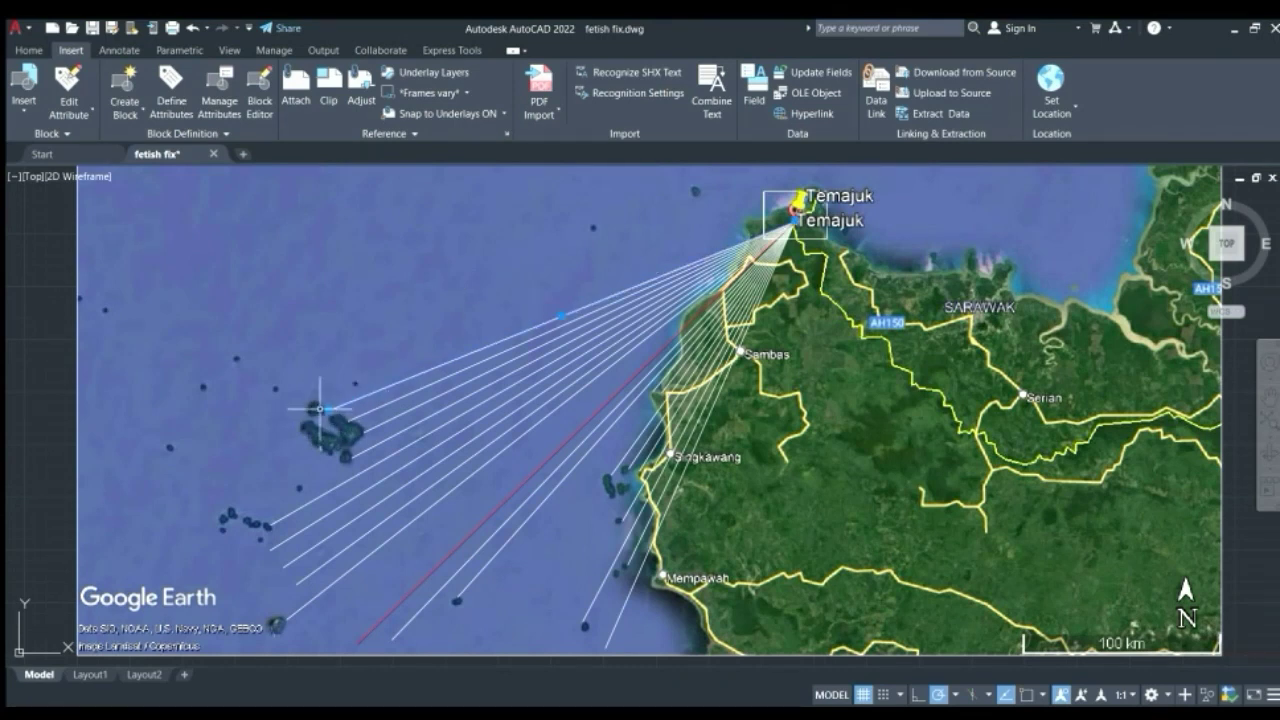
click(329, 410)
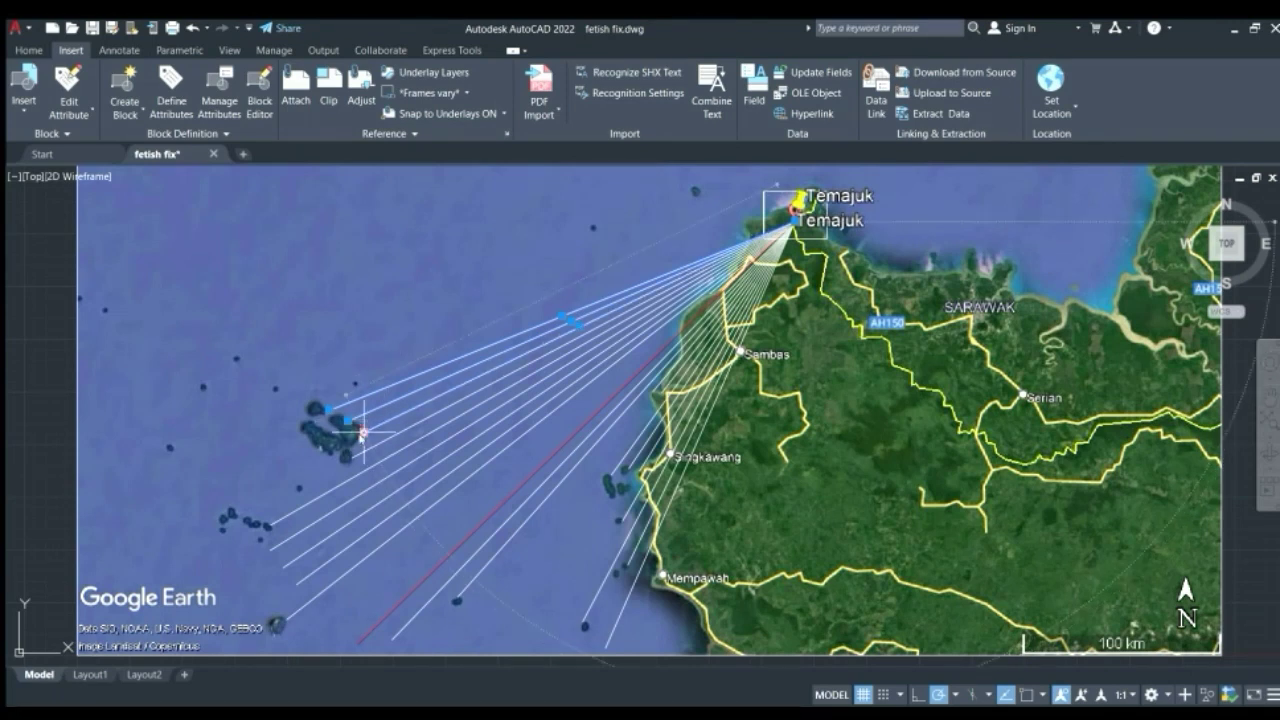
key(Escape)
key(Escape)
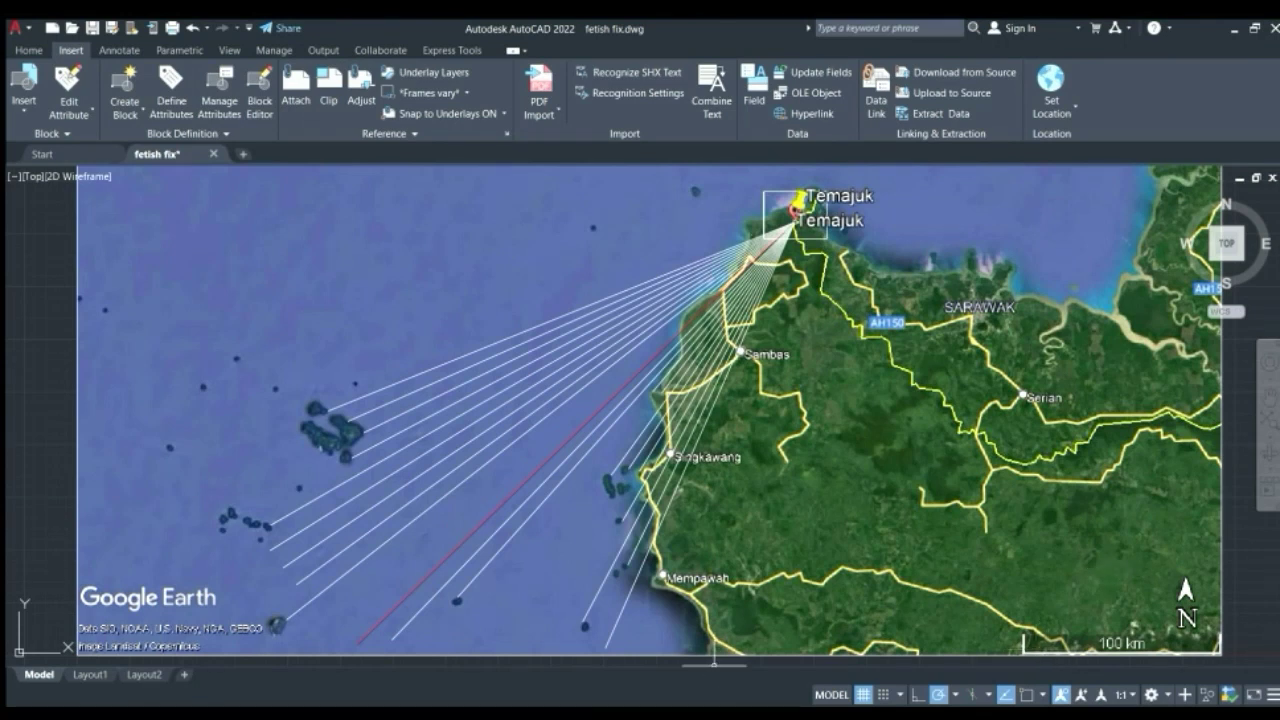
Switch to the temajuk workbook in Excel and review the Wind Speed table W5:AF14 on the bupot sheet, including the 0,0-0,2 m/s class
click(708, 713)
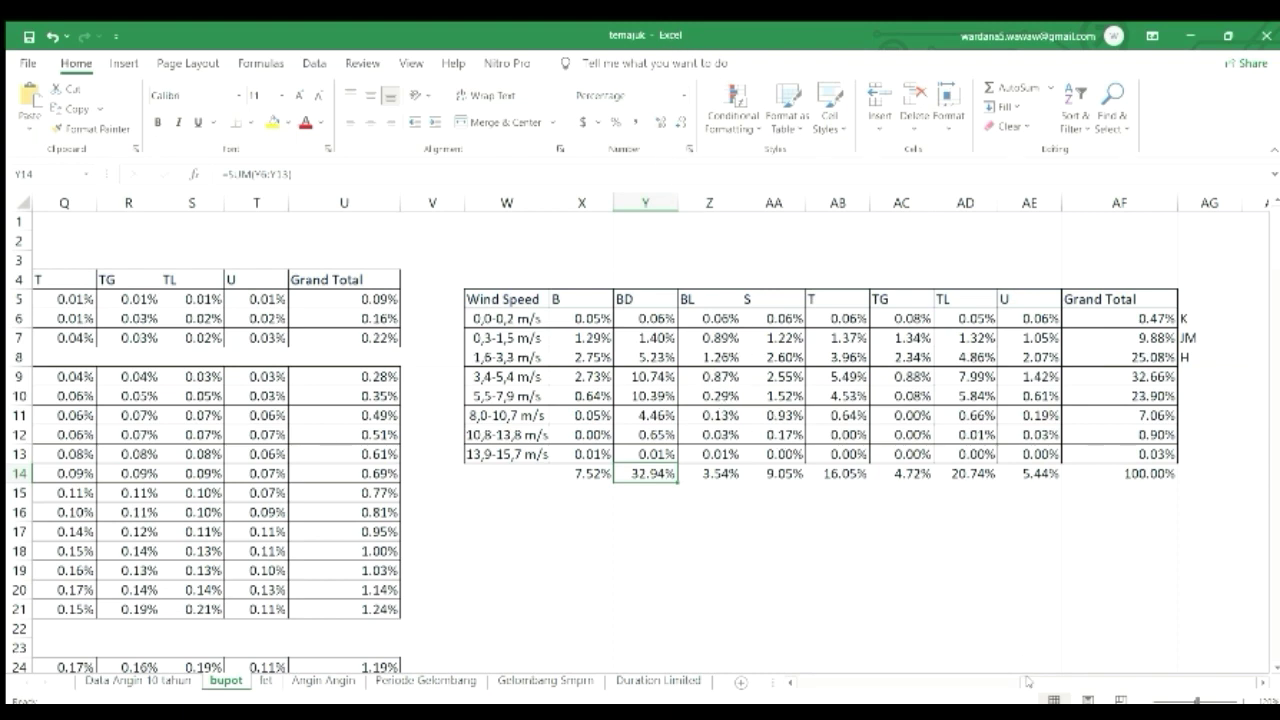
drag(1028, 682, 786, 688)
drag(882, 682, 1110, 684)
drag(525, 299, 1119, 466)
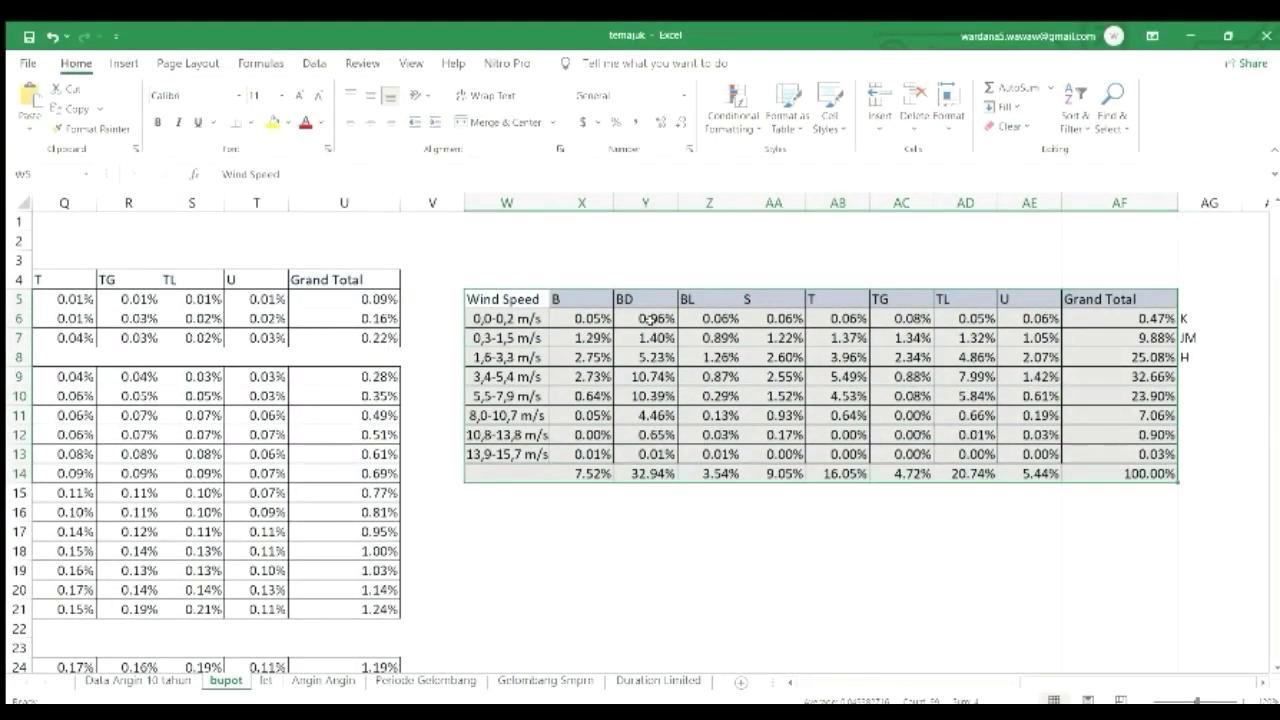
click(515, 318)
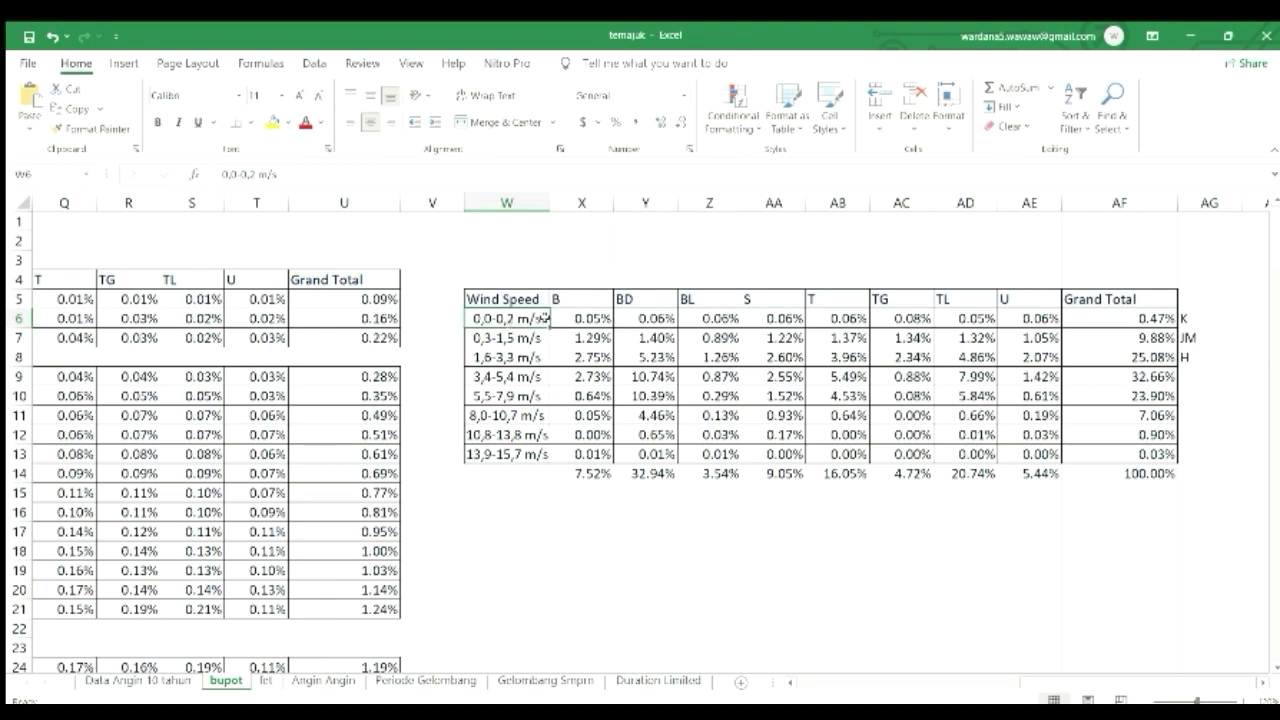
Examine the BD direction's wind-speed class percentages in Y6:Y13 and the column total in Y14
click(580, 318)
key(Right)
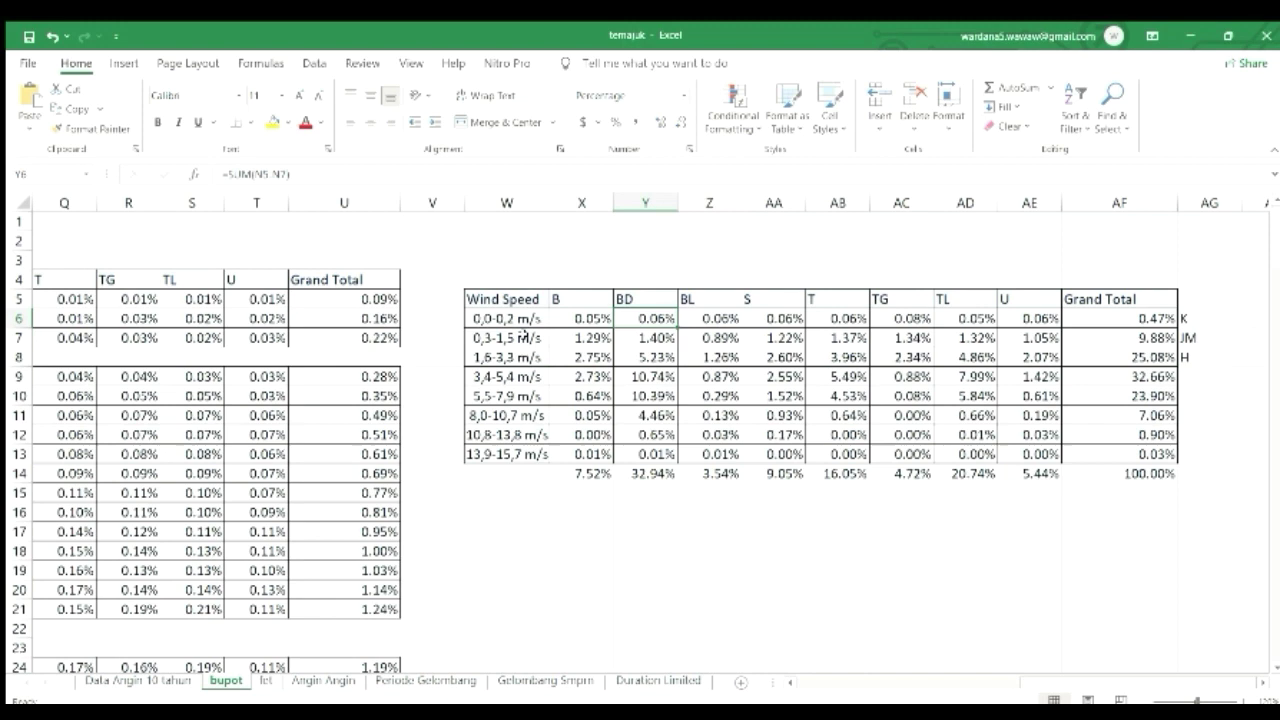
click(649, 299)
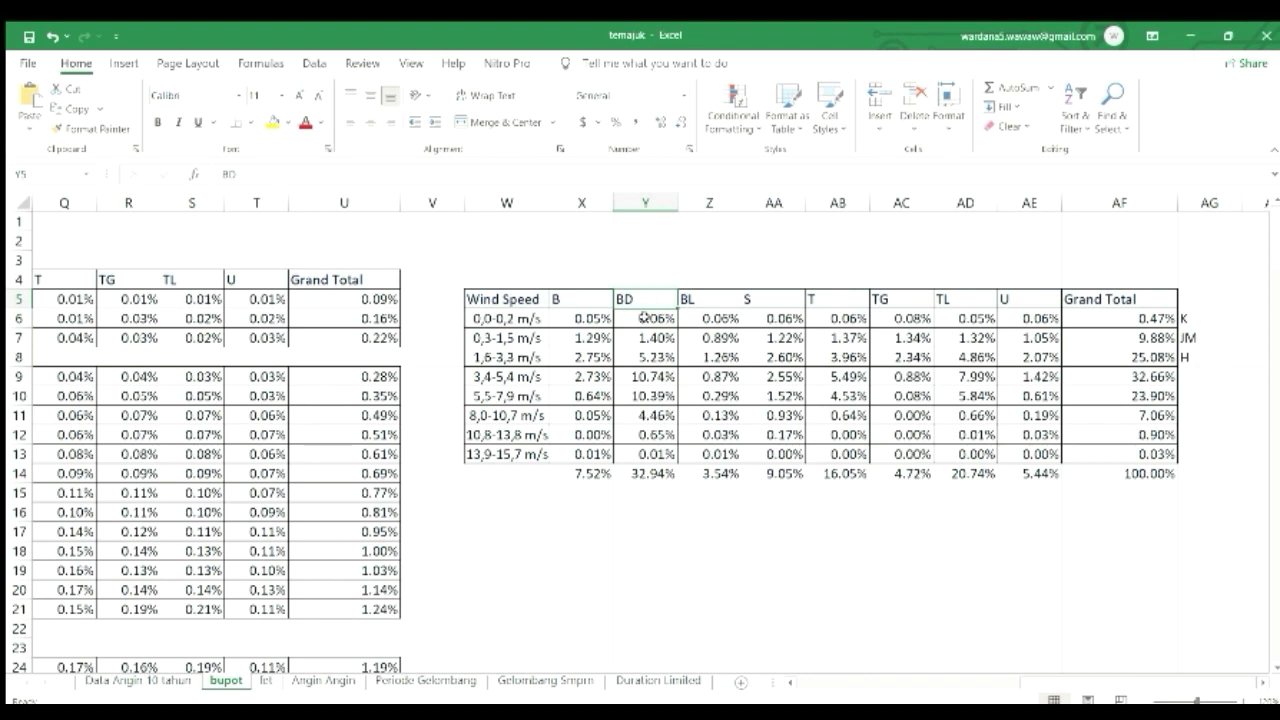
click(641, 318)
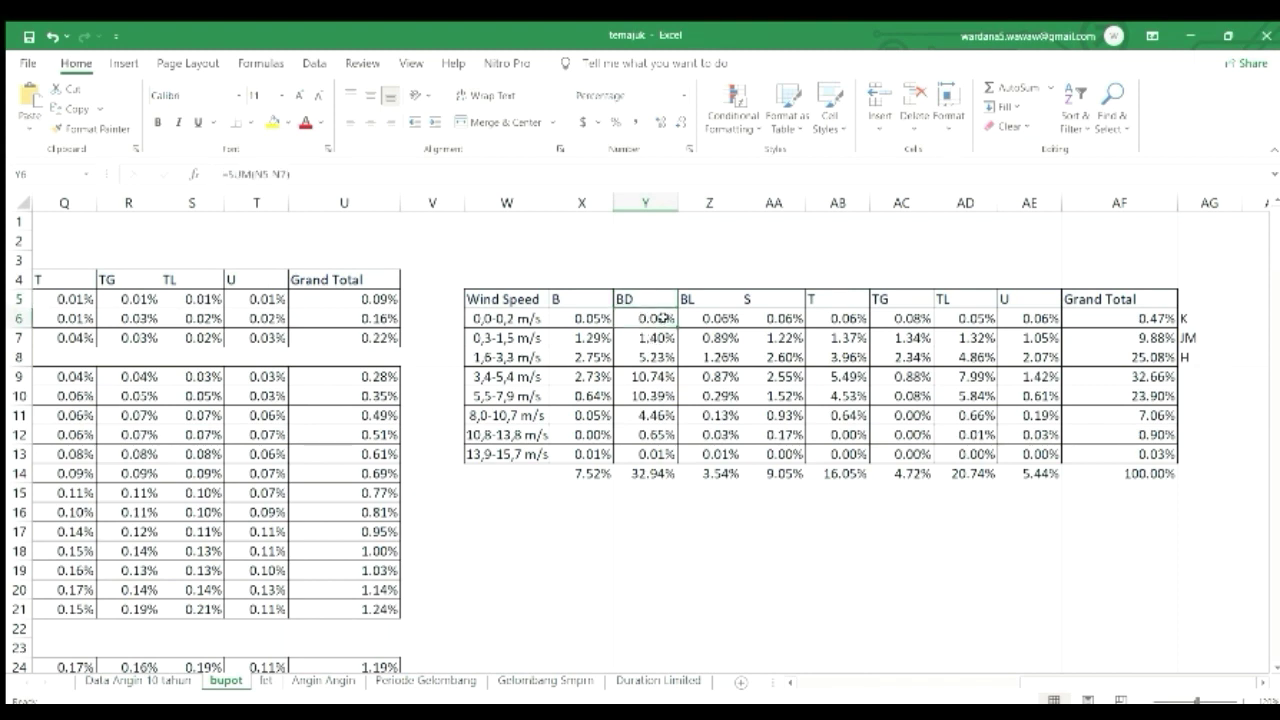
drag(659, 318, 650, 452)
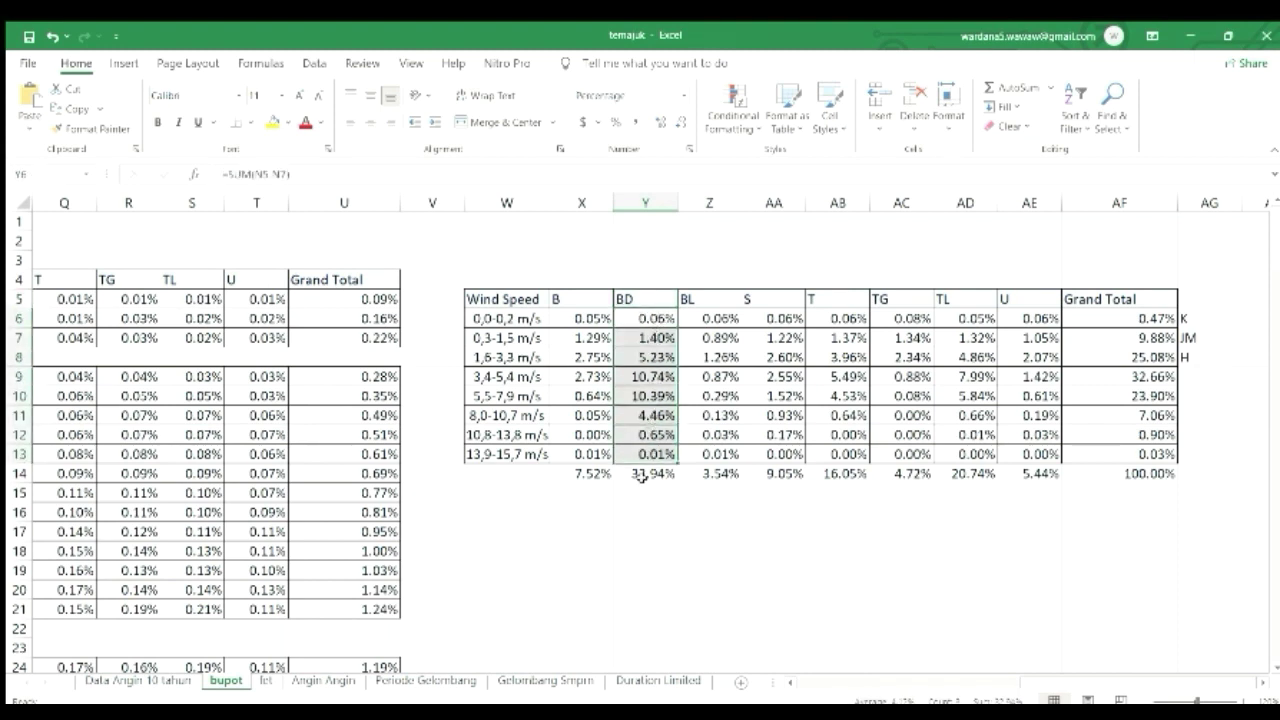
click(633, 484)
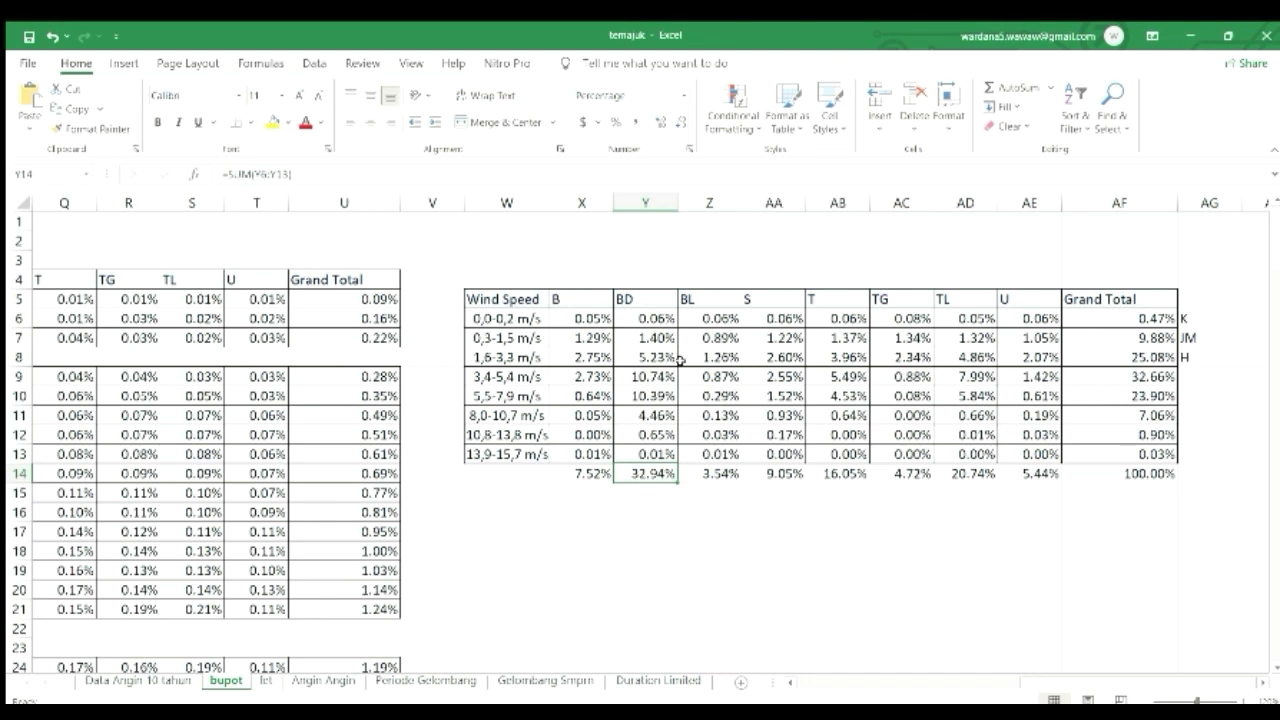
drag(660, 322, 658, 452)
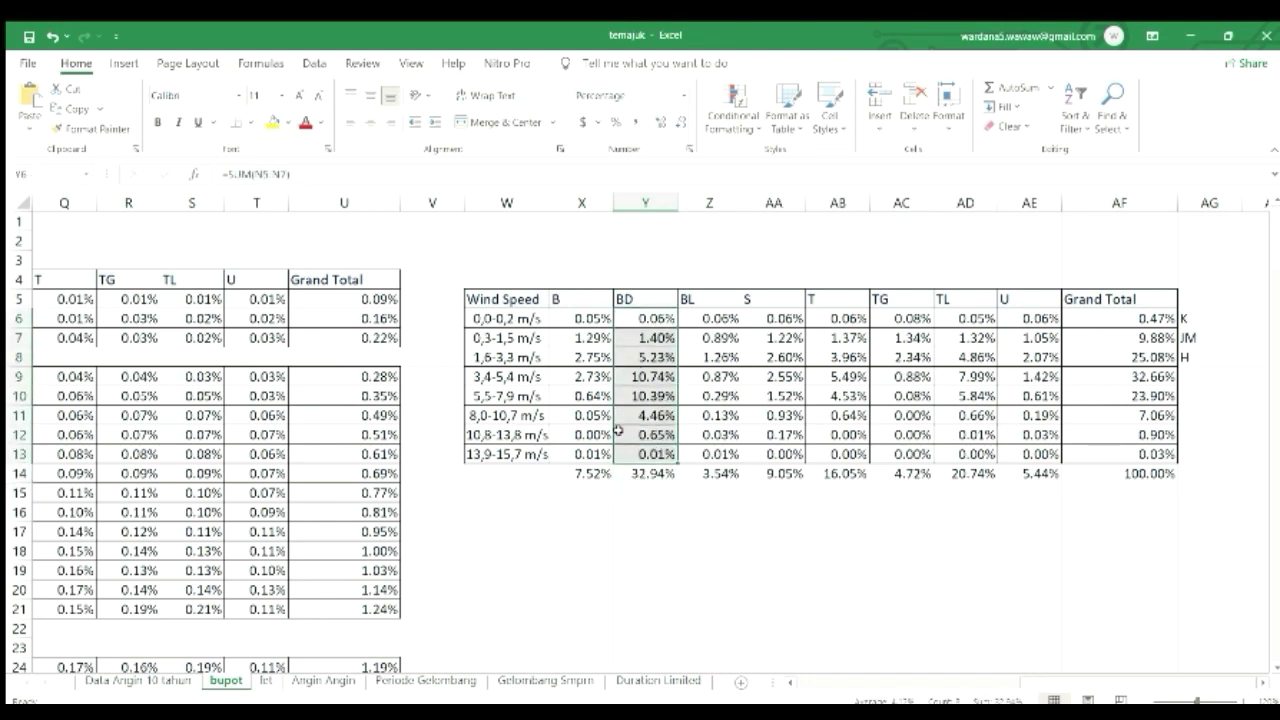
click(838, 357)
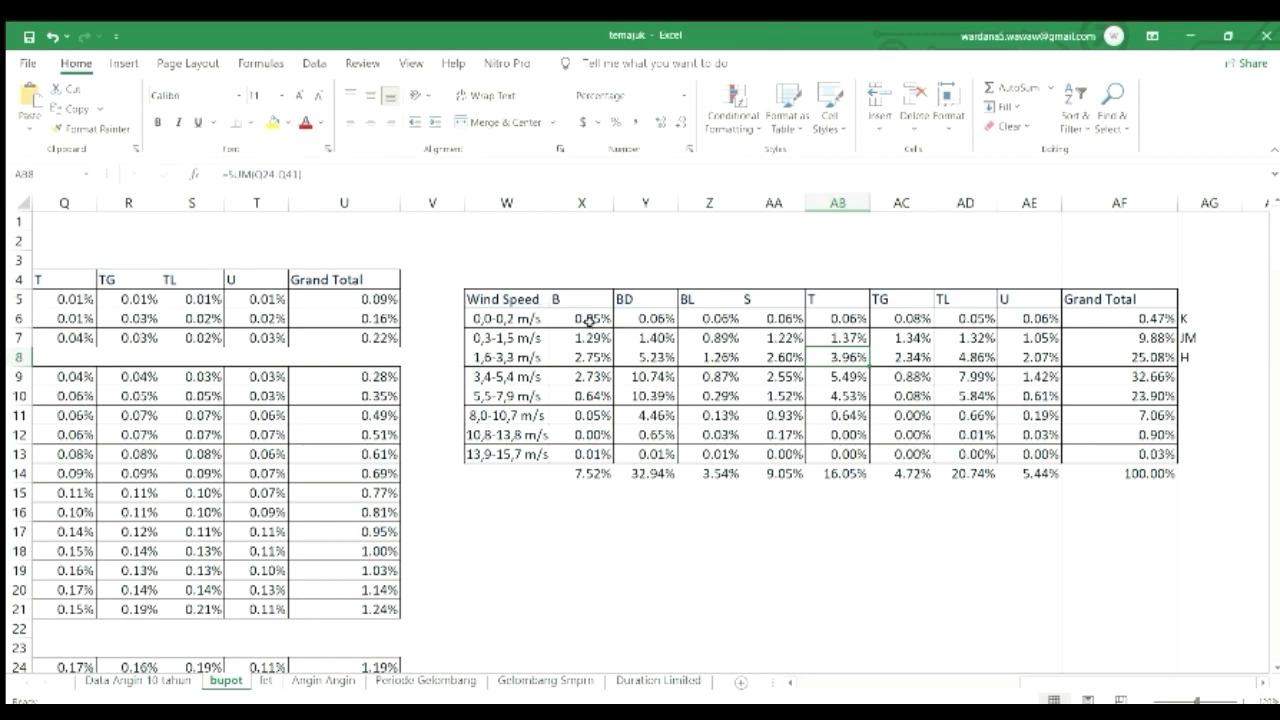
Check the formulas behind the BD percentages in Y6 and Y7 and the cell range summed in Y14
click(660, 318)
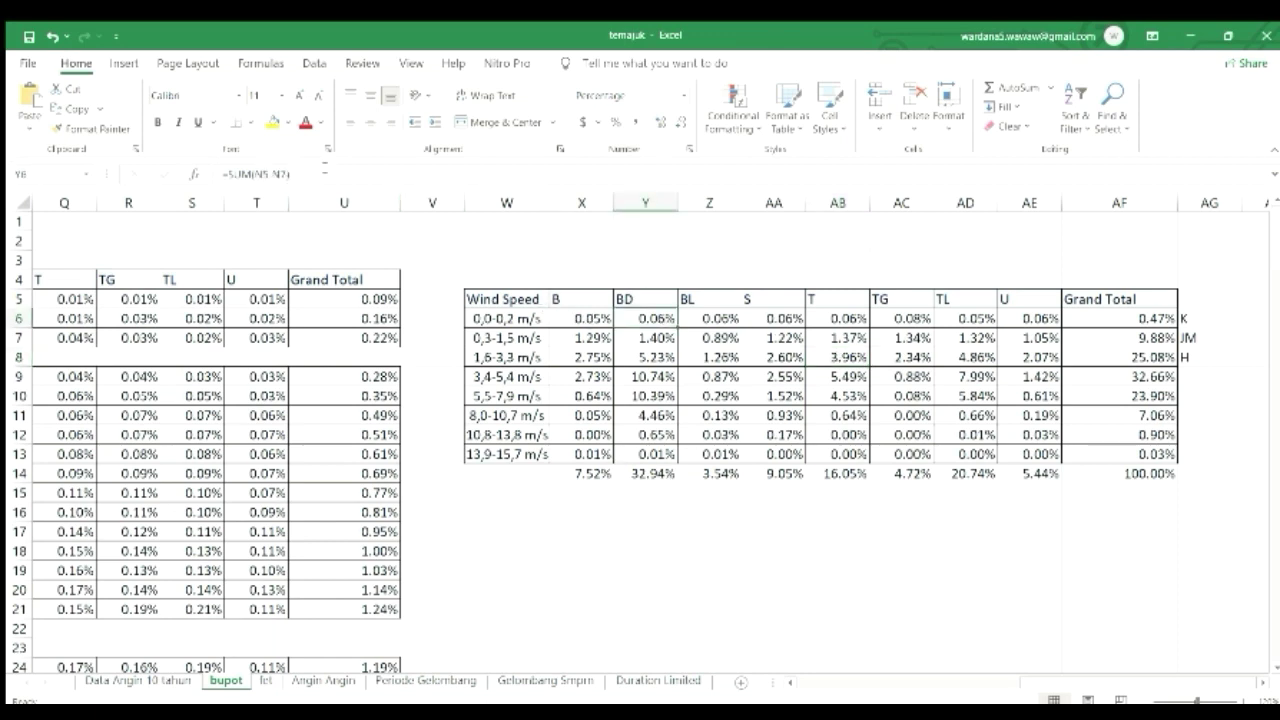
click(643, 340)
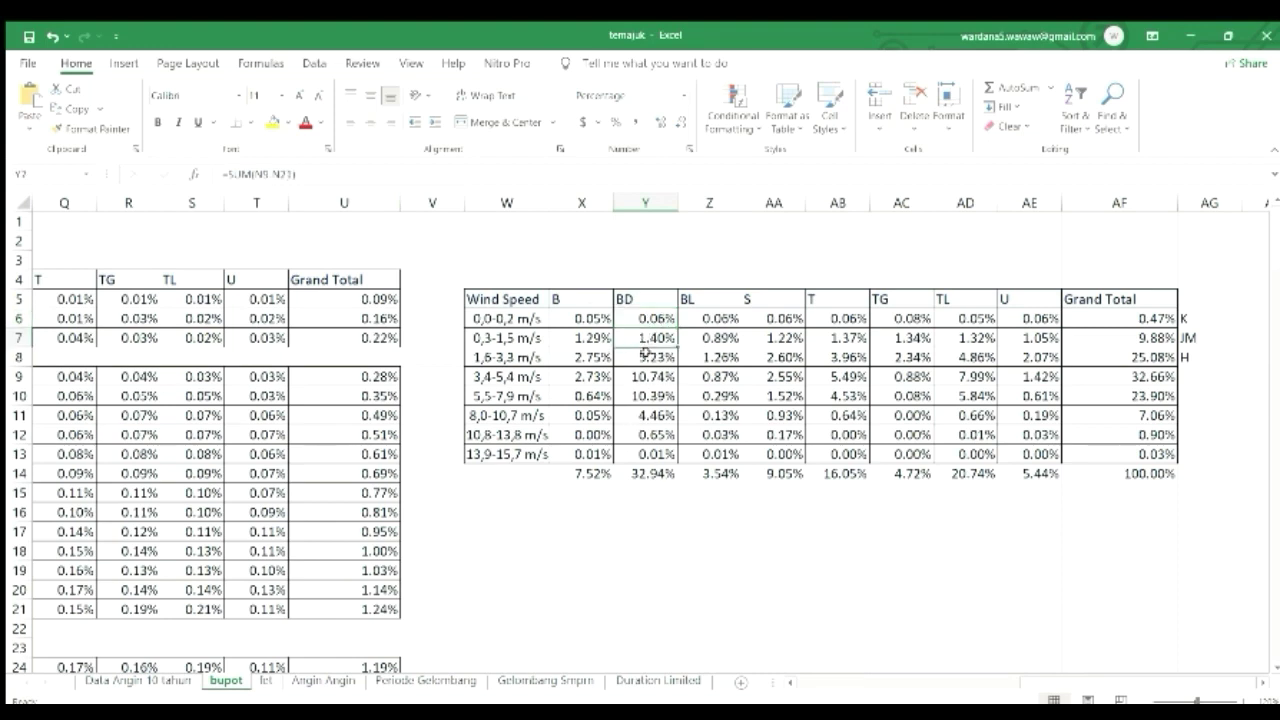
click(645, 473)
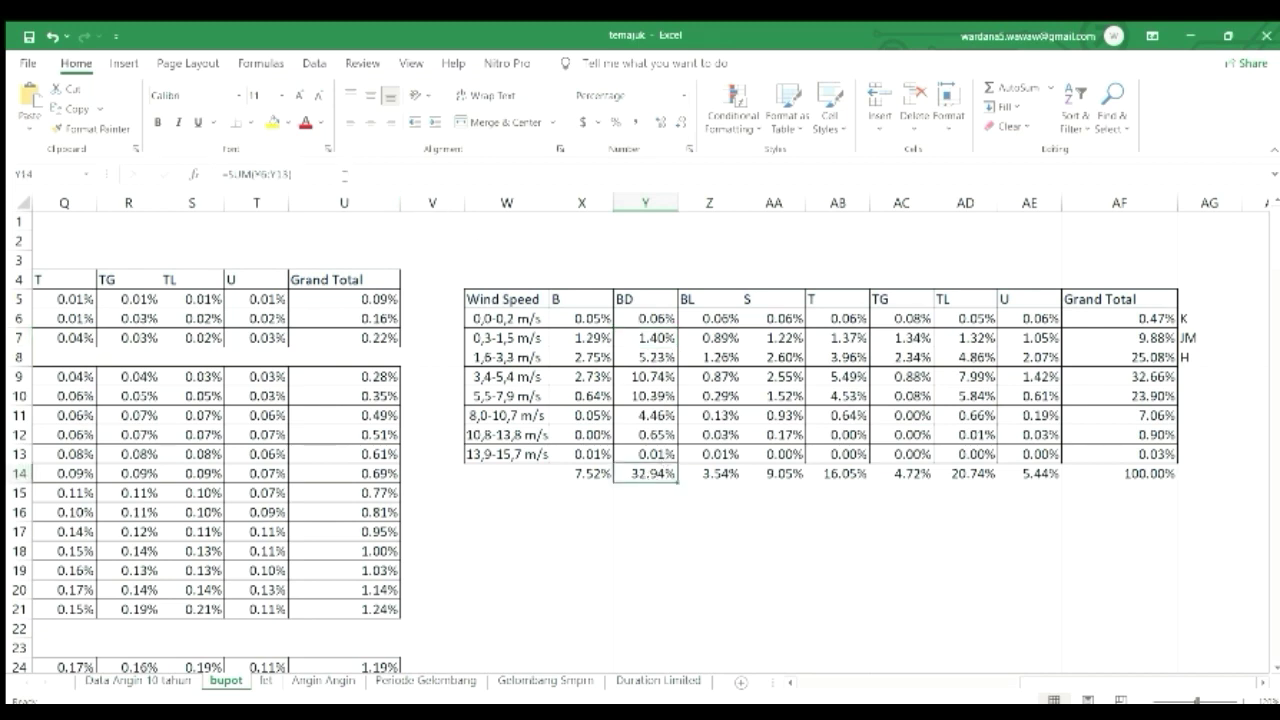
drag(632, 320, 643, 452)
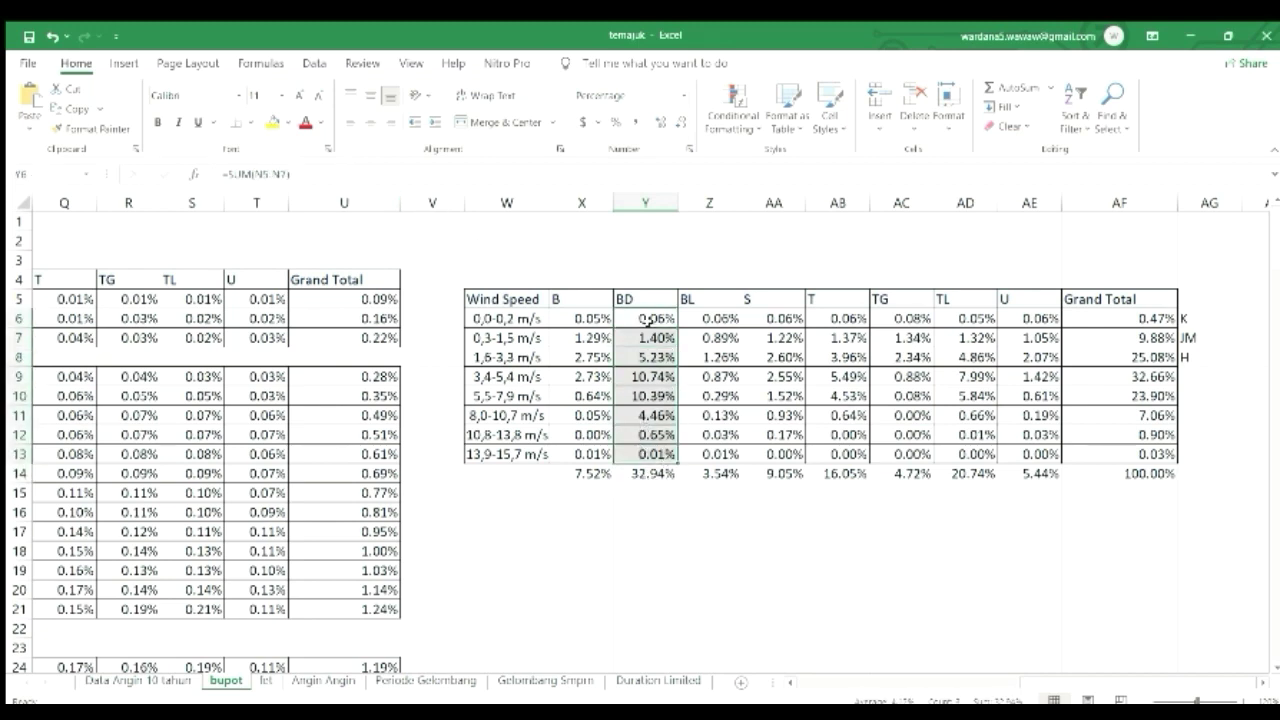
click(645, 473)
key(F2)
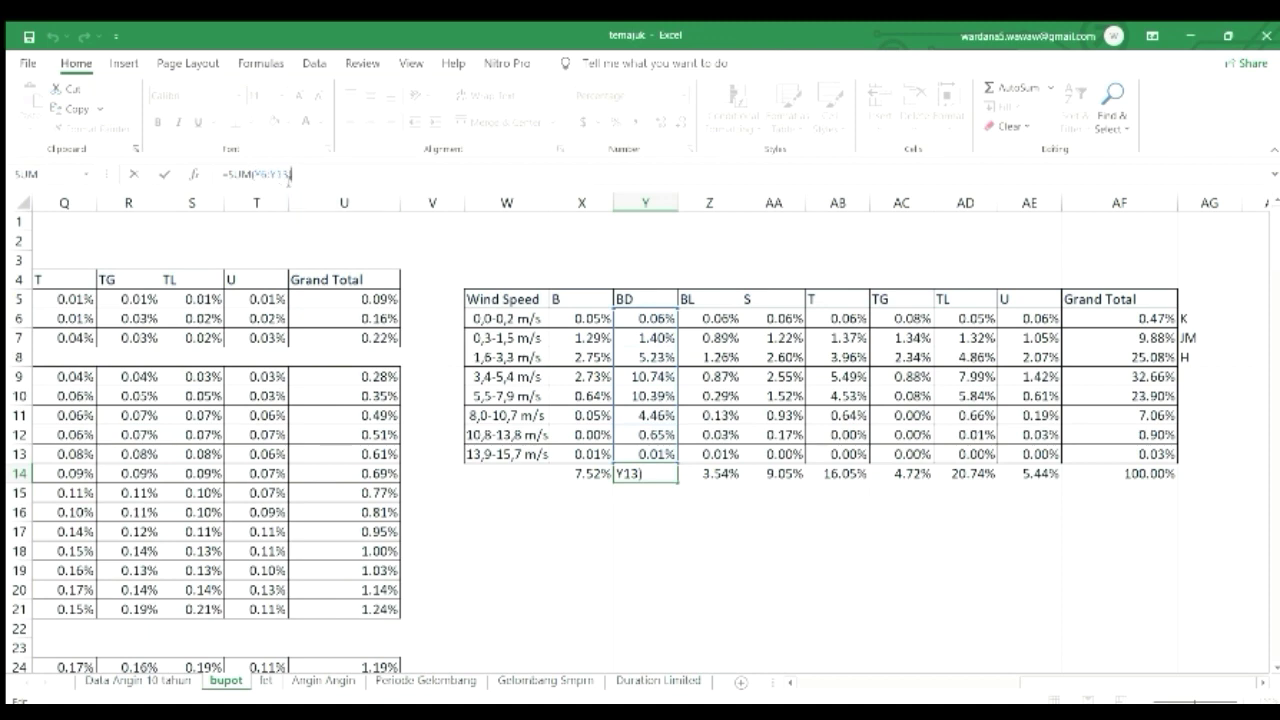
click(656, 474)
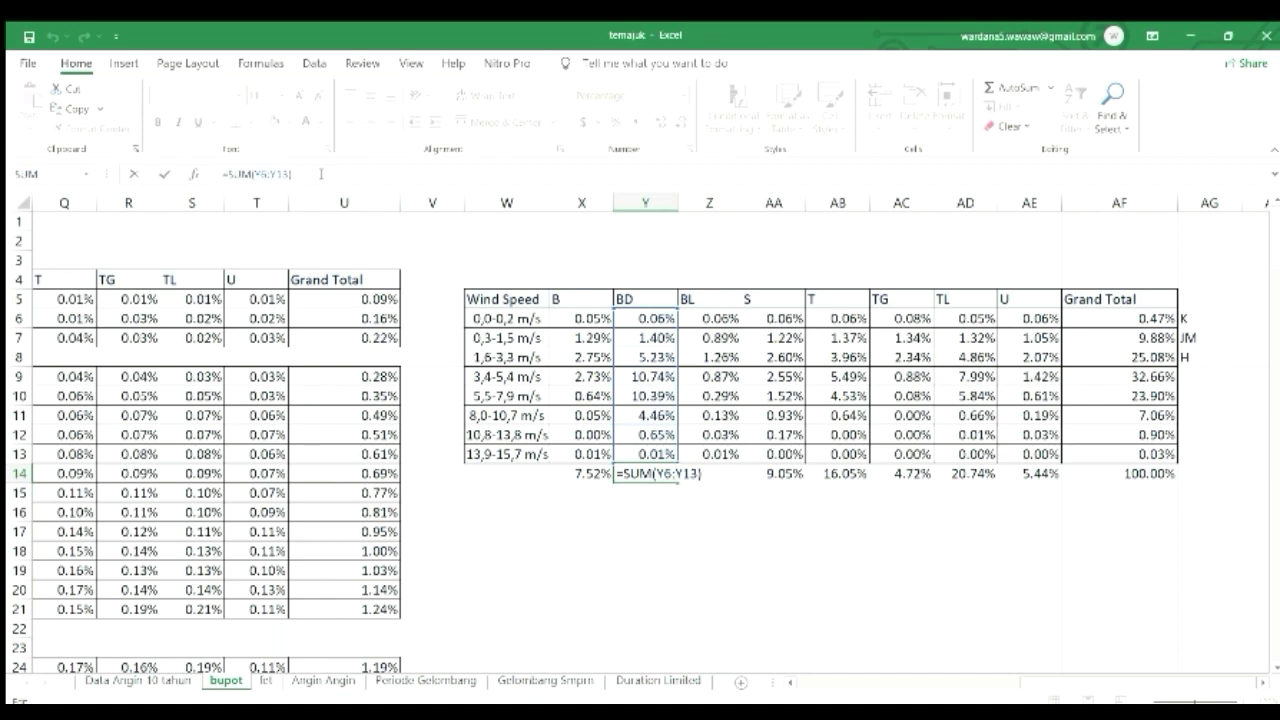
key(Return)
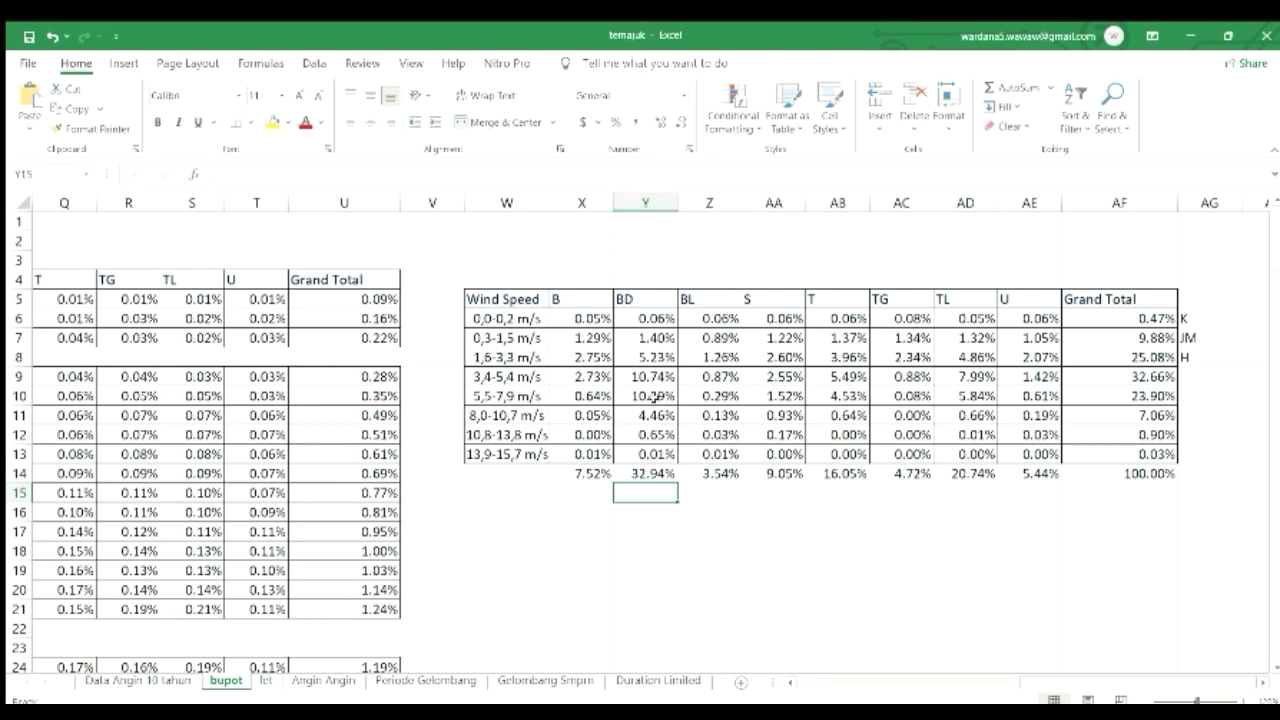
Review the column totals in row 14 for the B, BL, S, T, TG, TL and U wind directions
click(582, 472)
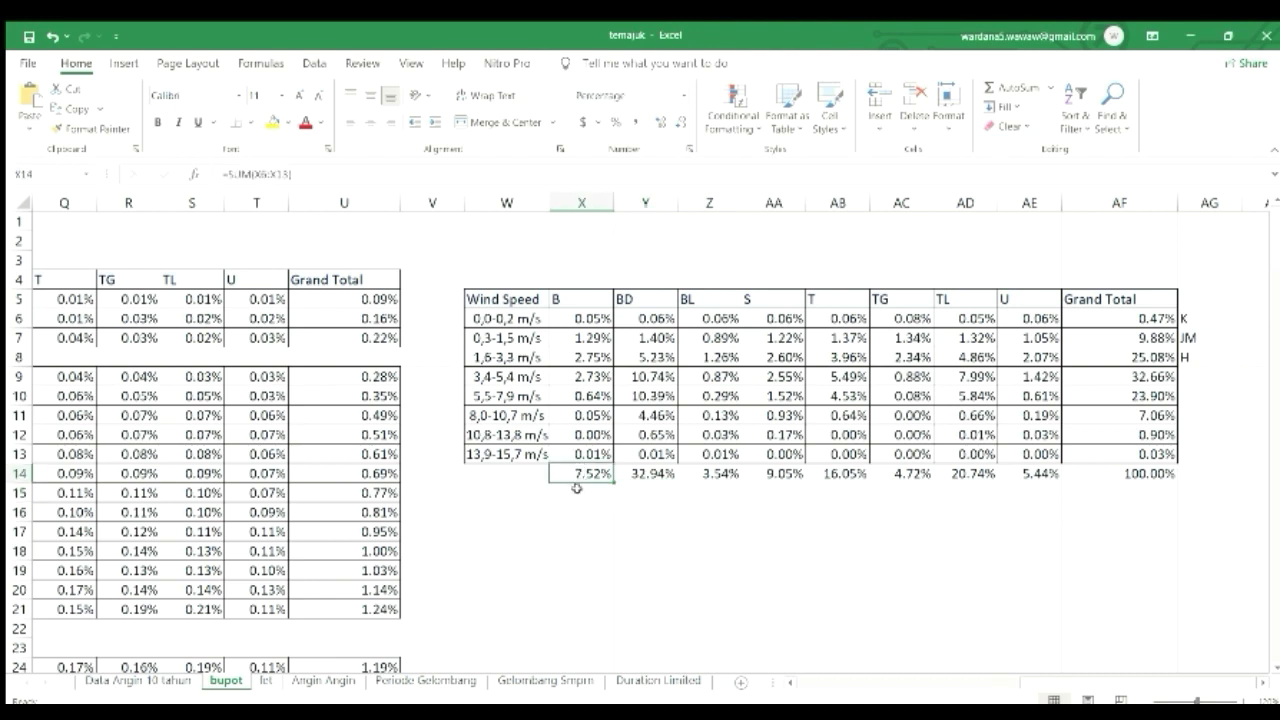
click(714, 301)
click(716, 477)
click(775, 303)
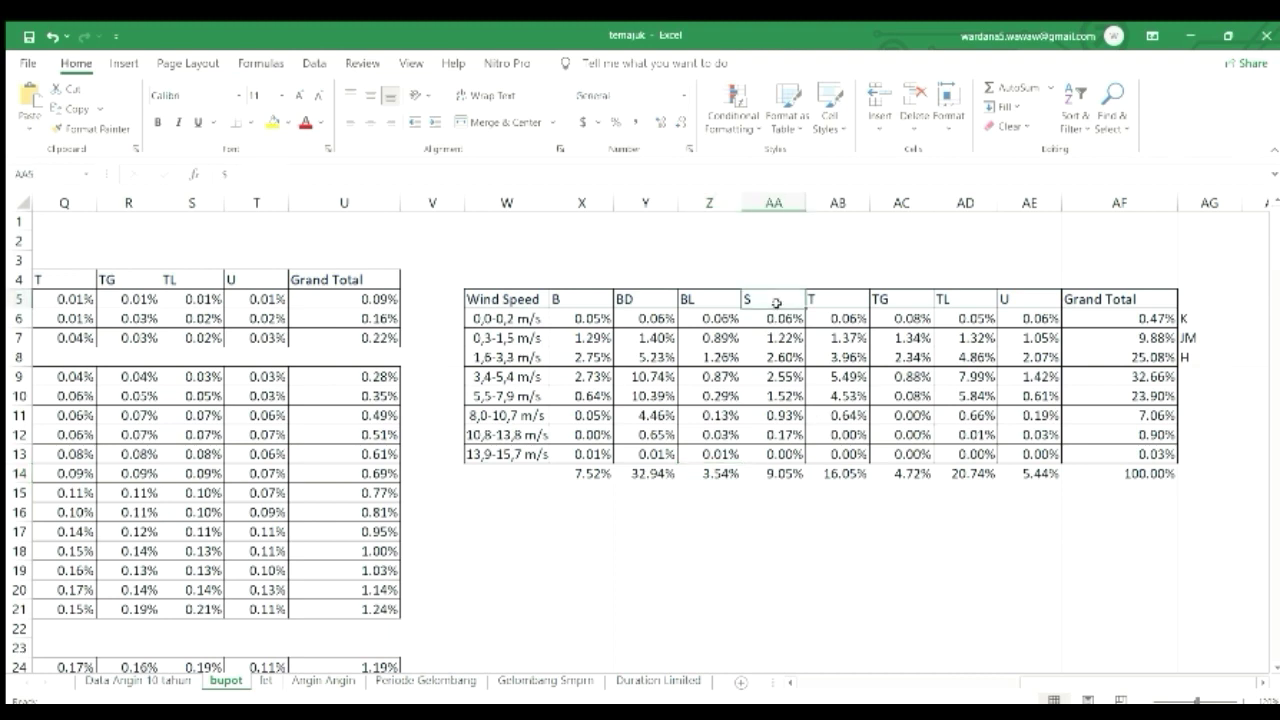
click(838, 299)
click(843, 472)
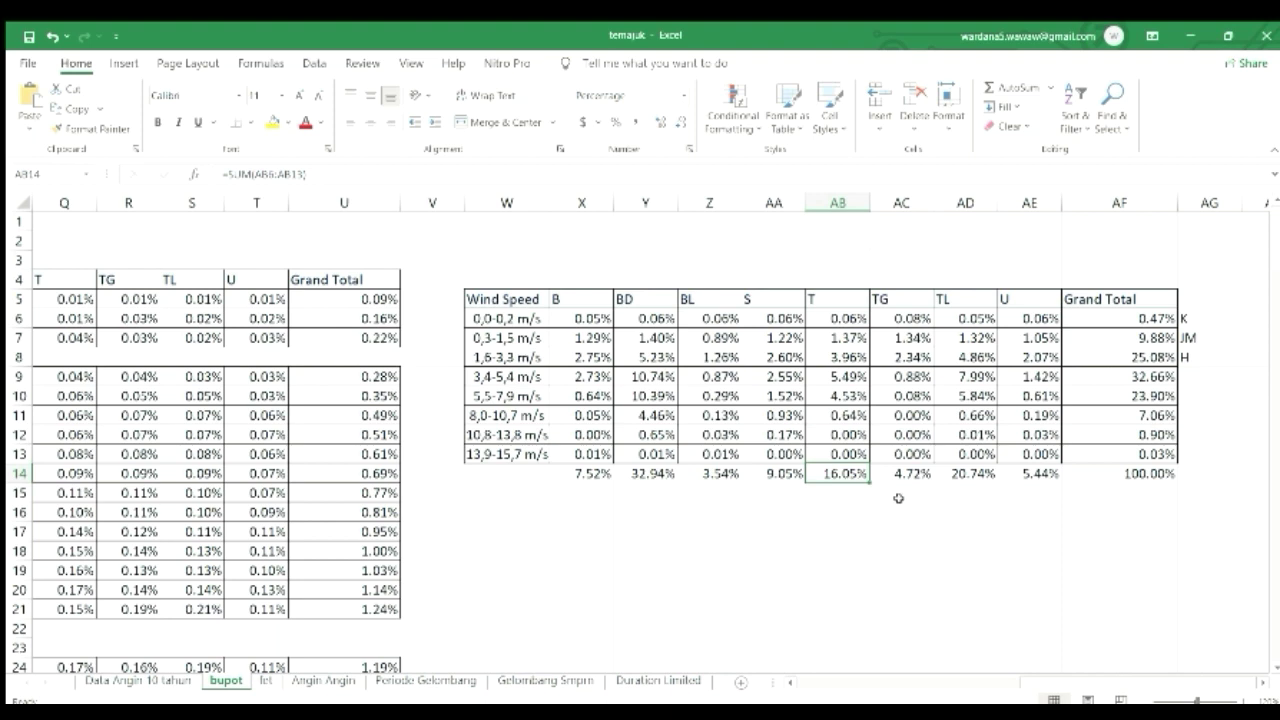
click(892, 296)
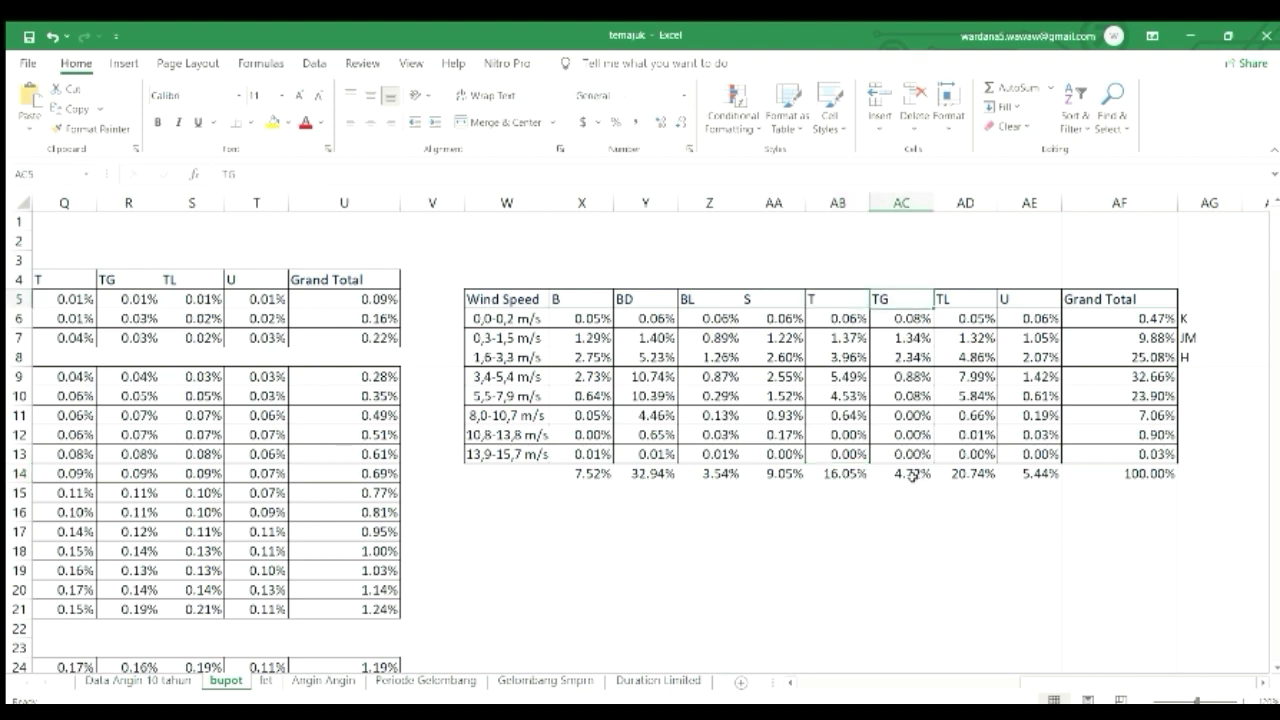
click(965, 302)
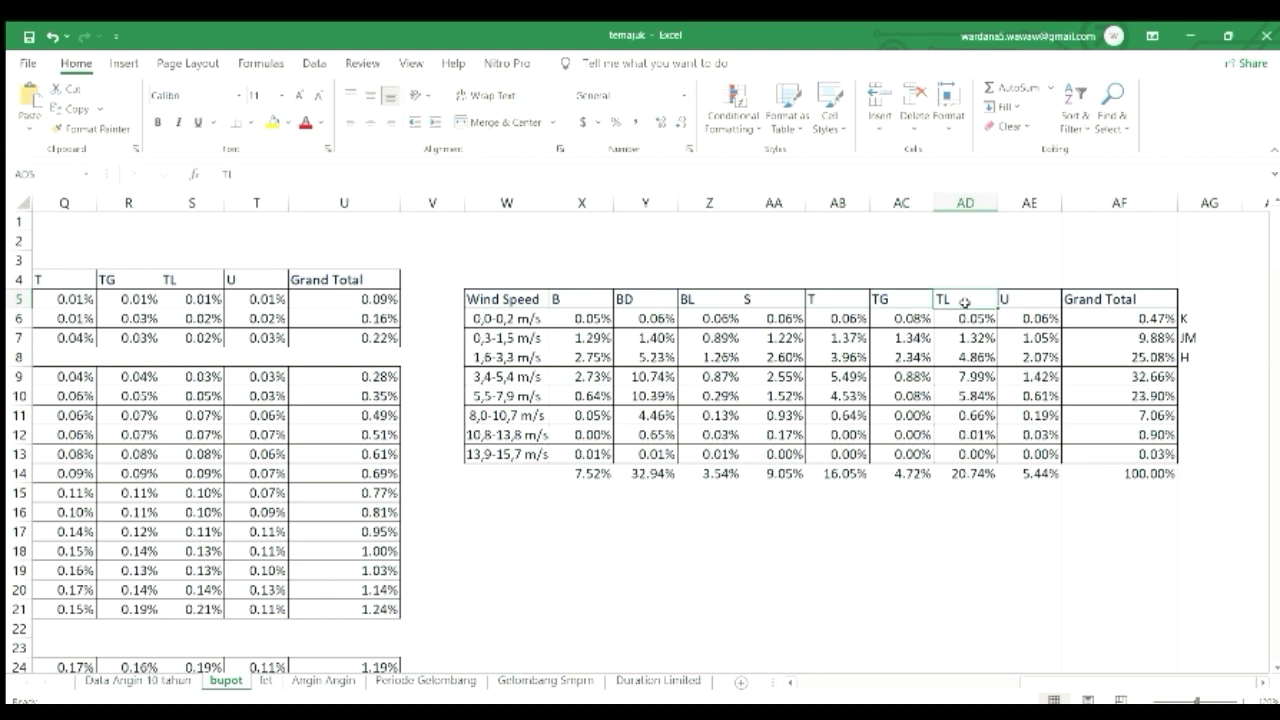
click(960, 474)
click(1026, 304)
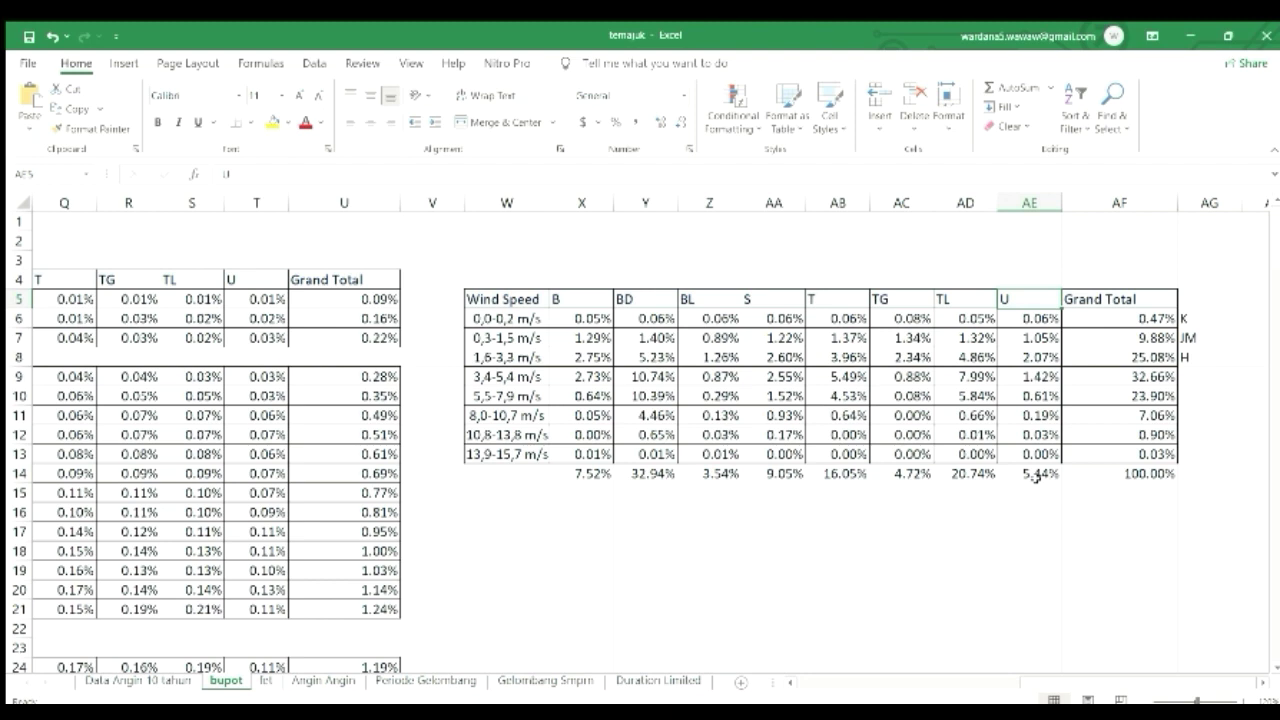
Check the Grand Total column and its overall total in AF14 against the direction totals in X14:AE14
click(1122, 384)
click(1142, 436)
click(1150, 472)
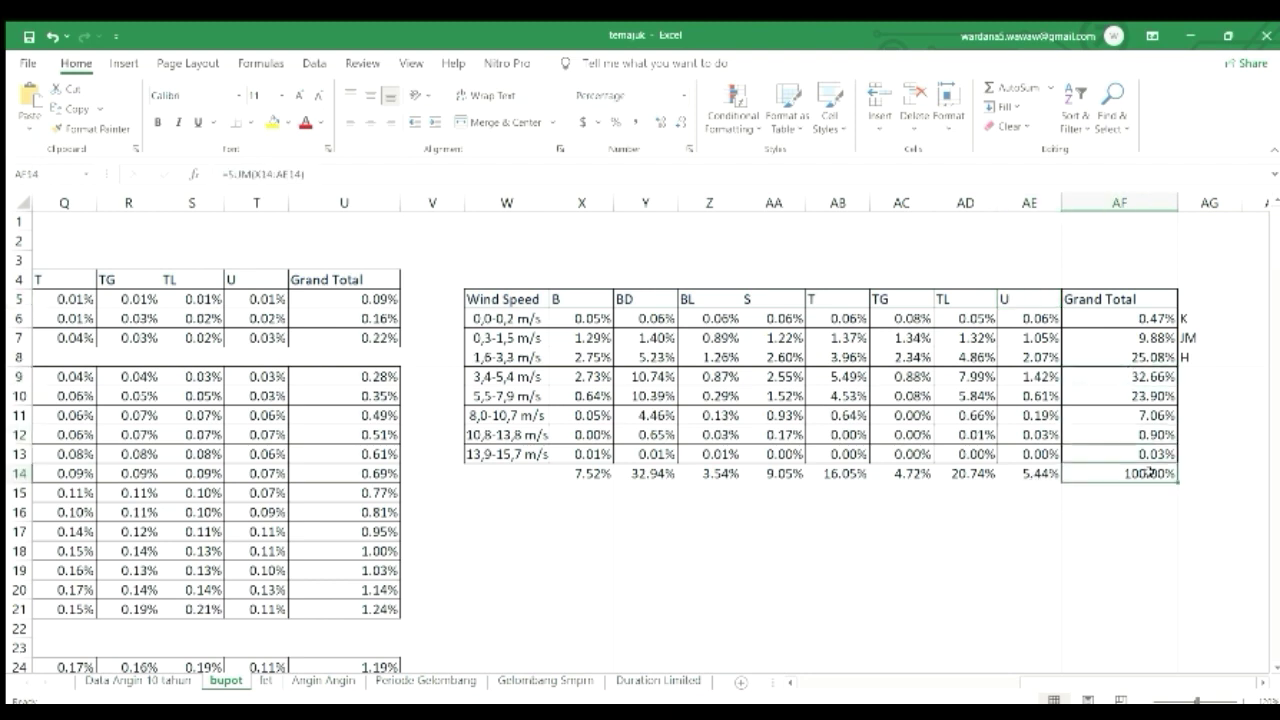
drag(580, 474, 1118, 476)
click(1138, 474)
drag(1042, 477, 576, 468)
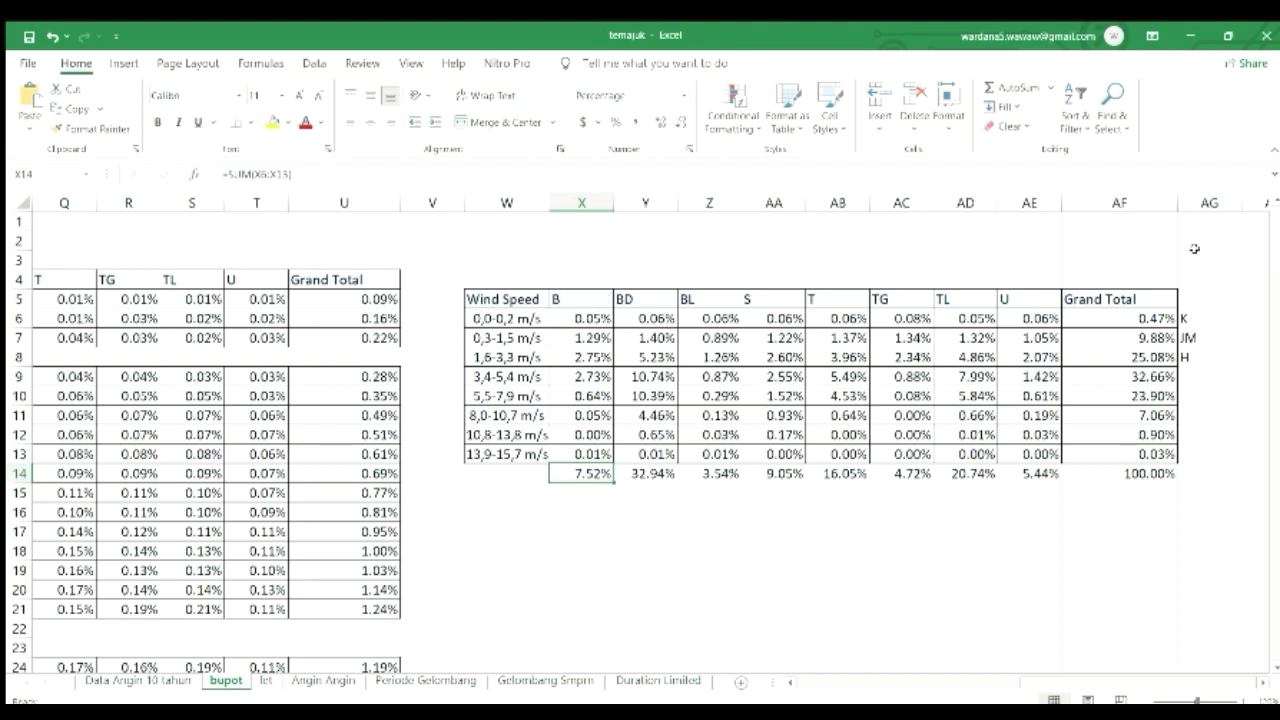
Open the fet sheet and review the fetch table's scale heading and its α, cos α and Cm columns
key(ctrl+Page_Down)
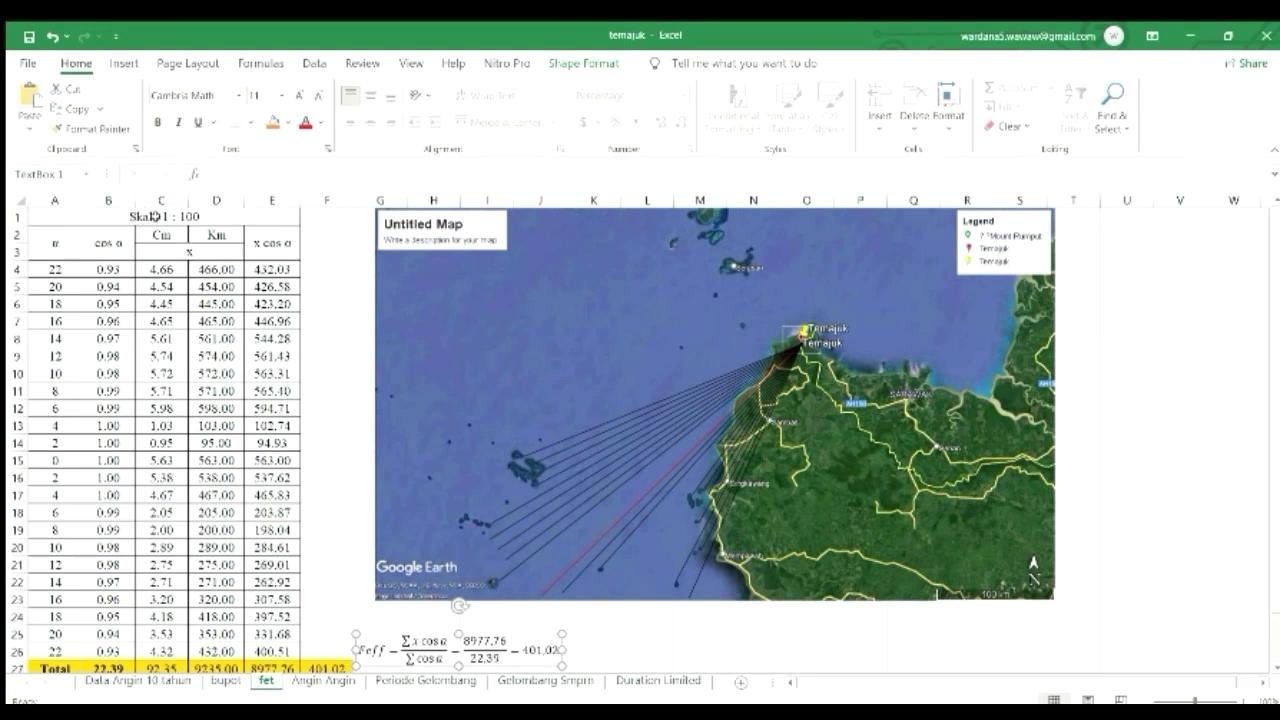
click(188, 218)
click(51, 243)
click(60, 272)
click(52, 409)
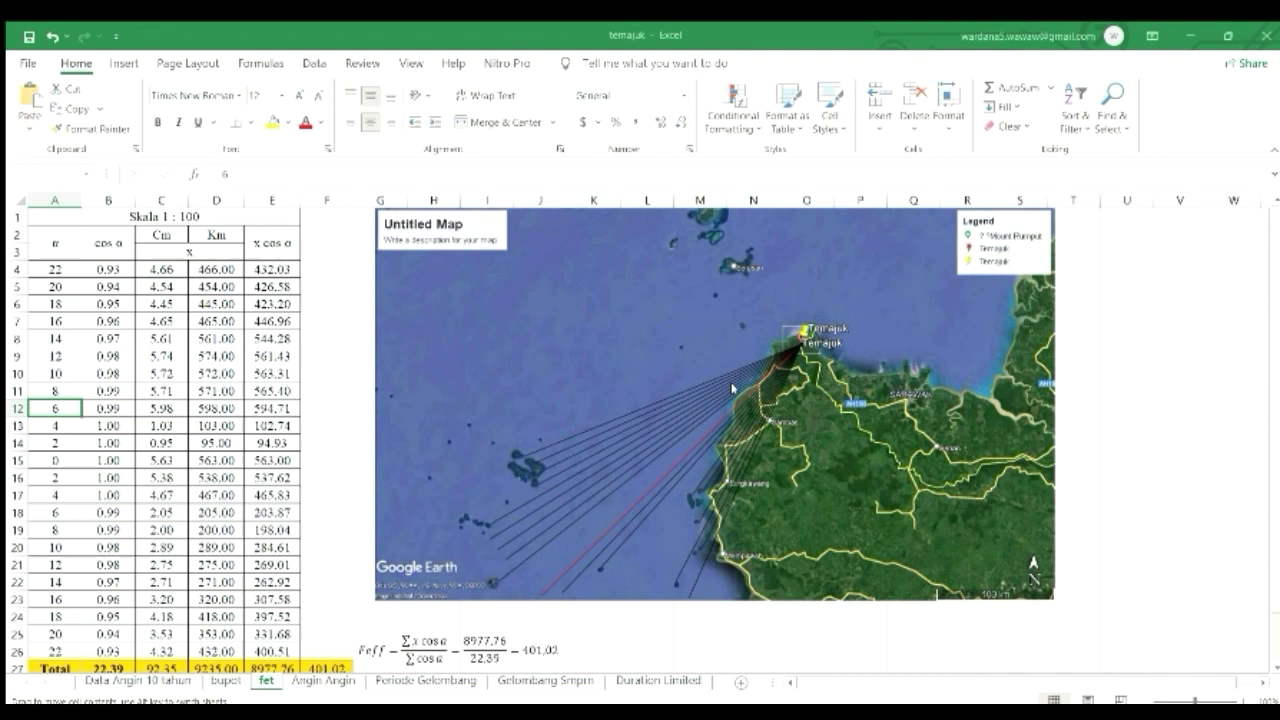
click(65, 271)
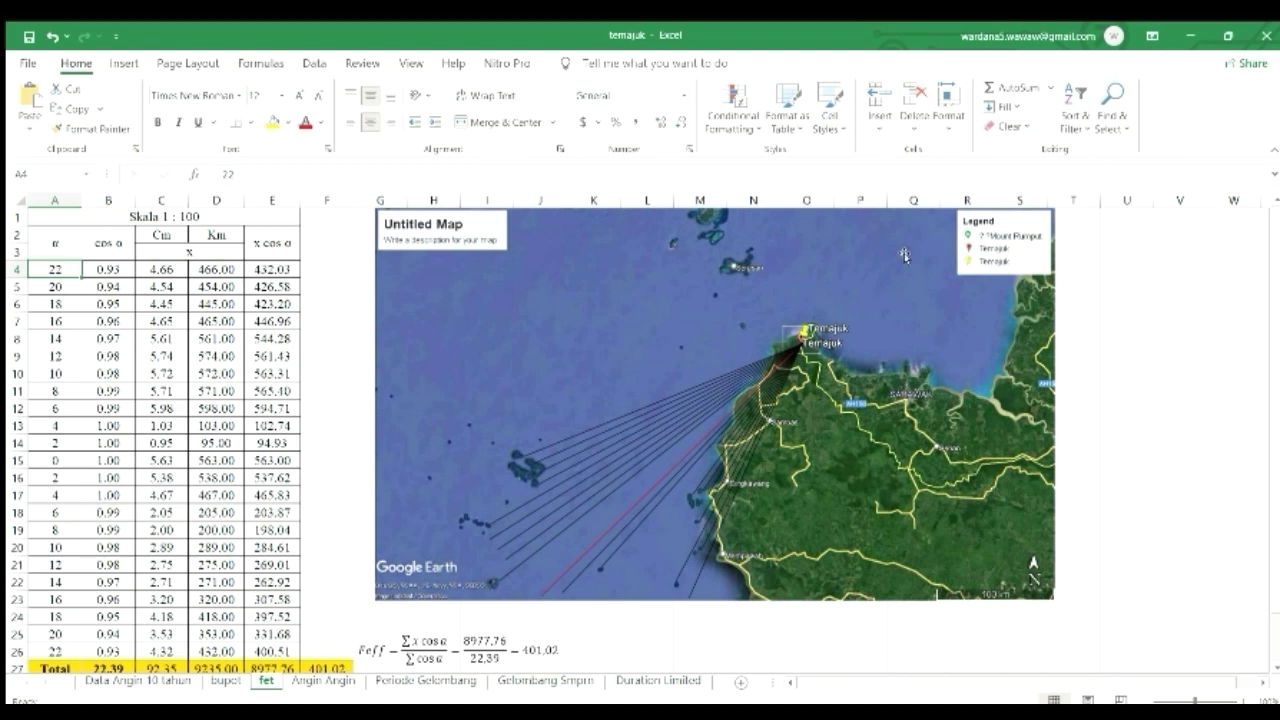
click(117, 272)
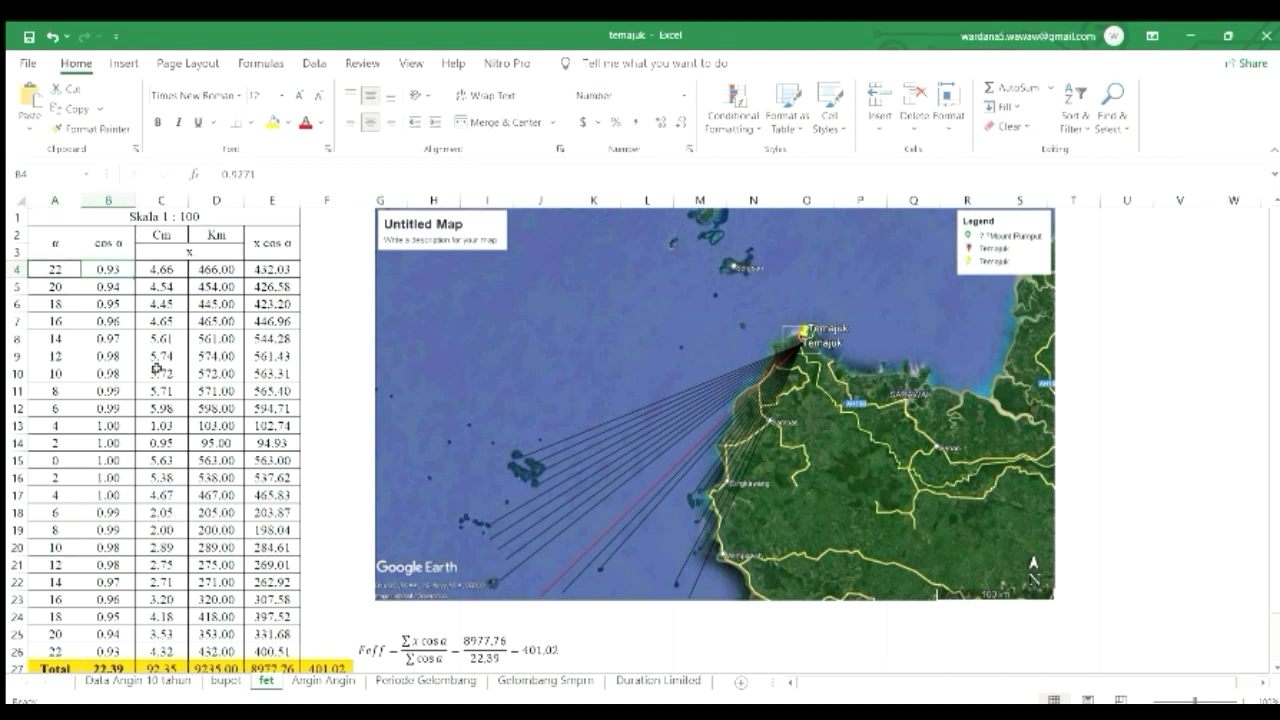
click(155, 269)
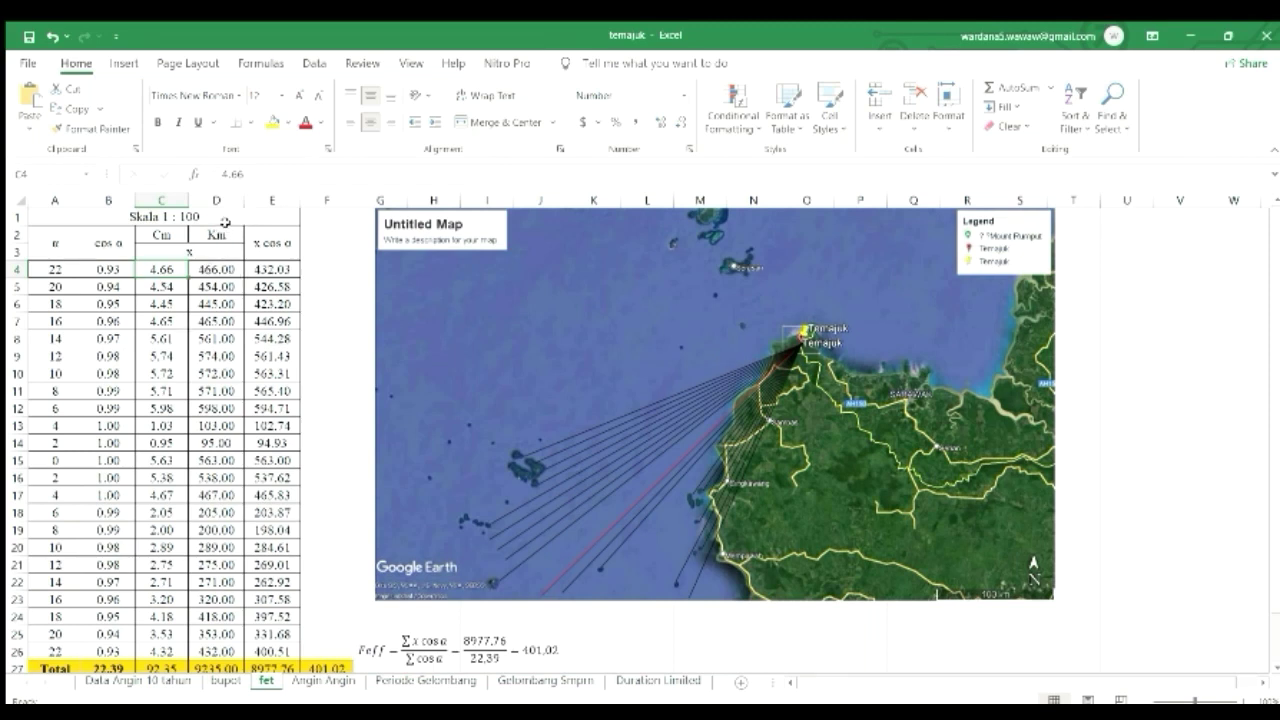
Inspect the centimetre-to-kilometre conversion formulas in D4 and D5 alongside the table's scale heading
click(212, 262)
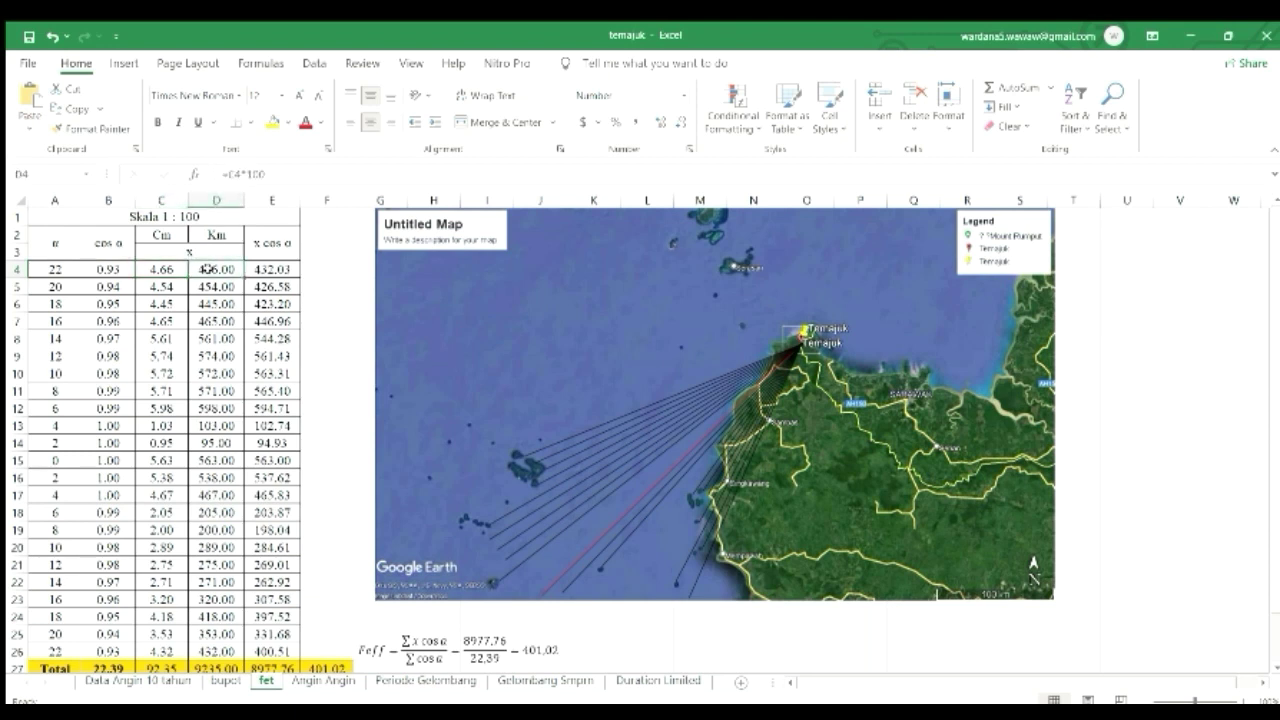
click(217, 210)
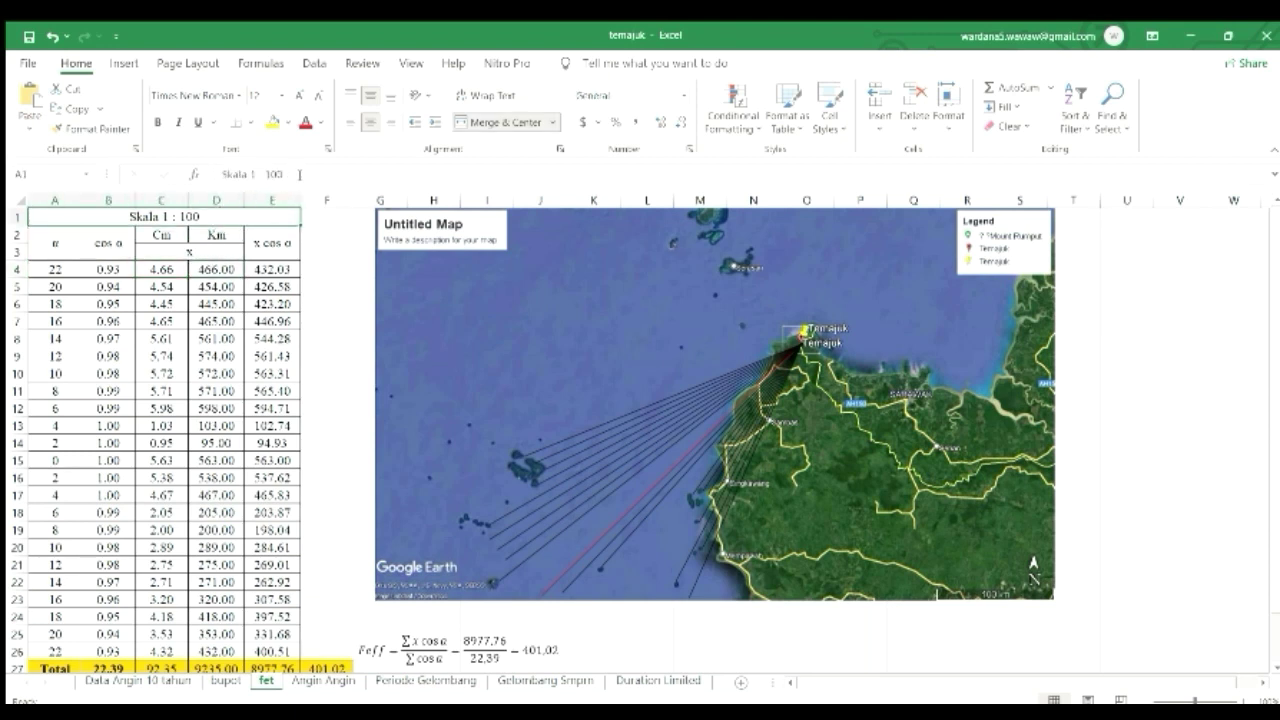
double_click(192, 268)
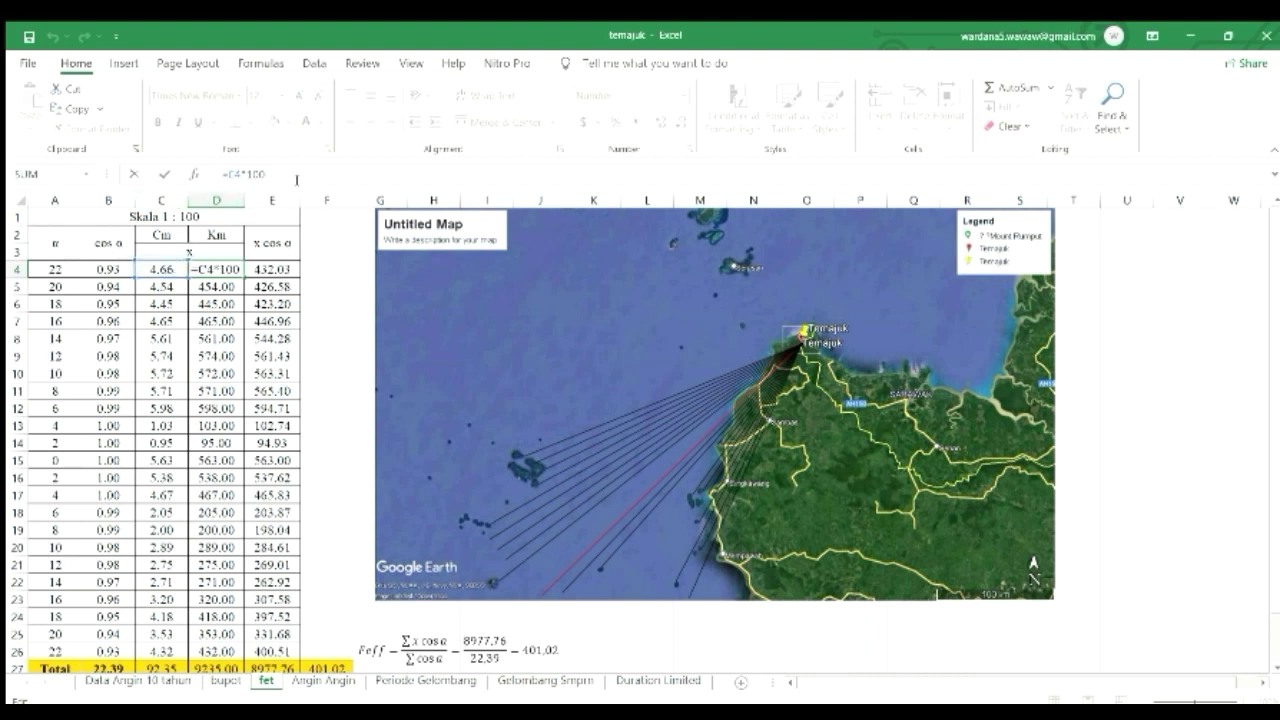
click(214, 287)
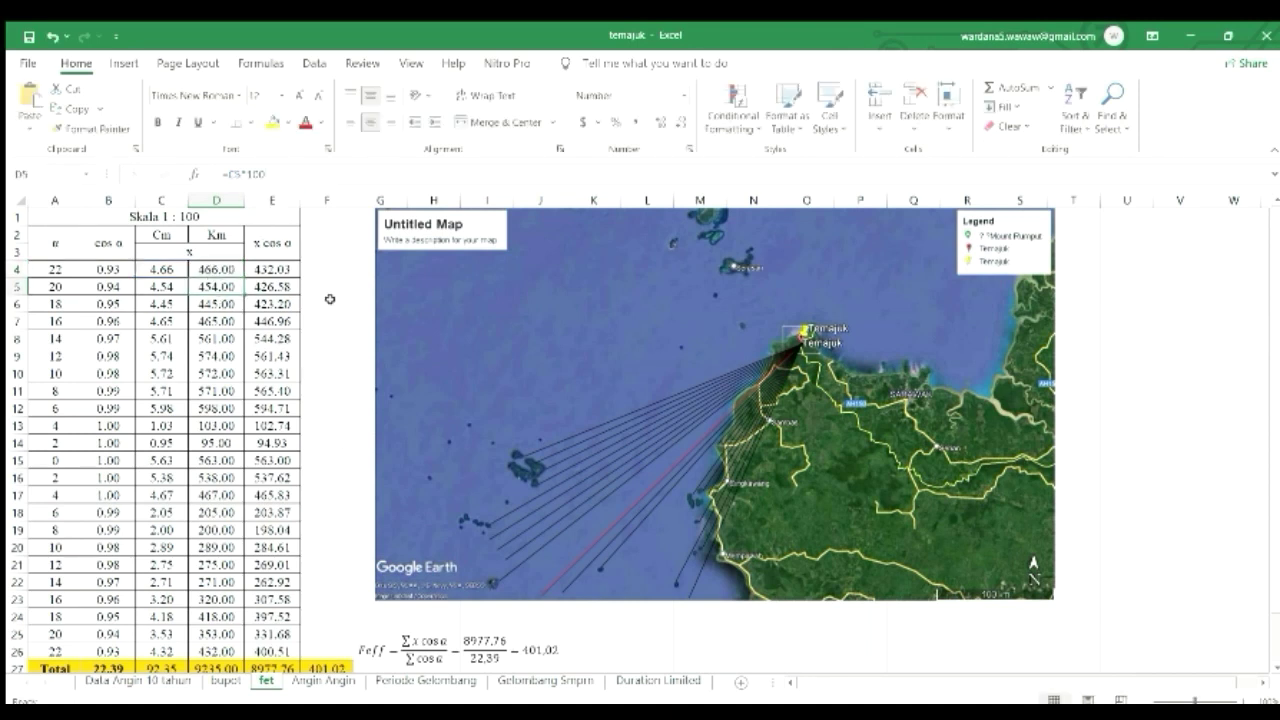
Inspect the x cos α formula in E4 and the cells it multiplies
click(276, 270)
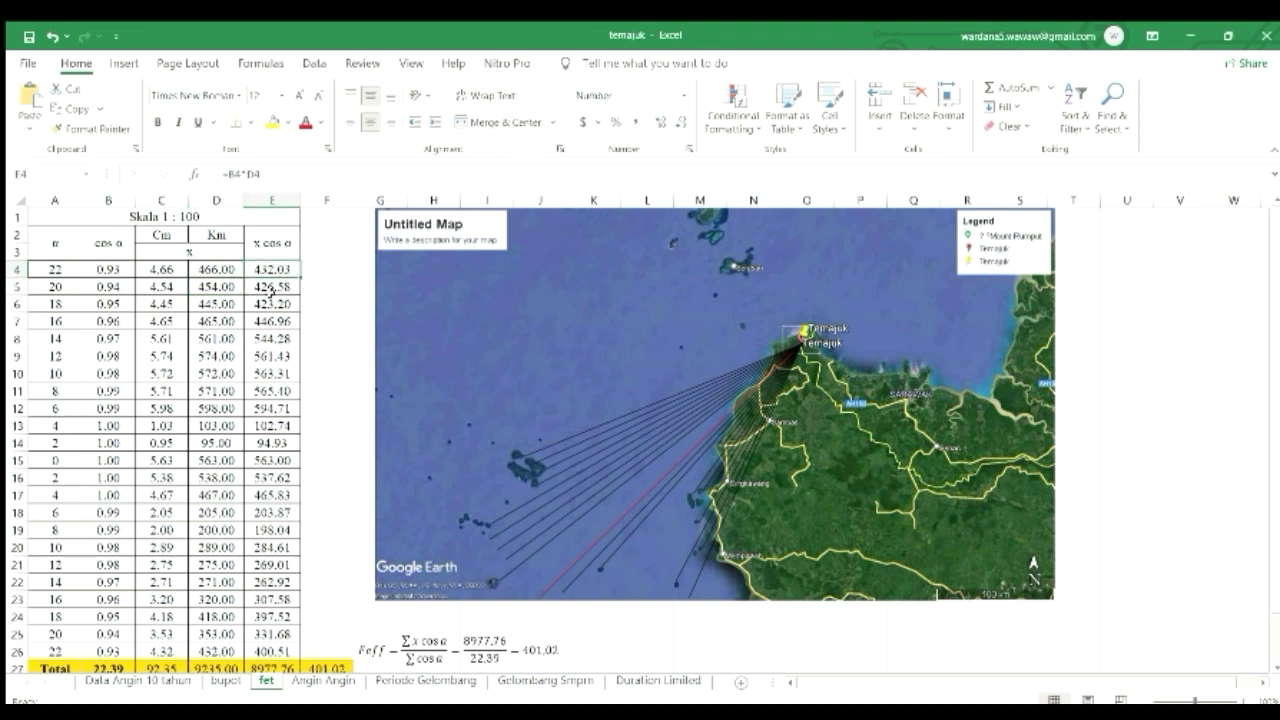
click(268, 174)
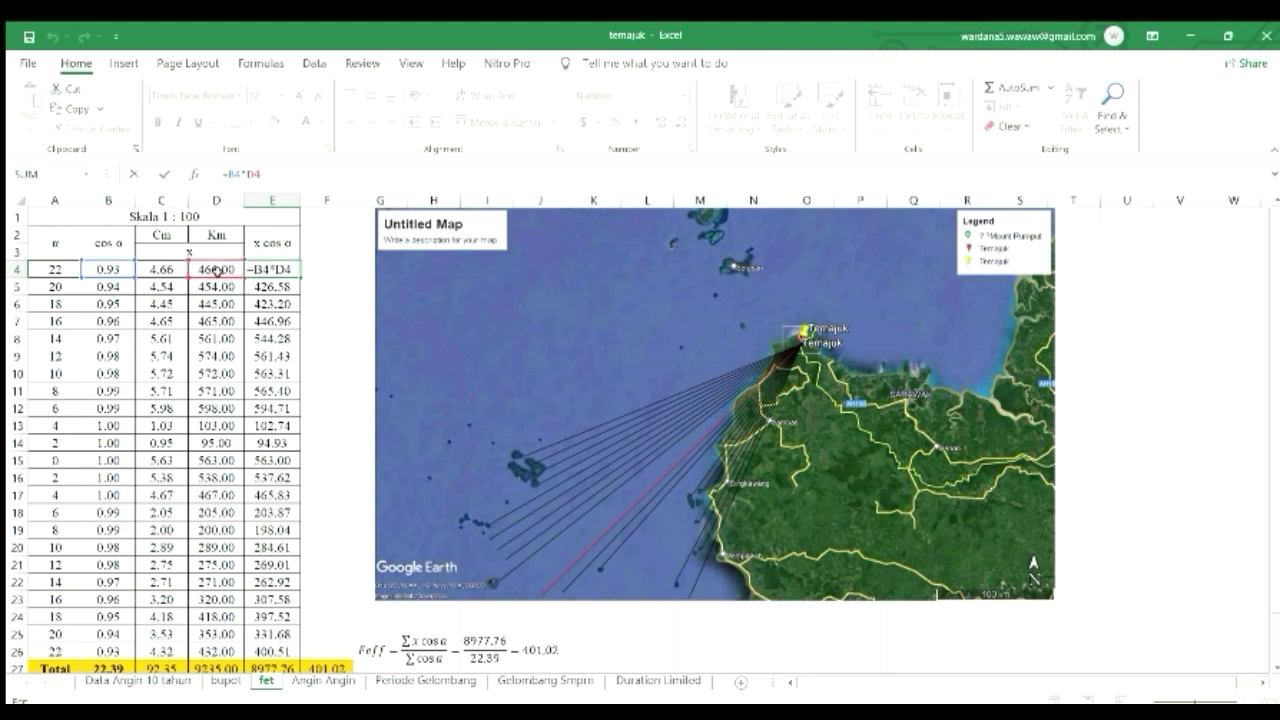
key(Return)
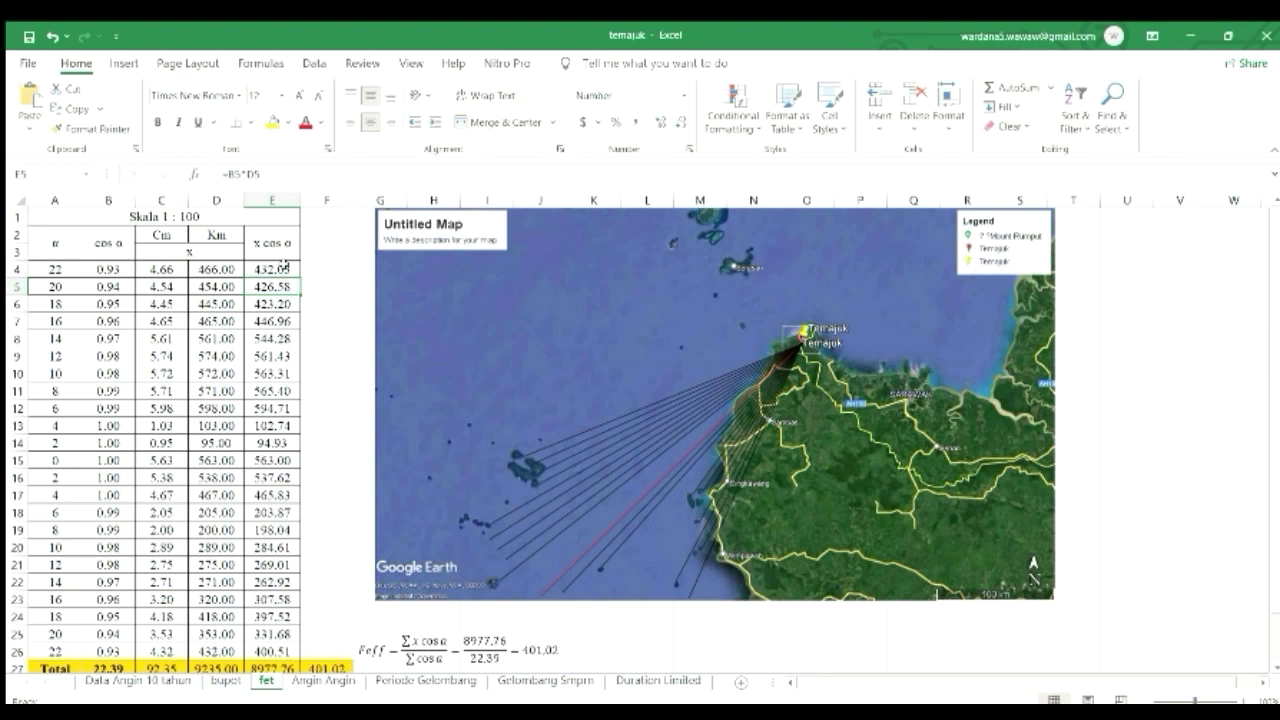
Review the fetch table's Total row and check the cos α sum formula in B27
scroll(337, 321, down, 2)
scroll(200, 450, up, 2)
scroll(130, 577, down, 2)
click(118, 564)
scroll(135, 460, up, 2)
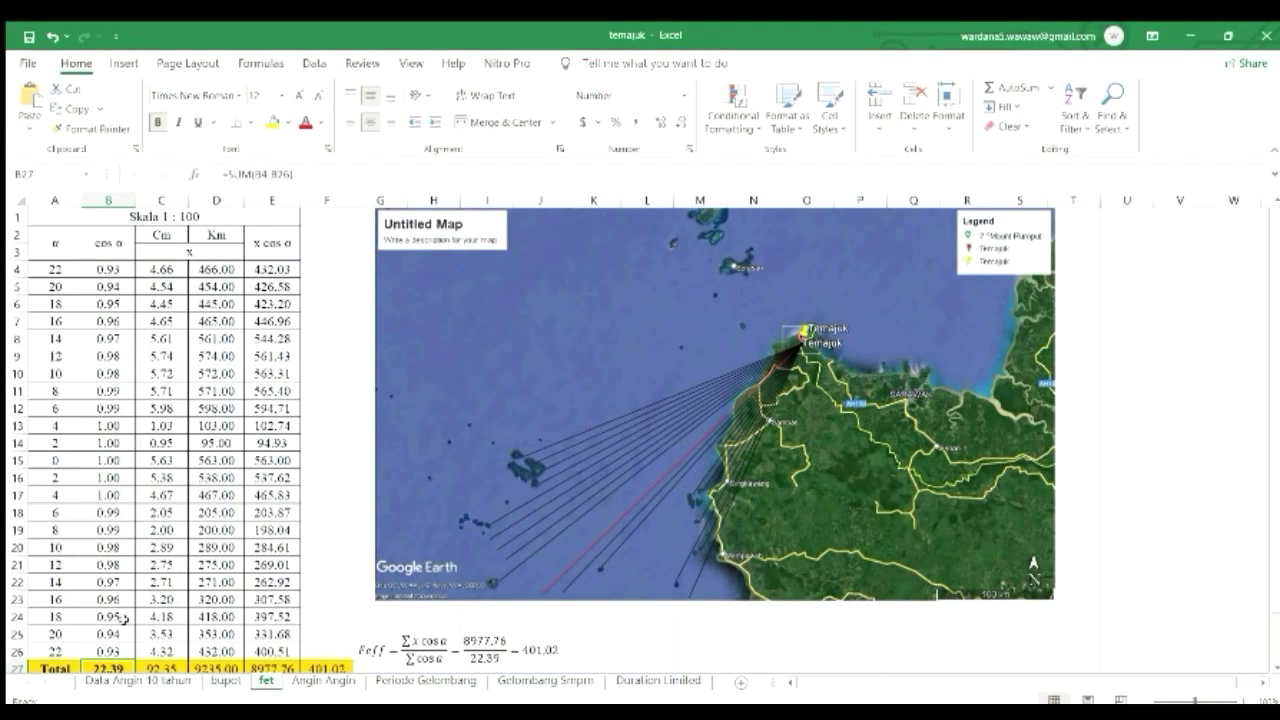
Review the fetch table's Cm, Km and x cos α columns from their headings down to the Total row
scroll(124, 618, down, 2)
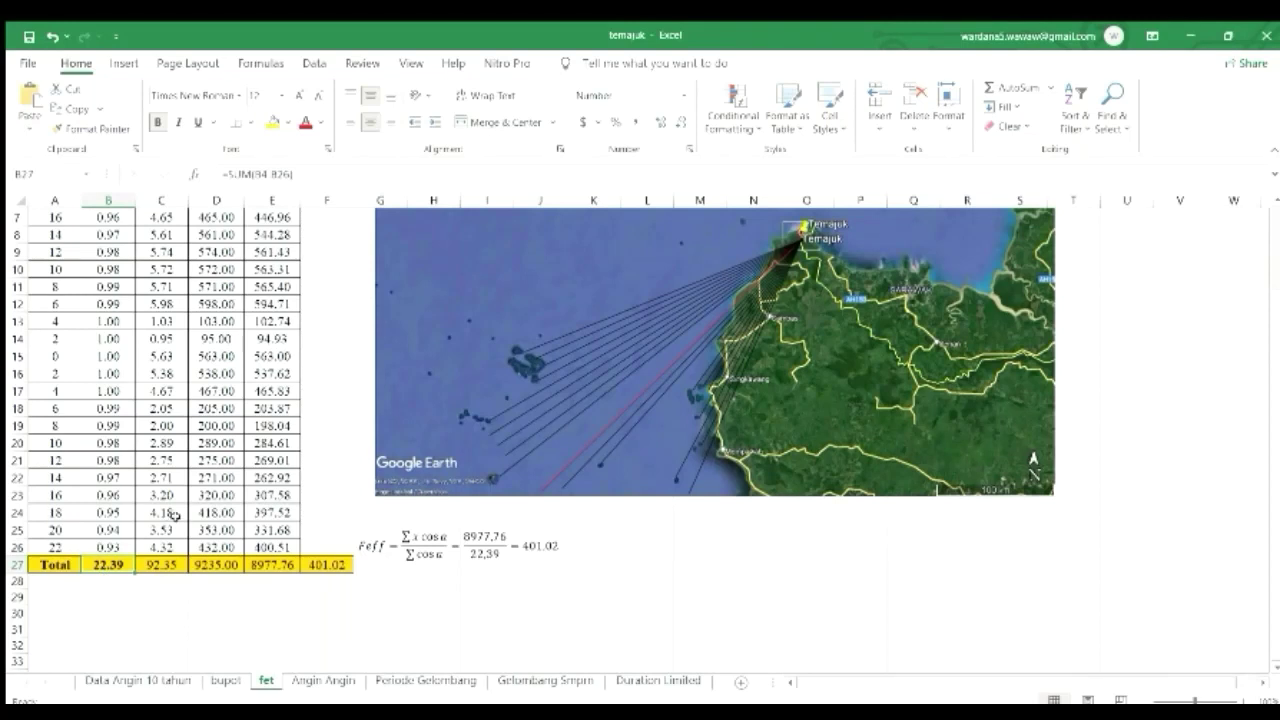
scroll(175, 518, up, 2)
scroll(171, 287, down, 2)
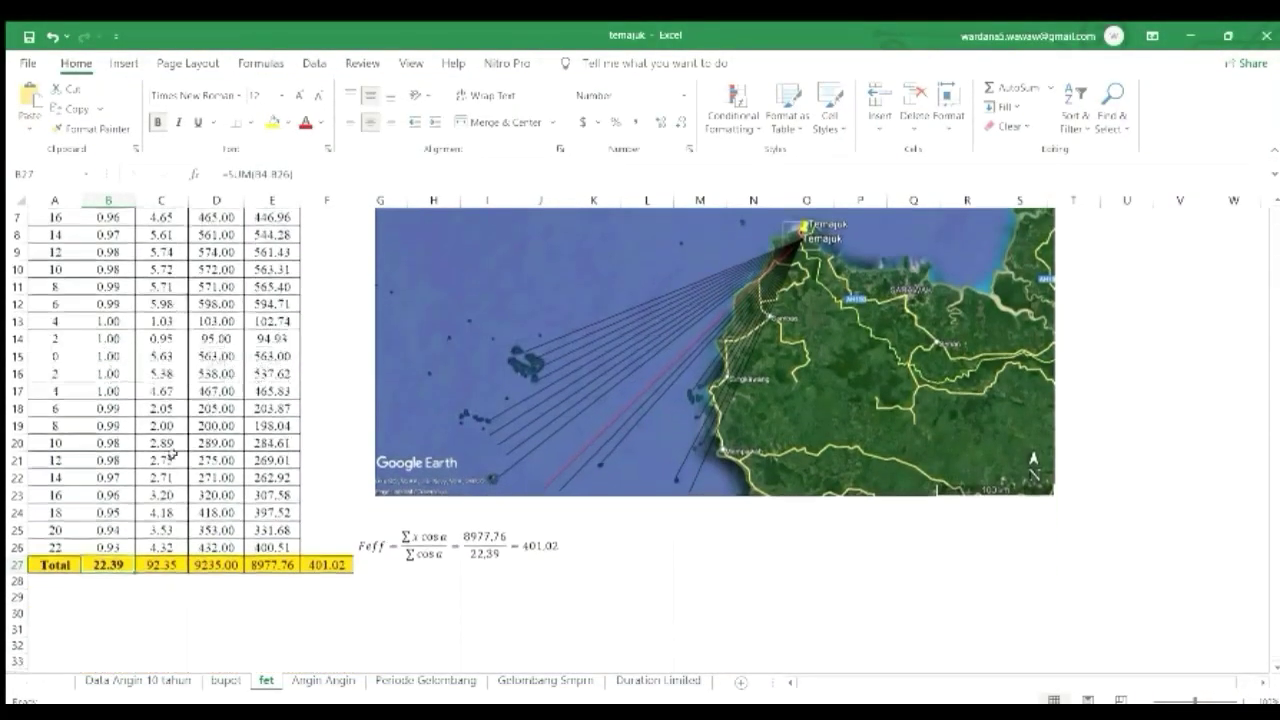
scroll(155, 565, up, 2)
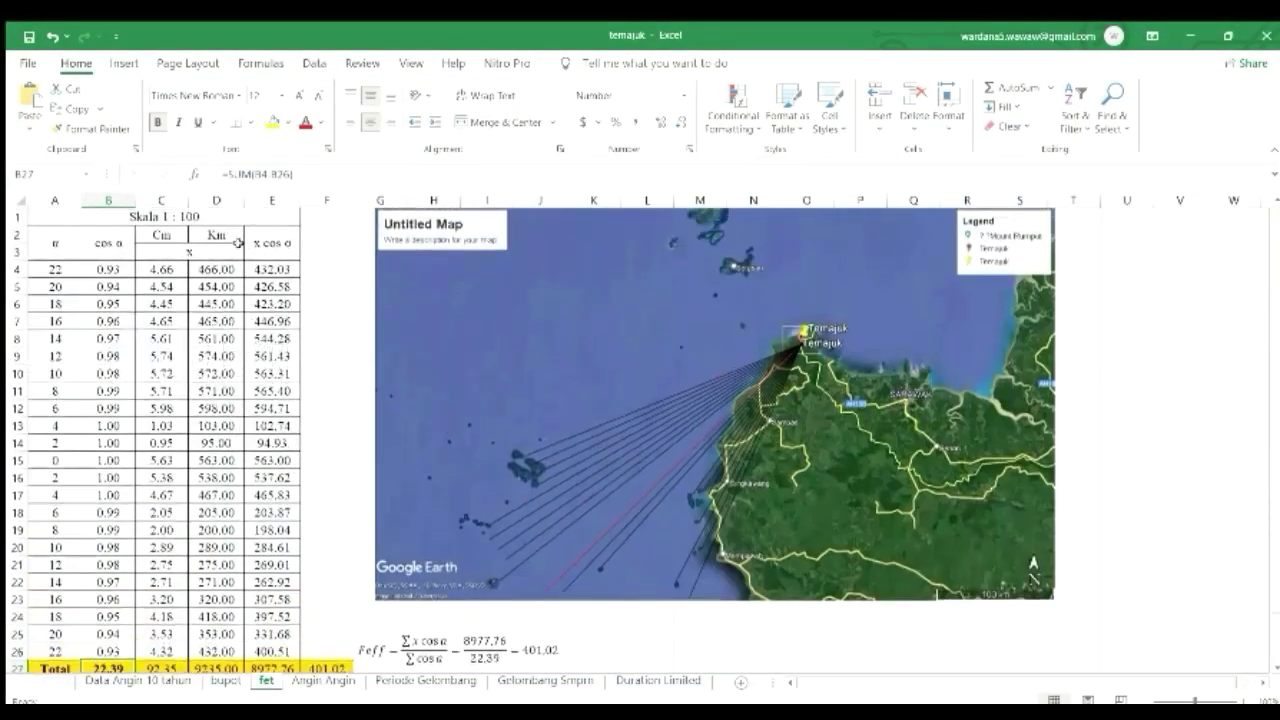
scroll(205, 352, down, 2)
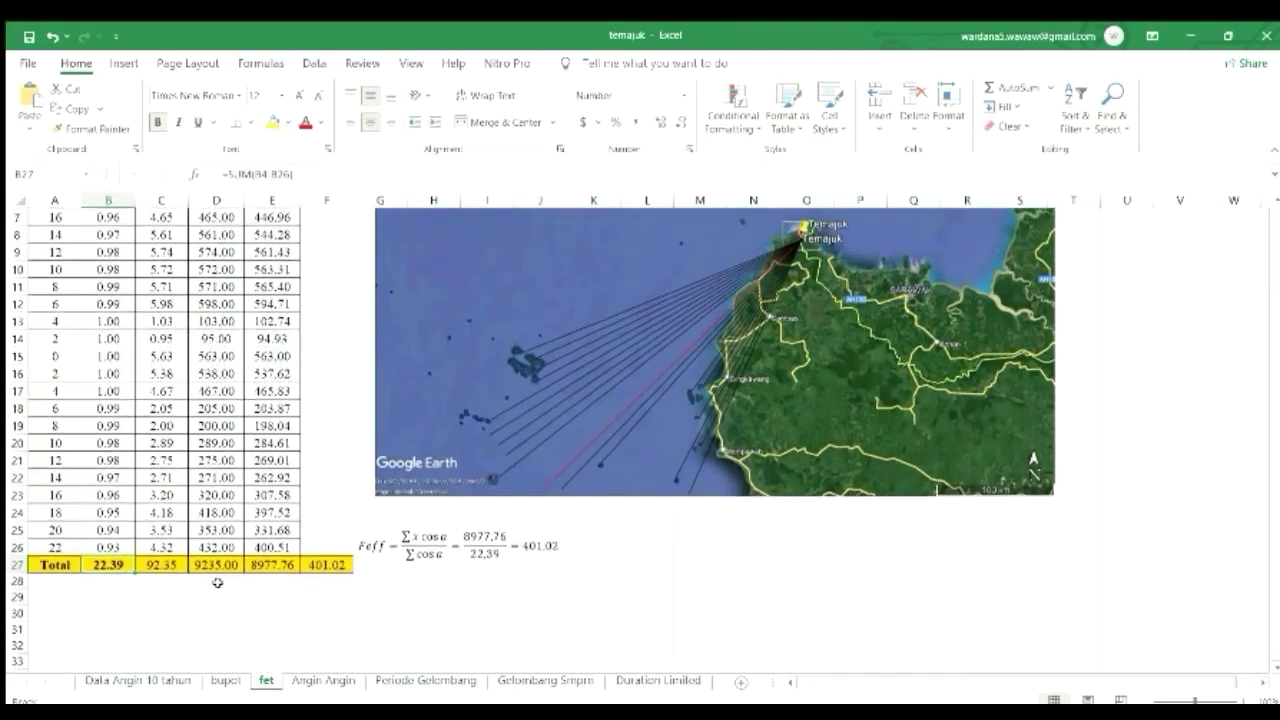
scroll(220, 566, up, 2)
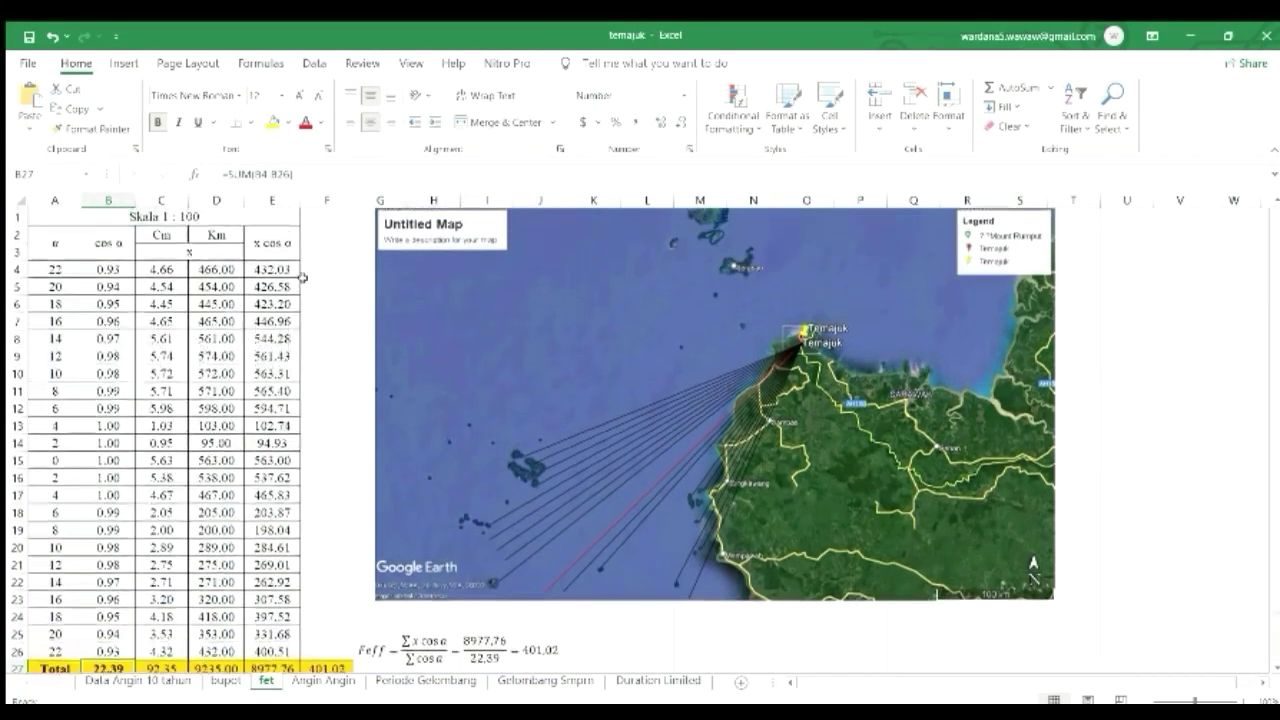
Inspect the x cos α formula in E4 and the column sum formulas in E27 and B27
click(270, 266)
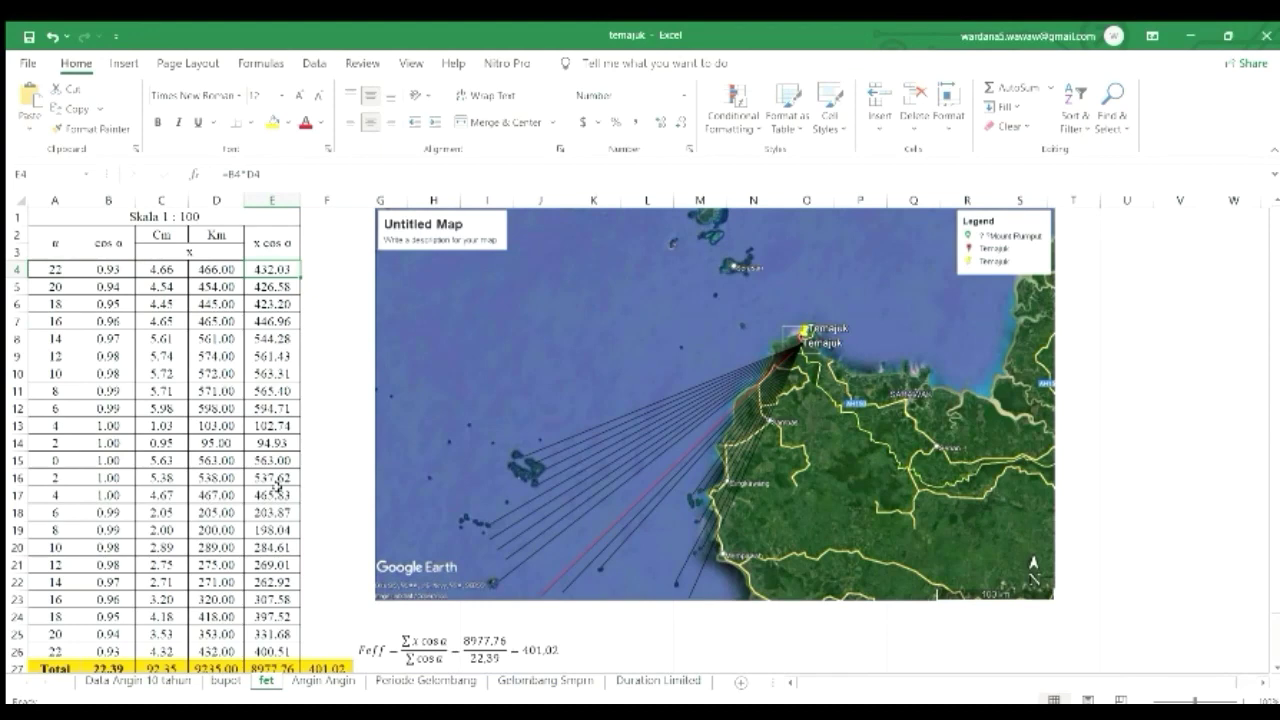
scroll(278, 420, down, 2)
click(277, 566)
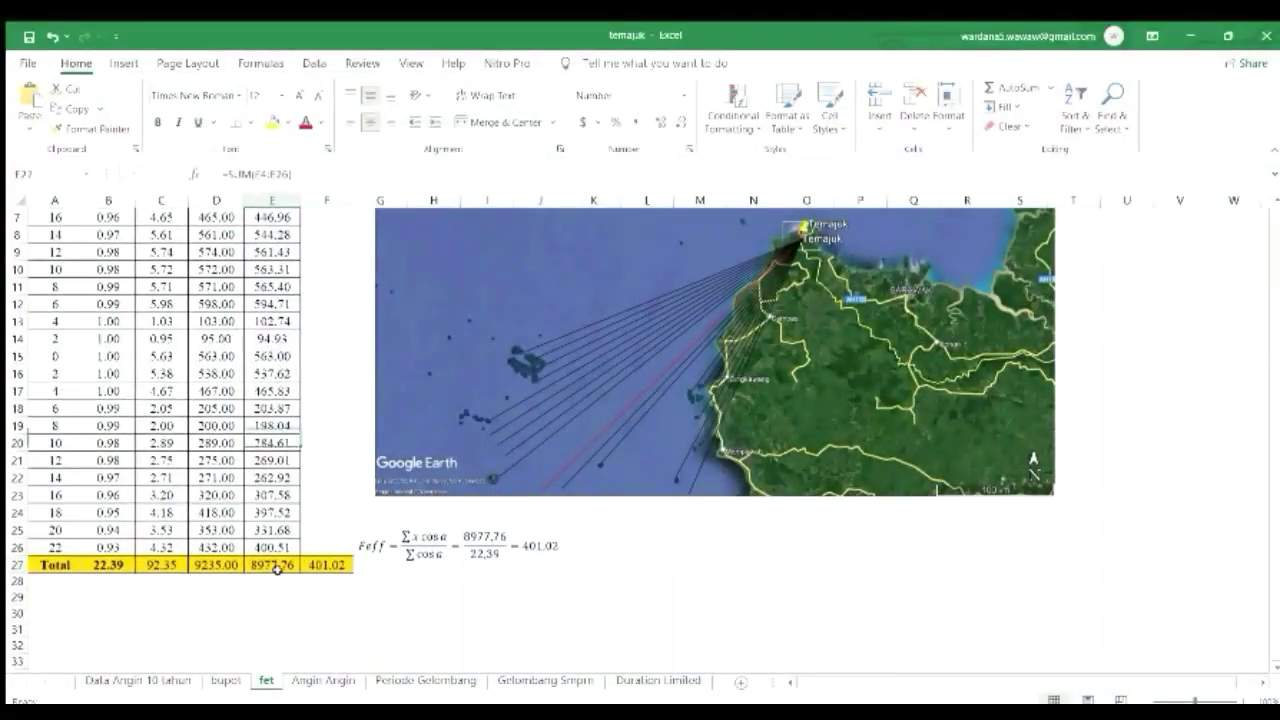
click(108, 565)
scroll(131, 335, up, 2)
scroll(244, 314, down, 2)
scroll(244, 314, up, 2)
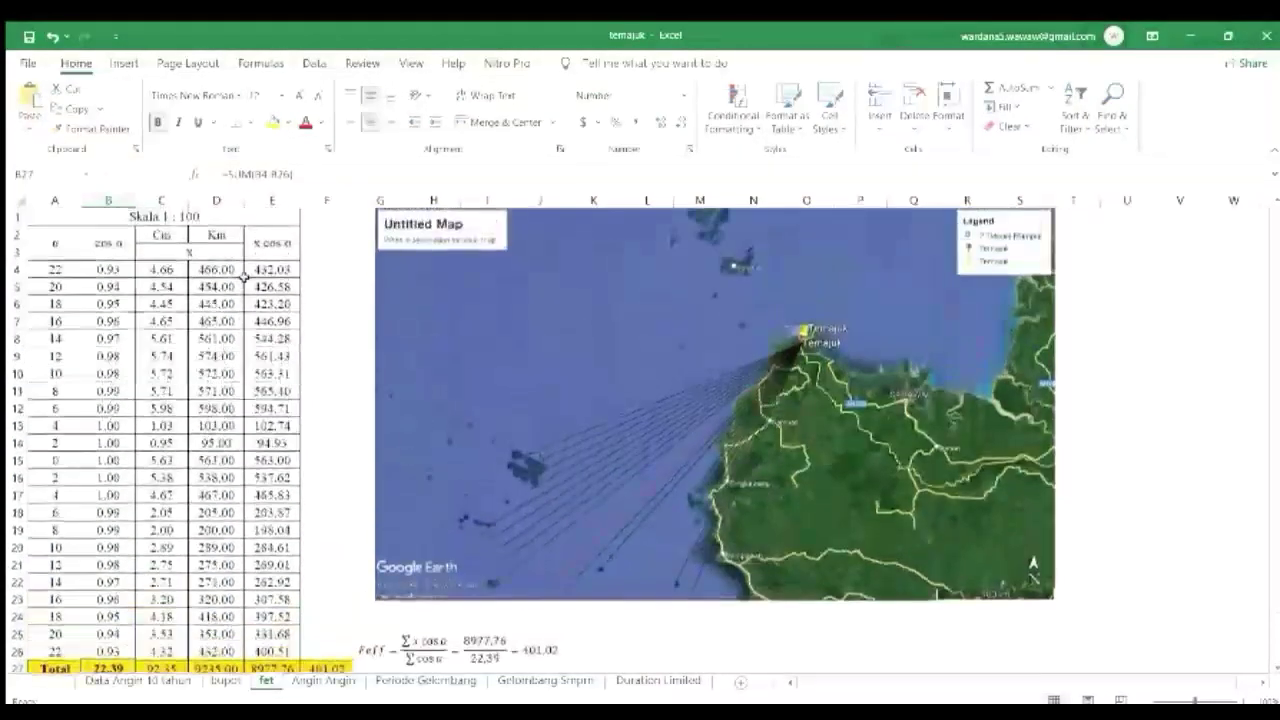
scroll(260, 420, down, 2)
click(268, 566)
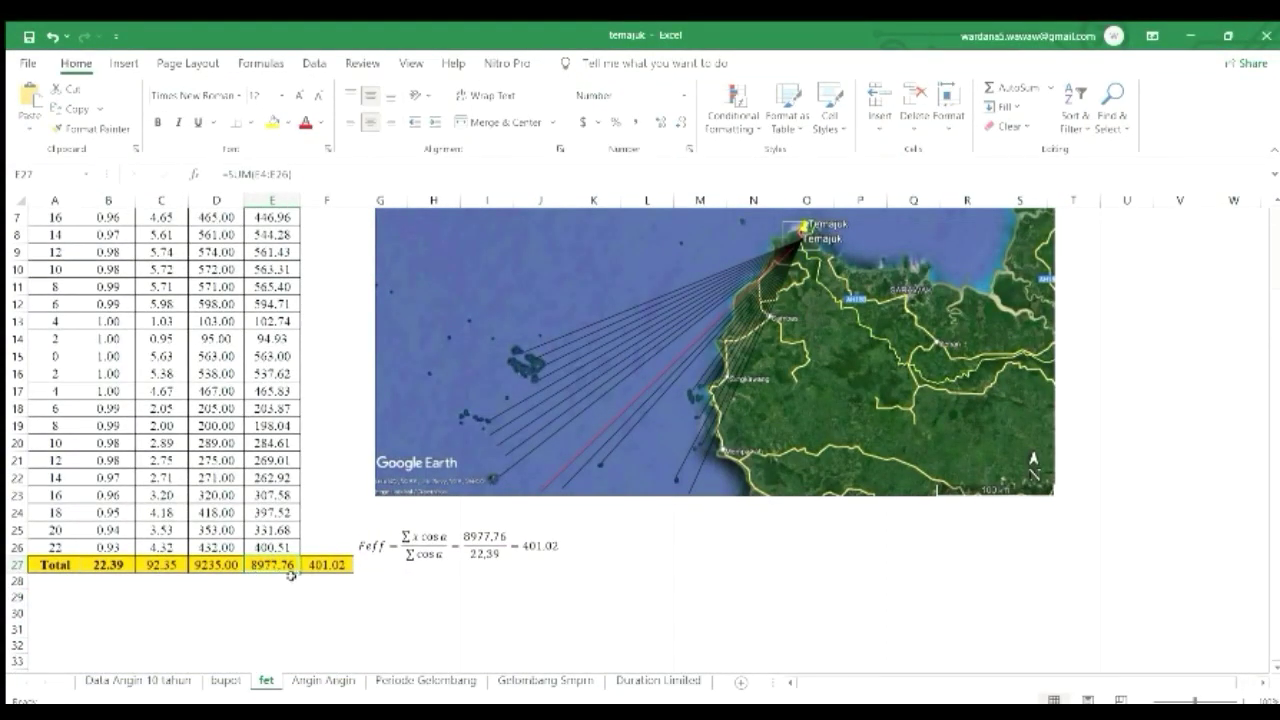
Inspect the effective fetch division formula in F27 and compare it with the Feff equation beneath the map
click(338, 566)
scroll(340, 562, up, 2)
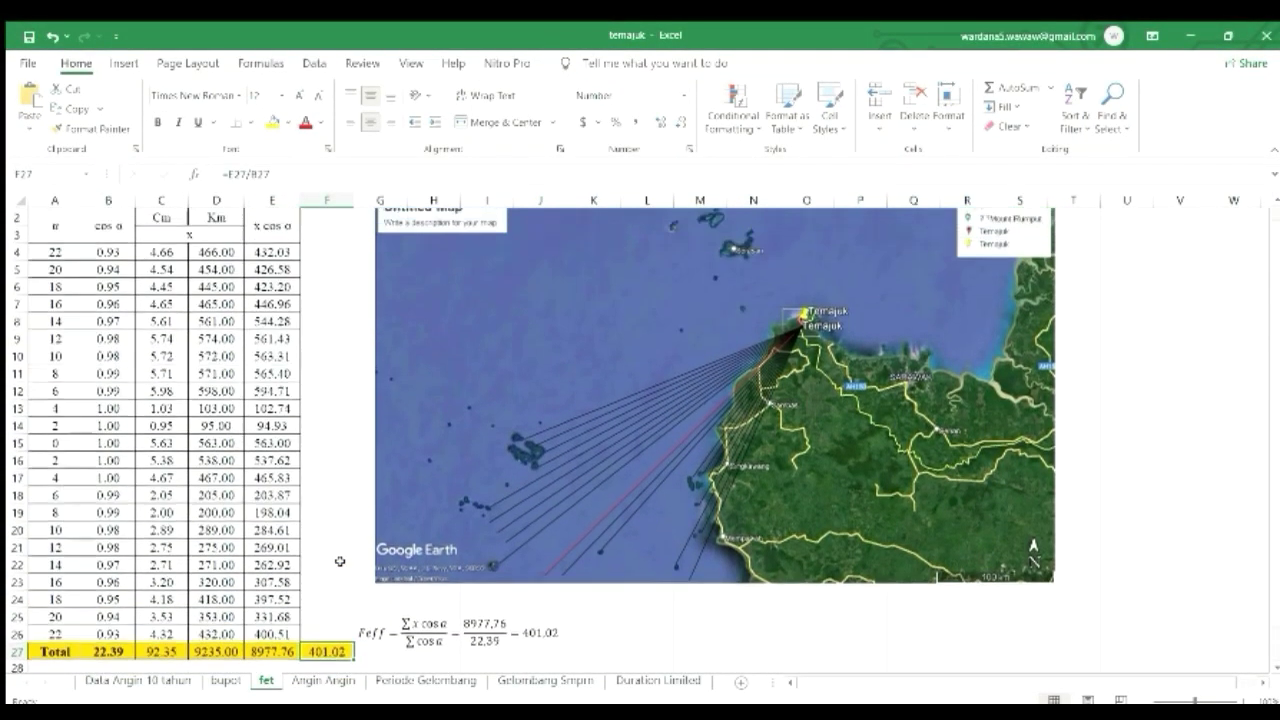
scroll(340, 562, up, 1)
scroll(351, 548, down, 2)
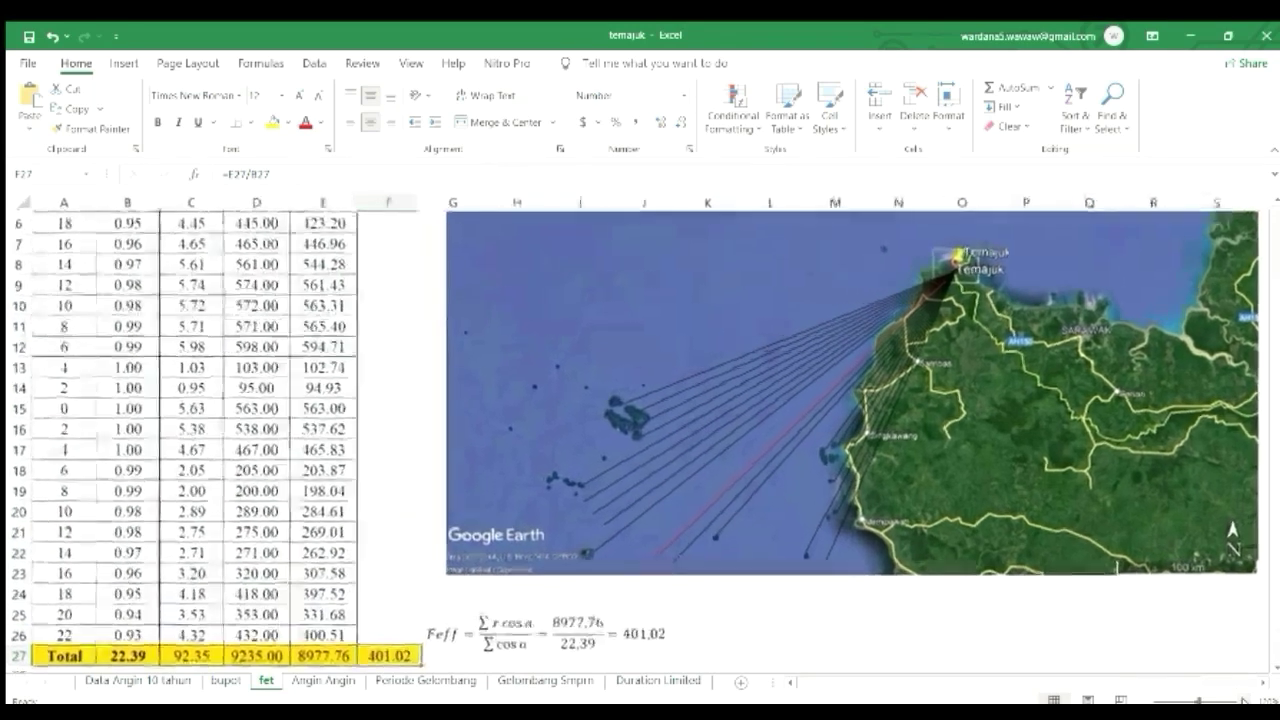
ctrl+scroll(1001, 684, up, 5)
scroll(1001, 684, right, 1)
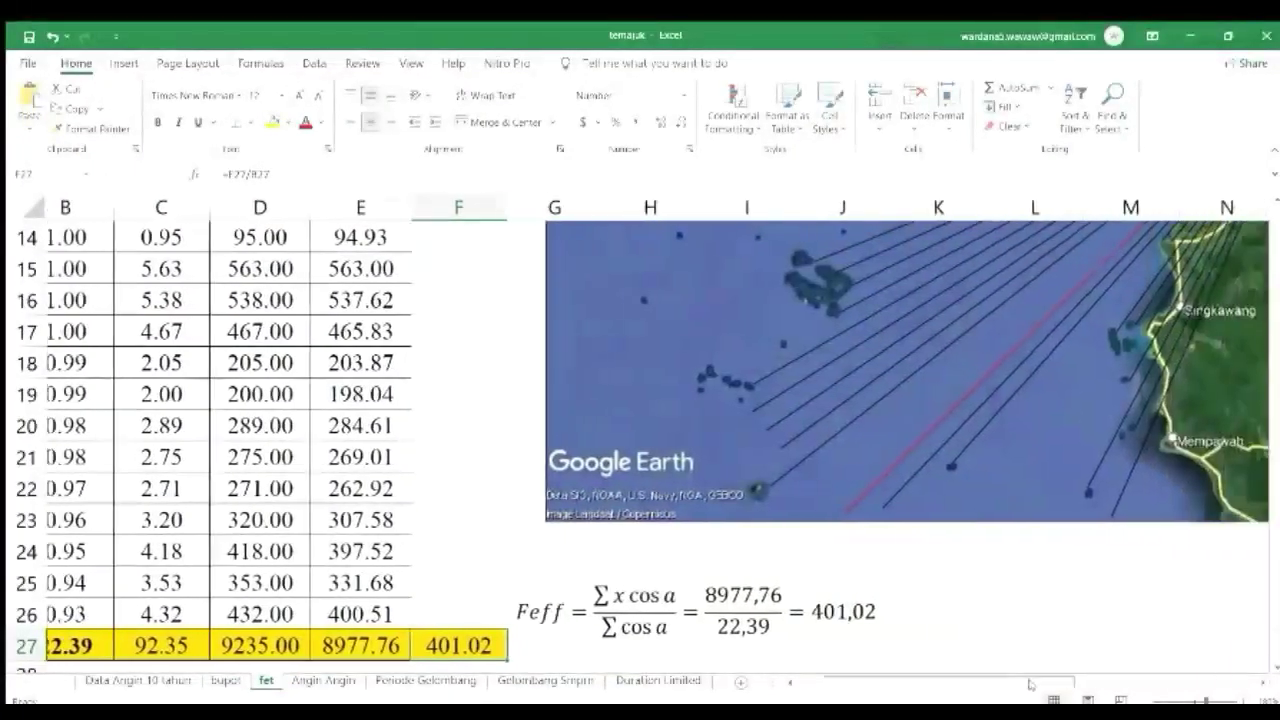
scroll(660, 445, down, 2)
click(642, 430)
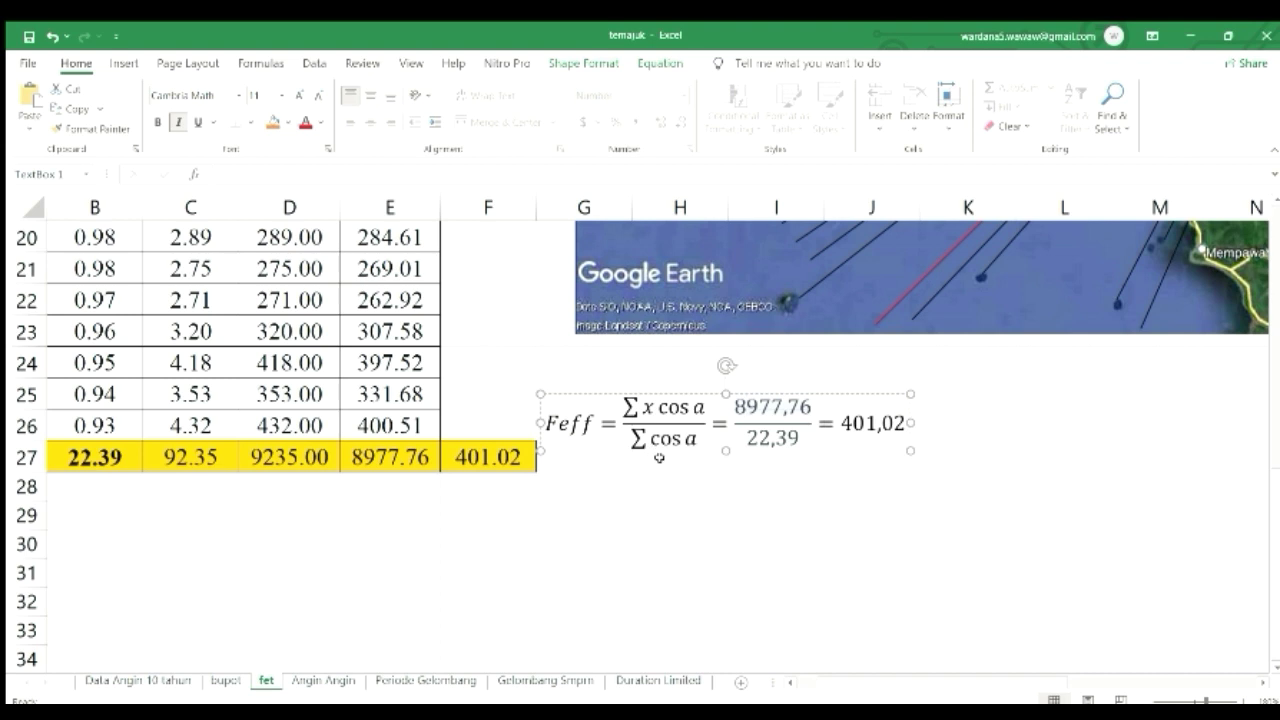
click(866, 425)
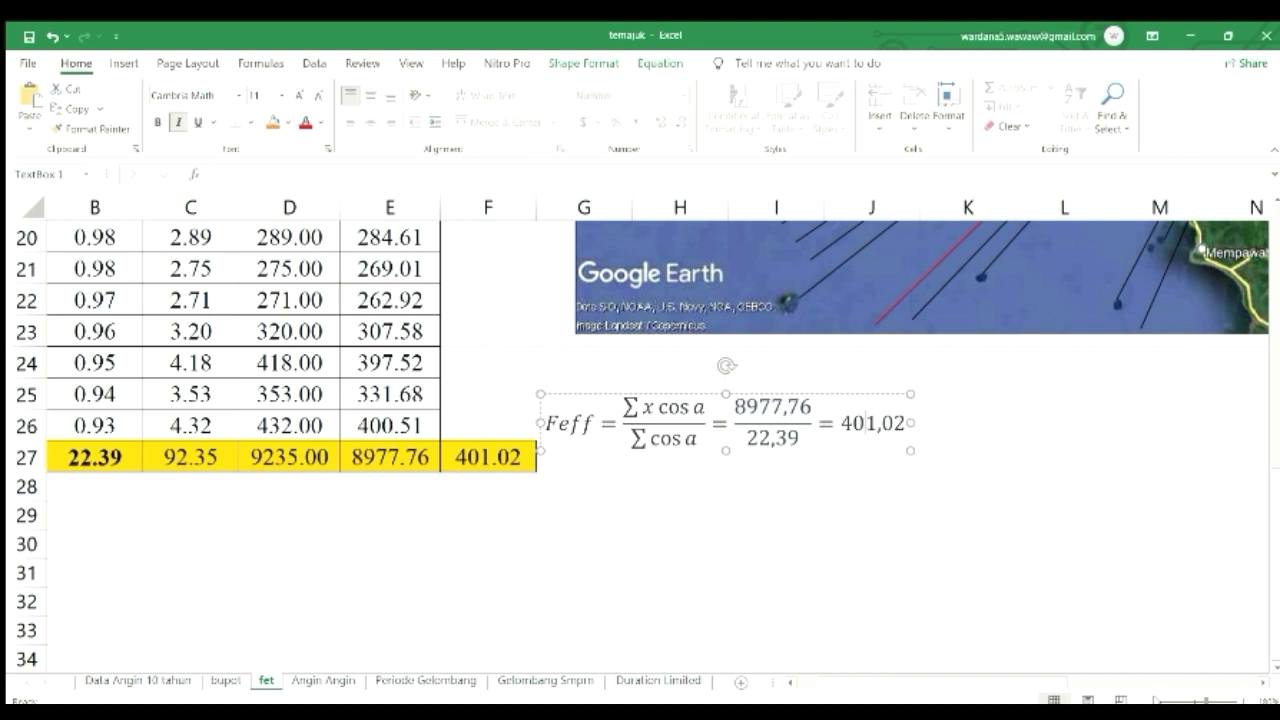
Review the complete fetch table alongside the Temajuk fetch-line map and the Feff equation
click(1148, 701)
click(1148, 701)
click(1148, 701)
click(1148, 701)
click(1148, 701)
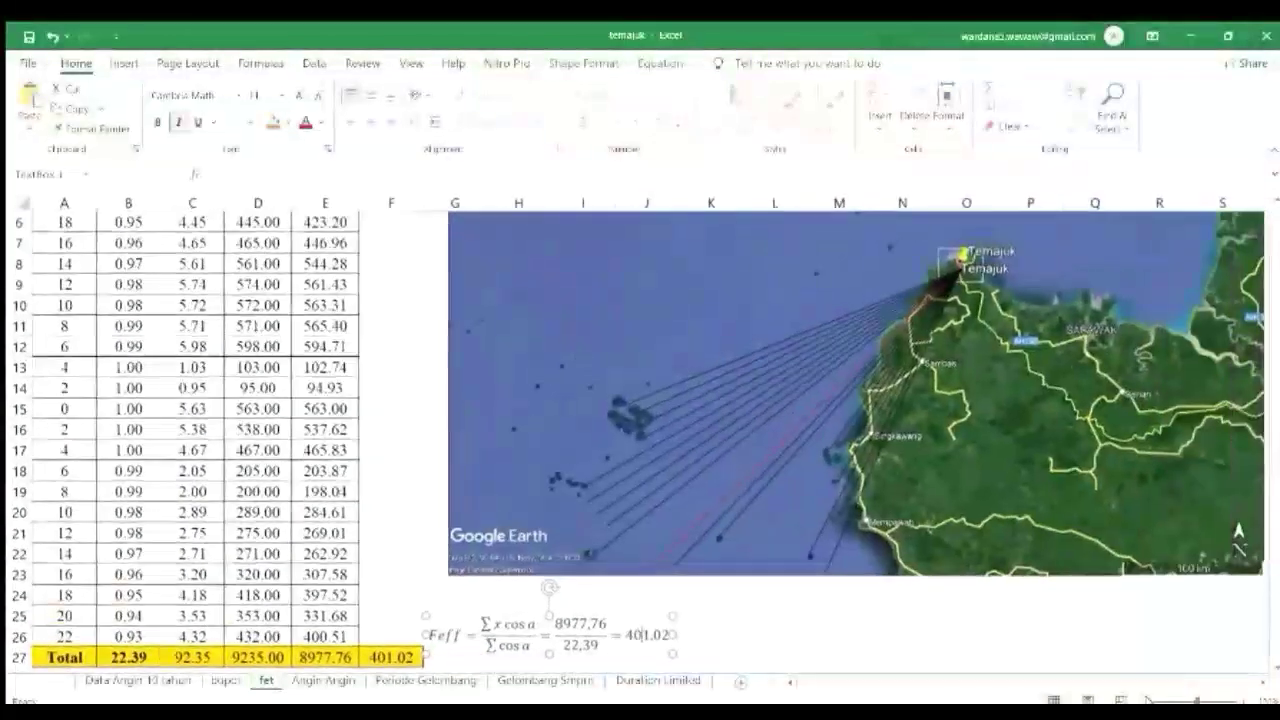
click(1148, 701)
scroll(1060, 525, up, 2)
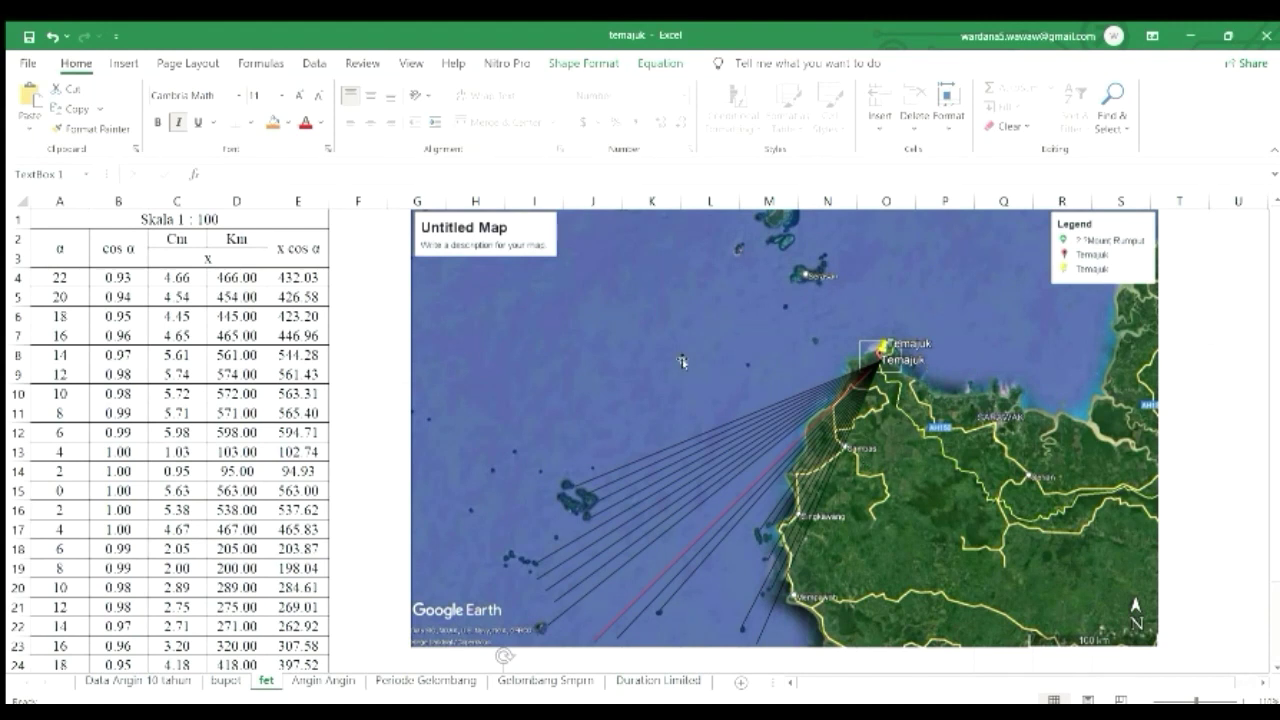
scroll(686, 454, down, 2)
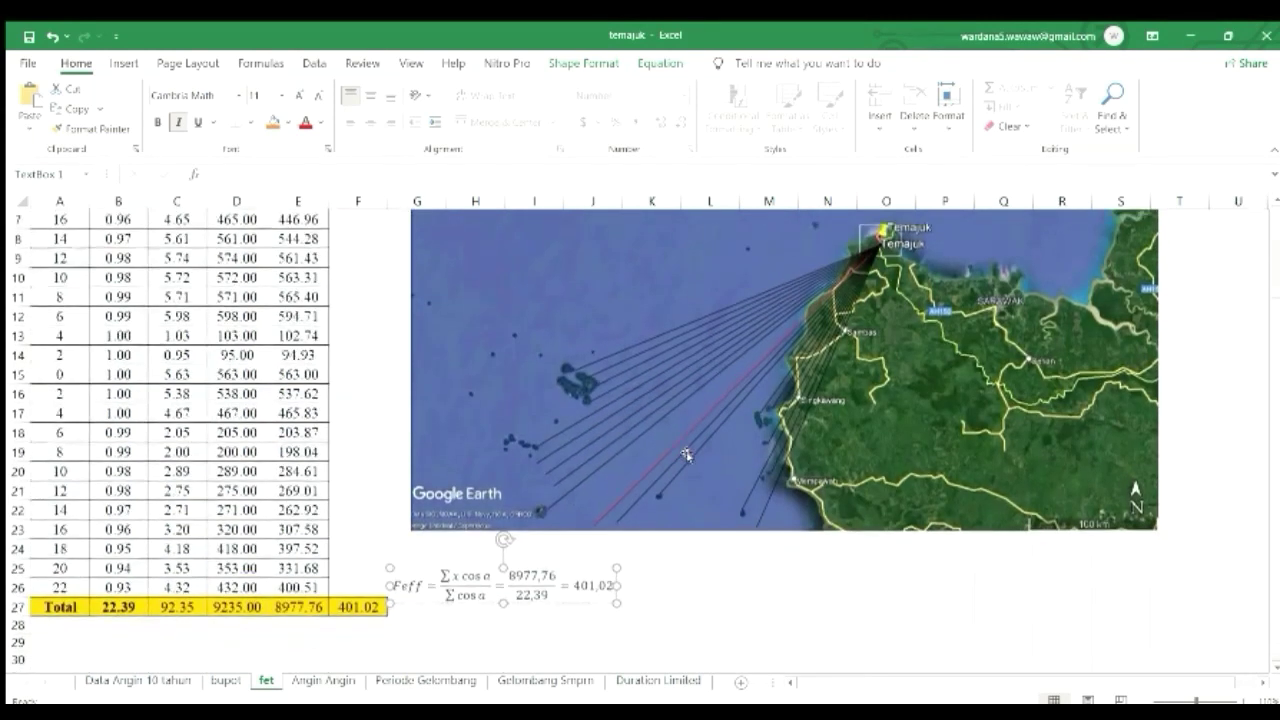
scroll(686, 454, up, 2)
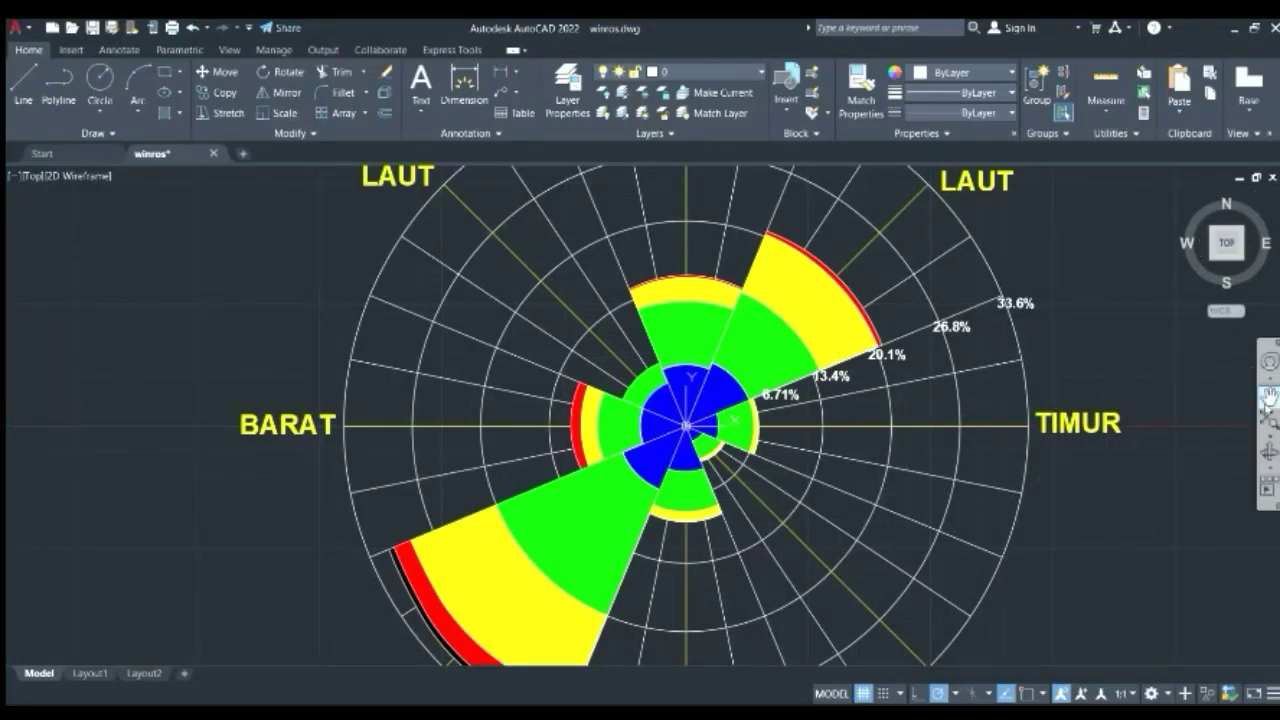
Switch to AutoCAD and examine the wind rose in winros.dwg, including its direction labels and coloured sectors
click(1267, 398)
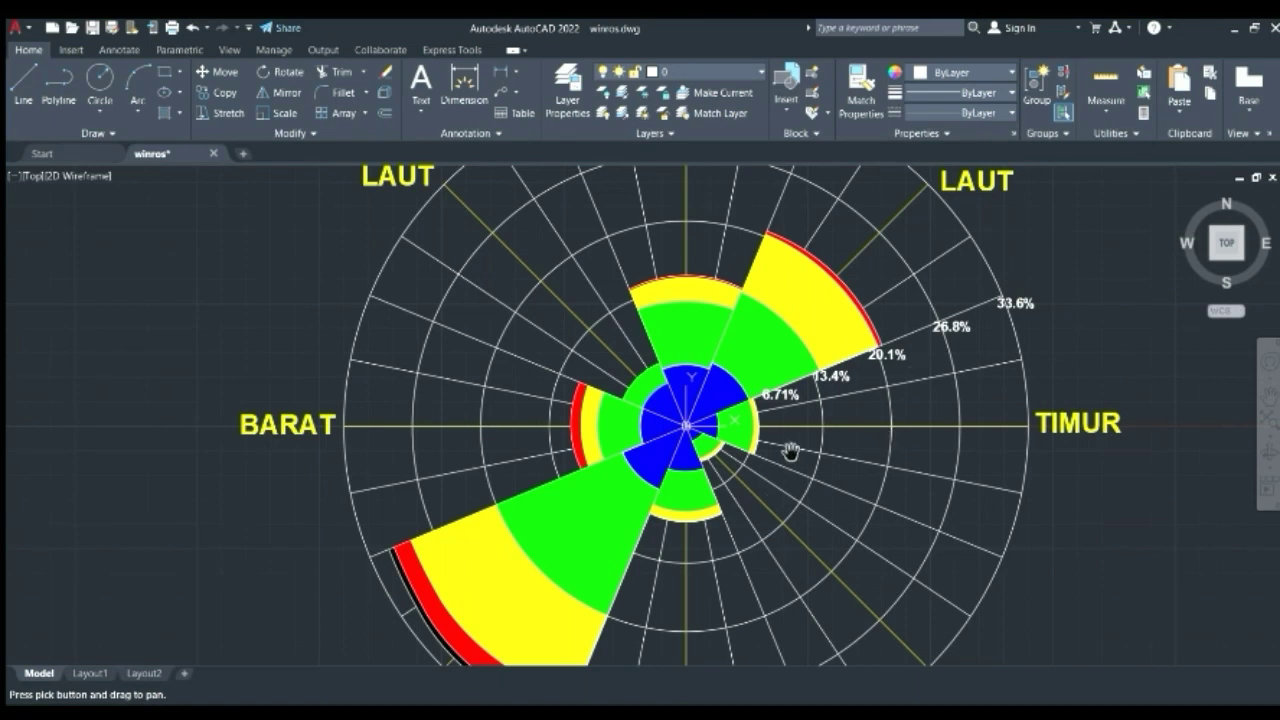
scroll(789, 451, down, 3)
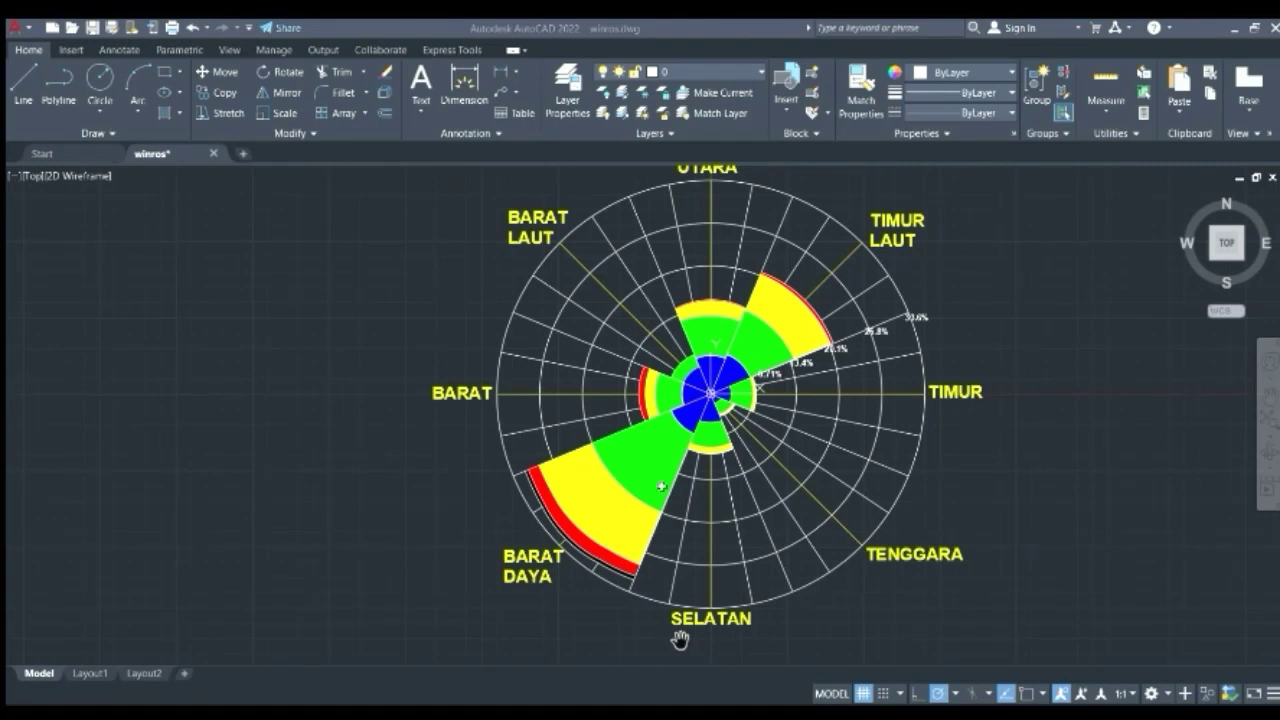
drag(629, 502, 594, 519)
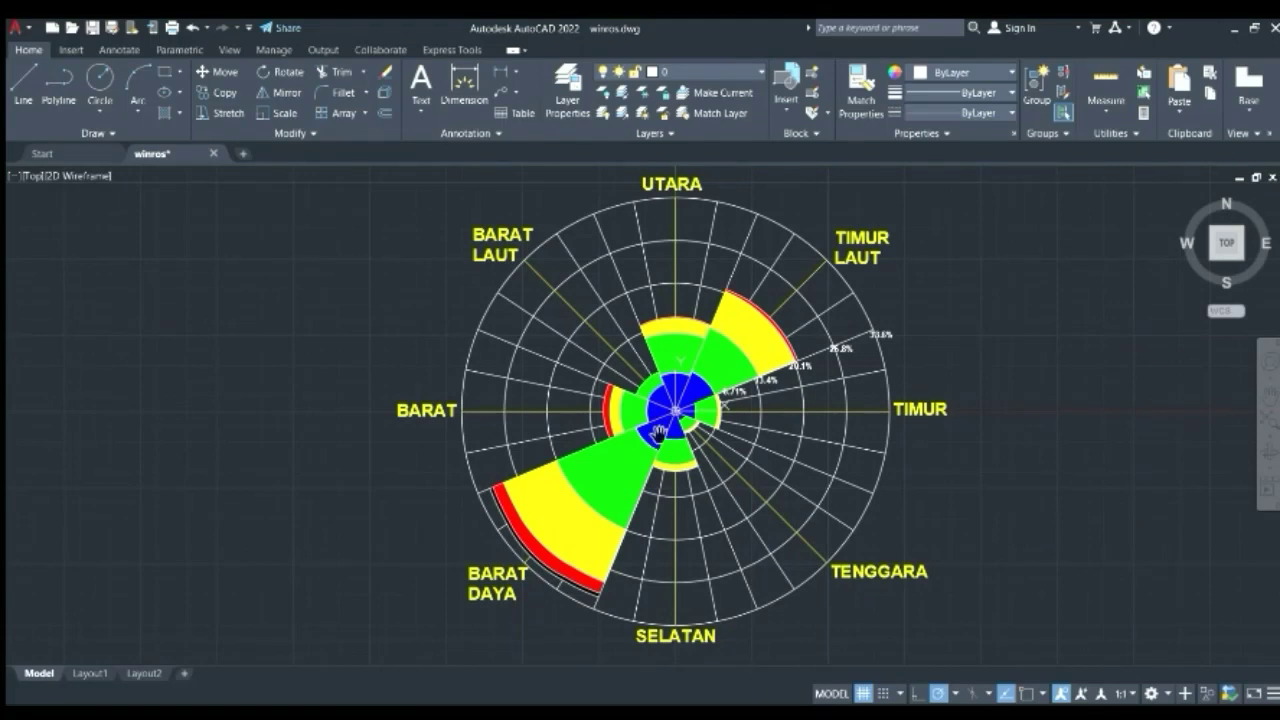
drag(519, 552, 521, 514)
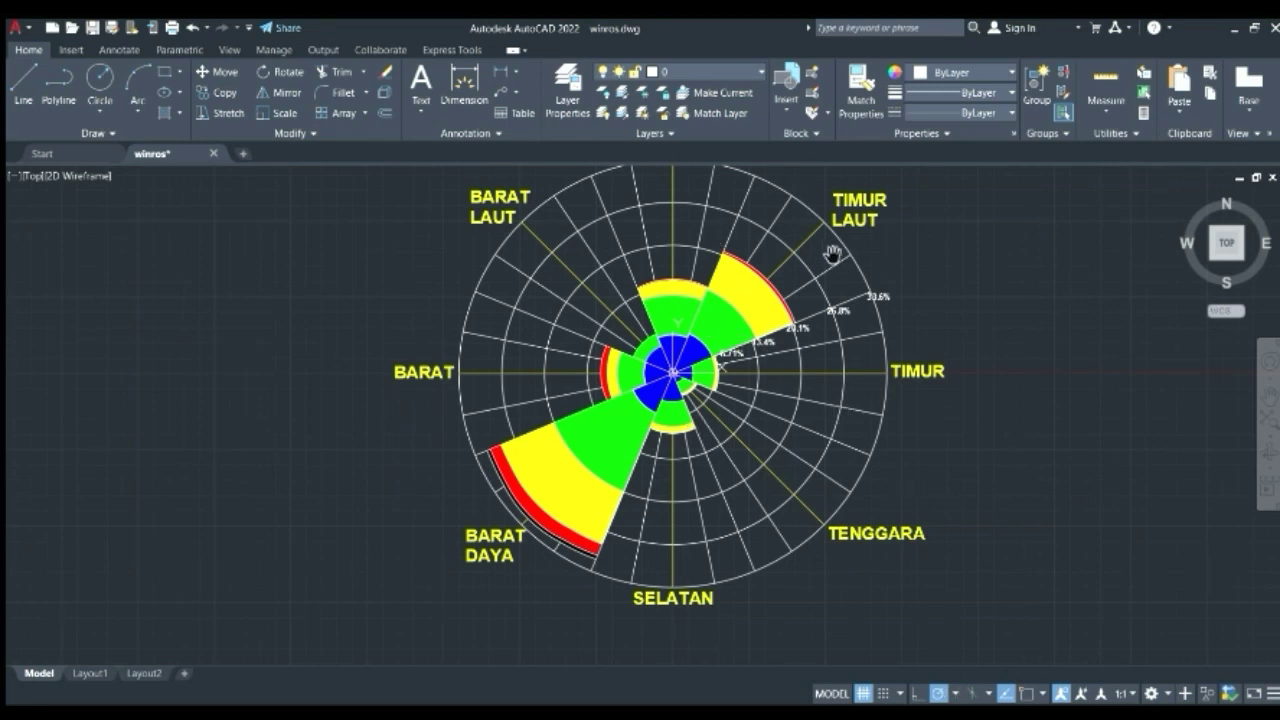
drag(832, 256, 851, 350)
scroll(726, 333, up, 2)
key(Escape)
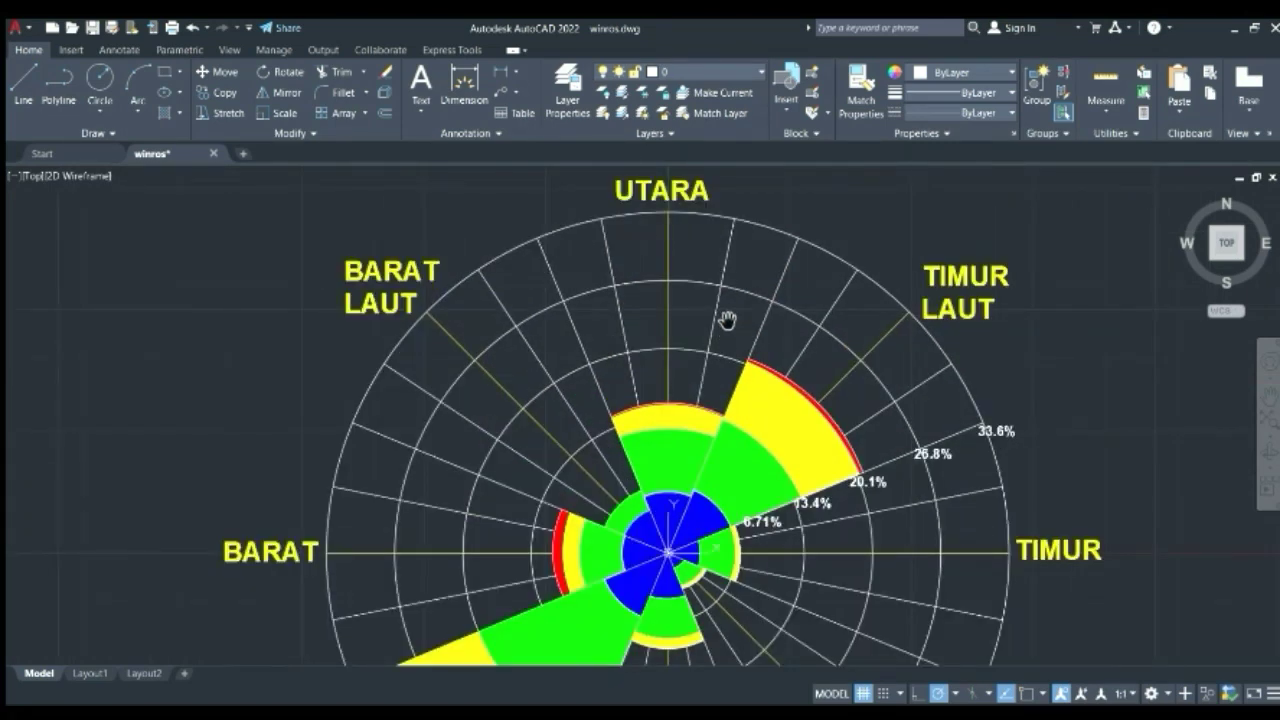
Highlight the two neighbouring radial grid lines between UTARA and TIMUR LAUT, then clear the selection
click(729, 246)
click(791, 251)
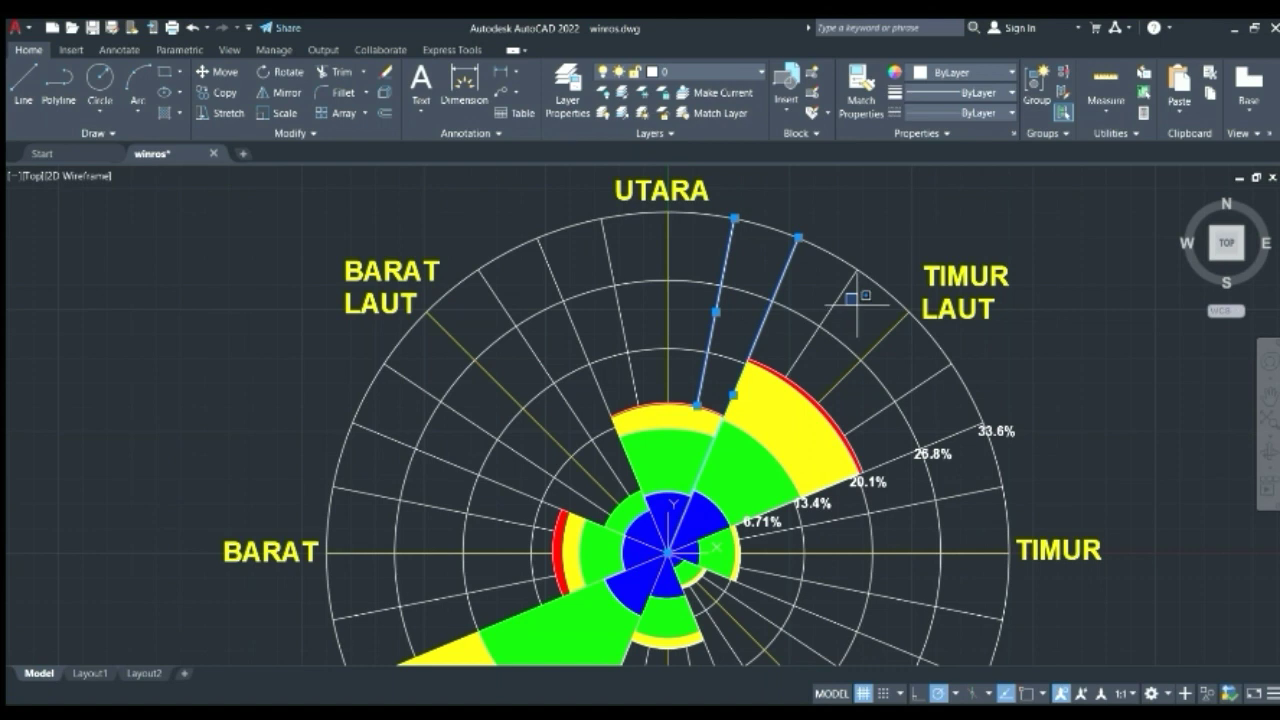
key(Escape)
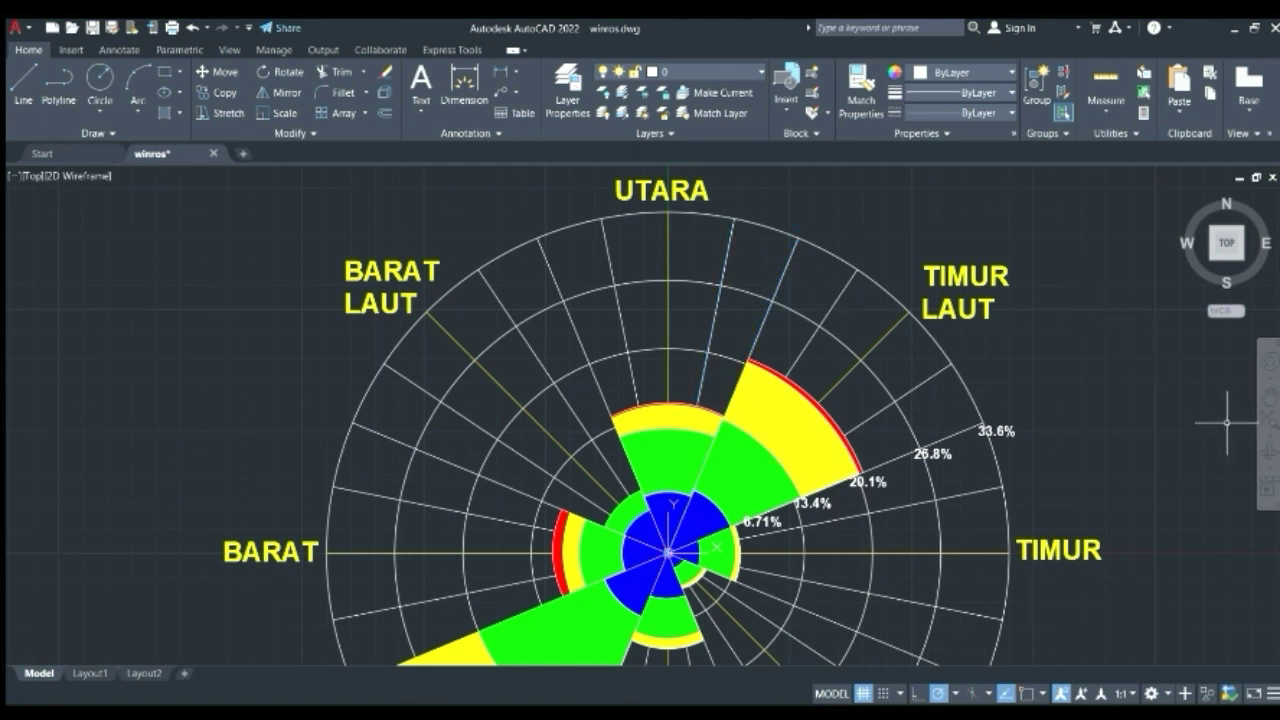
Examine the wind rose's percentage rings and coloured sectors from UTARA around to TENGGARA and BARAT DAYA
click(1268, 392)
mouse_move(1060, 409)
mouse_down()
mouse_move(1094, 409)
mouse_move(1095, 343)
mouse_move(1074, 420)
mouse_up()
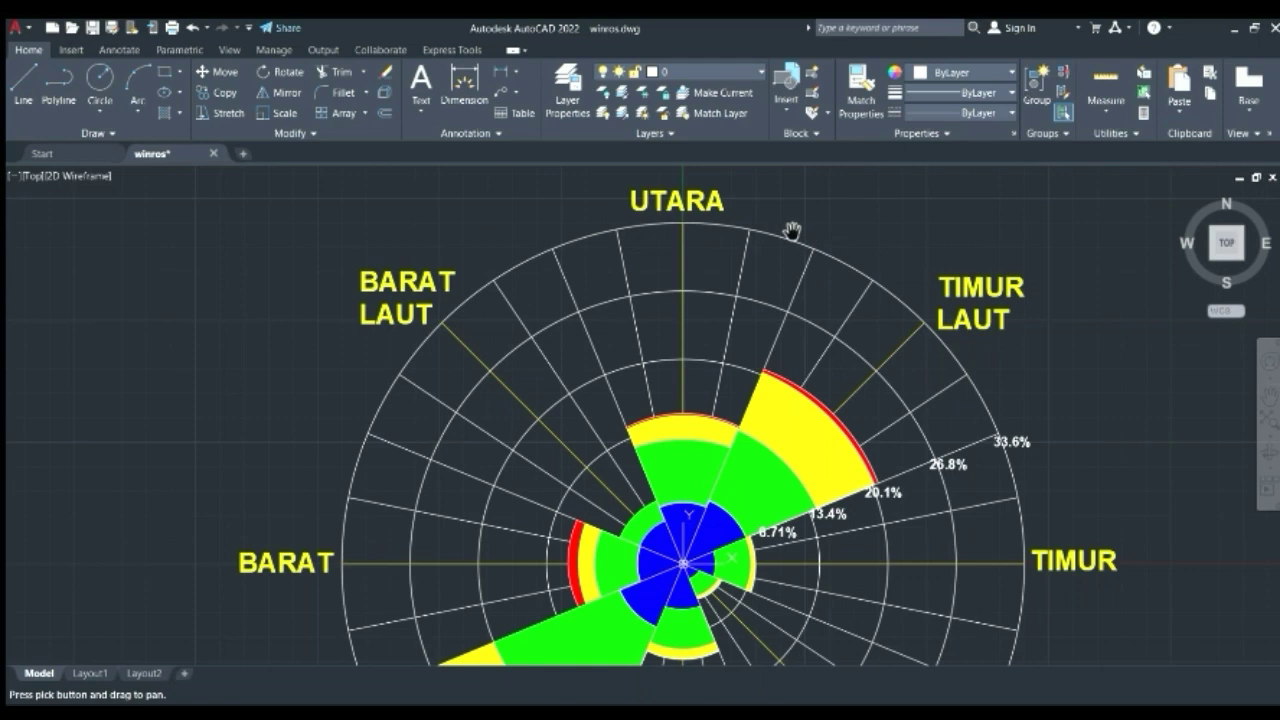
drag(662, 323, 585, 373)
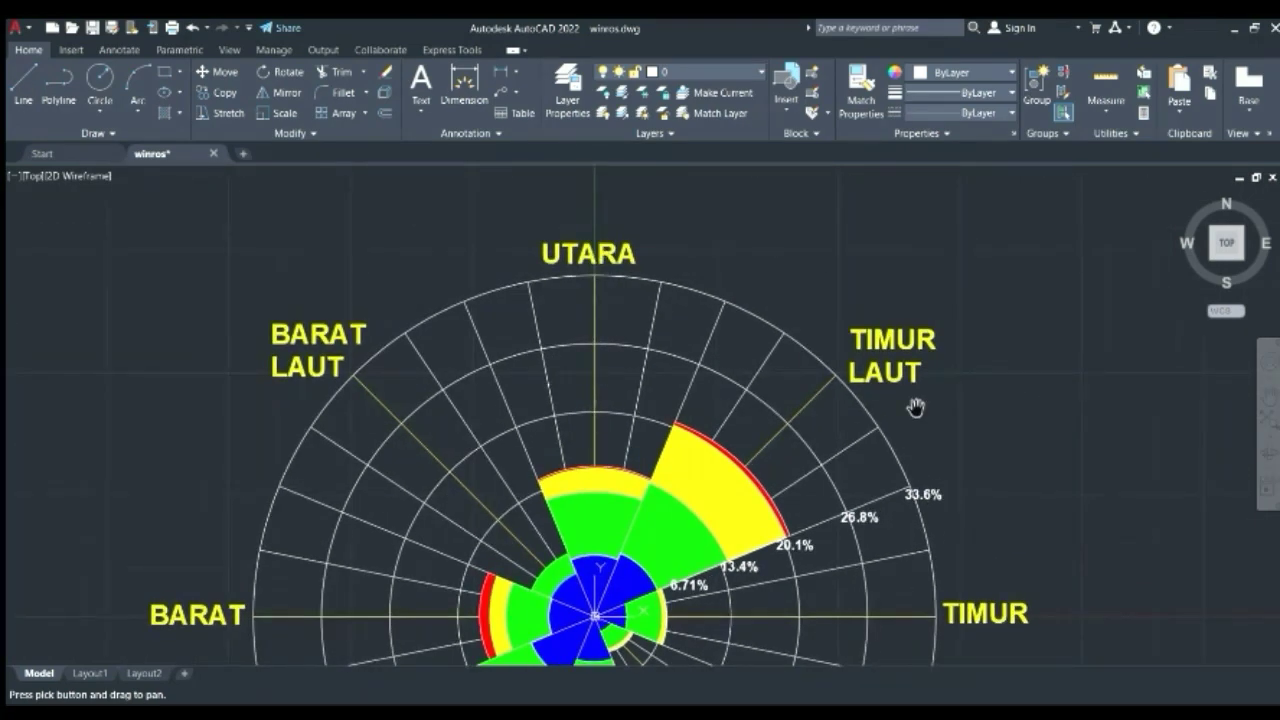
drag(865, 486, 843, 320)
mouse_move(834, 528)
mouse_down()
mouse_move(878, 382)
mouse_move(957, 300)
mouse_move(971, 446)
mouse_move(963, 660)
mouse_move(920, 617)
mouse_move(895, 511)
mouse_up()
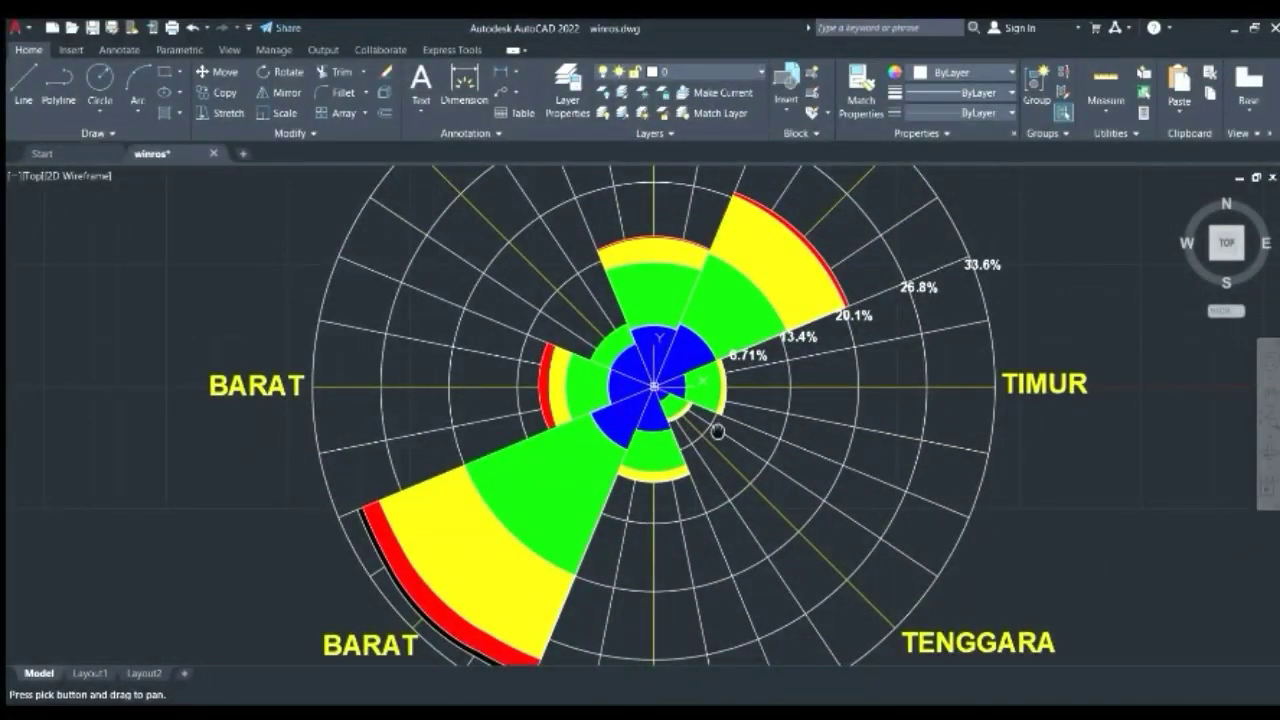
drag(717, 432, 732, 396)
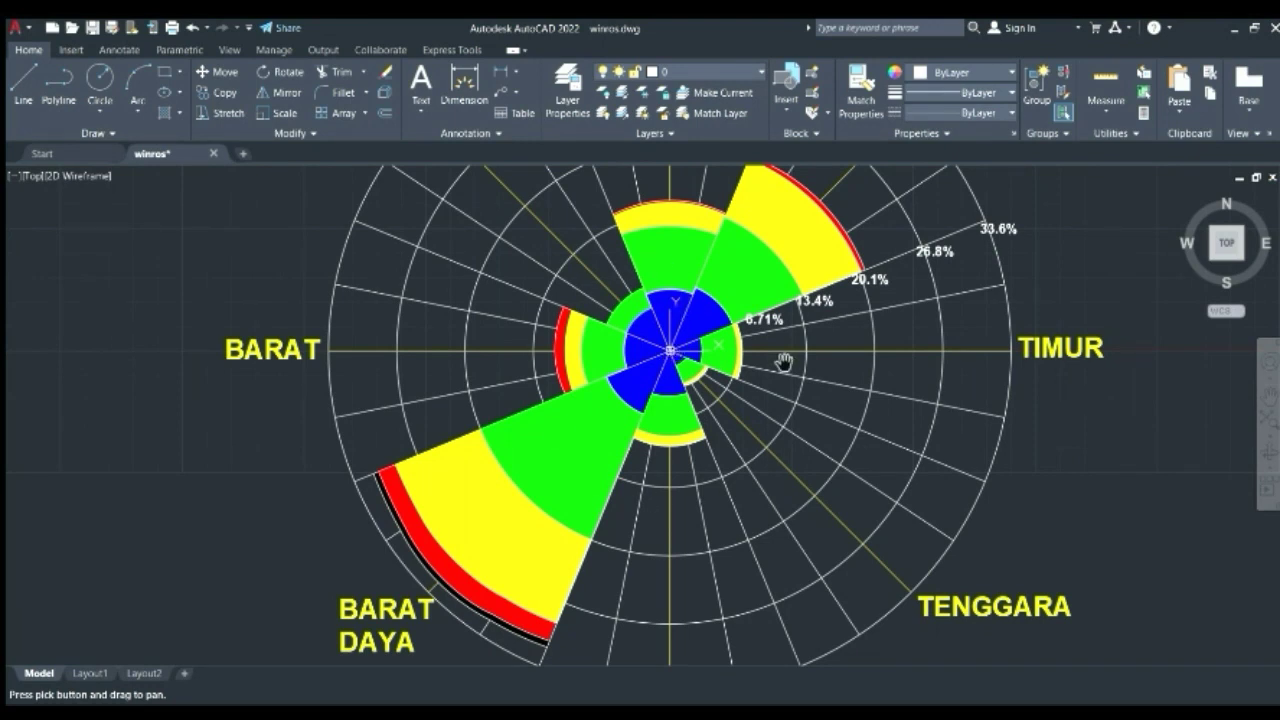
mouse_move(681, 420)
mouse_down()
mouse_move(722, 336)
mouse_move(644, 403)
mouse_up()
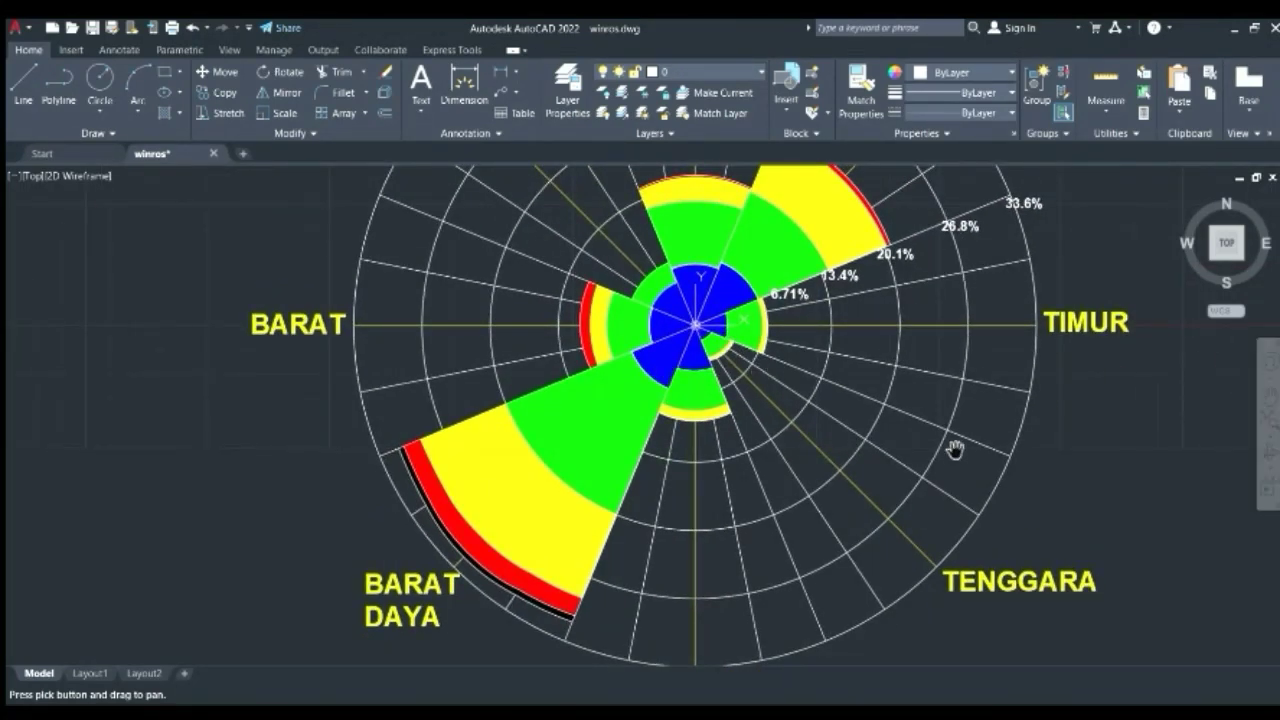
key(Escape)
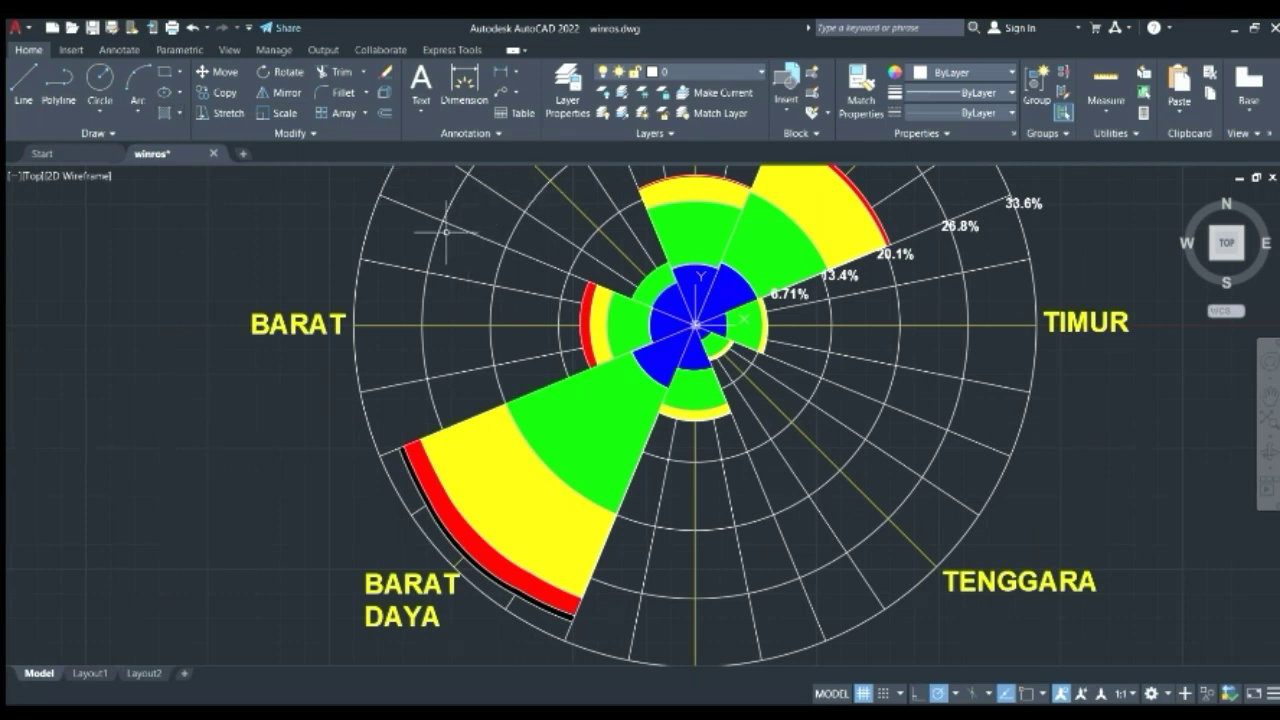
Preview a solid yellow hatch in a wind rose grid cell between BARAT and BARAT LAUT
click(162, 114)
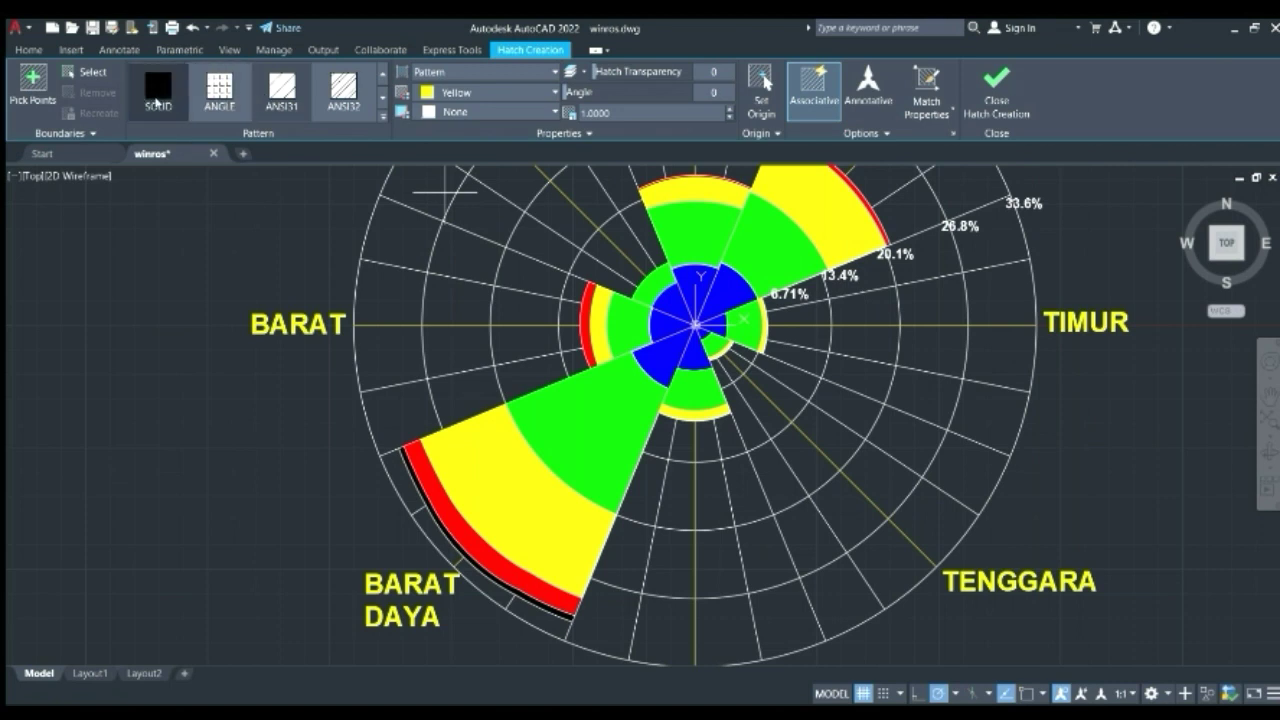
click(156, 101)
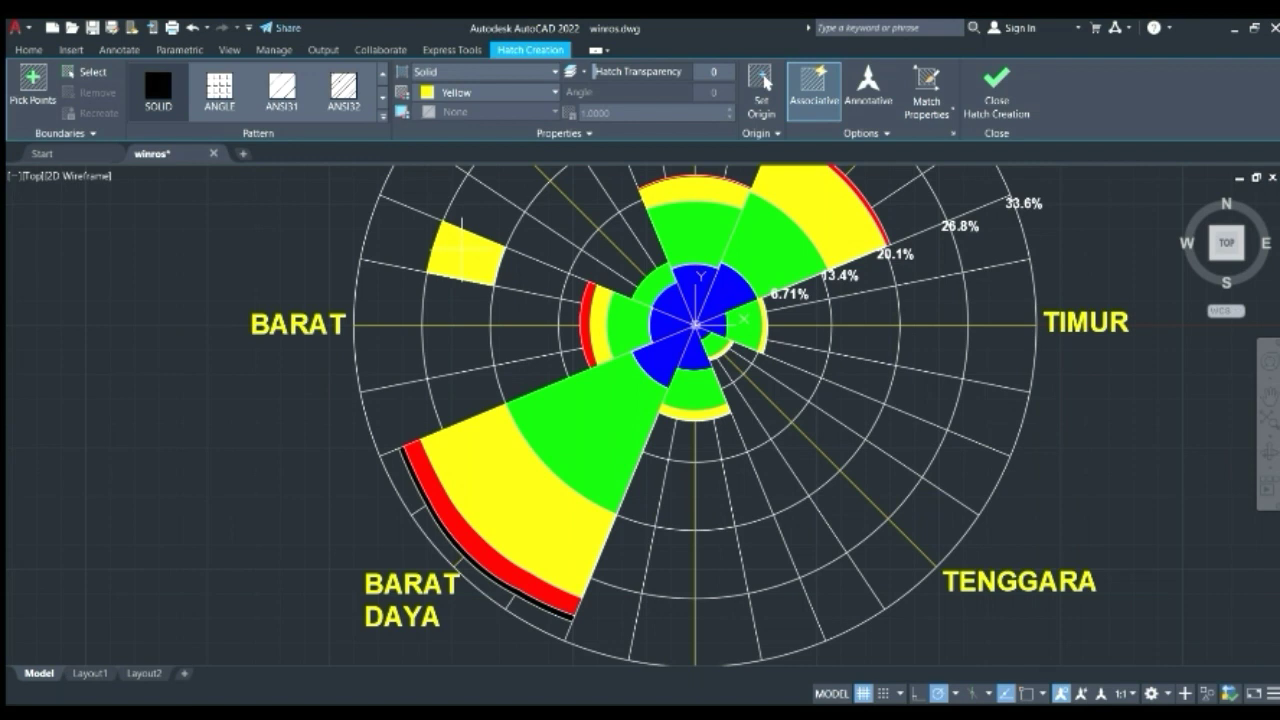
key(Escape)
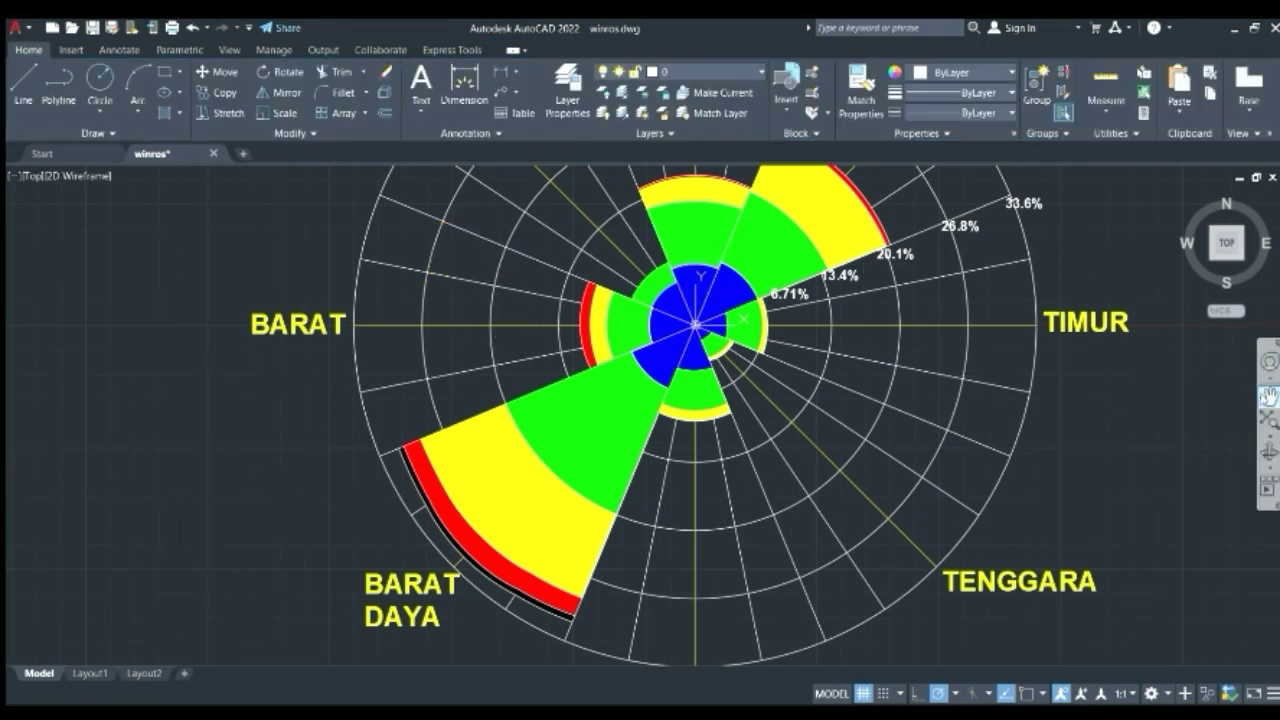
Examine the wind rose's percentage ring labels and the grid cells between TIMUR and TIMUR LAUT
click(1268, 396)
mouse_move(752, 369)
mouse_down()
mouse_move(748, 482)
mouse_move(717, 511)
mouse_up()
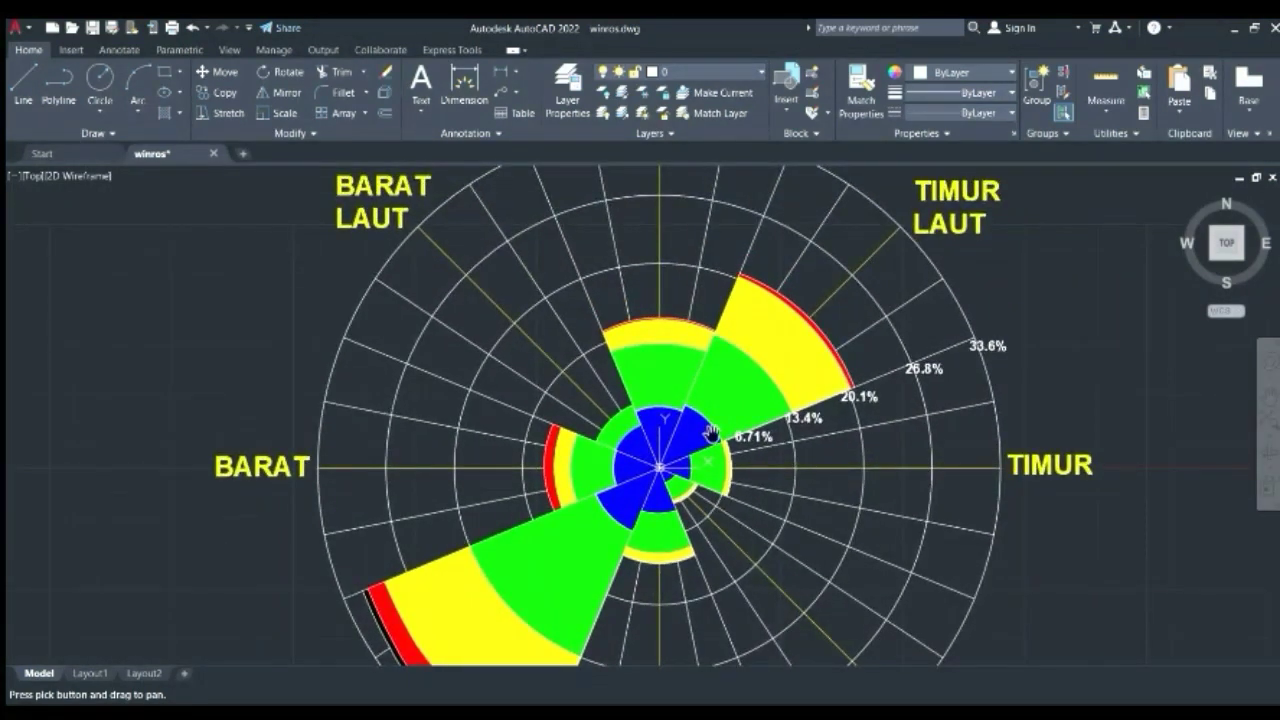
mouse_move(726, 540)
mouse_down()
mouse_move(755, 393)
mouse_move(733, 477)
mouse_move(782, 376)
mouse_move(605, 533)
mouse_up()
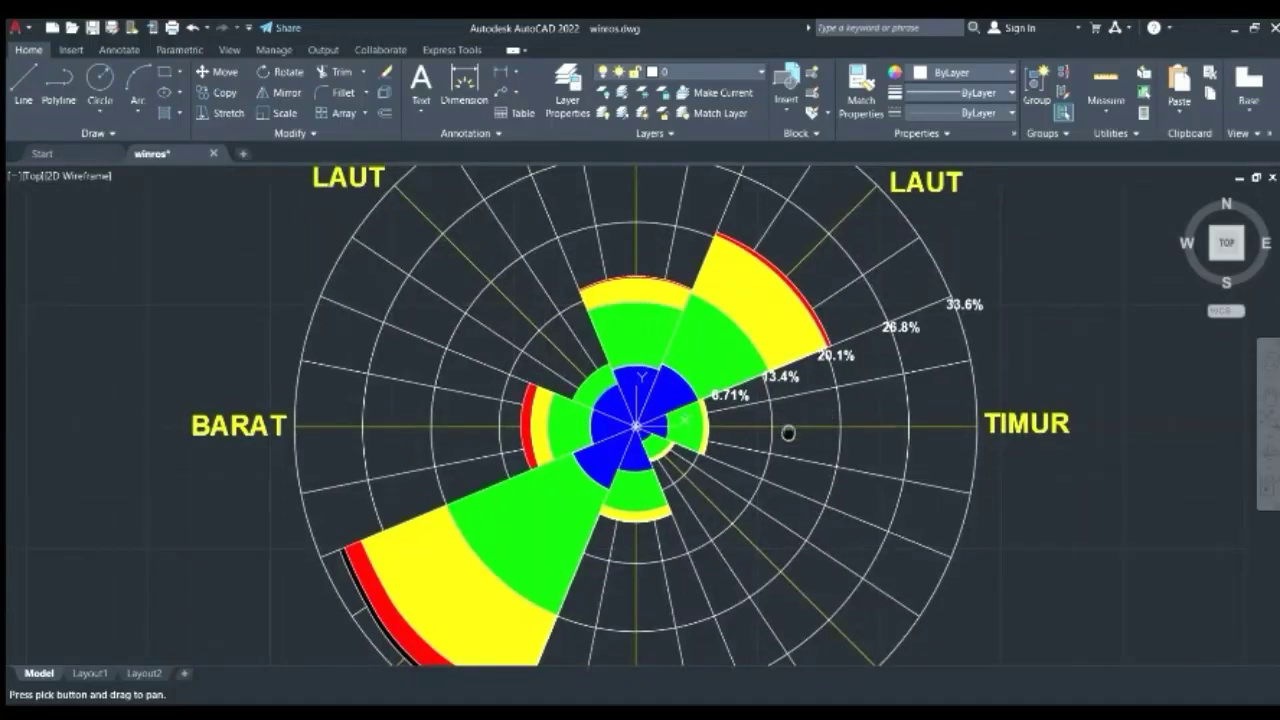
drag(793, 425, 745, 472)
scroll(733, 466, up, 2)
drag(805, 414, 800, 444)
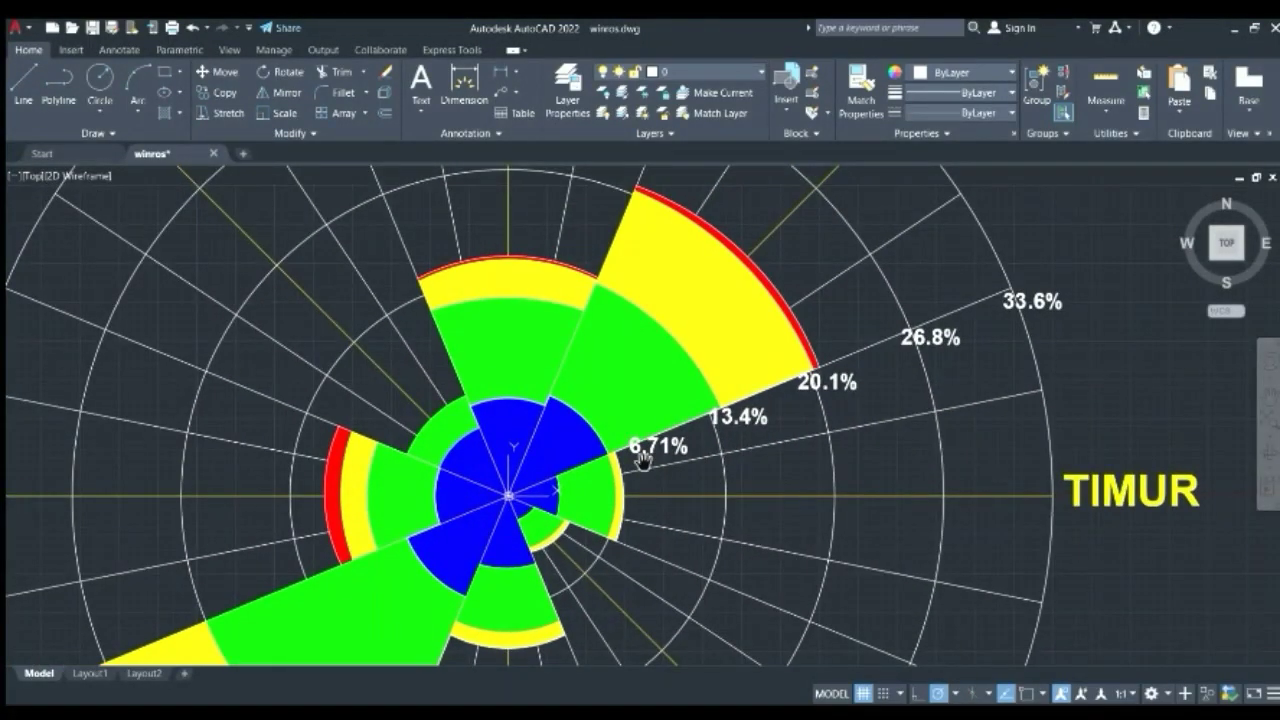
mouse_move(814, 455)
mouse_down()
mouse_move(723, 516)
mouse_move(640, 516)
mouse_up()
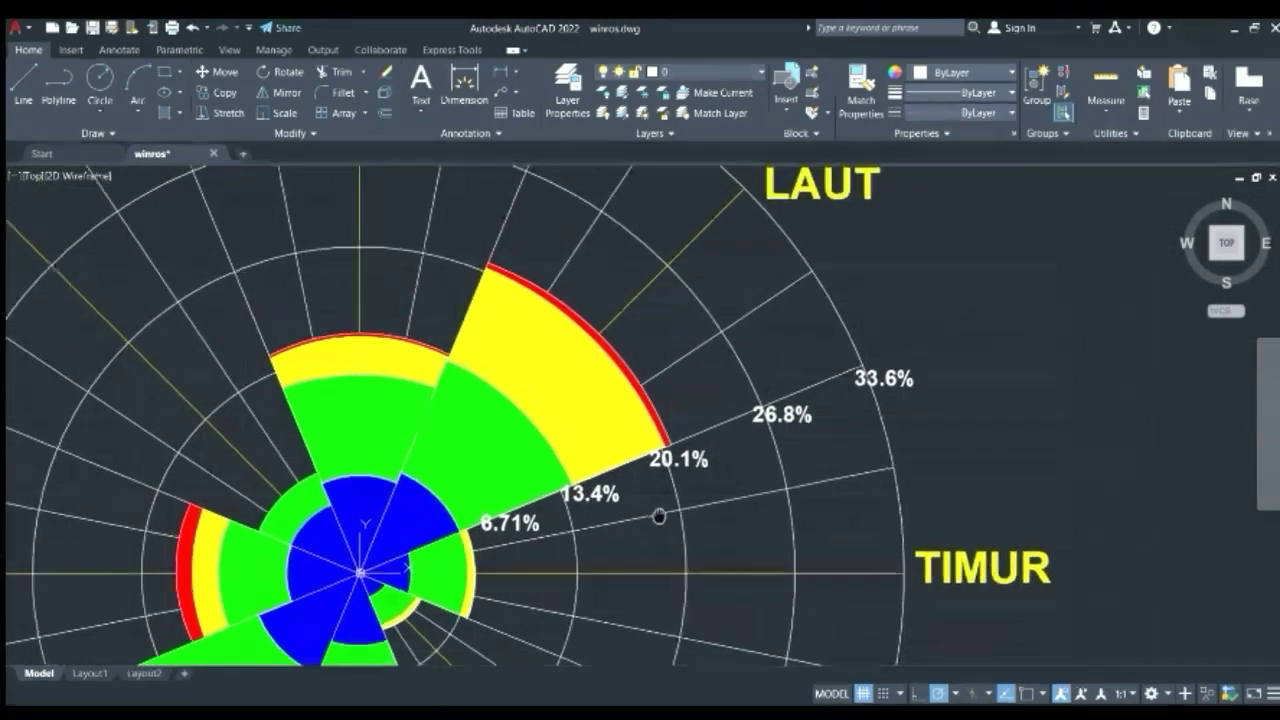
drag(797, 476, 706, 494)
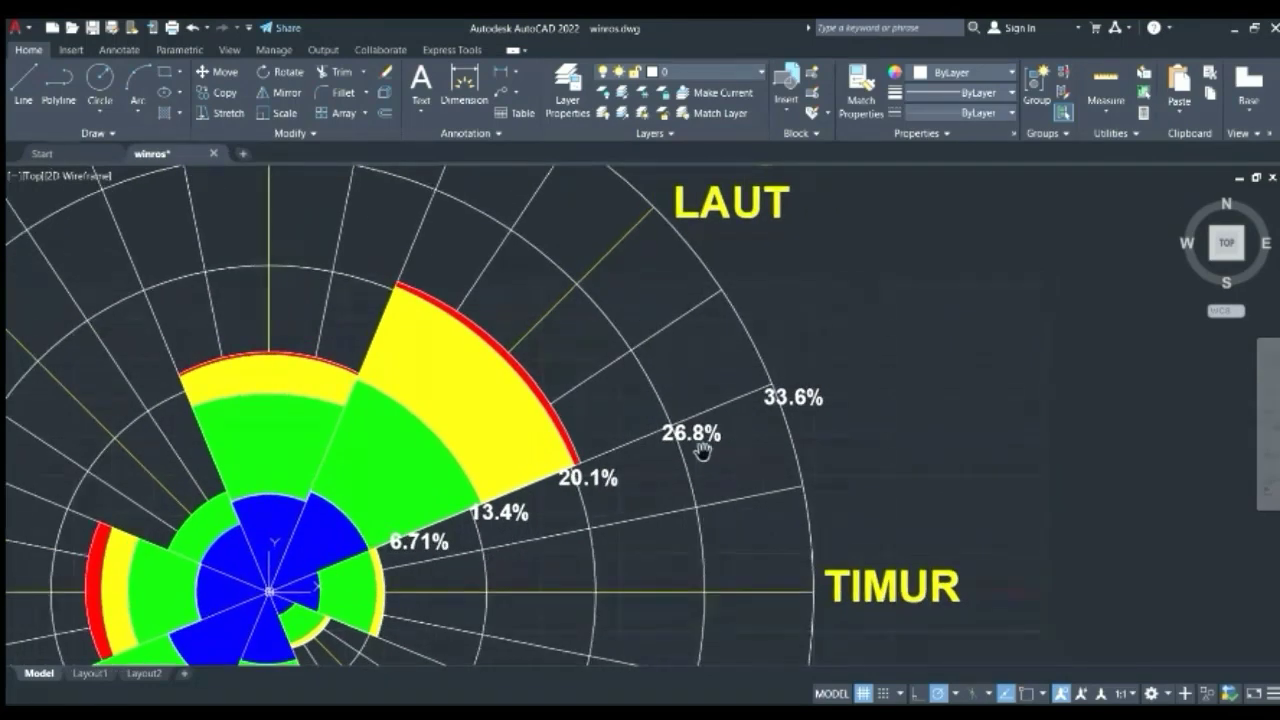
mouse_move(766, 467)
mouse_down()
mouse_move(741, 451)
mouse_move(935, 255)
mouse_up()
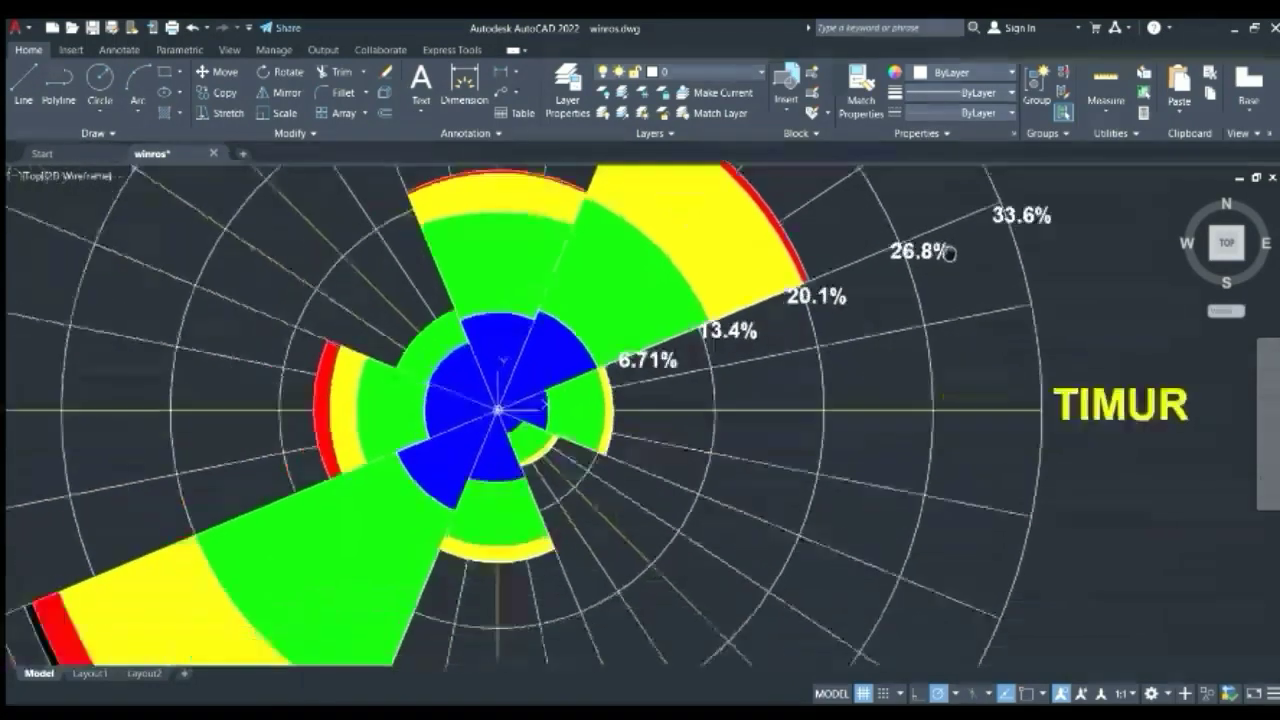
Examine the coloured sectors across the whole wind rose, from TIMUR LAUT and UTARA to BARAT DAYA and SELATAN
scroll(888, 367, down, 3)
drag(872, 399, 819, 531)
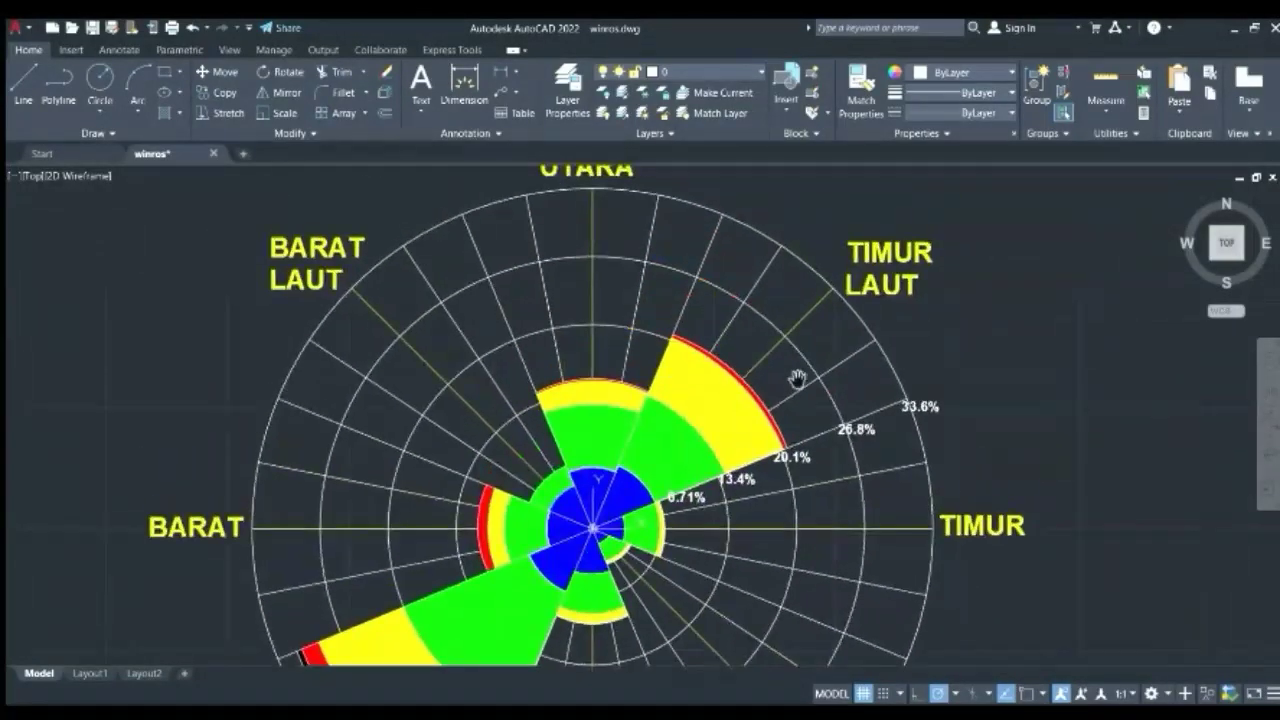
drag(632, 499, 716, 300)
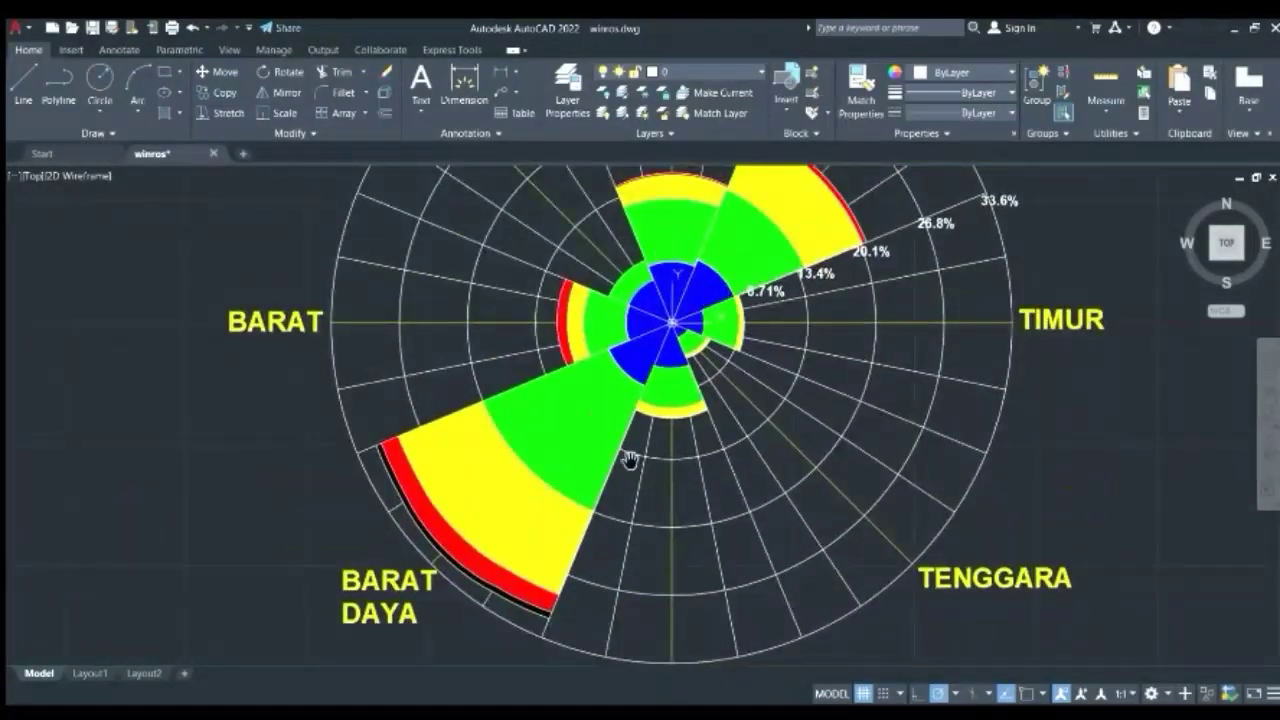
drag(833, 333, 788, 310)
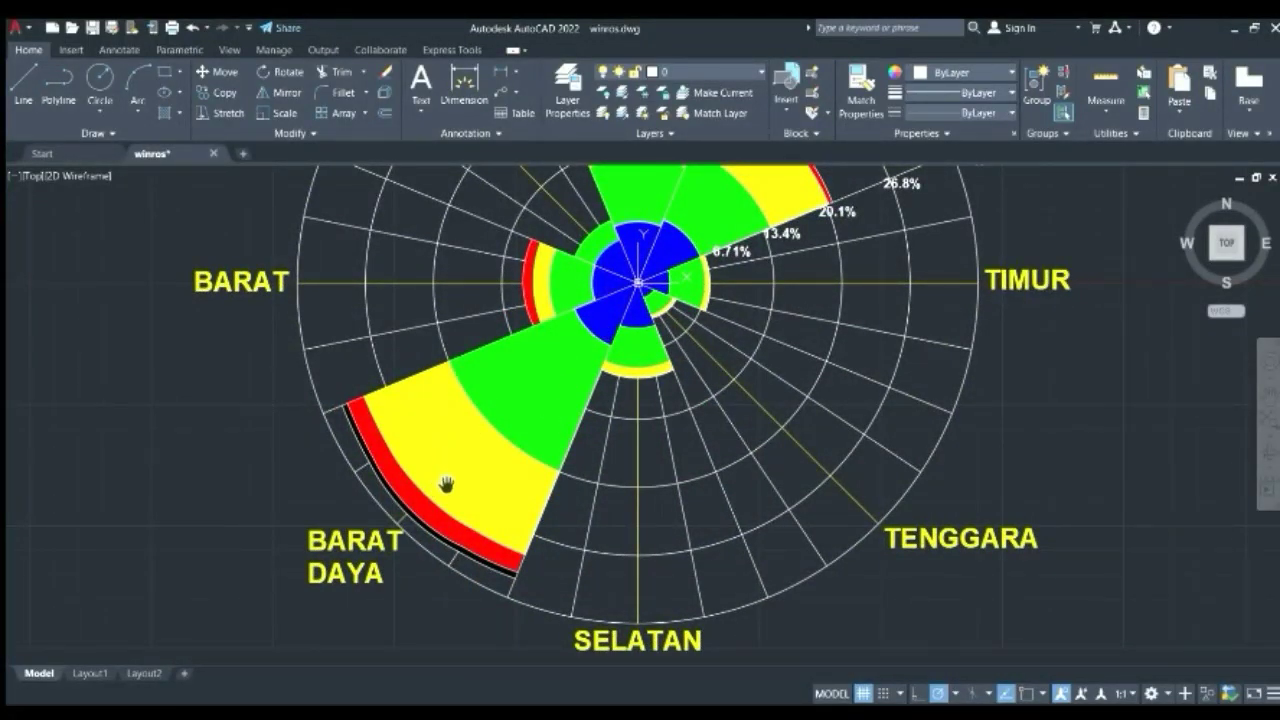
drag(571, 317, 442, 333)
drag(443, 416, 438, 606)
drag(607, 375, 690, 443)
drag(533, 525, 520, 427)
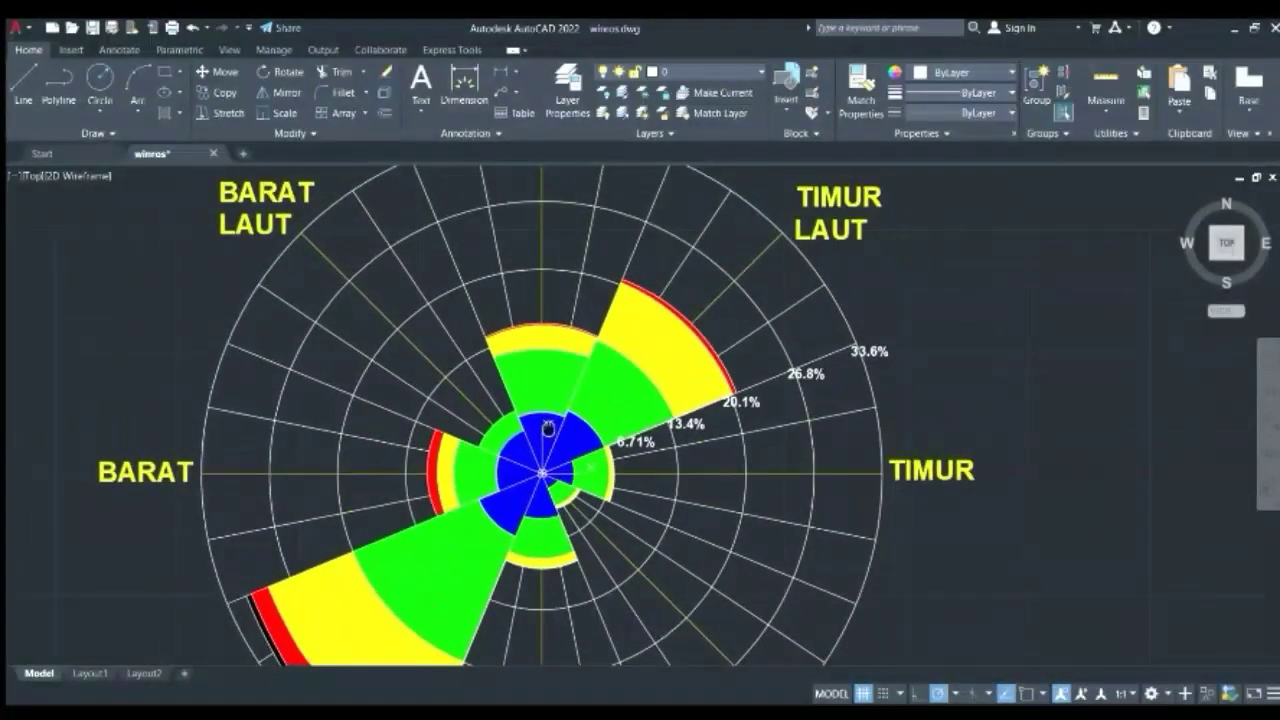
drag(551, 517, 621, 468)
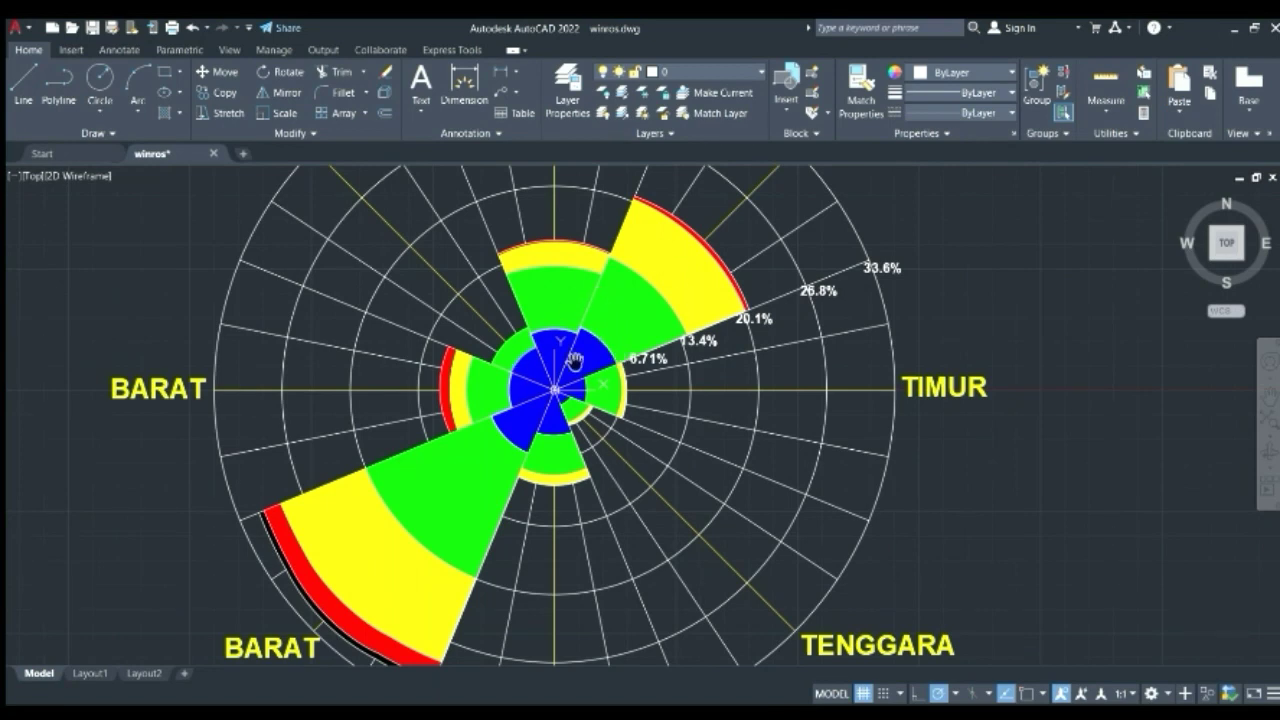
key(Escape)
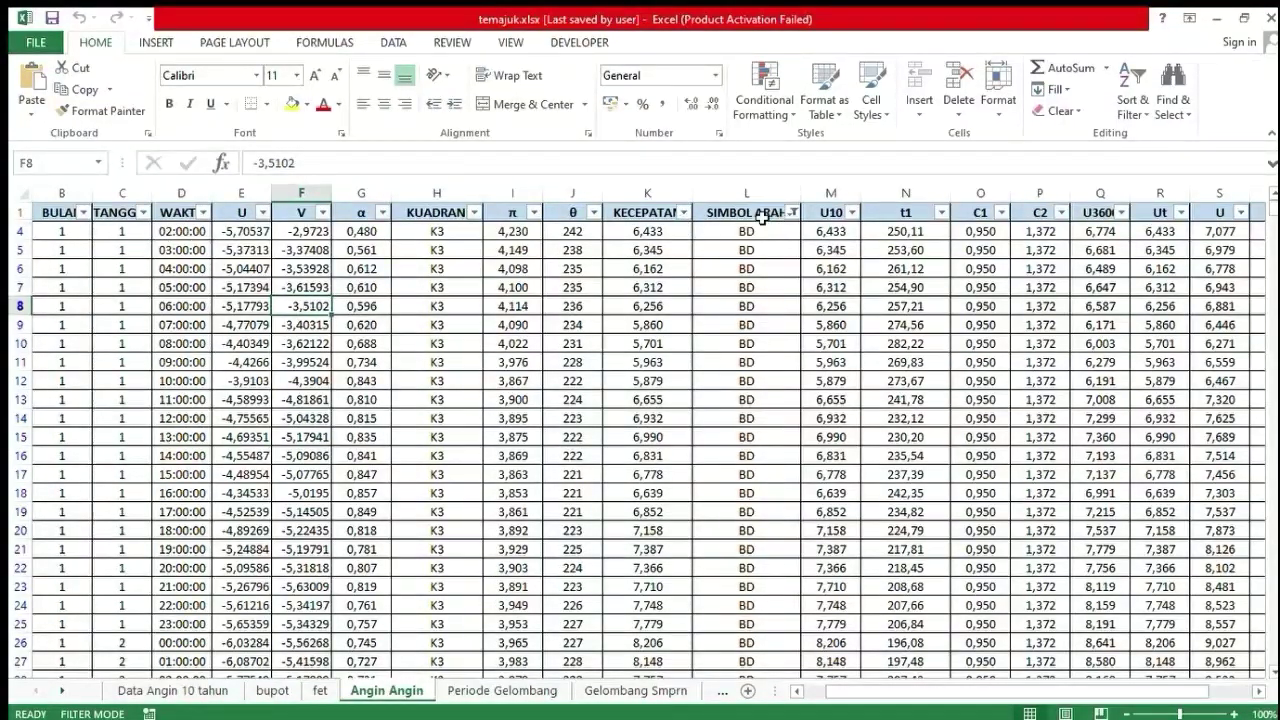
Switch to temajuk.xlsx in Excel and check the SIMBOL ARAH filter and the U10 and t1 headings on Angin Angin
click(762, 218)
click(792, 213)
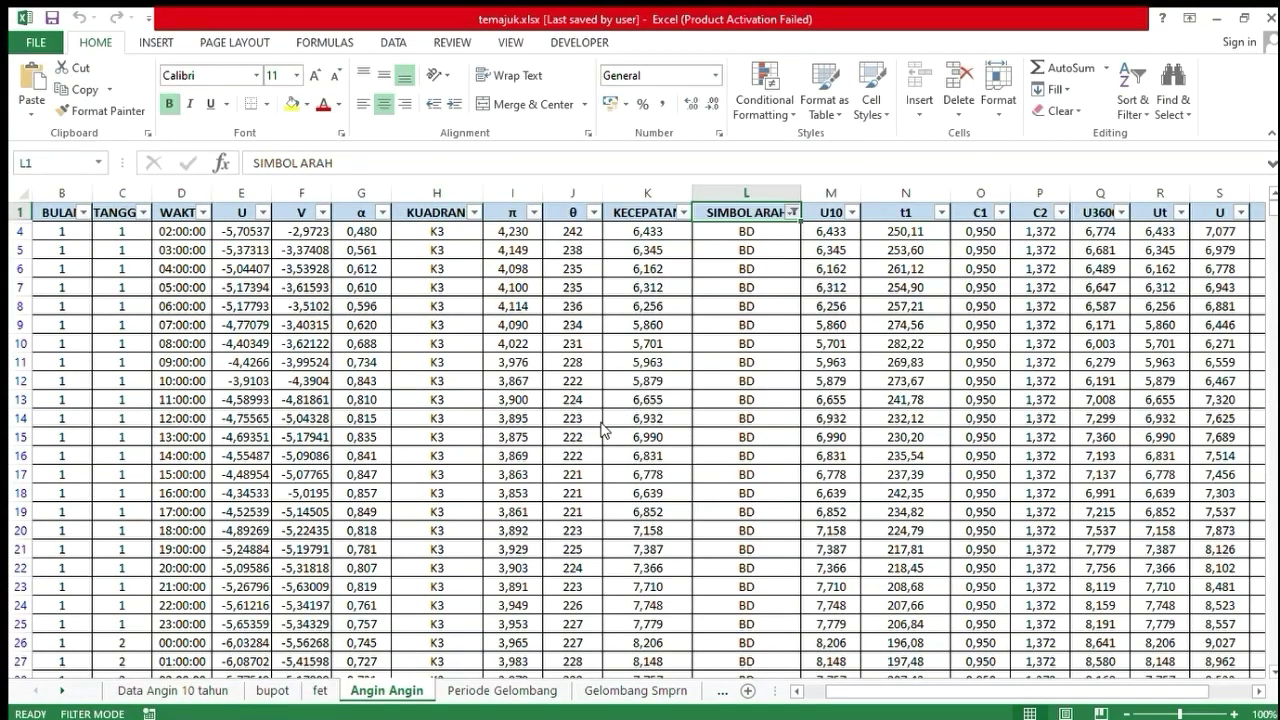
click(797, 231)
key(Up)
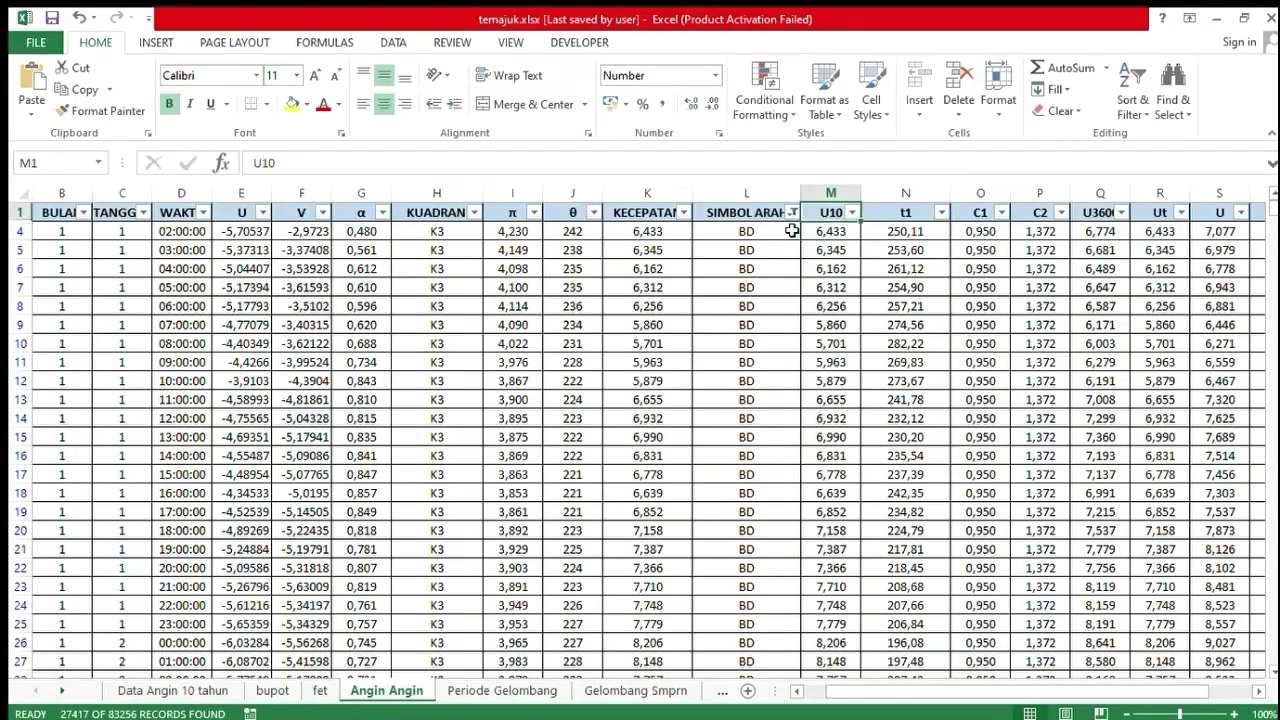
key(Right)
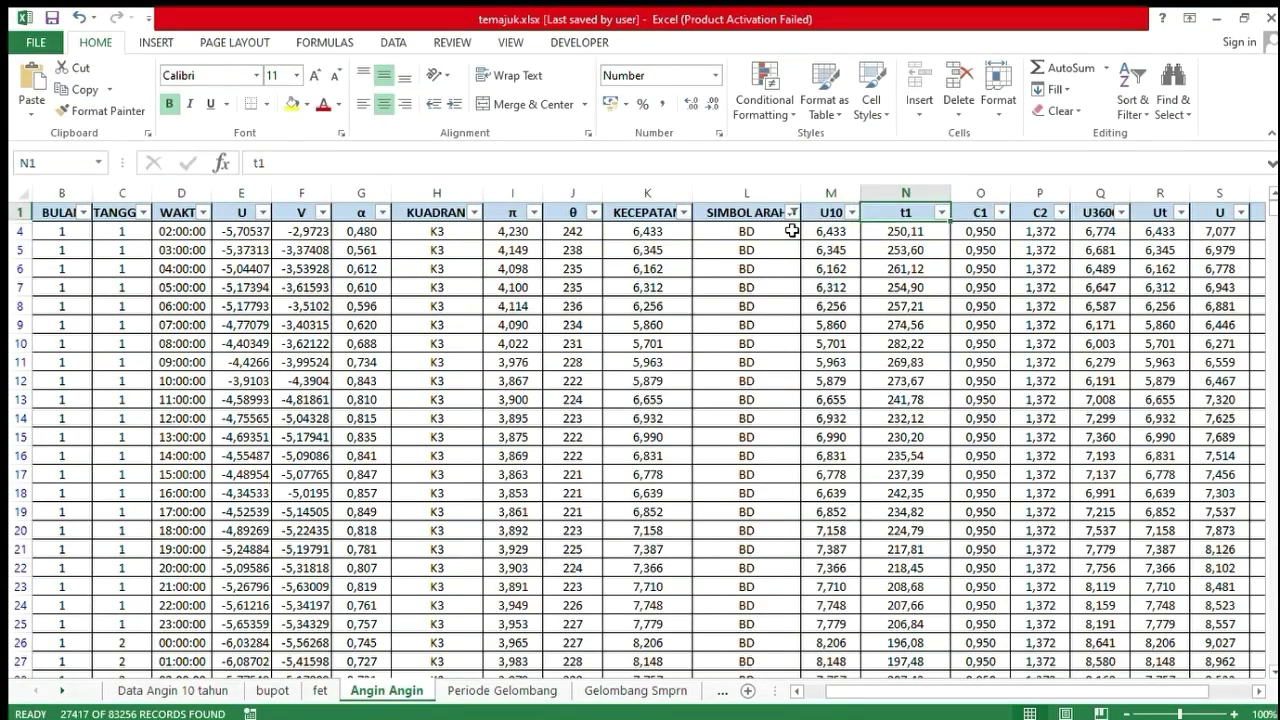
Review the wind correction formulas in row 4 of the Angin Angin sheet, from U10 across to UA
key(Down)
key(Left)
key(Right)
key(Right)
key(Right)
key(Right)
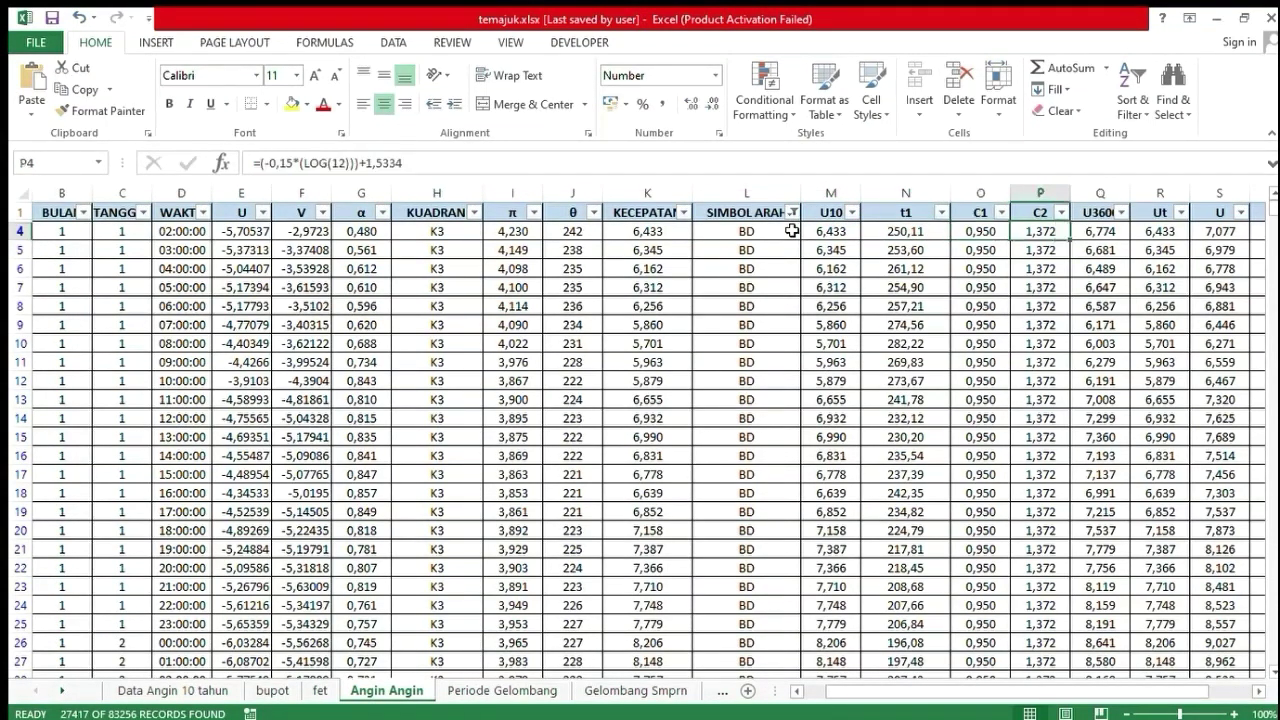
key(Right)
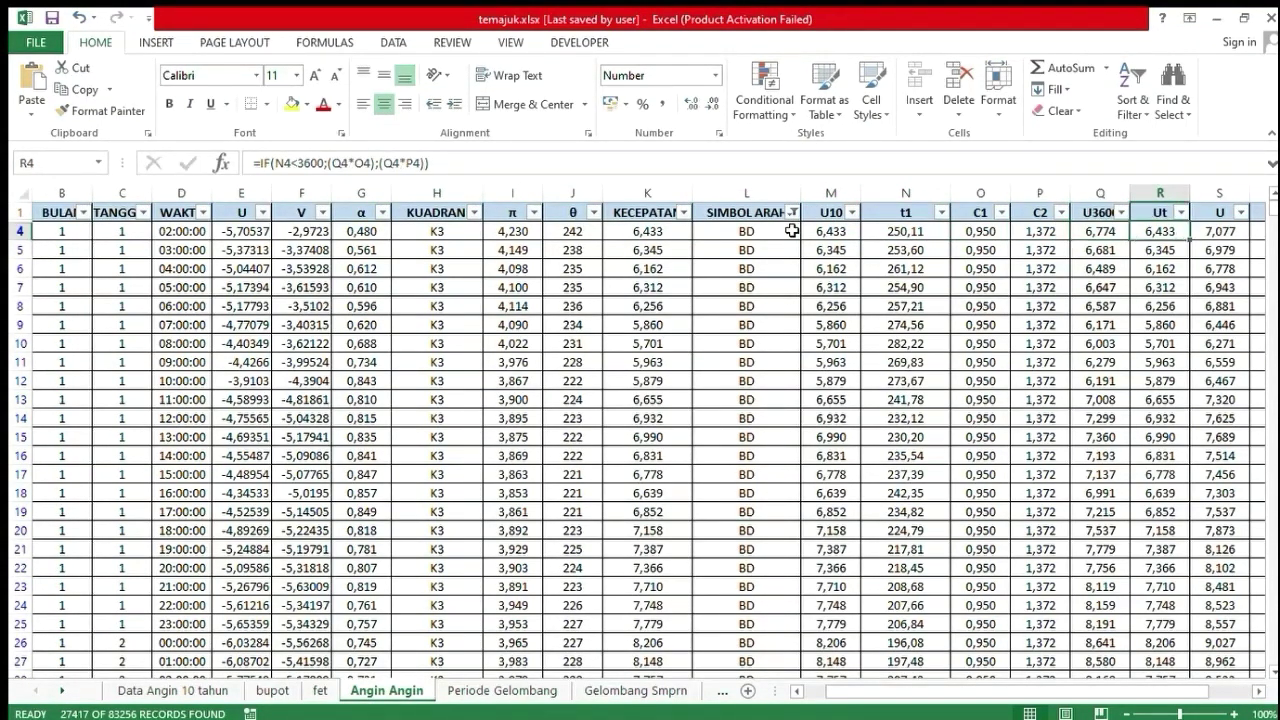
key(Right)
key(Right)
key(Right)
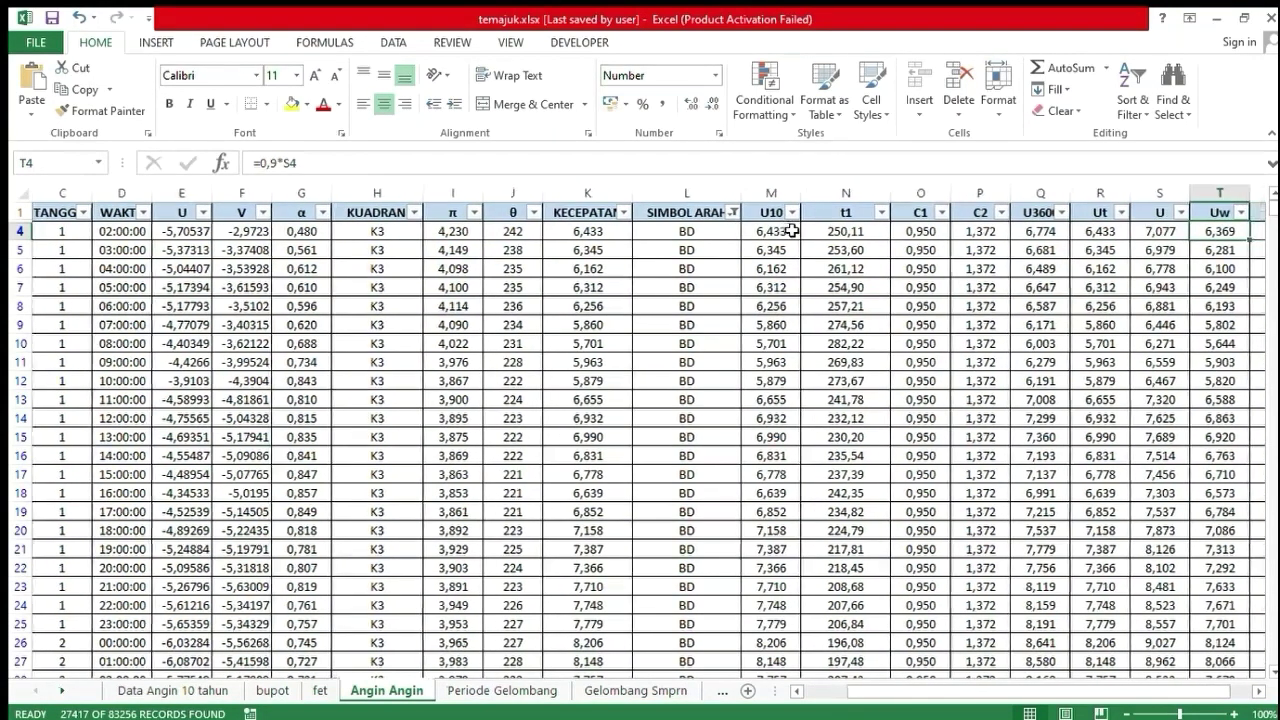
key(Right)
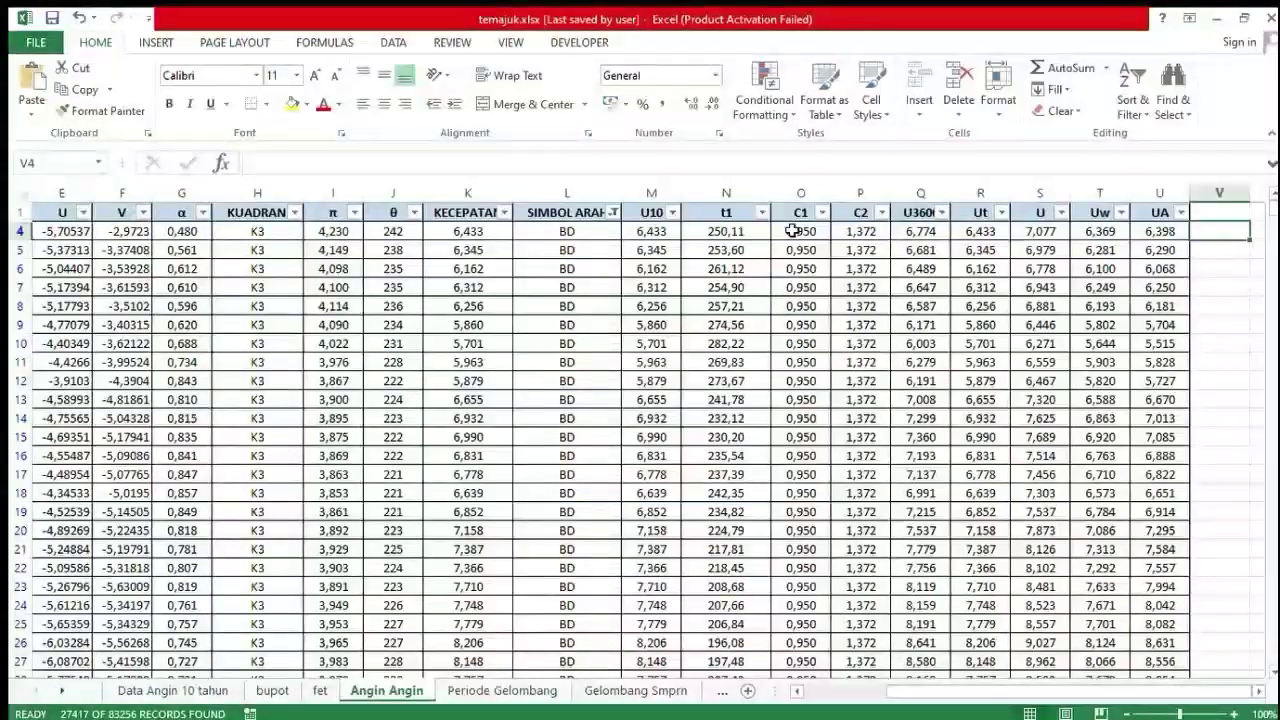
key(Left)
key(Left)
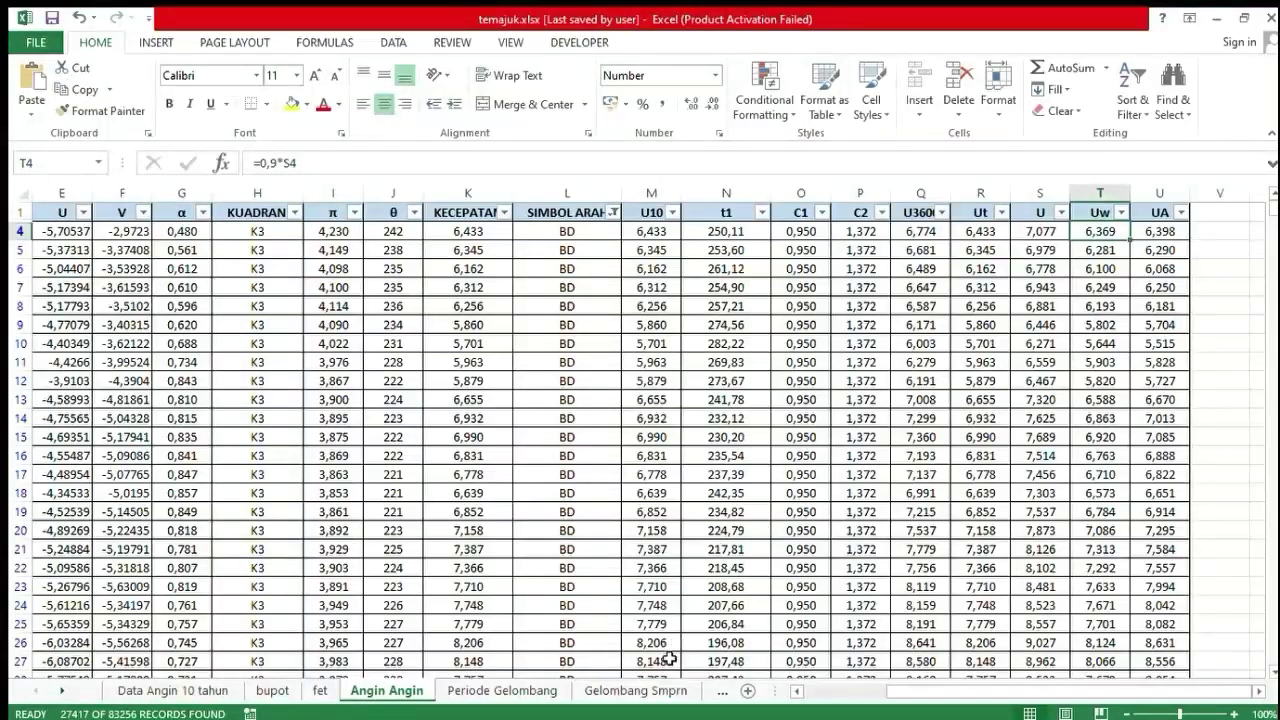
Compare the θ value in G4 of Periode Gelombang with its source formula in J4 of Angin Angin
key(ctrl+Page_Down)
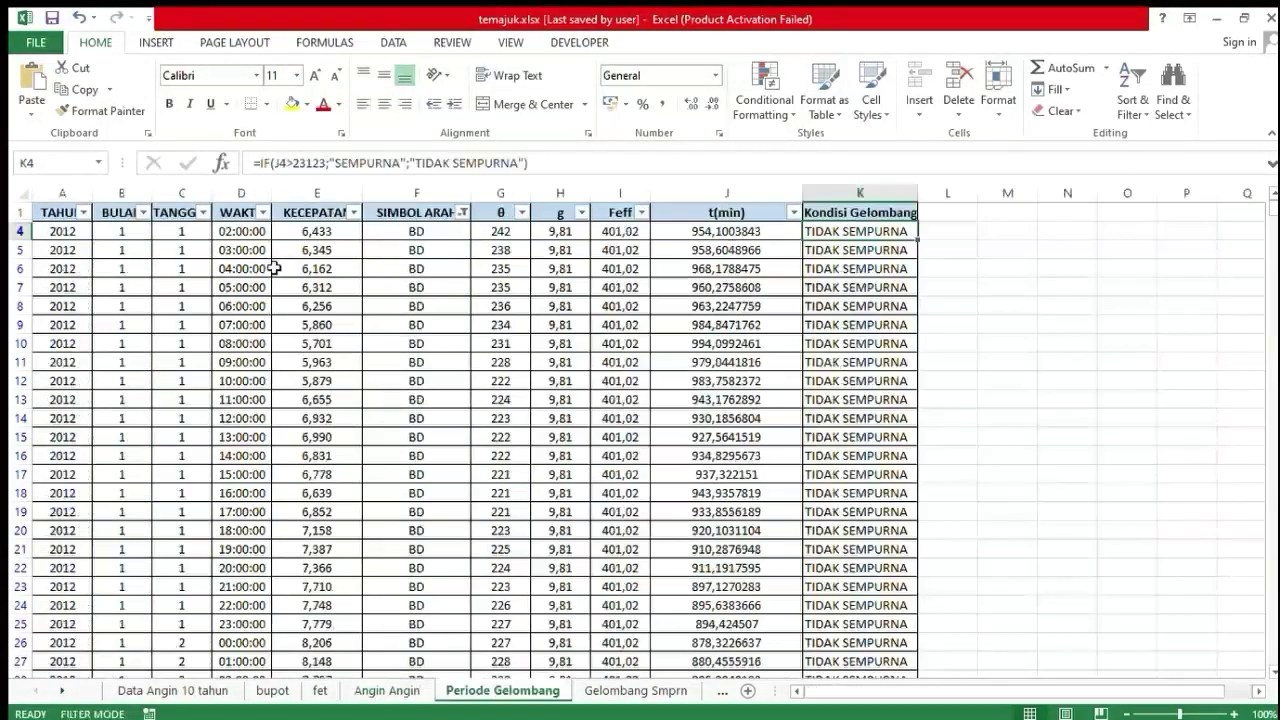
click(503, 235)
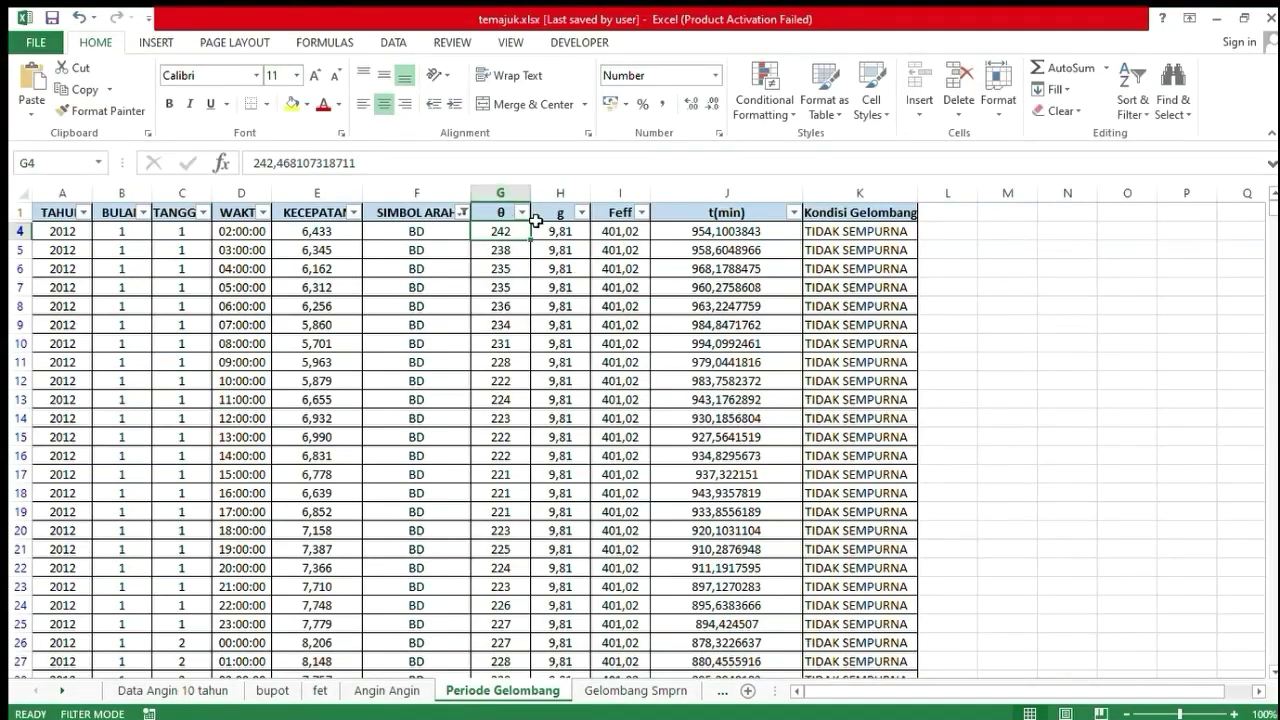
click(390, 690)
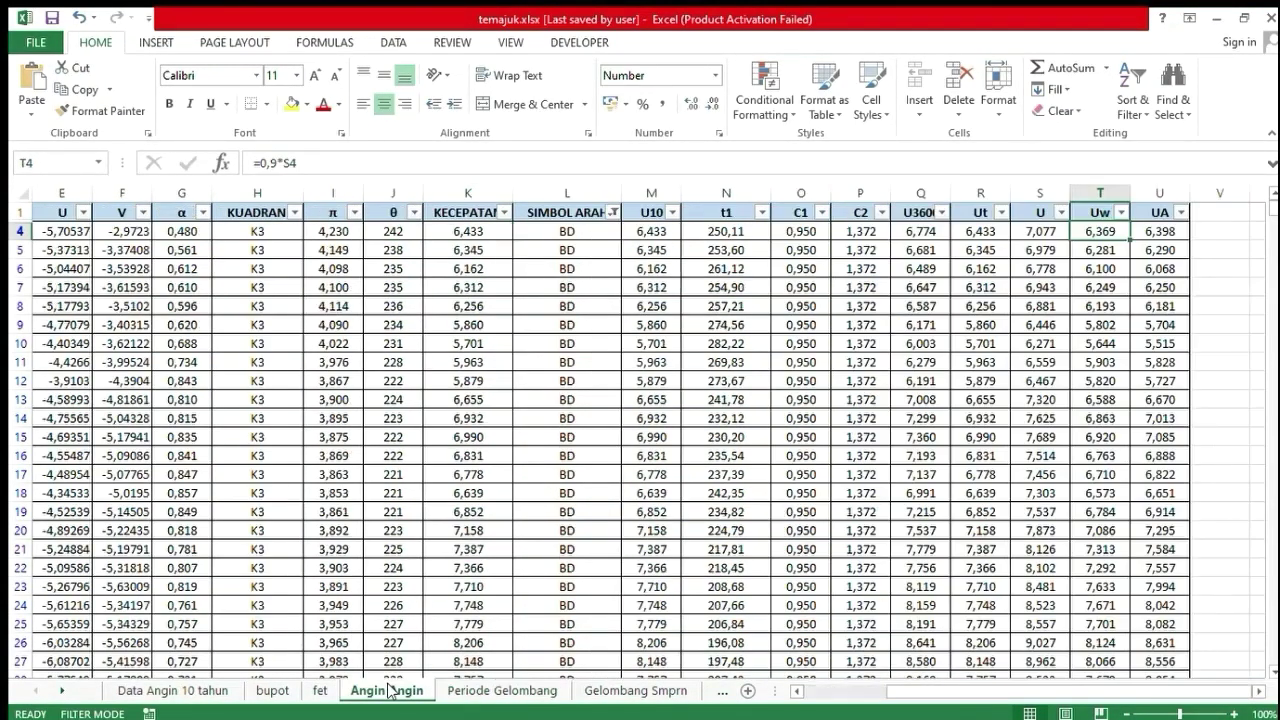
click(396, 238)
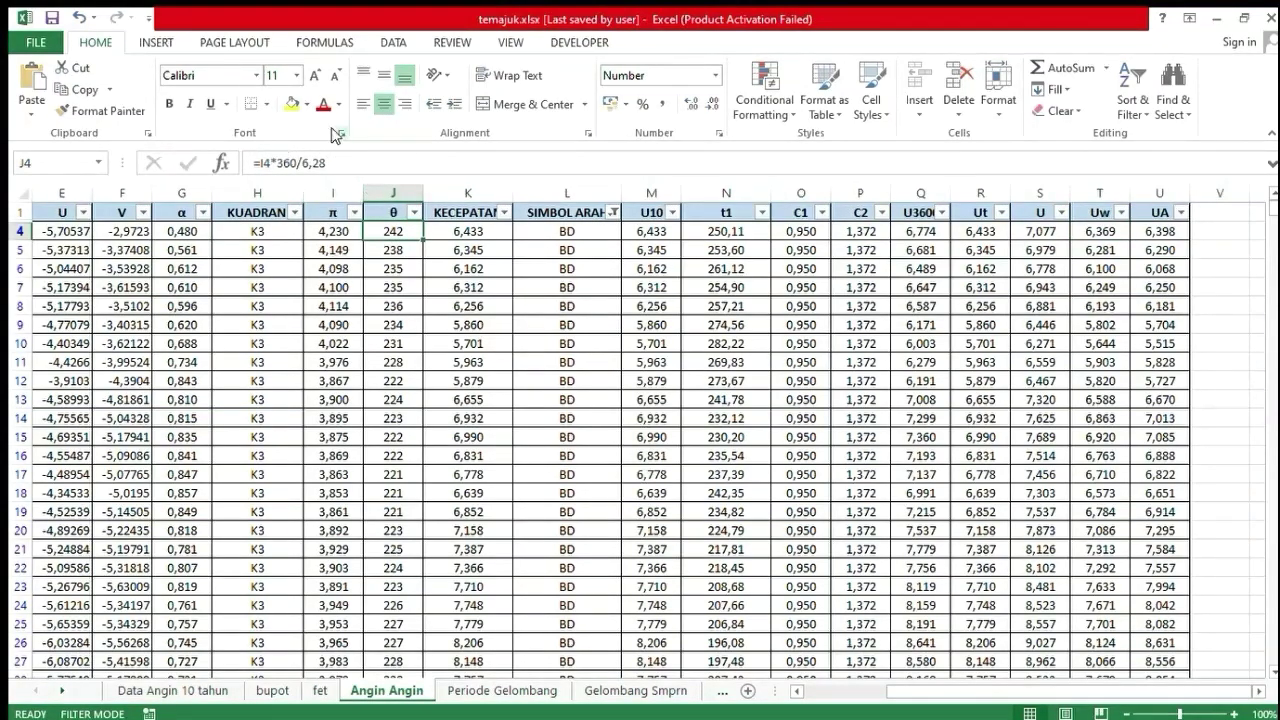
click(502, 690)
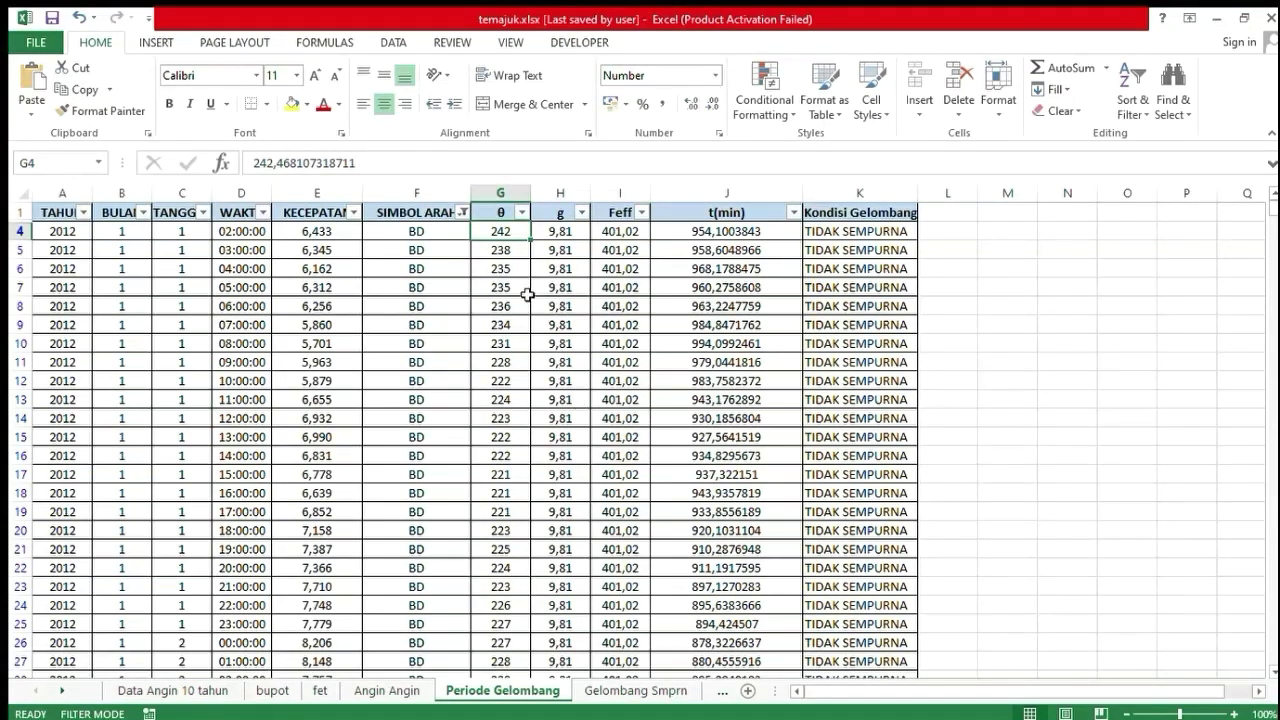
Review Feff and the t(min) formula in row 4 of Periode Gelombang, and the condition formulas down the Kondisi Gelombang column
click(625, 238)
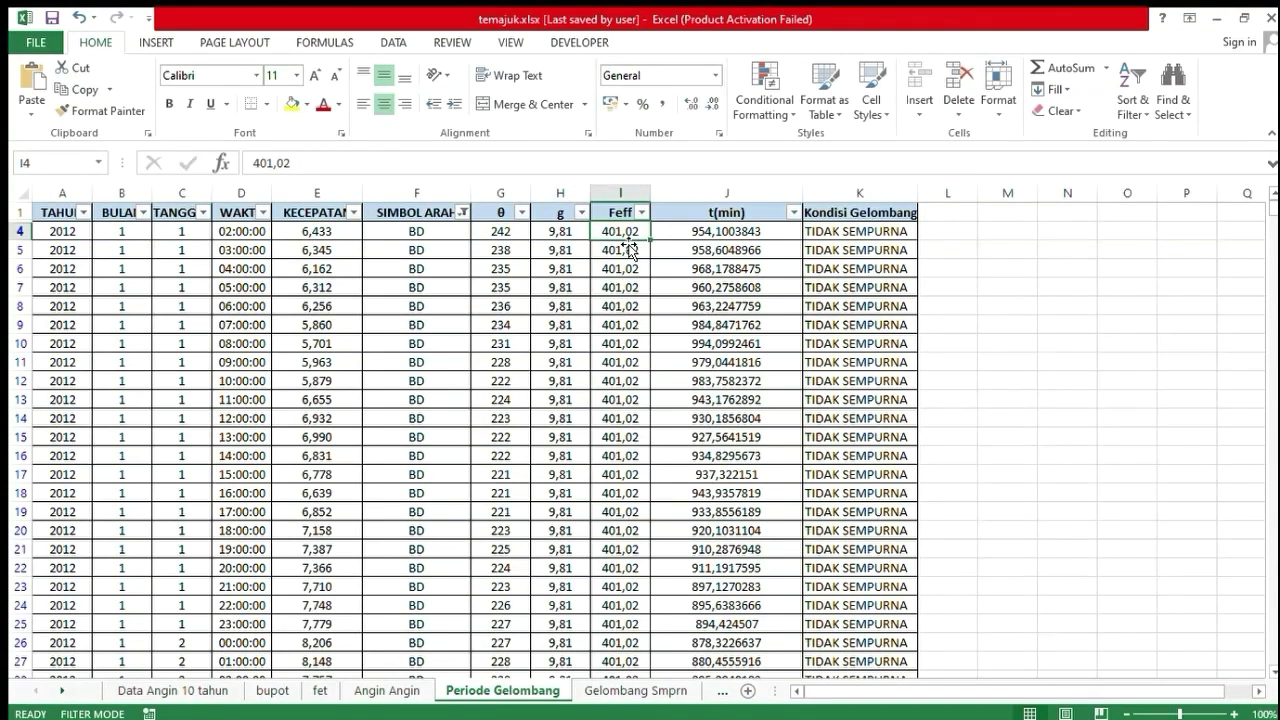
click(702, 236)
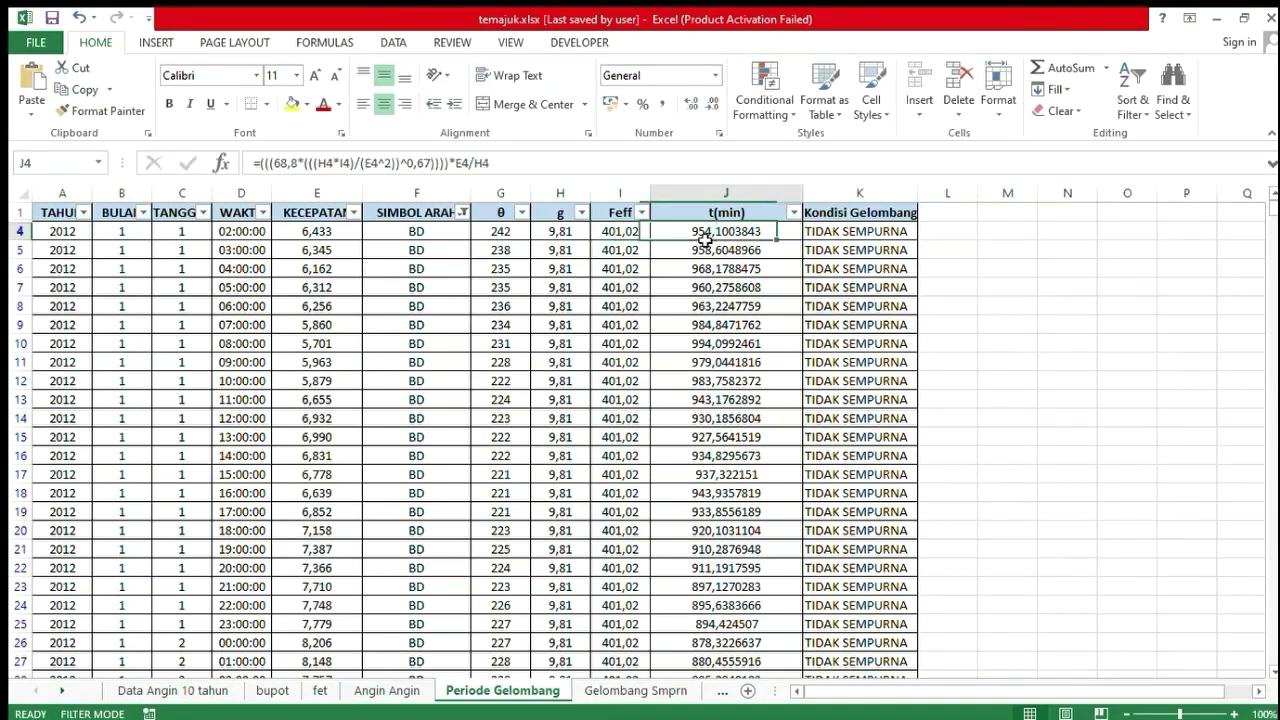
click(839, 236)
key(Up)
key(Down)
key(Down)
key(Down)
key(Down)
key(Down)
key(Down)
key(Down)
key(Down)
key(Down)
key(Down)
key(Down)
key(Down)
key(Down)
key(Down)
key(Down)
key(Down)
key(Down)
key(Down)
key(Down)
key(Down)
key(Down)
key(Down)
key(Down)
key(Down)
key(Down)
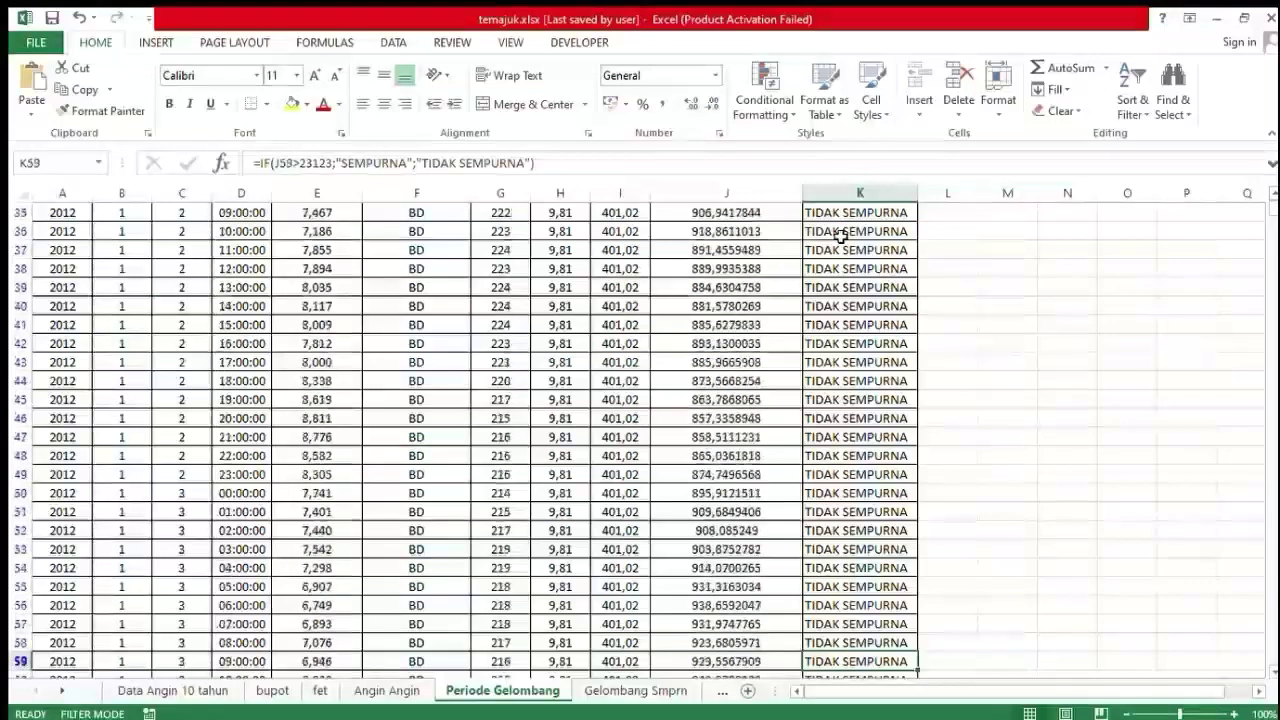
Review the kondisi column on Gelombang Smprn and the Tinggi Gelombang and Periode Gelombang formulas in row 2 of Duration Limited
click(620, 689)
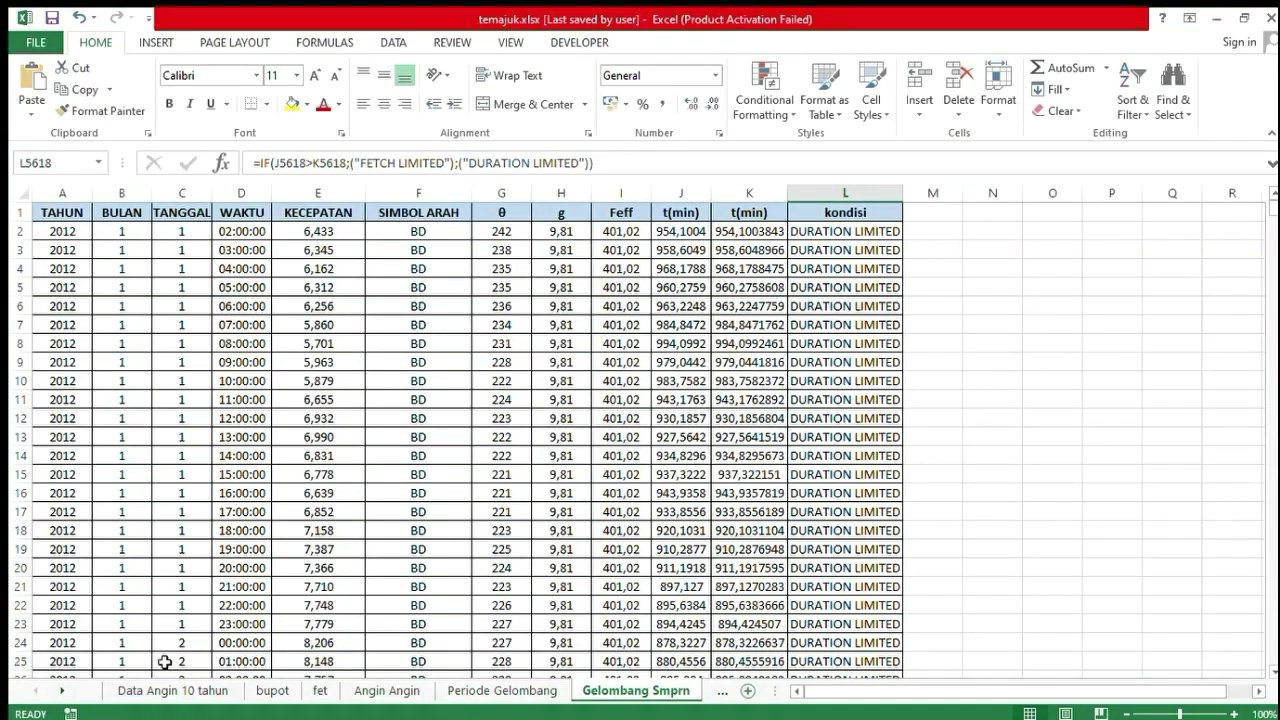
click(62, 690)
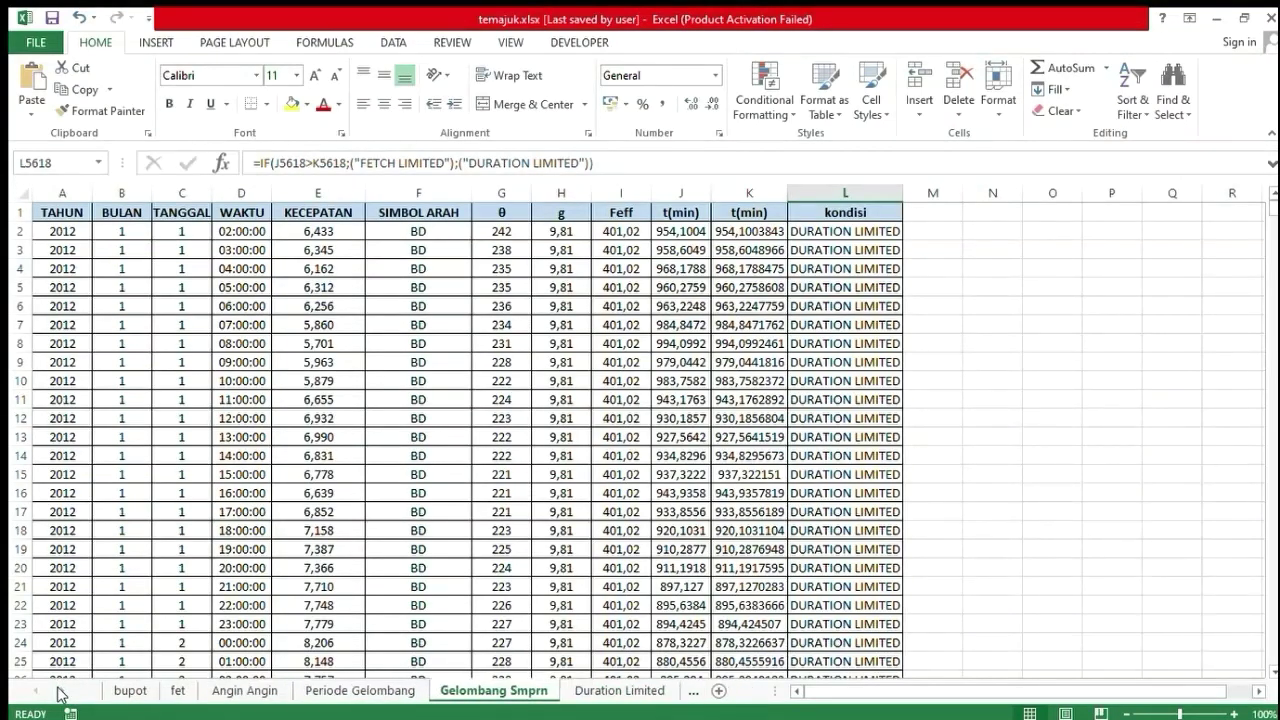
click(585, 692)
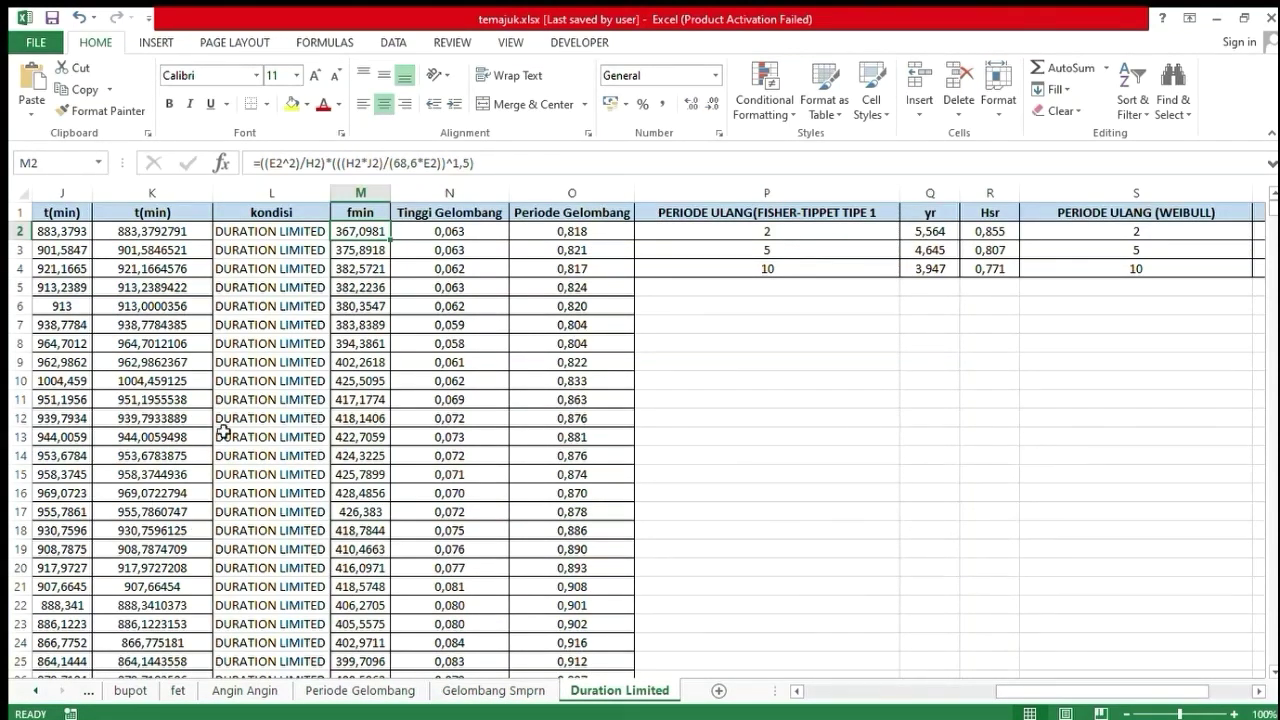
click(462, 231)
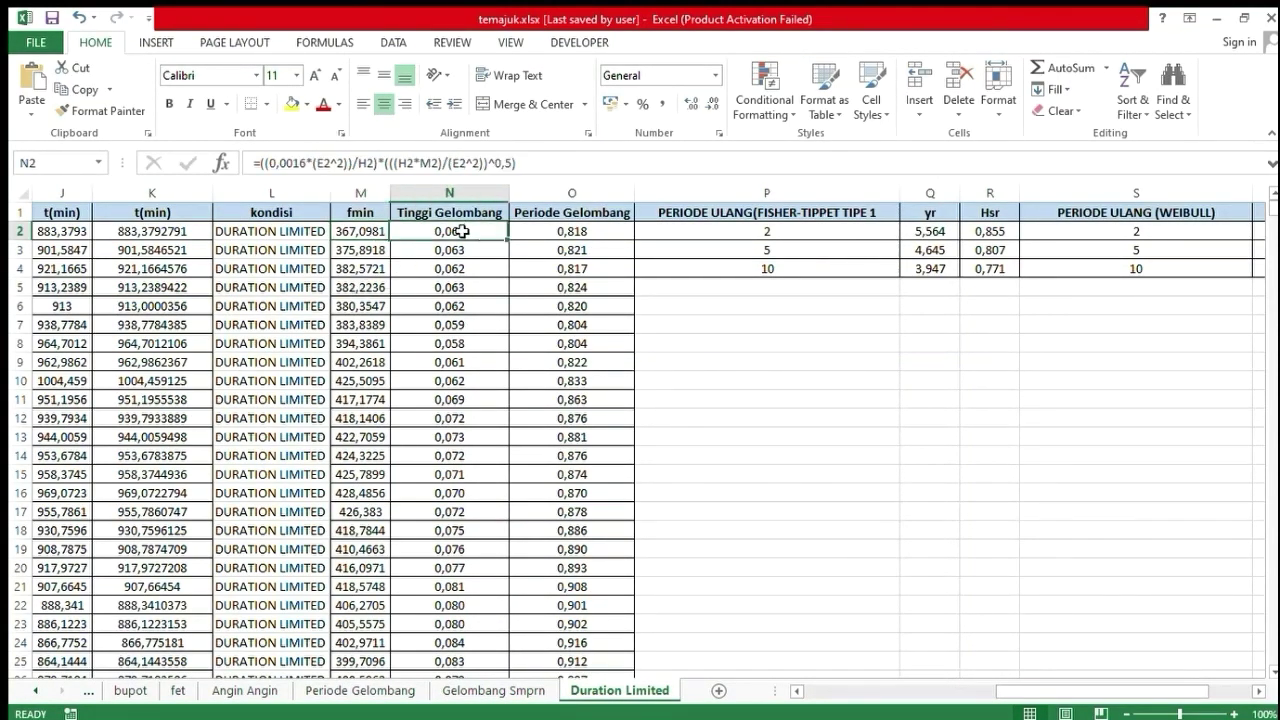
click(524, 235)
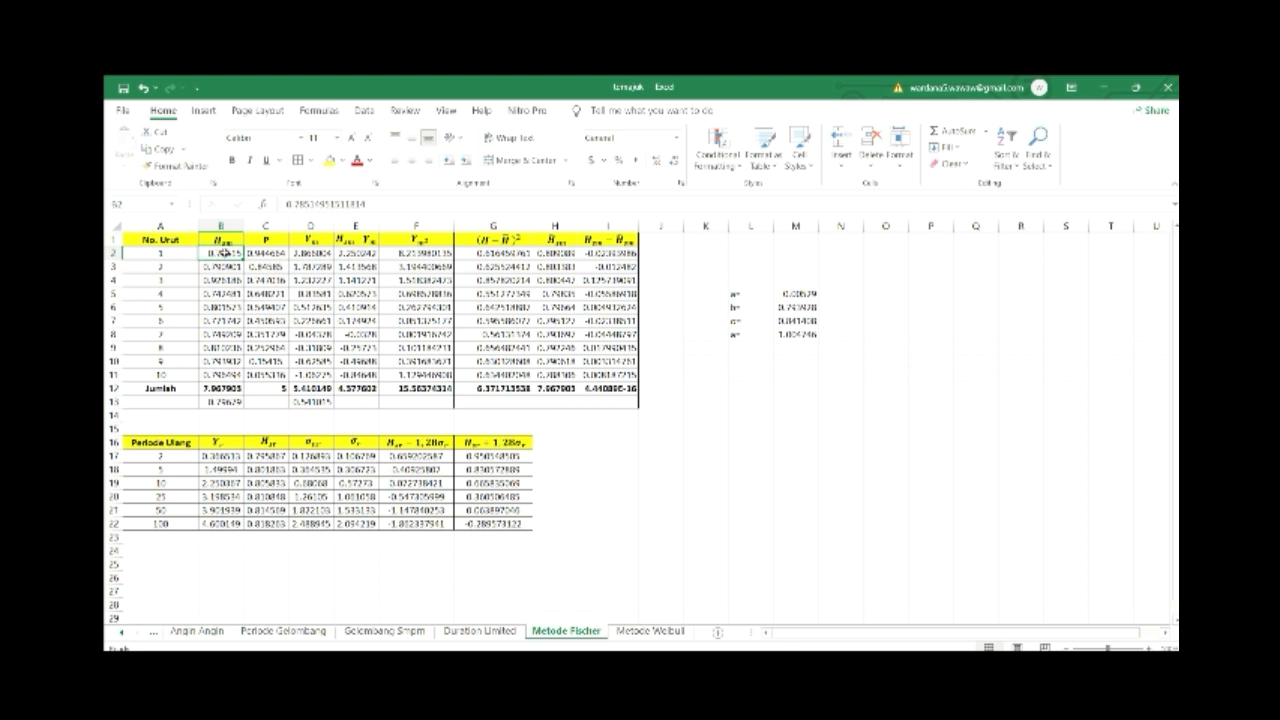
Trace the first Hsm value in B2 of Metode Fischer to the Periode Gelombang average in P6 of Duration Limited
click(172, 253)
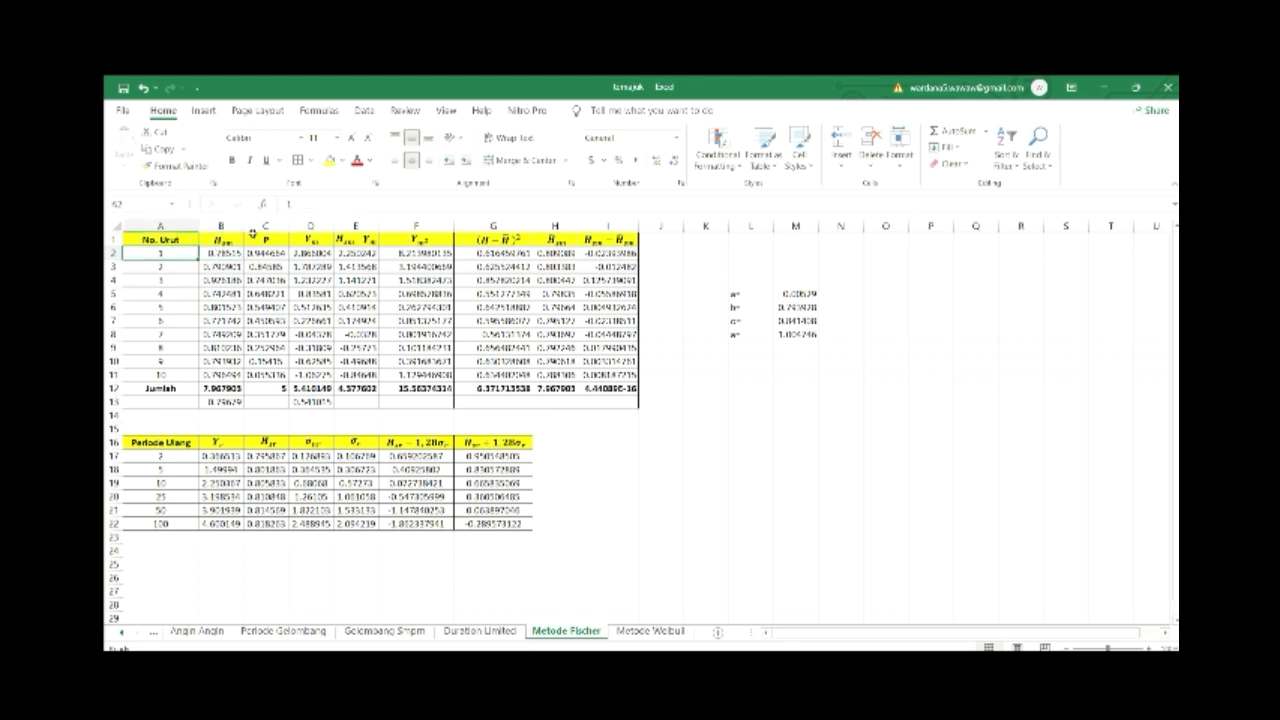
click(226, 256)
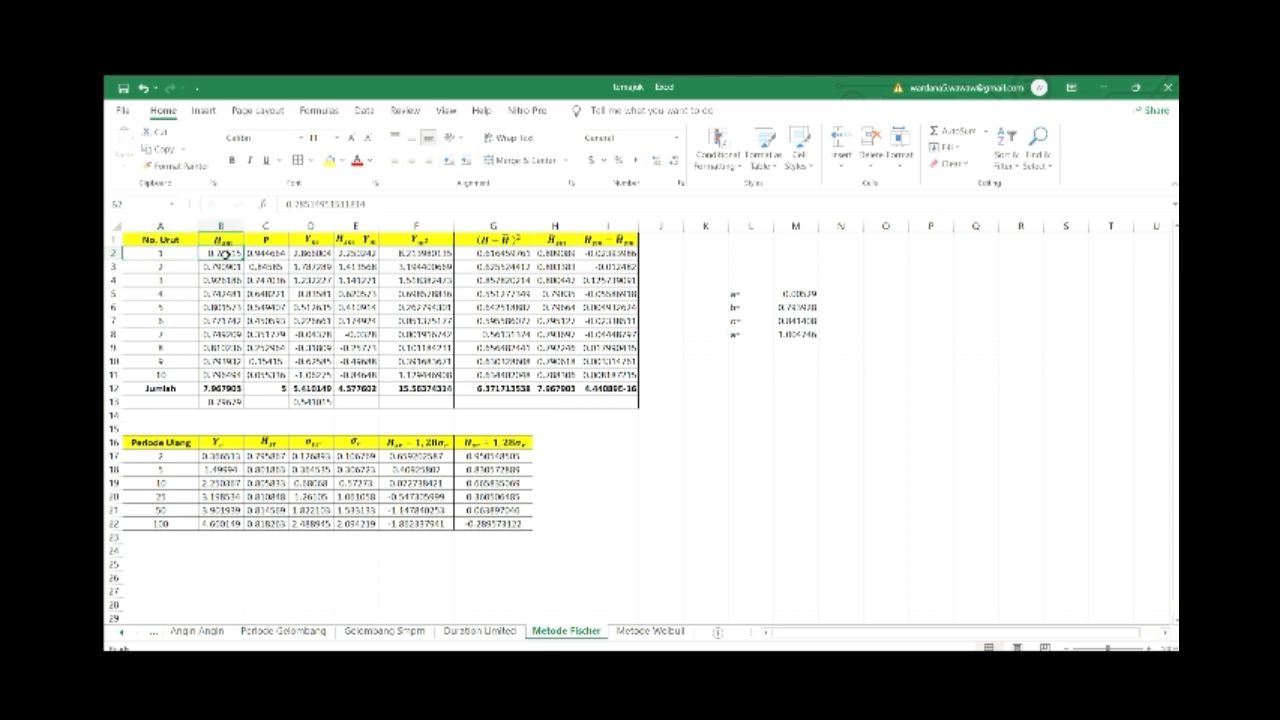
click(474, 631)
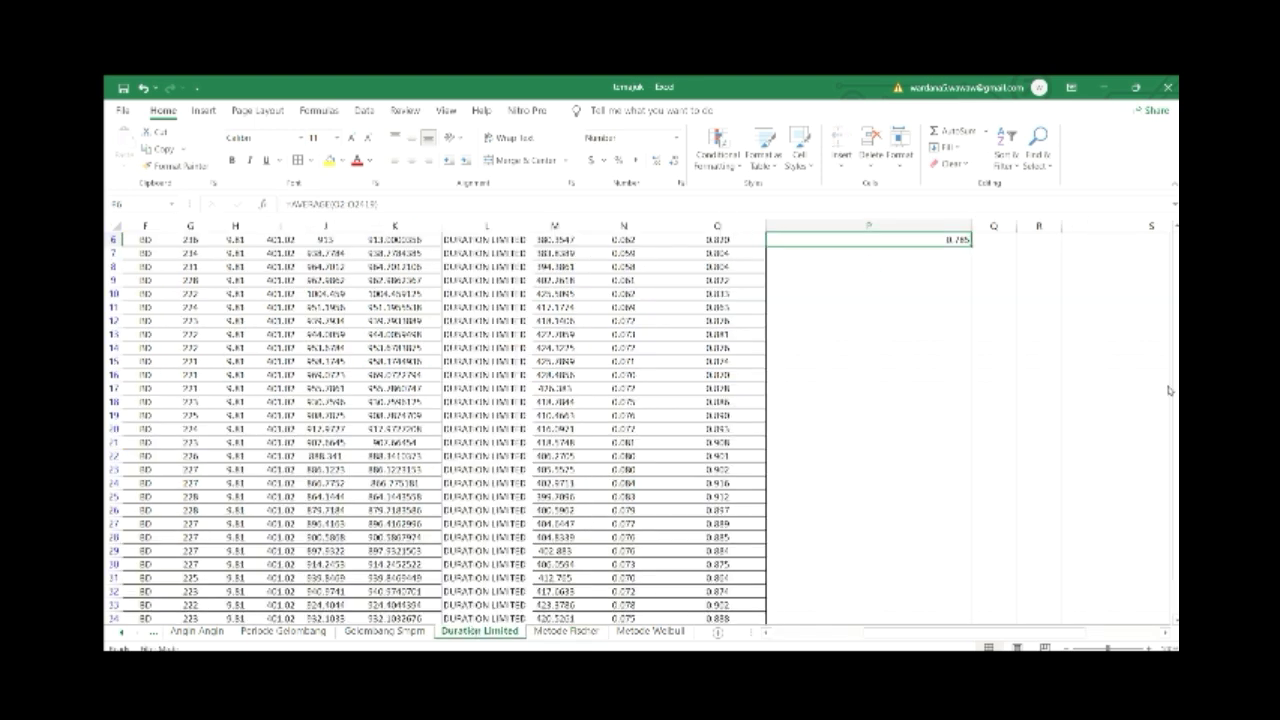
scroll(1169, 390, up, 2)
click(729, 251)
click(911, 303)
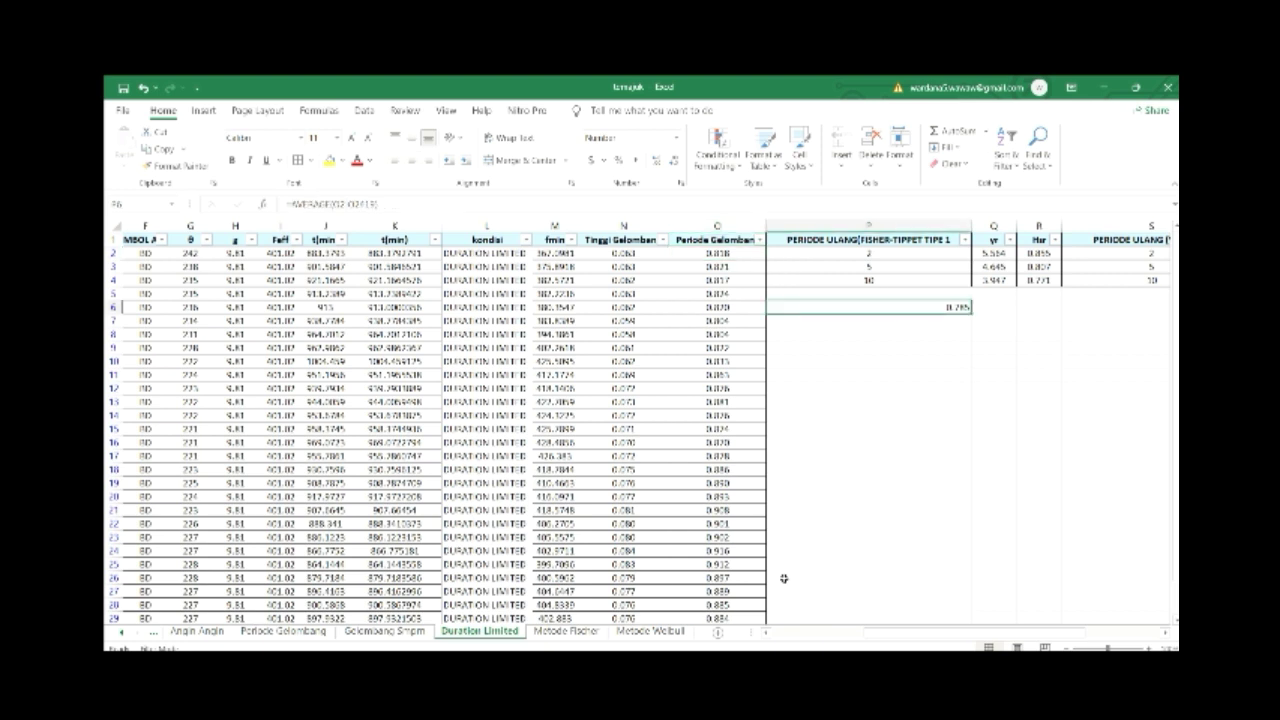
drag(905, 627, 779, 628)
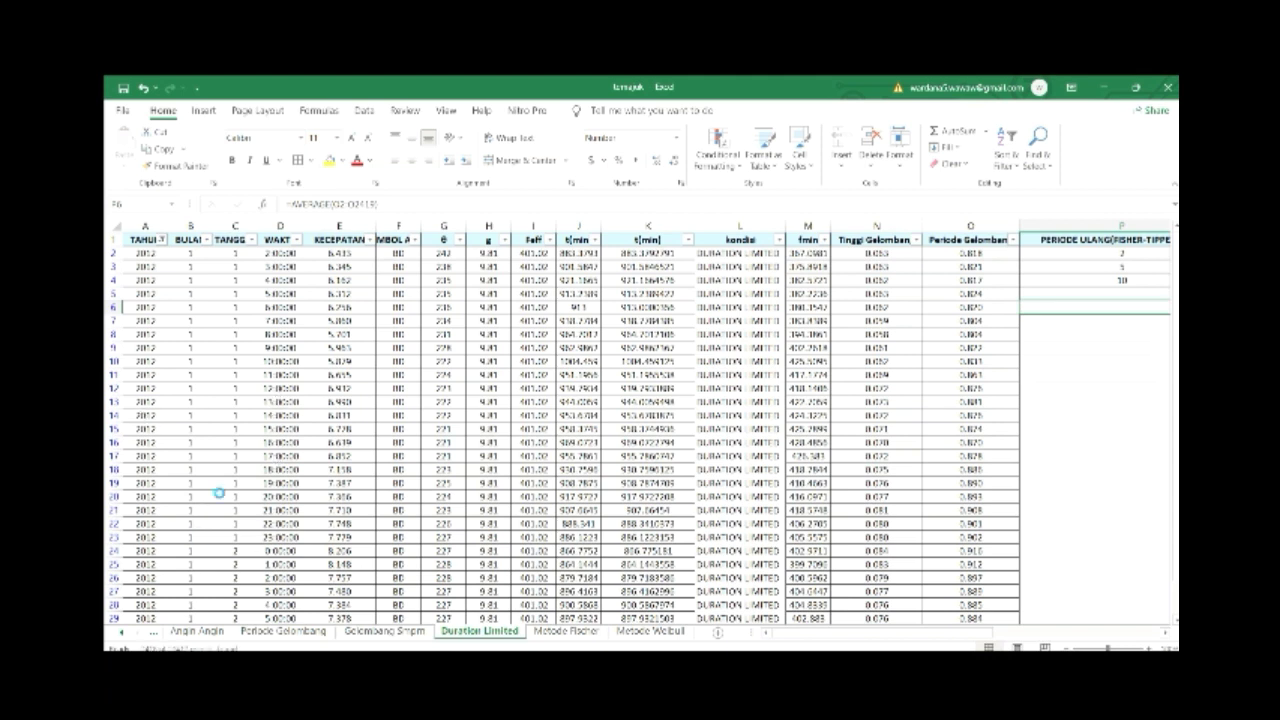
drag(964, 633, 1073, 622)
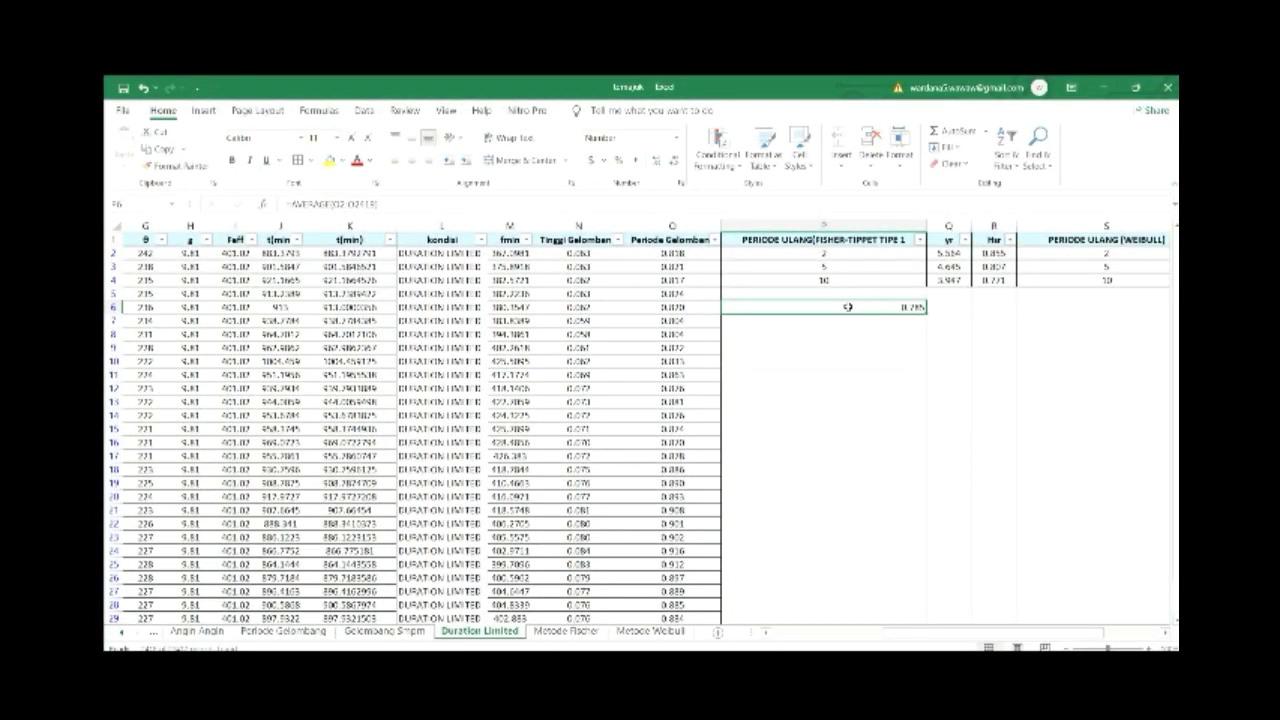
Re-enter the 2012 Periode Gelombang average in P6 of Duration Limited as =average(O2:O2419)
click(420, 198)
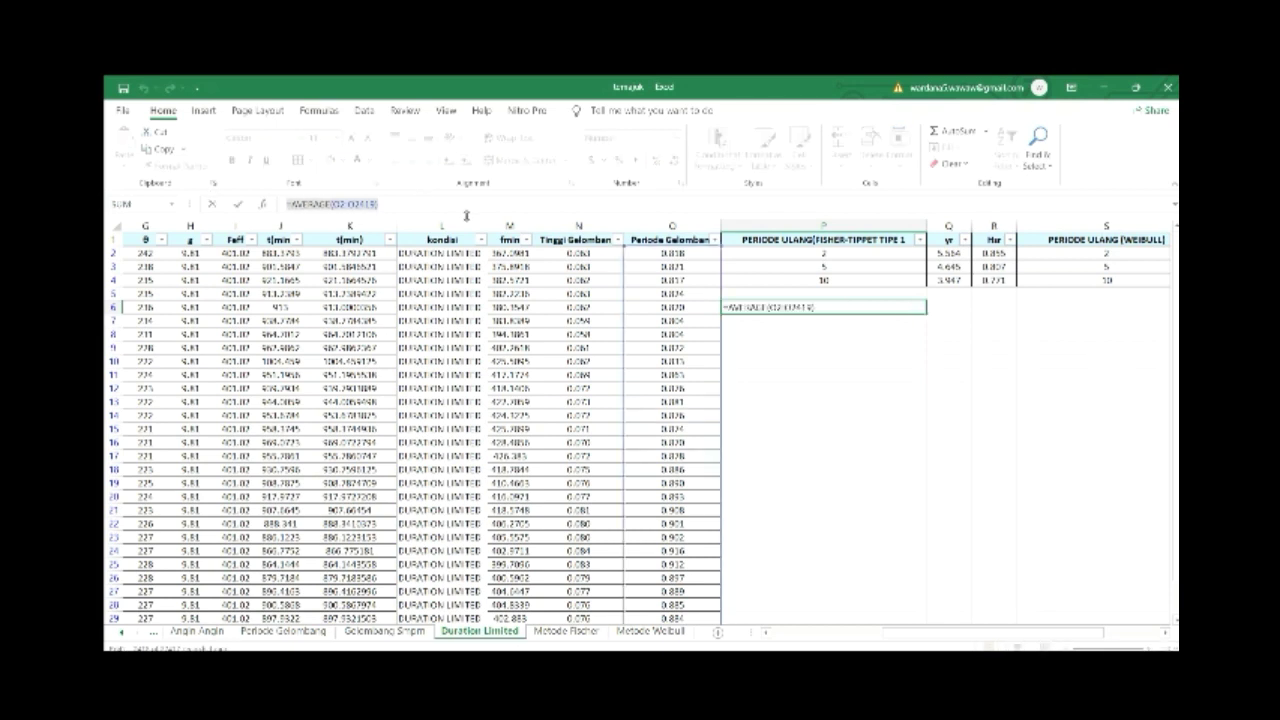
text(=average()
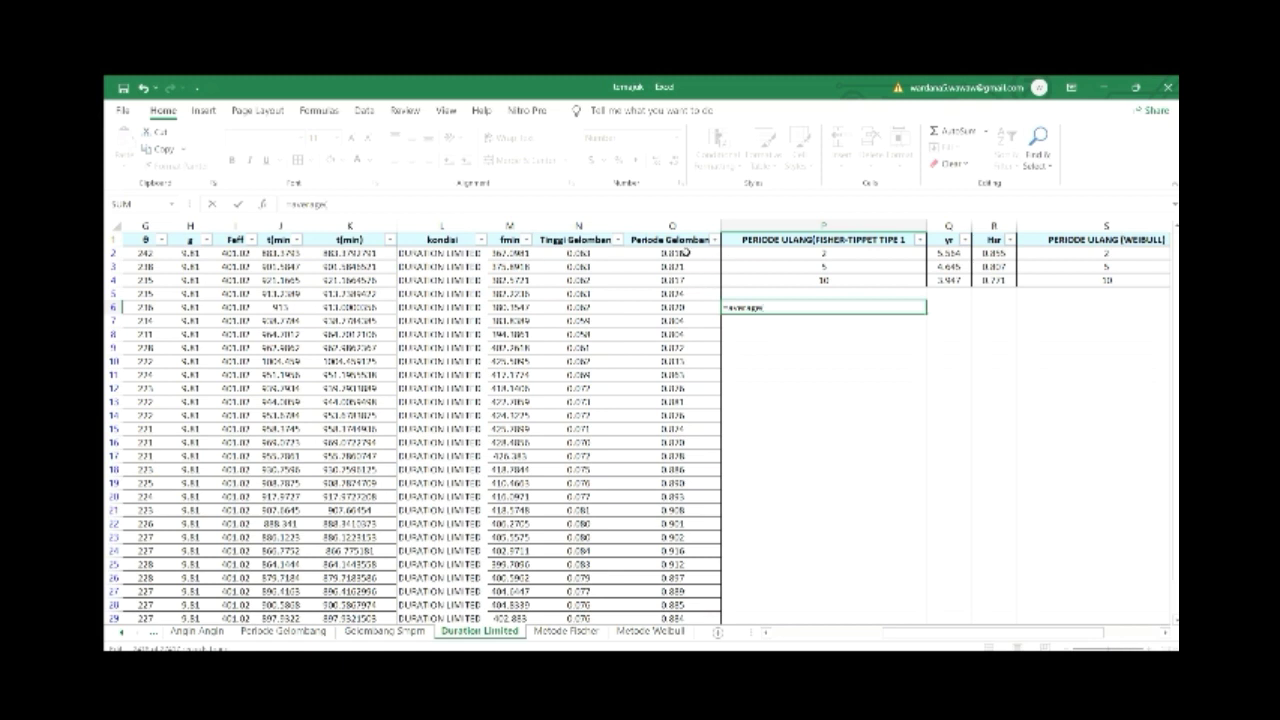
click(684, 253)
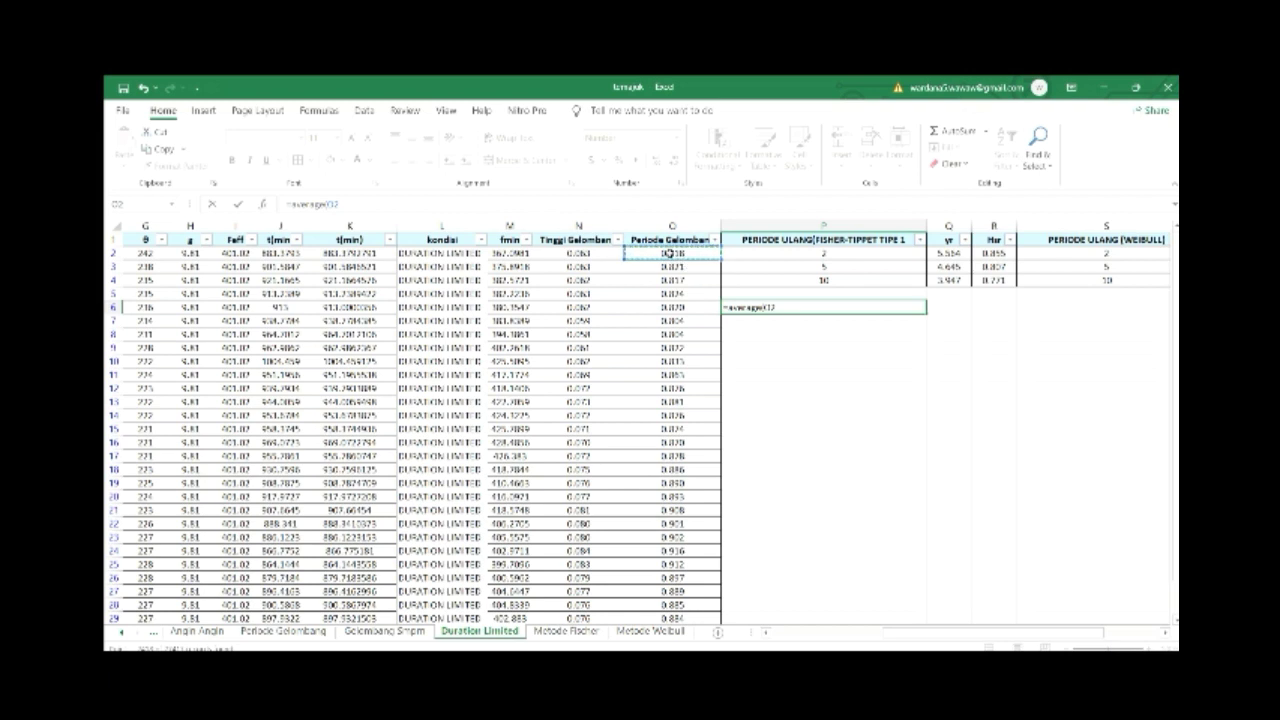
key(ctrl+shift+Down)
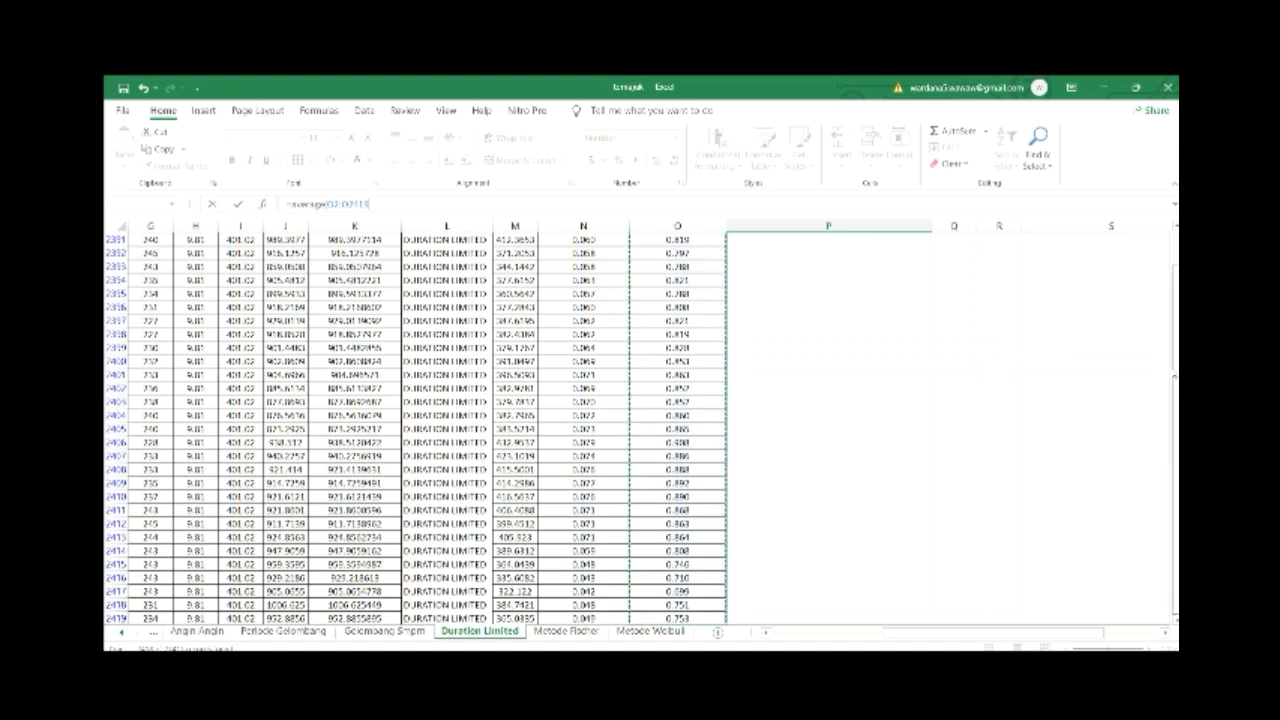
drag(1175, 376, 1175, 298)
text())
key(Return)
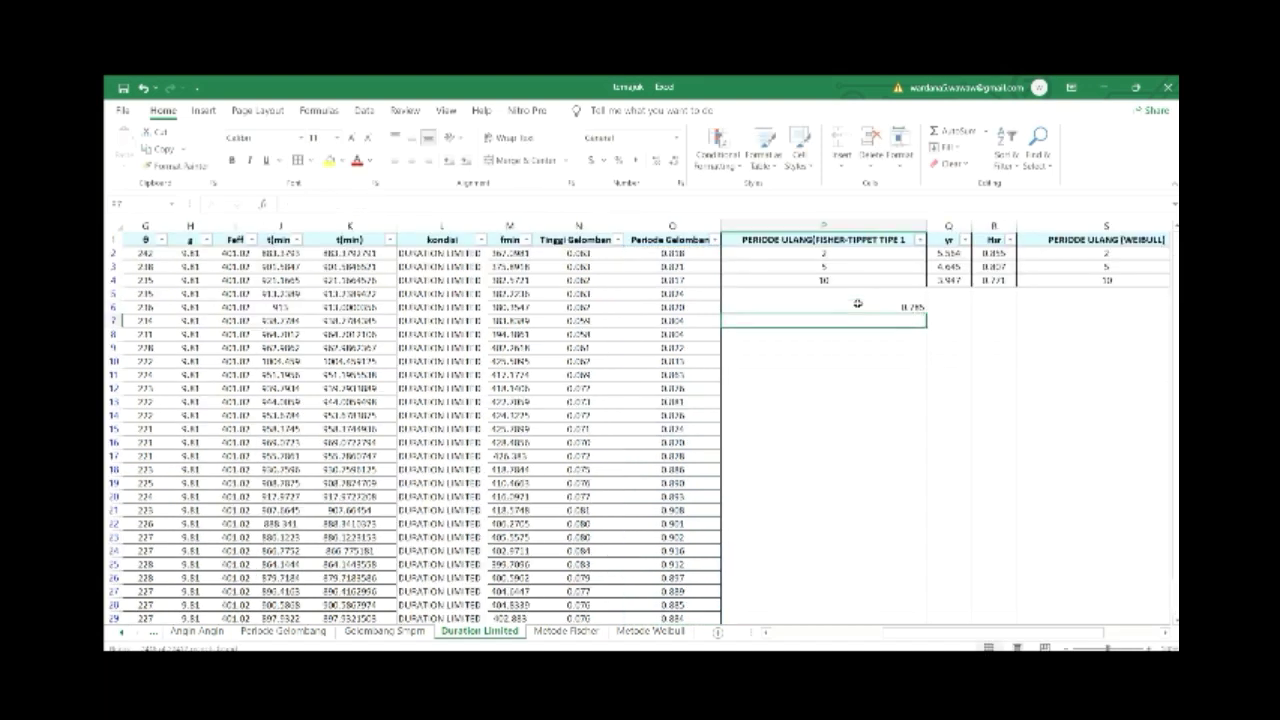
Copy the average in P6 and compare the Hsm cells on Metode Fischer with the 2013 rows of Duration Limited
click(912, 306)
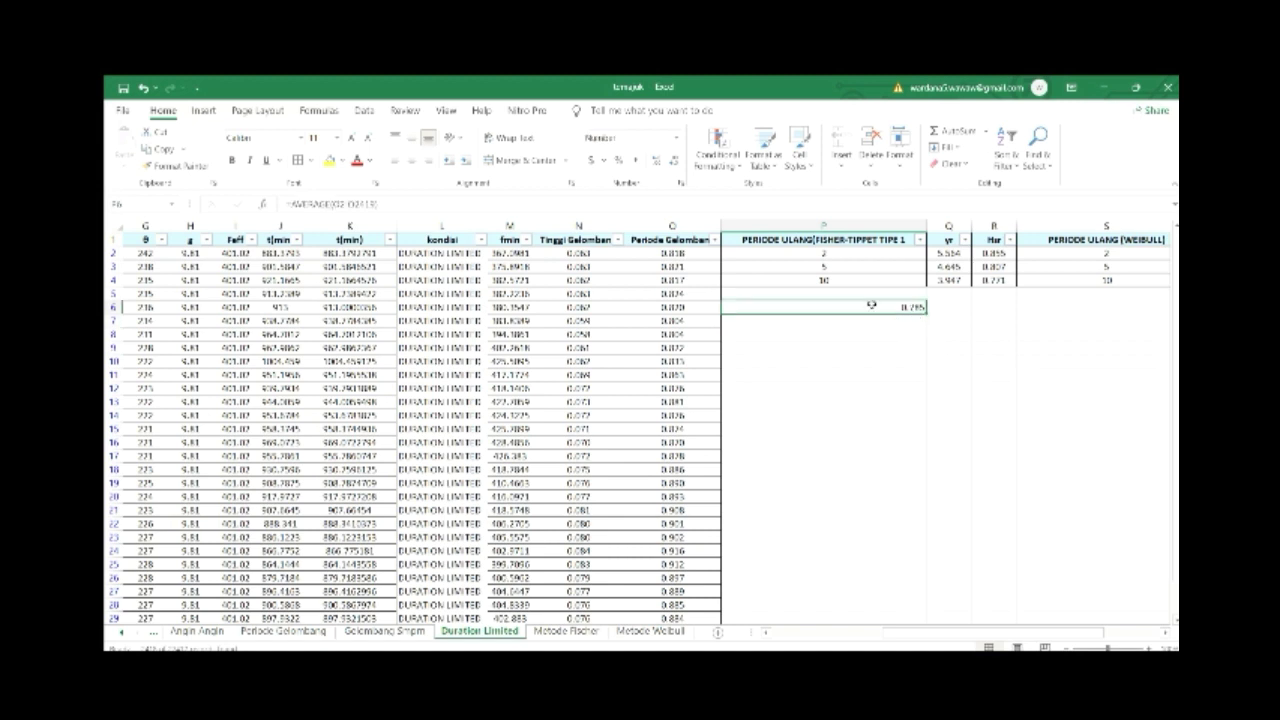
key(ctrl+c)
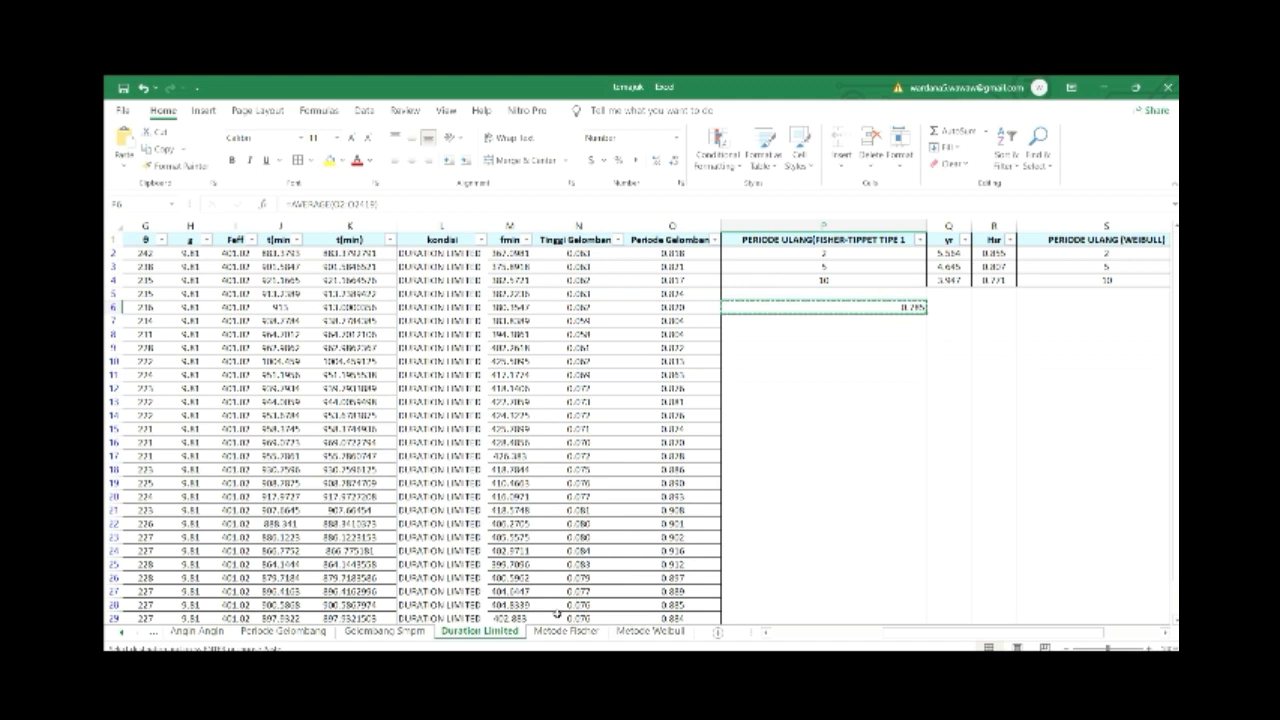
click(567, 631)
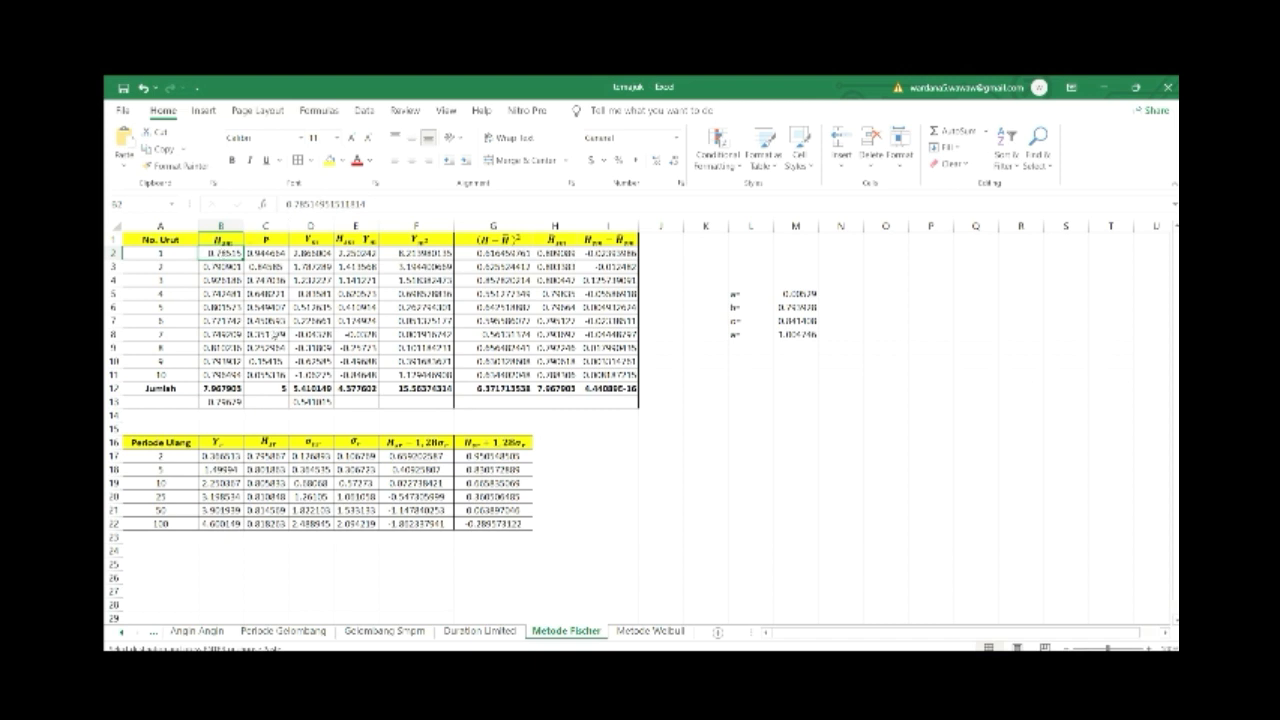
click(229, 267)
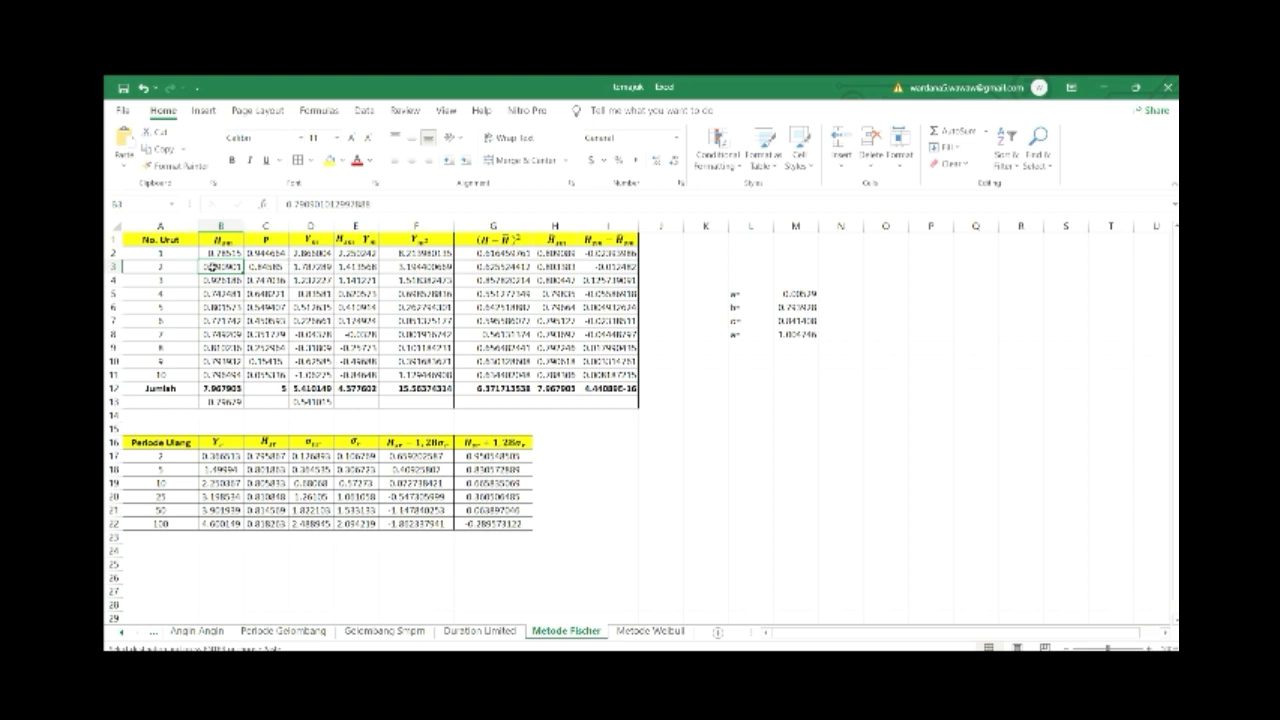
click(480, 631)
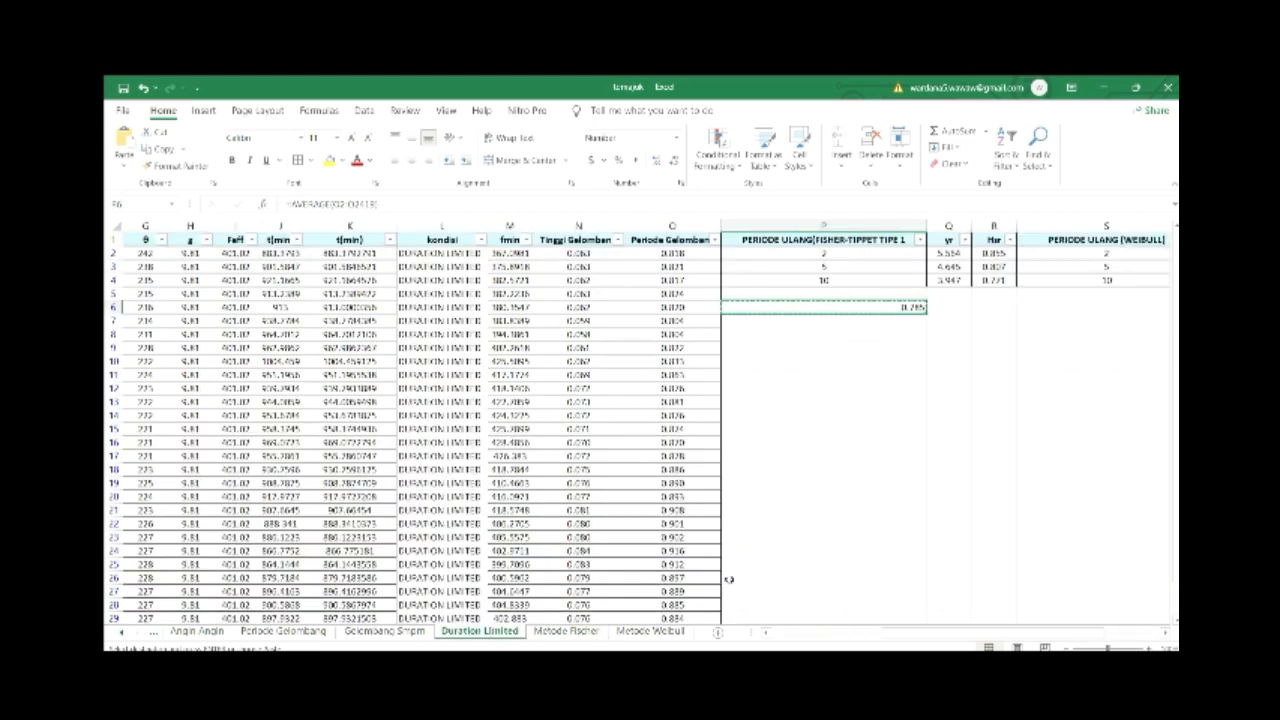
drag(903, 634, 776, 635)
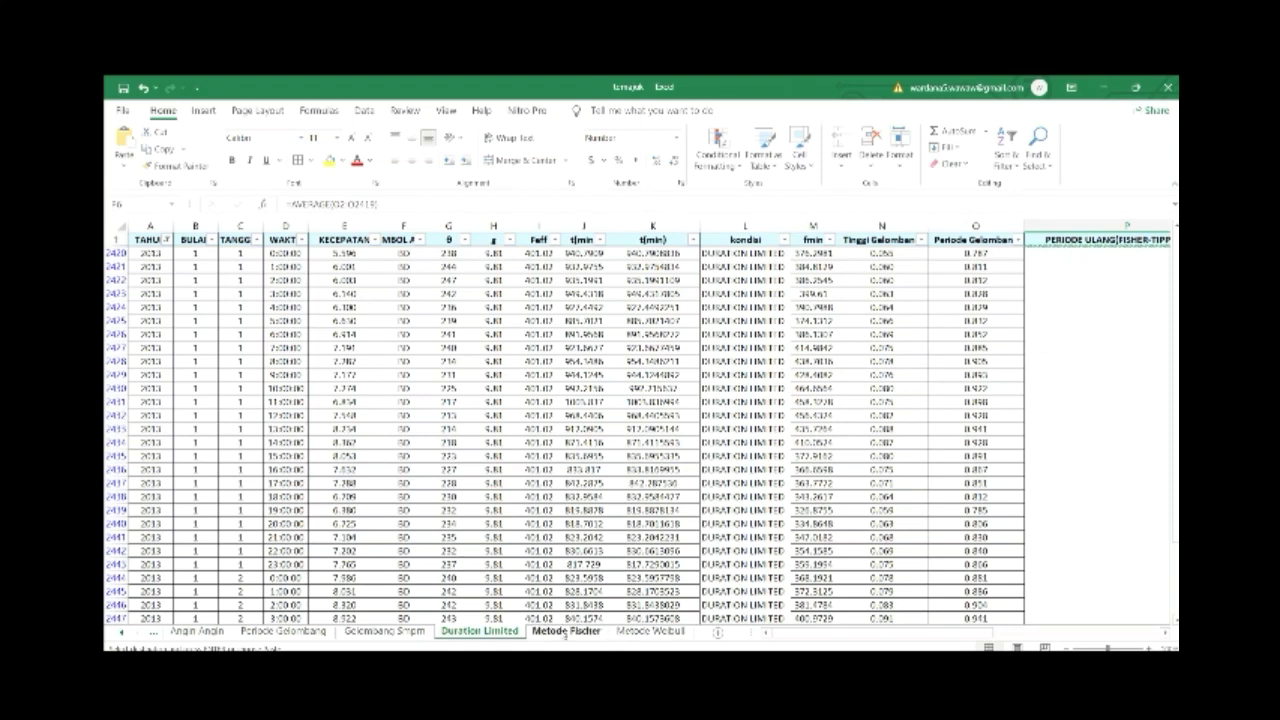
Review the P, Ym and Hsm·Ym formulas in row 2 of Metode Fischer
click(566, 631)
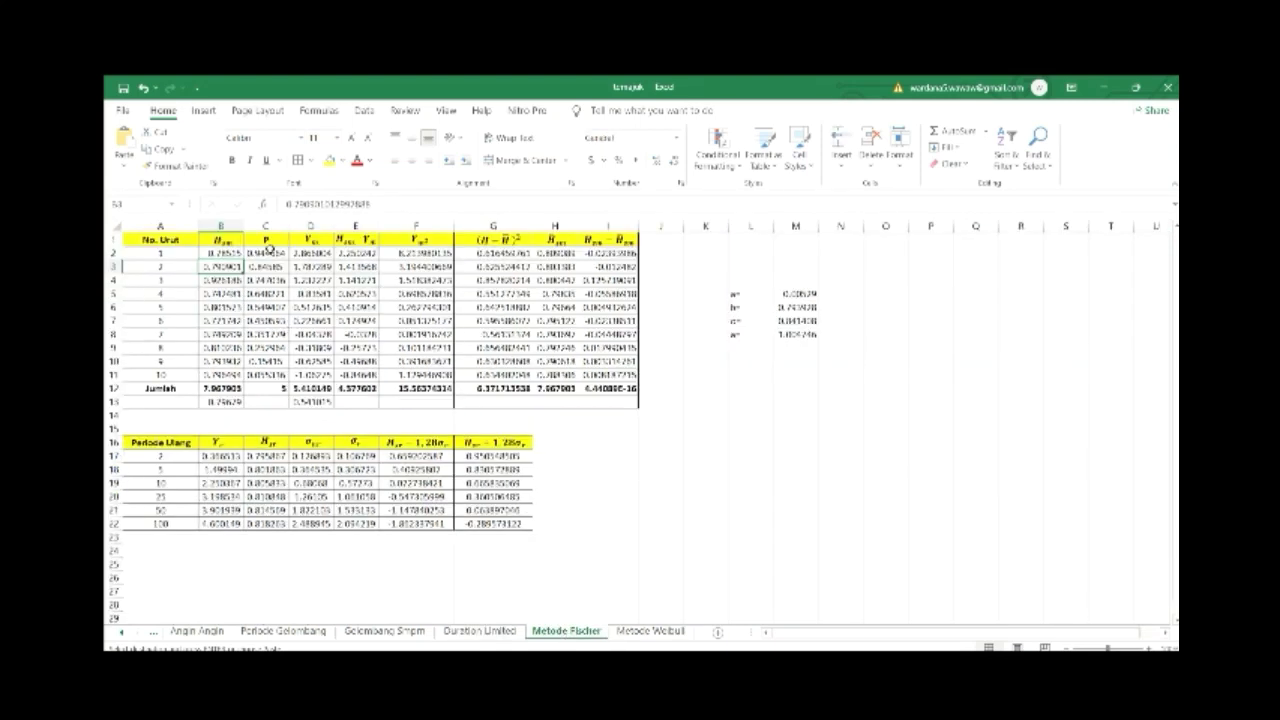
click(275, 253)
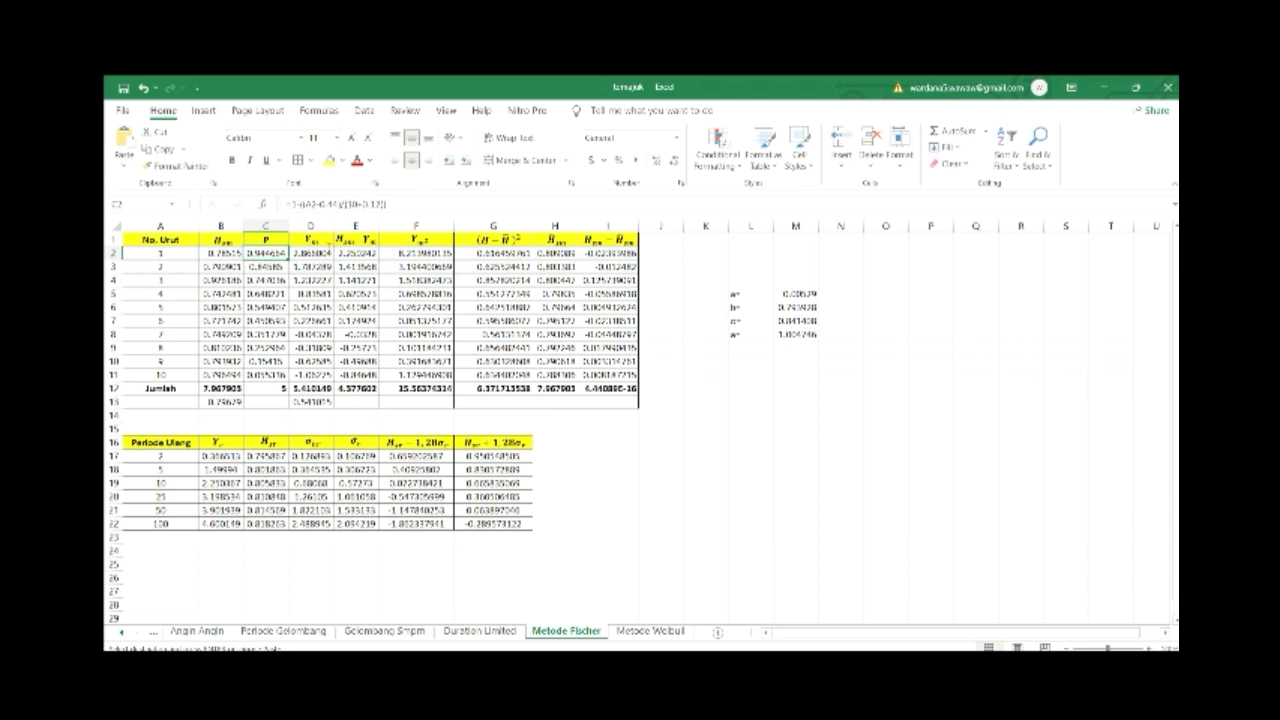
click(307, 254)
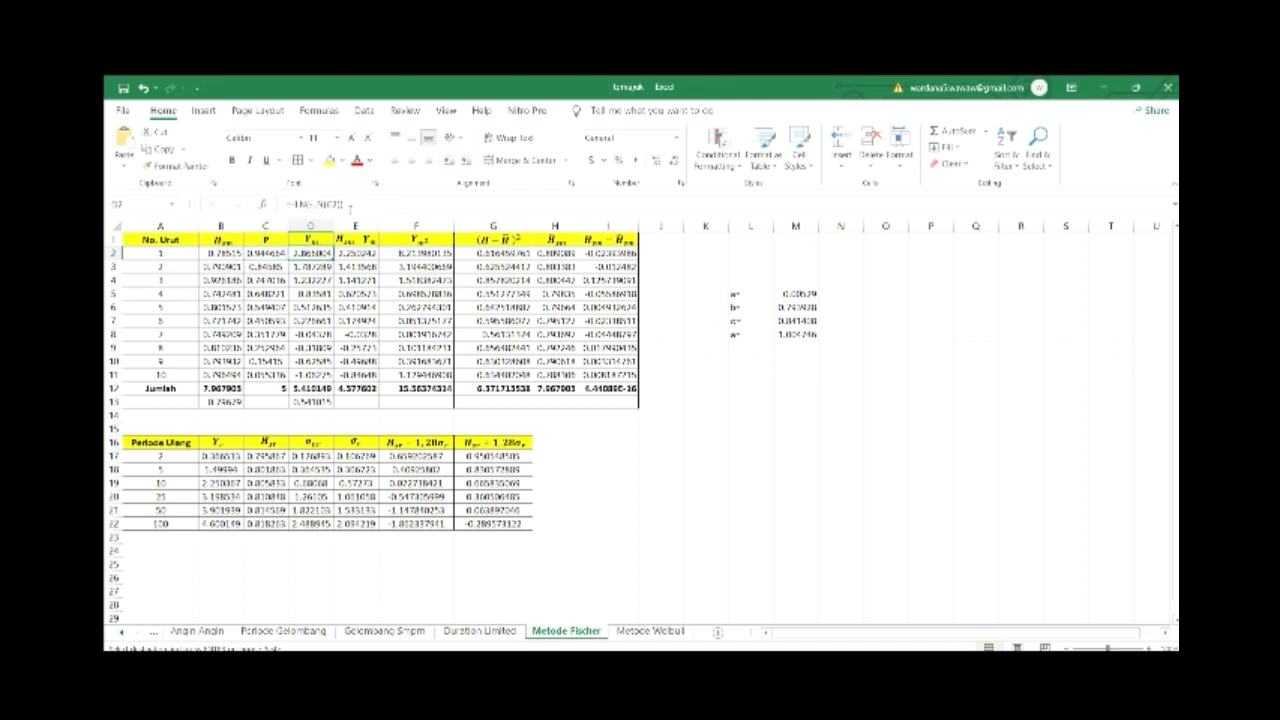
click(378, 203)
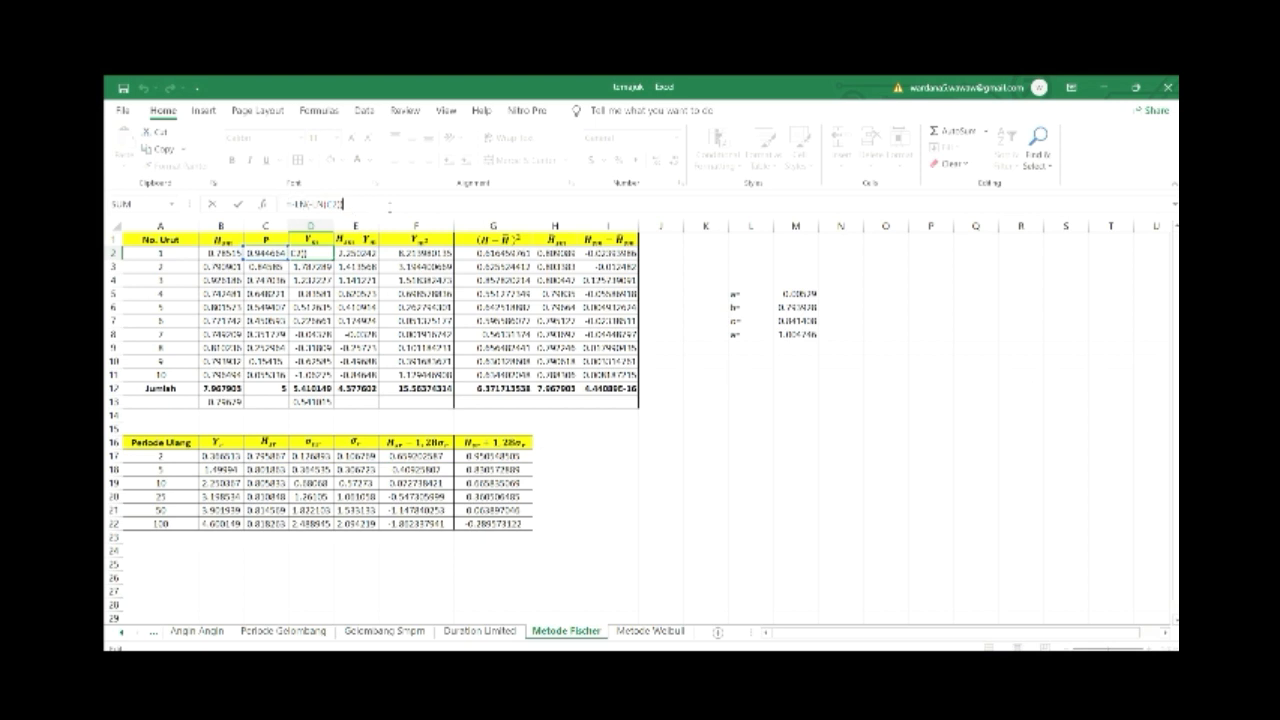
key(Return)
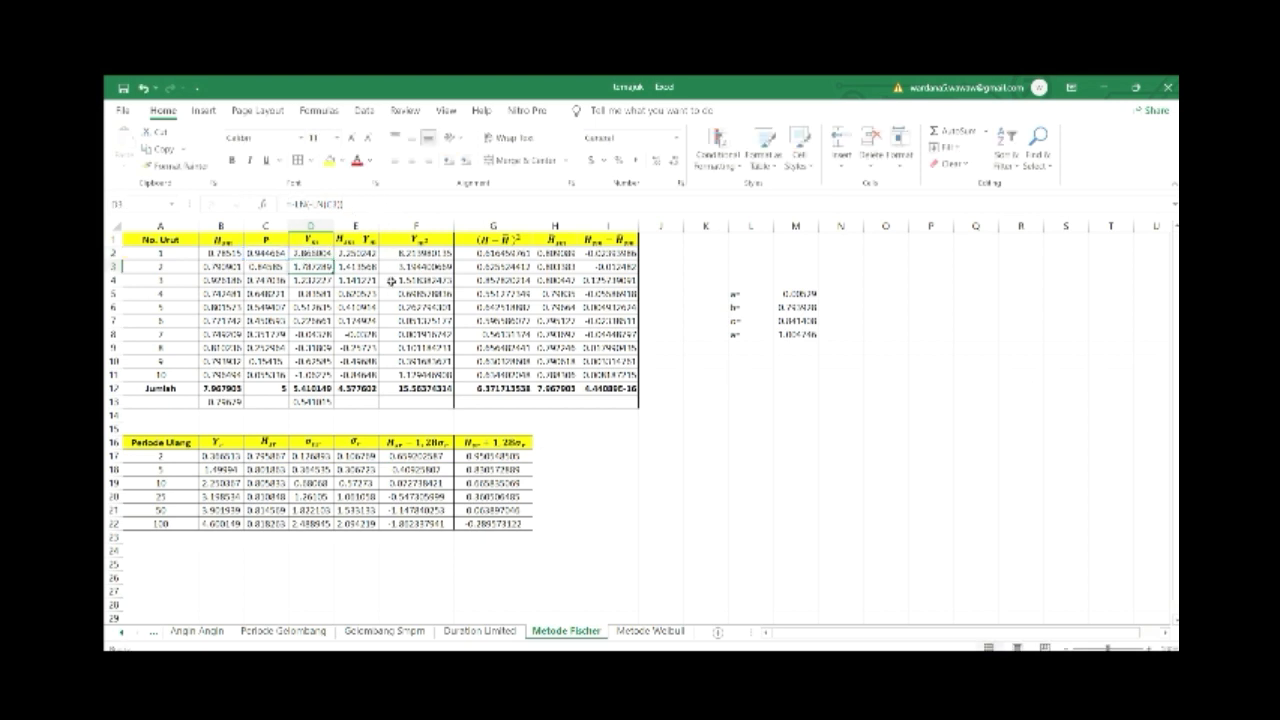
click(358, 254)
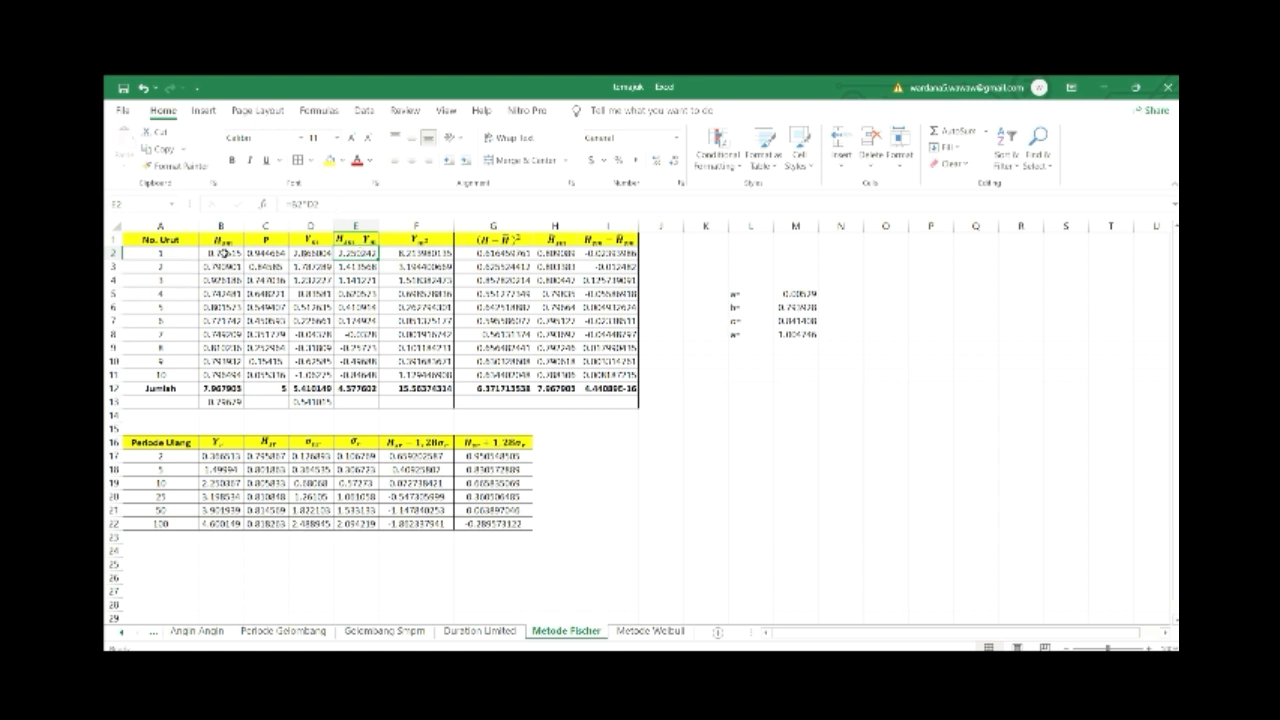
click(350, 204)
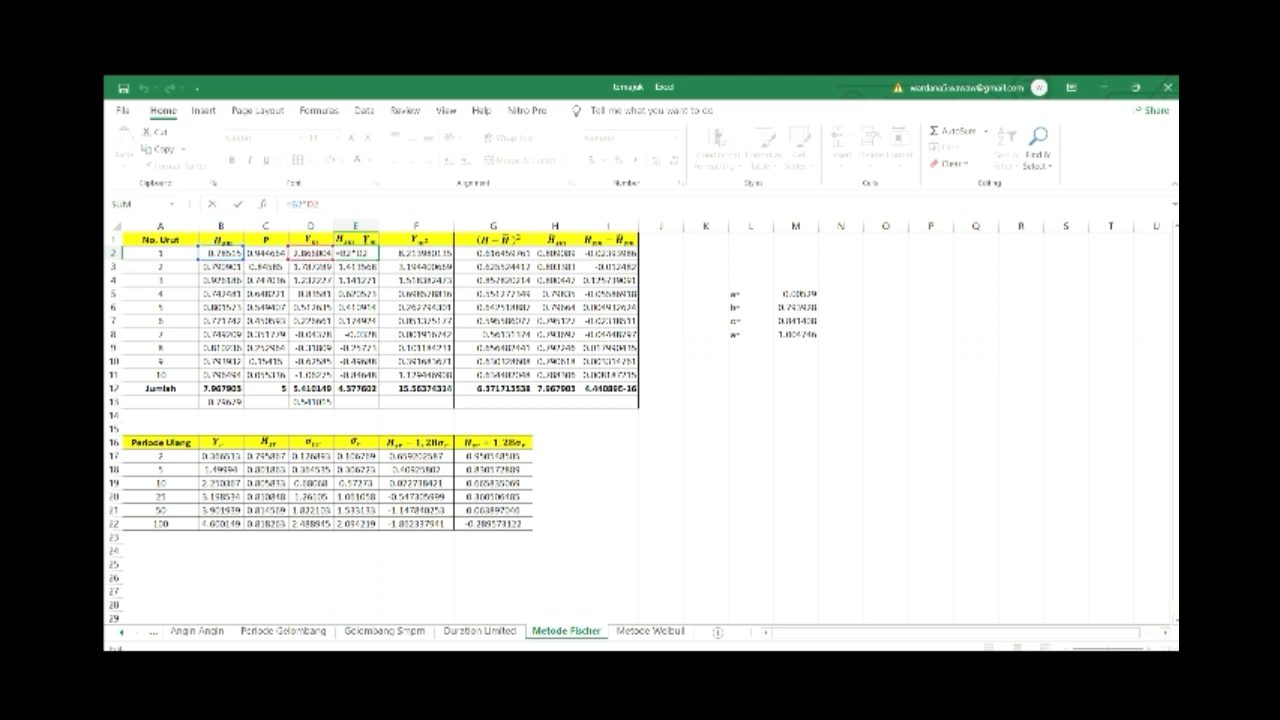
key(Return)
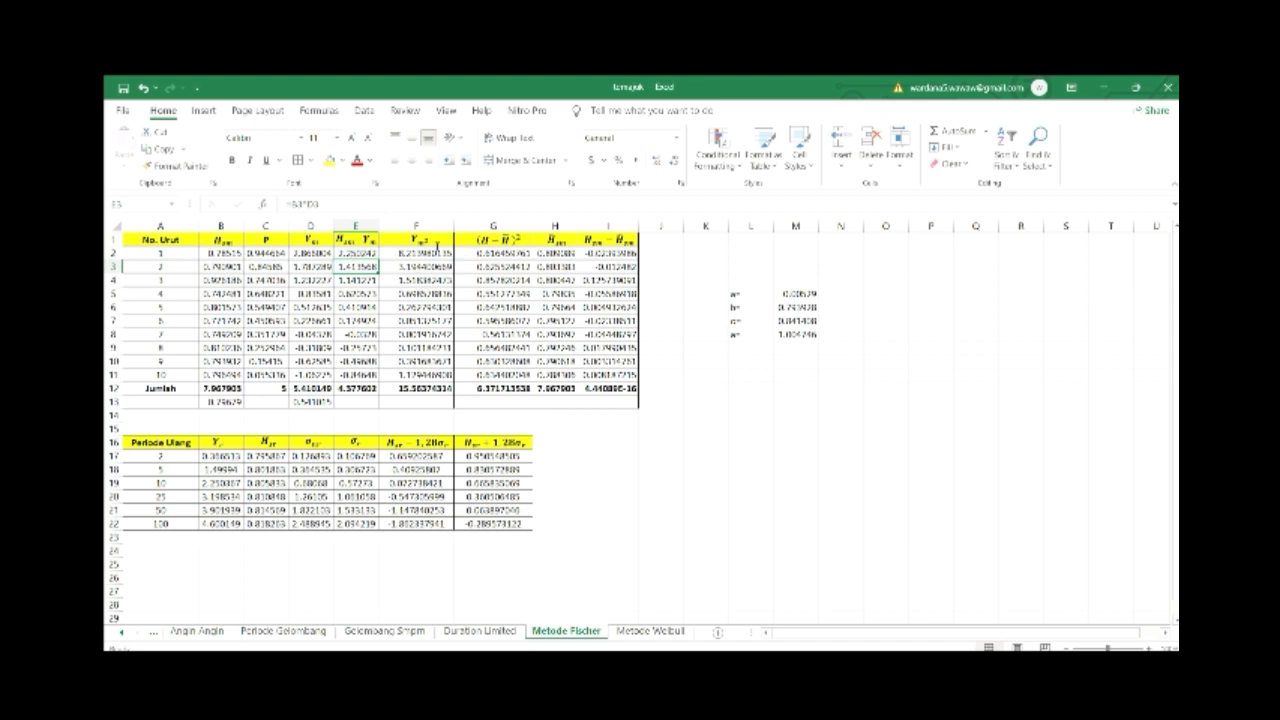
Review the Ym², squared H deviation, estimated Hsm and Hsm difference formulas in F2 to I2, checking the Ym and Hsm cells they use
click(318, 253)
click(432, 254)
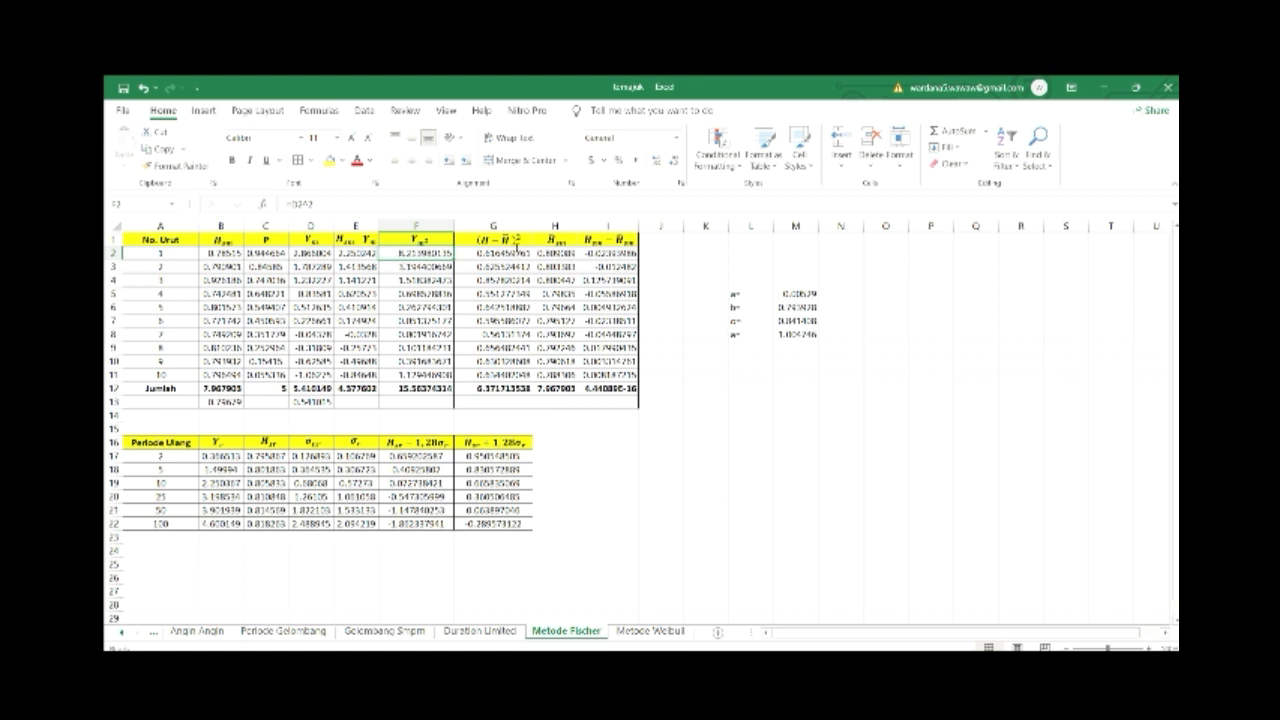
click(499, 254)
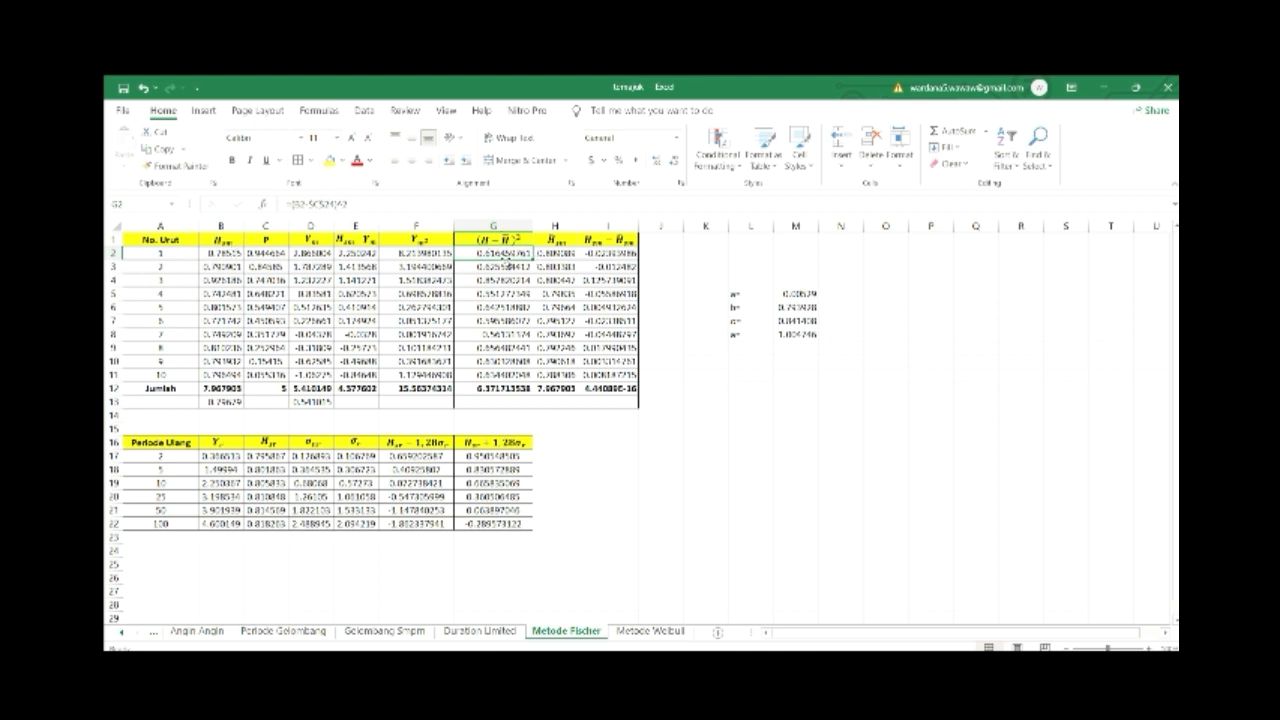
click(565, 253)
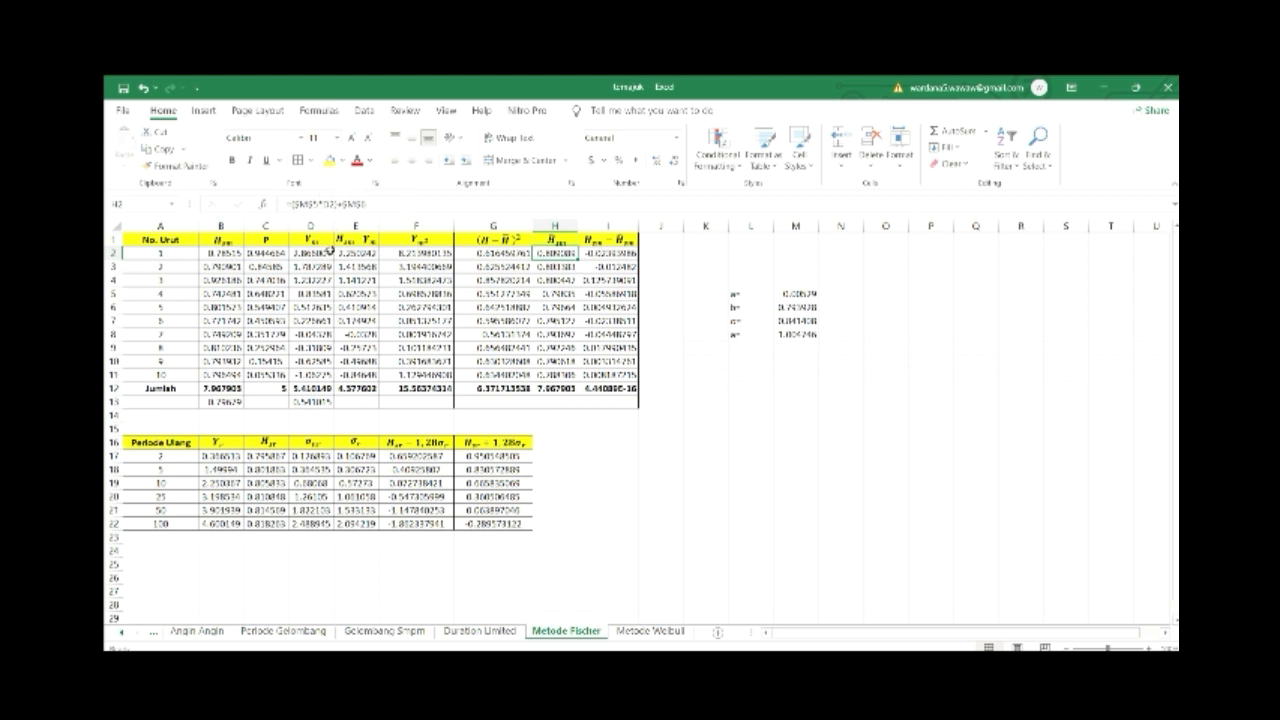
click(315, 254)
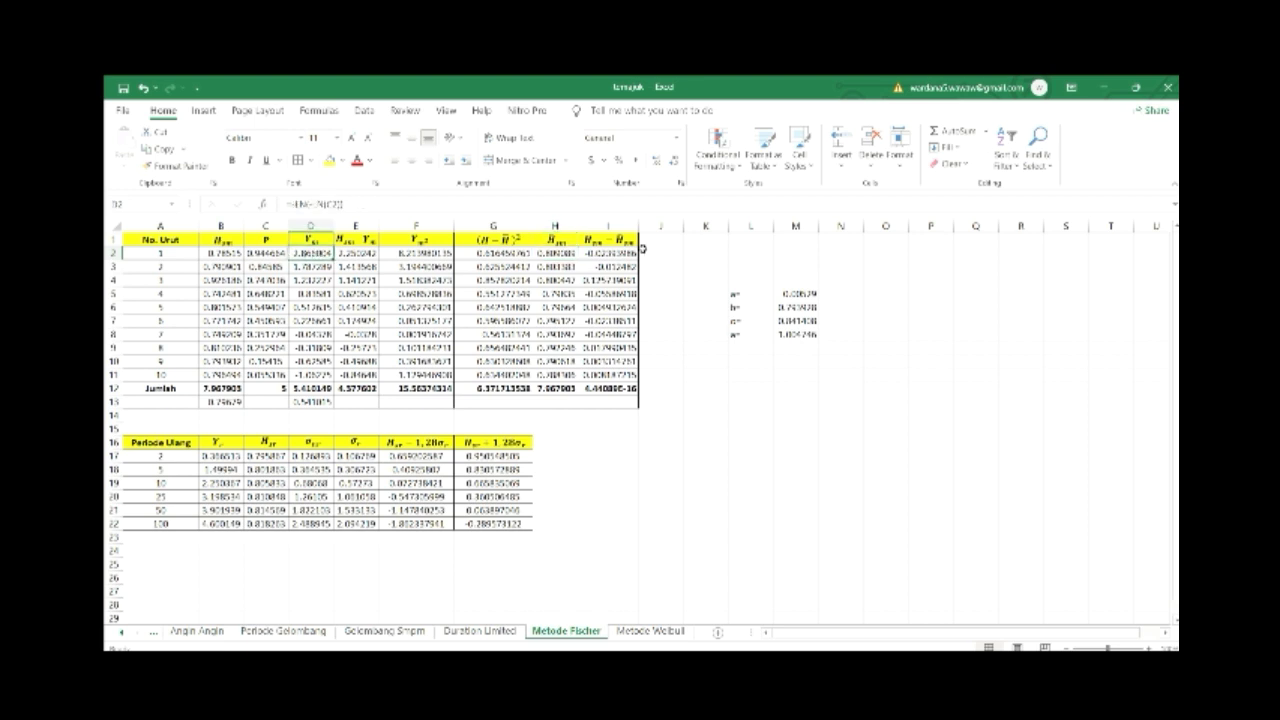
click(560, 254)
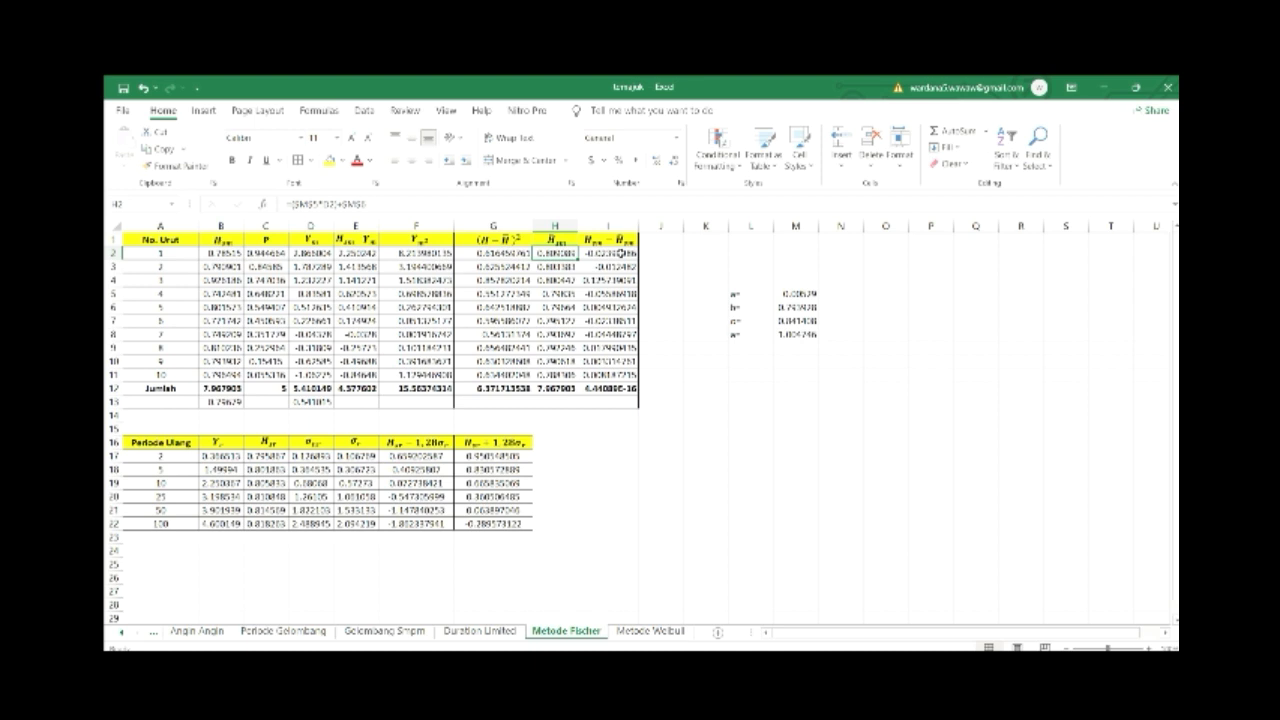
click(604, 256)
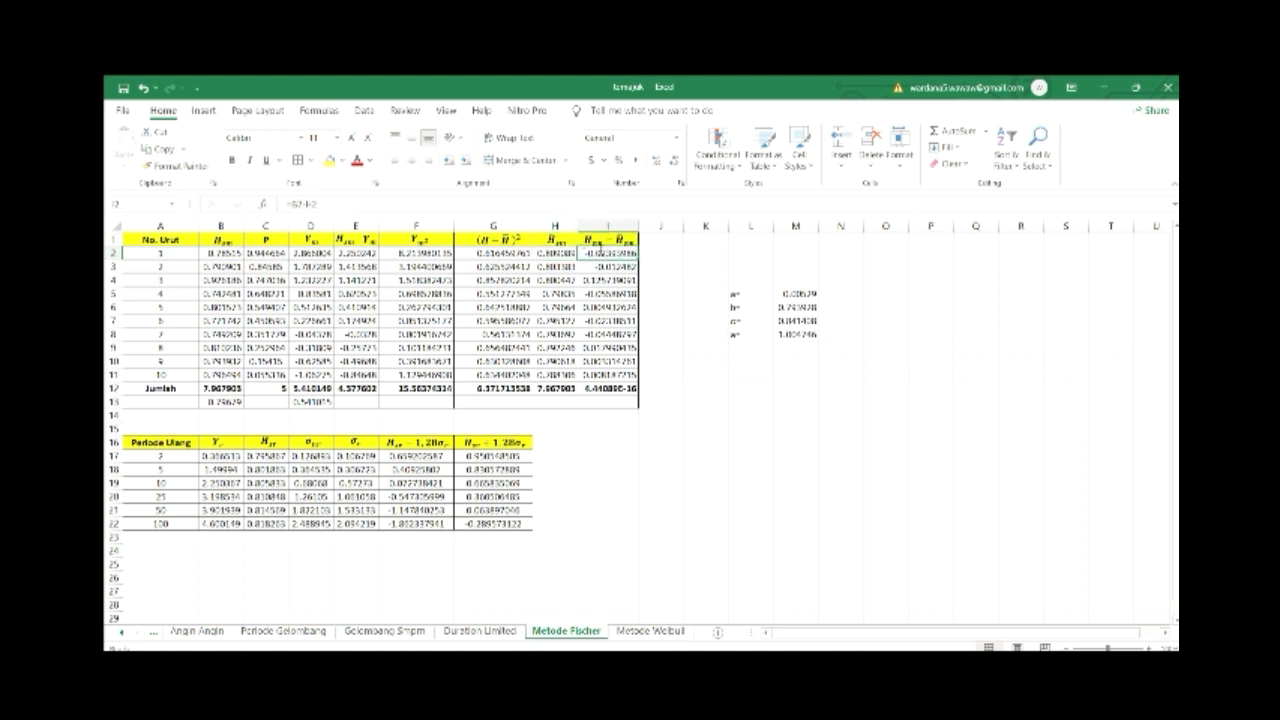
click(228, 254)
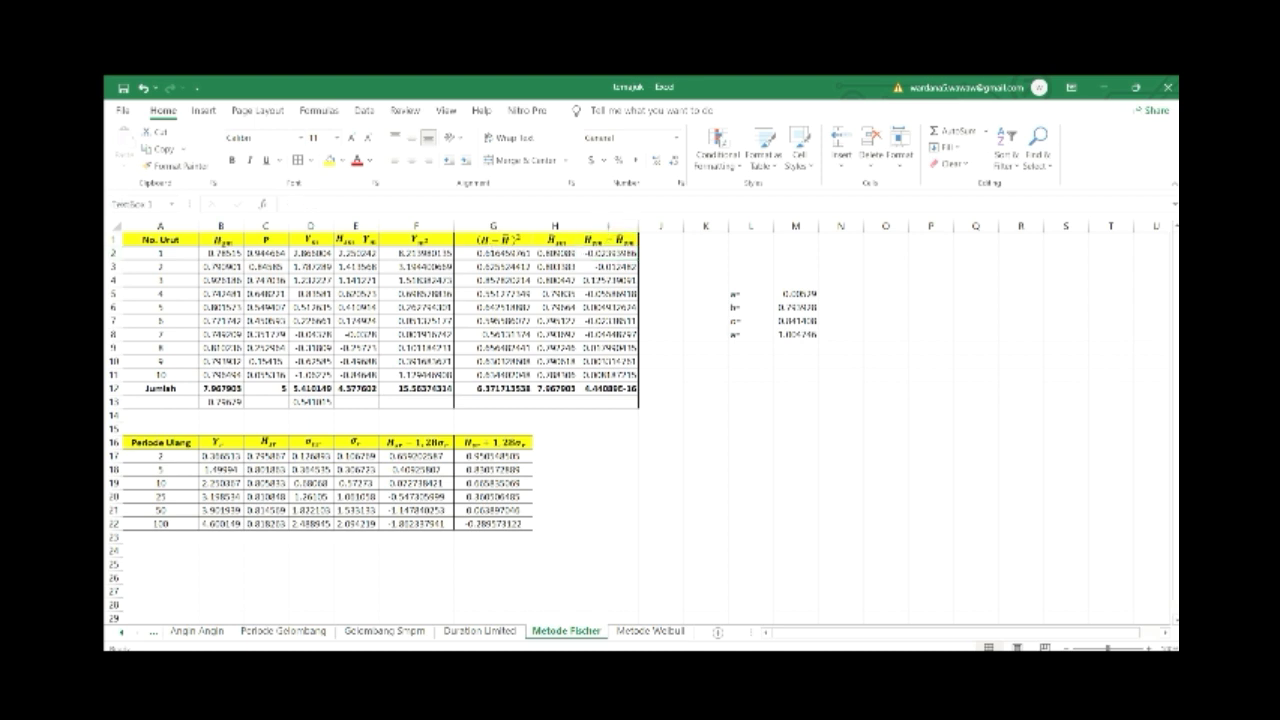
click(622, 254)
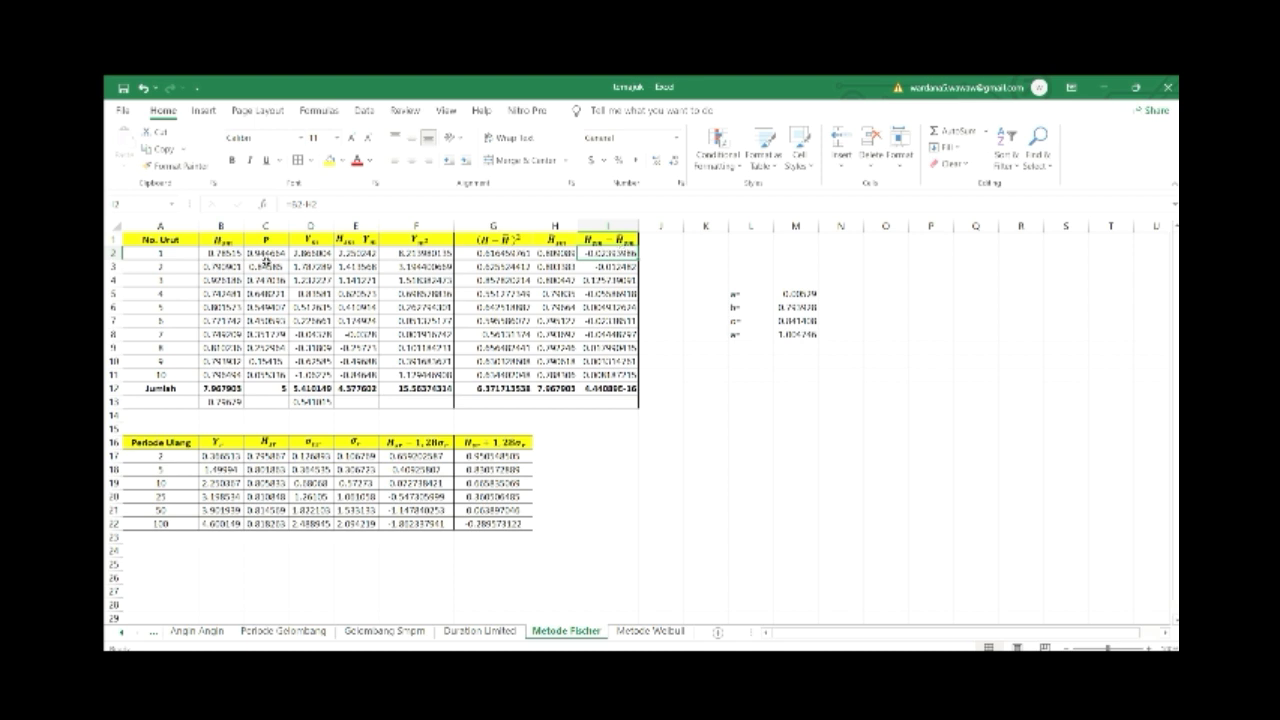
Review the sum formulas in the Jumlah row of Metode Fischer, from Hsm in B12 across to the Hsm difference in I12
click(228, 266)
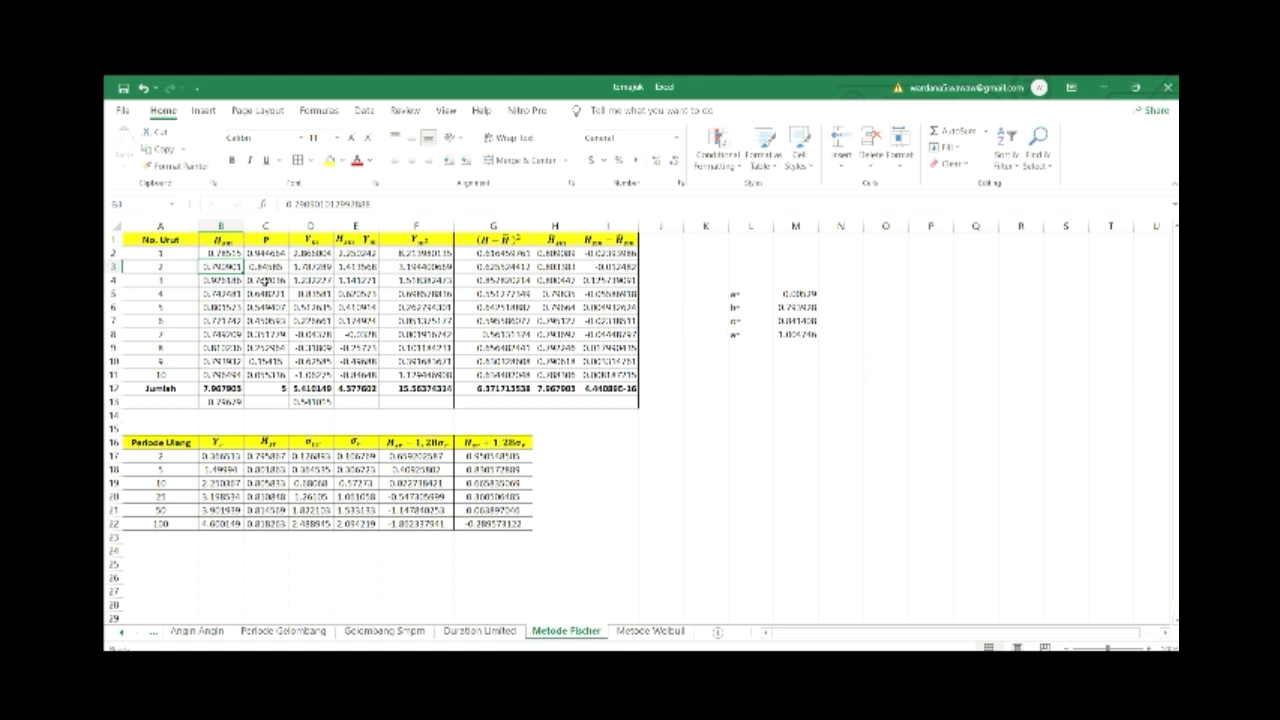
click(162, 388)
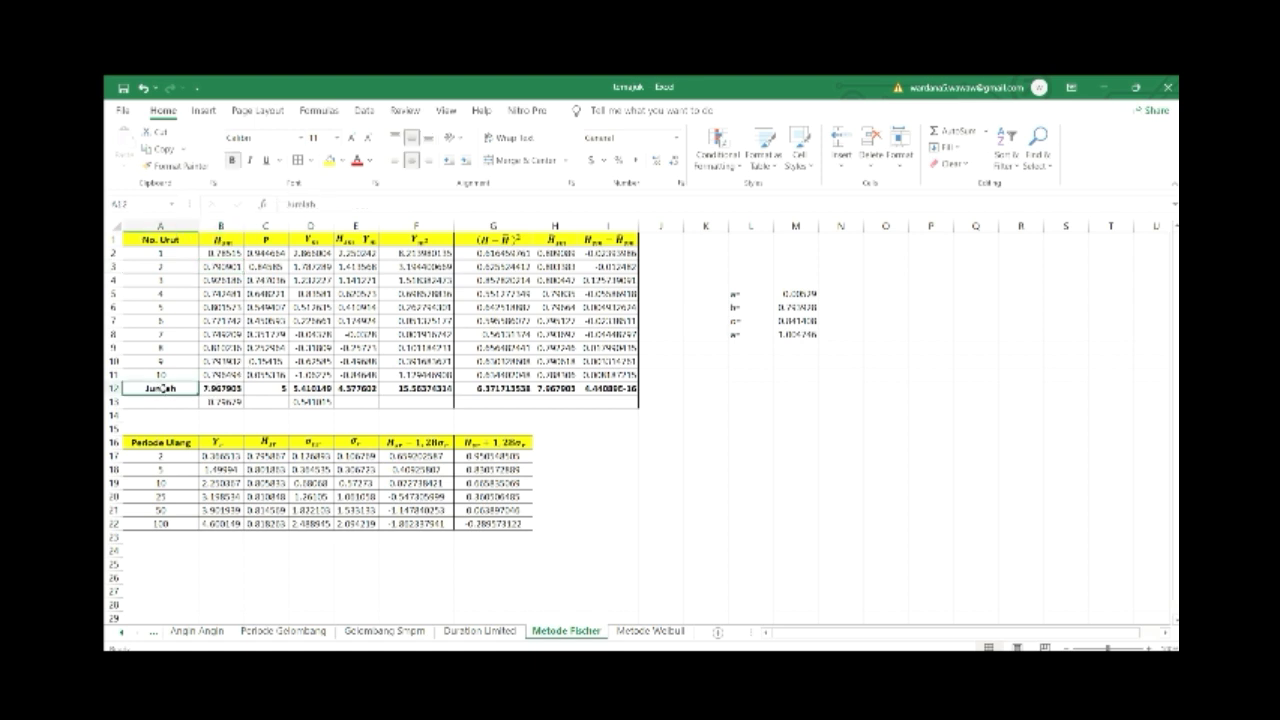
click(218, 388)
click(337, 197)
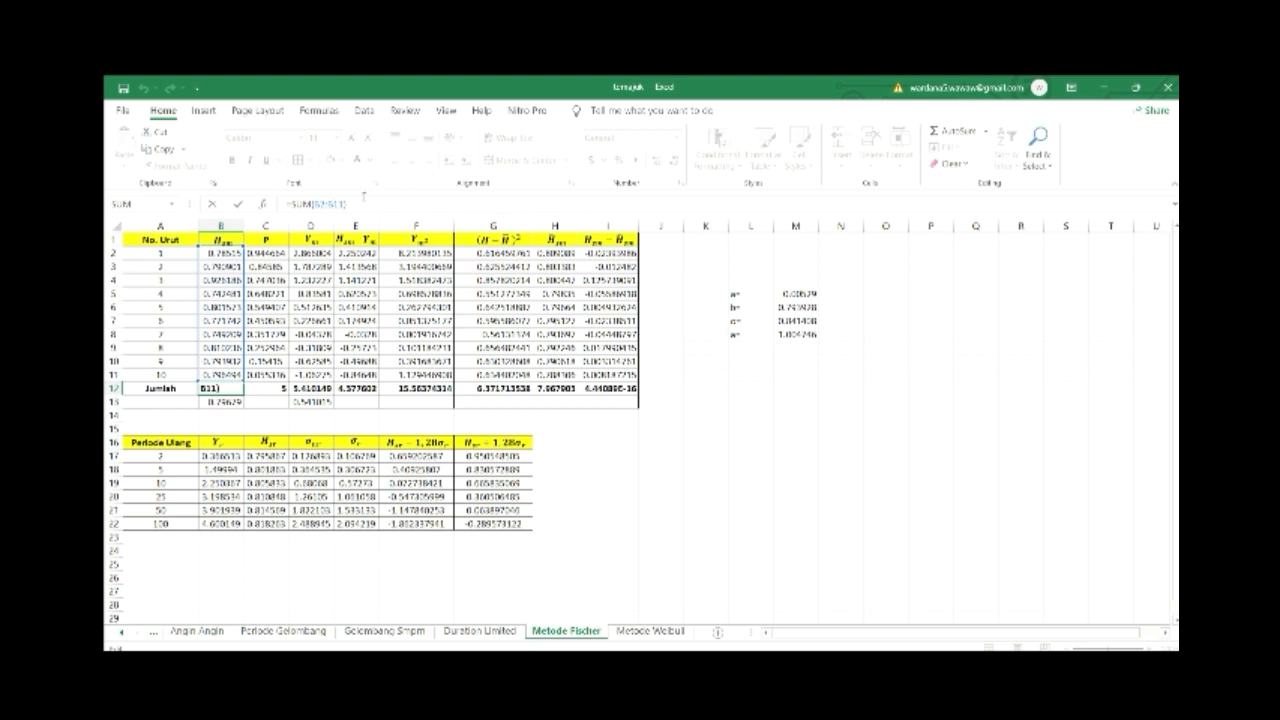
click(238, 203)
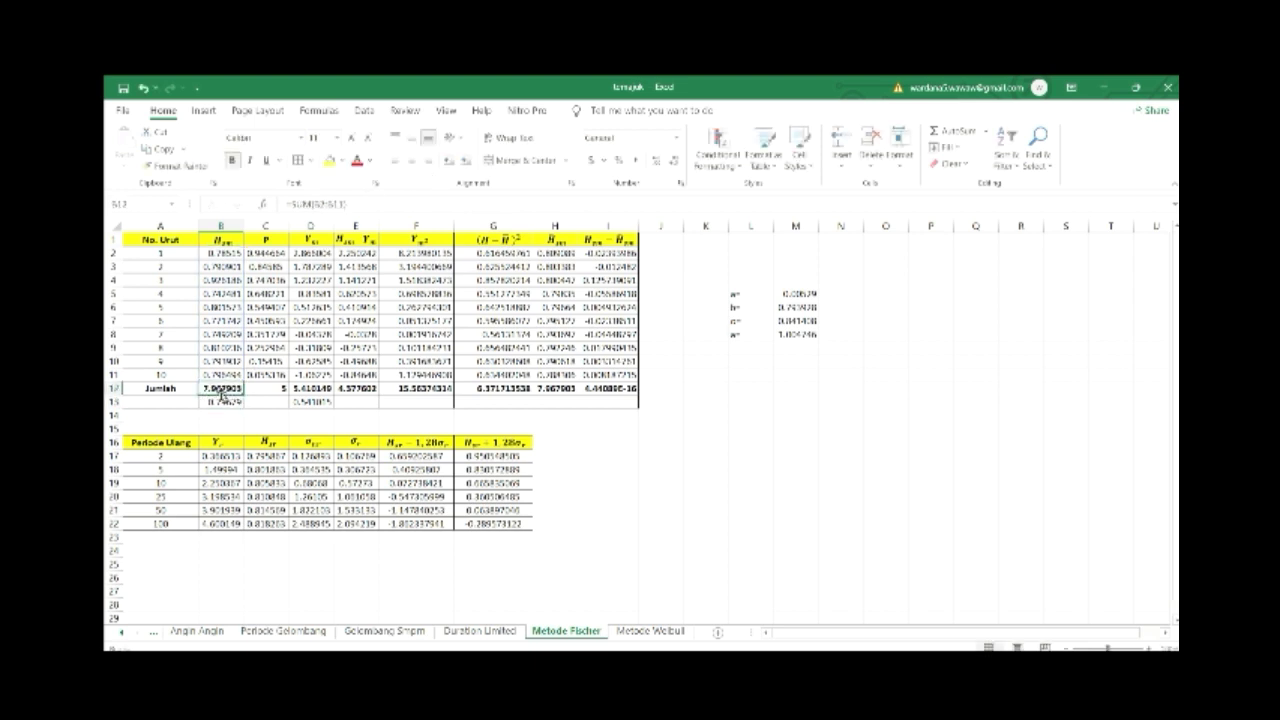
click(273, 388)
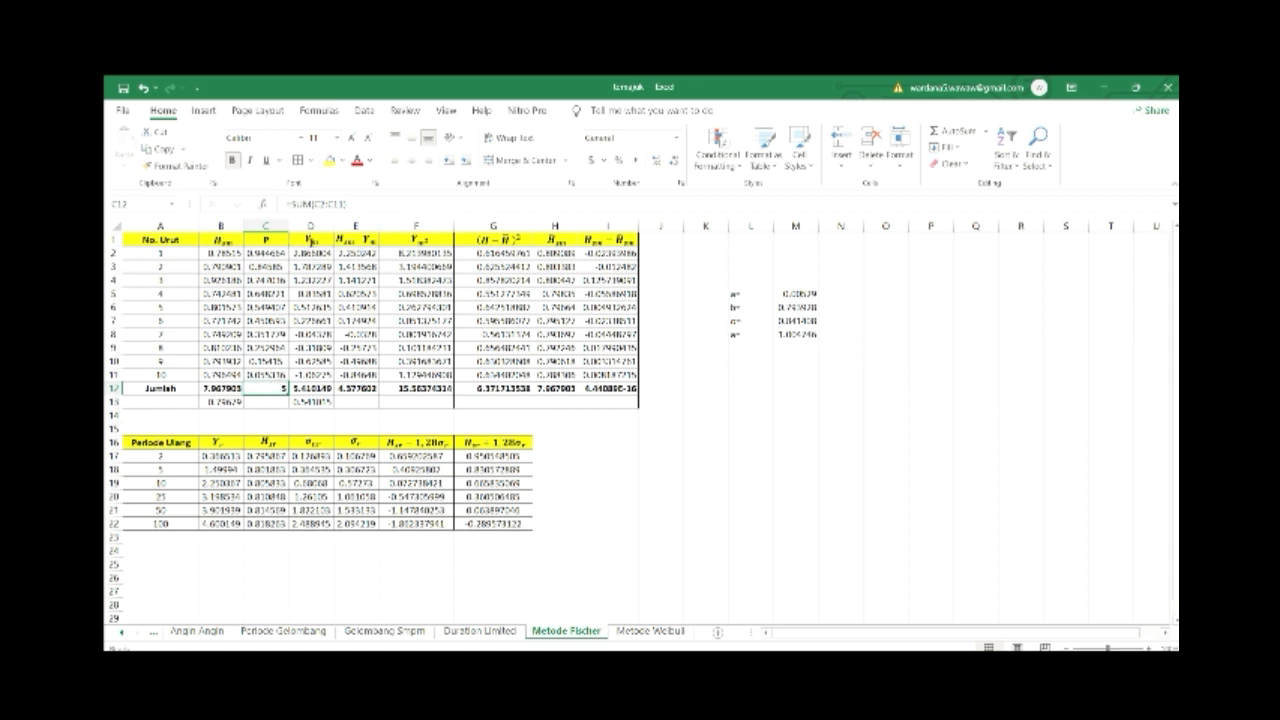
click(310, 388)
key(Right)
key(Right)
key(Right)
key(Right)
key(Right)
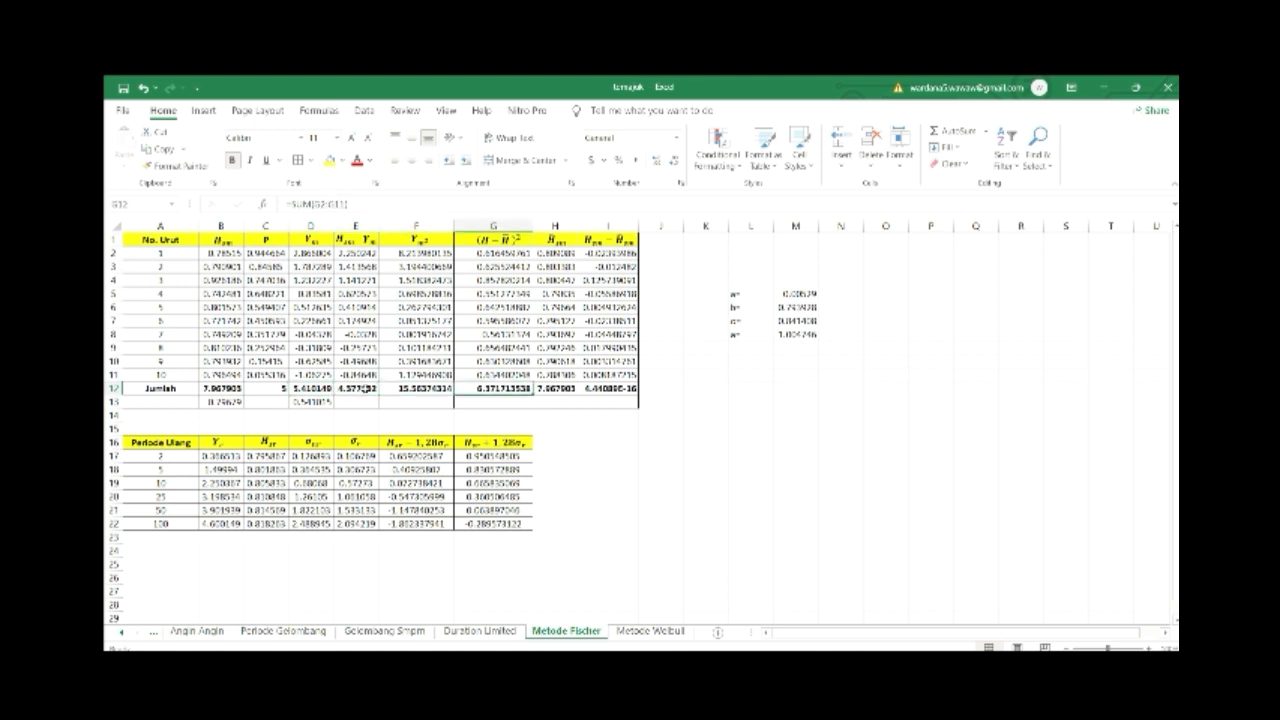
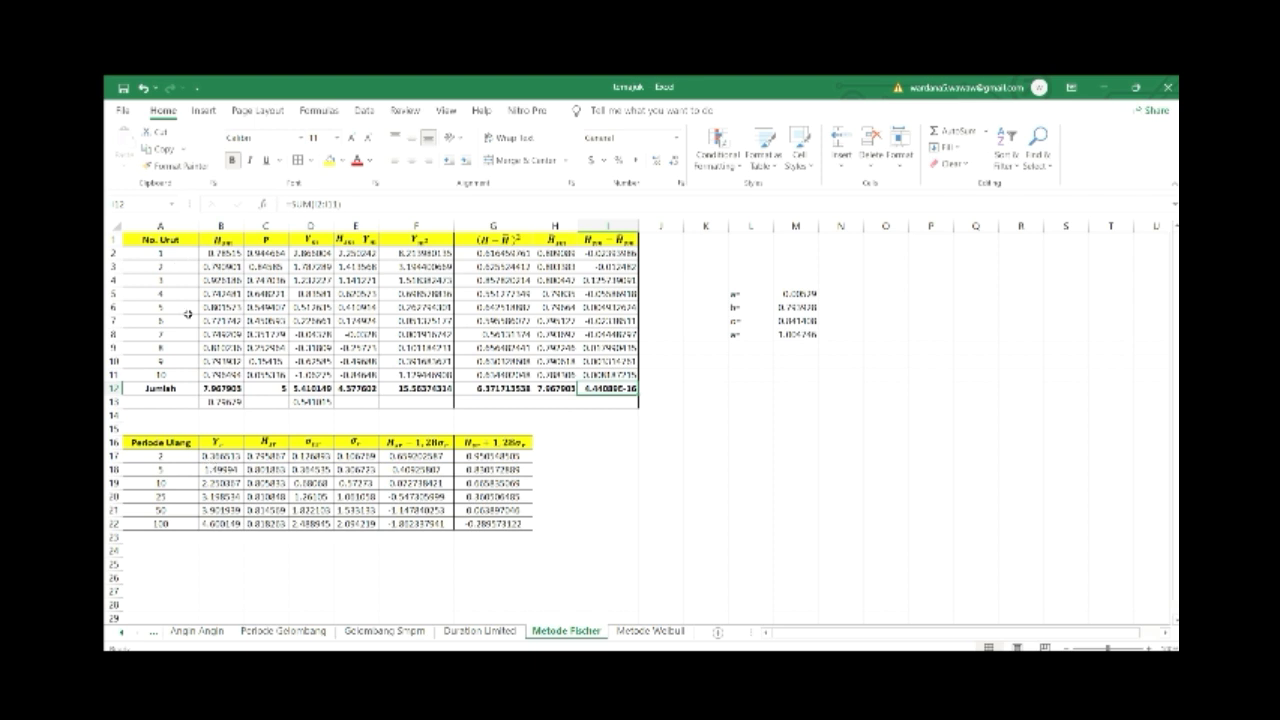
Review the Periode Ulang values in A17 to A22 and the Yr and Hsr formulas in row 17 of Metode Fischer
click(173, 457)
key(Down)
key(Down)
key(Down)
key(Down)
key(Down)
key(Right)
key(Up)
key(Up)
key(Up)
key(Up)
key(Up)
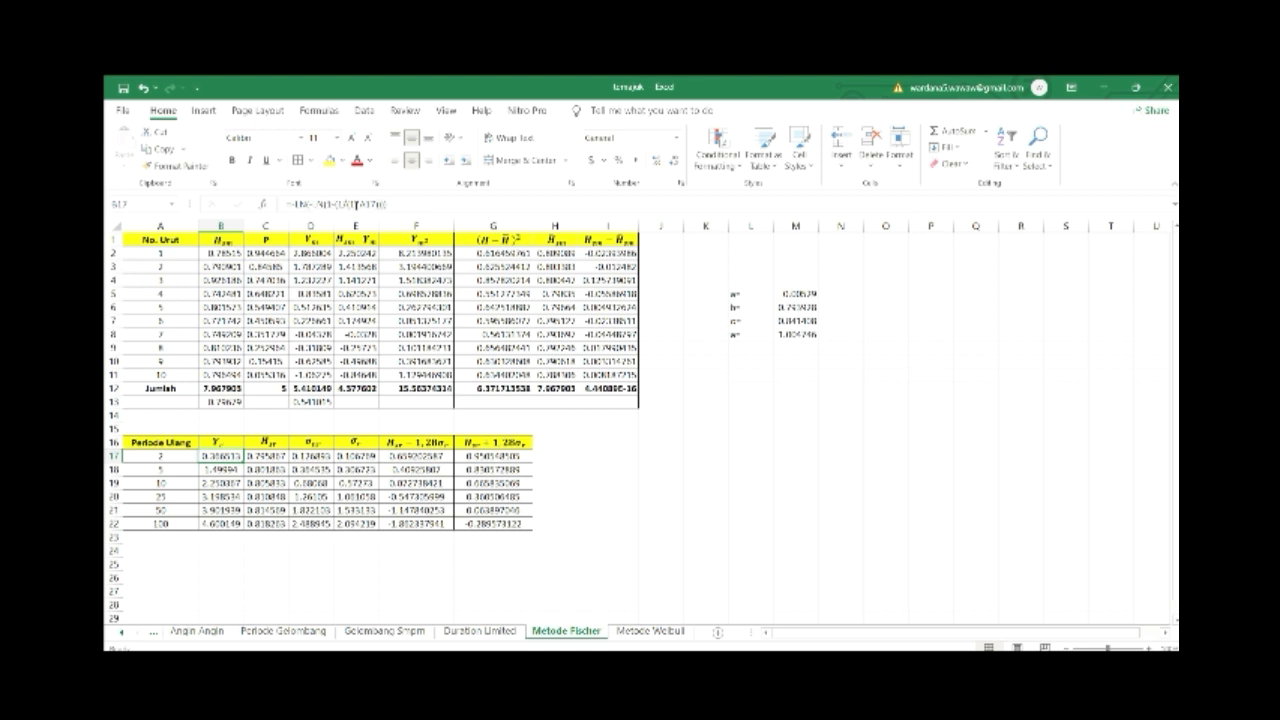
click(403, 205)
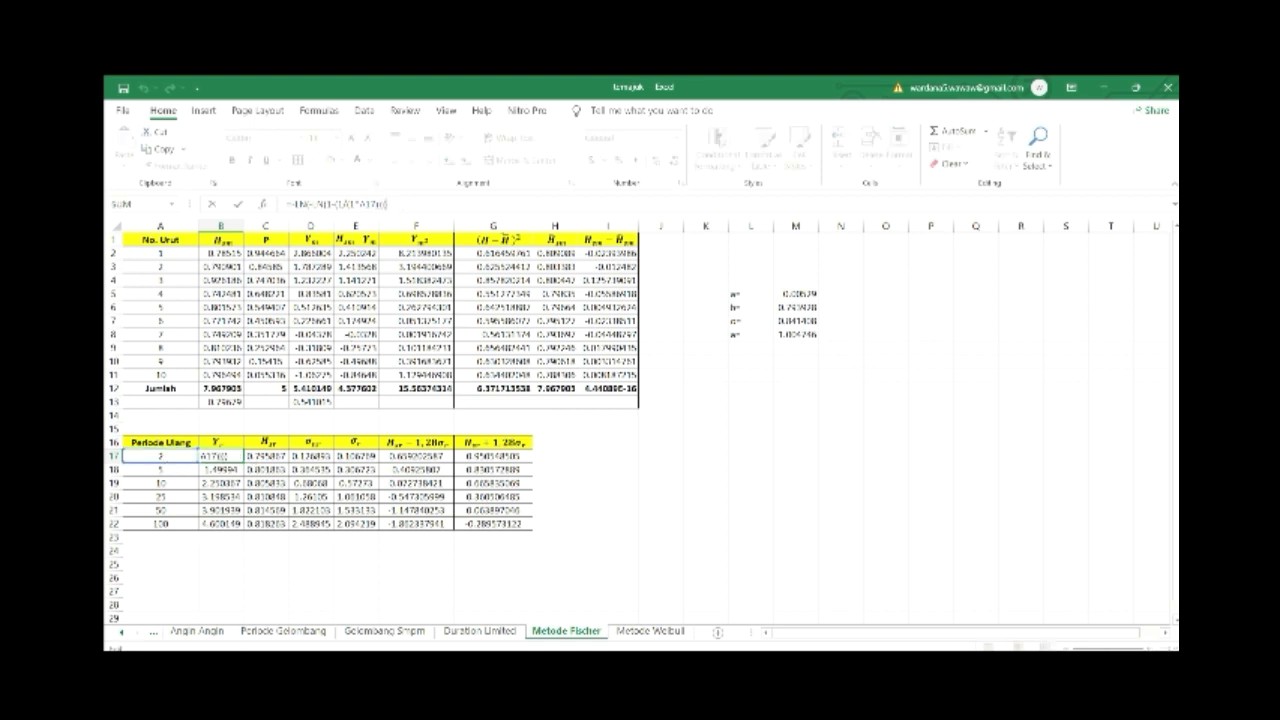
key(Tab)
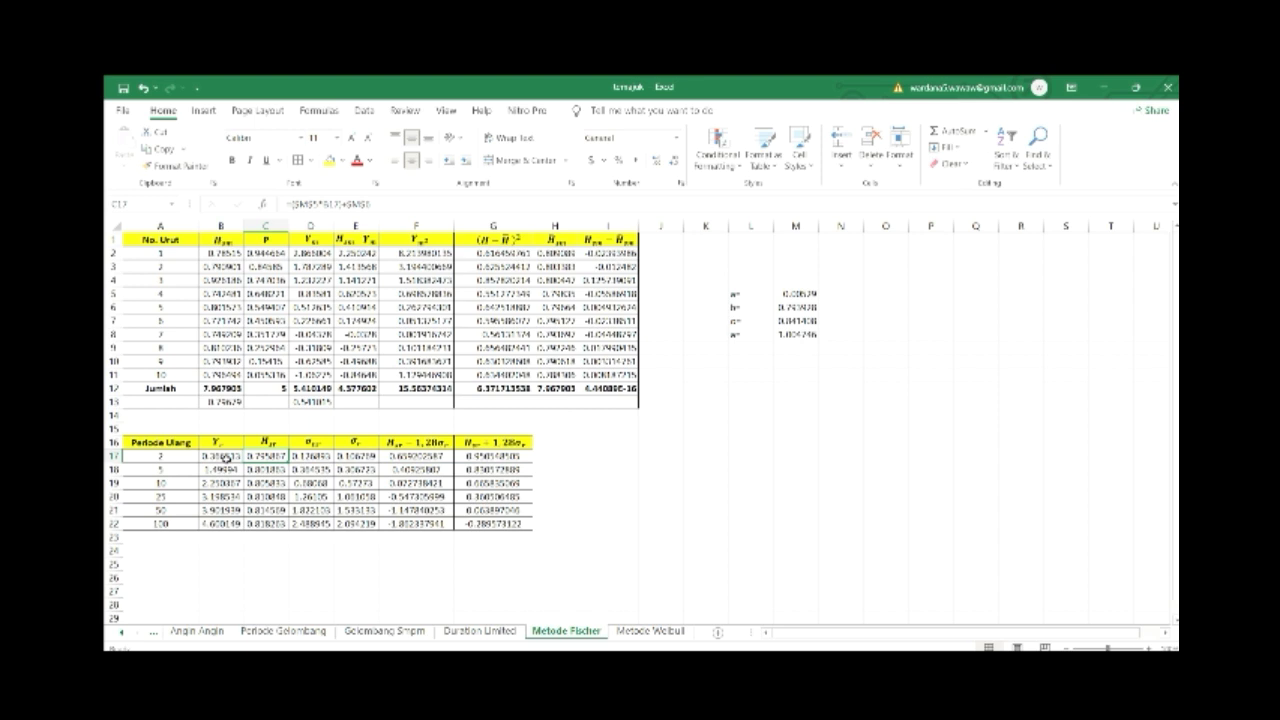
Review the σnr and σr formulas in D17 and E17 for the 2-year return period
click(312, 457)
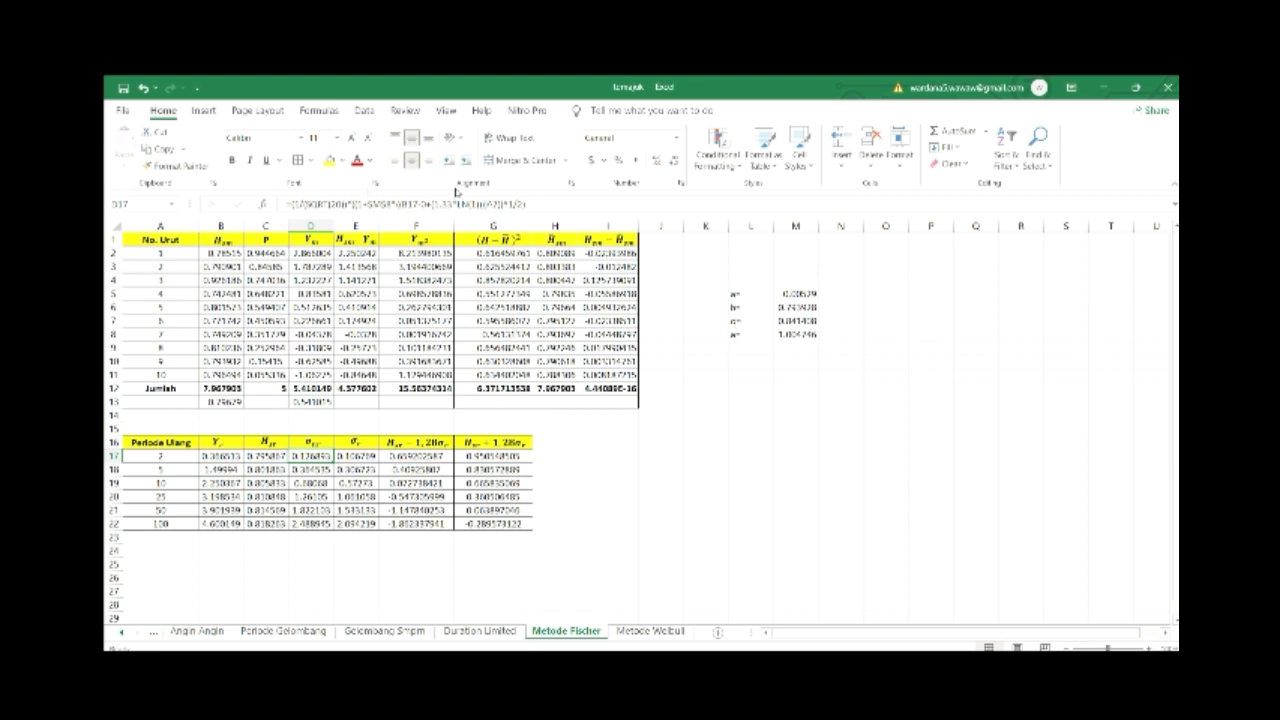
click(363, 455)
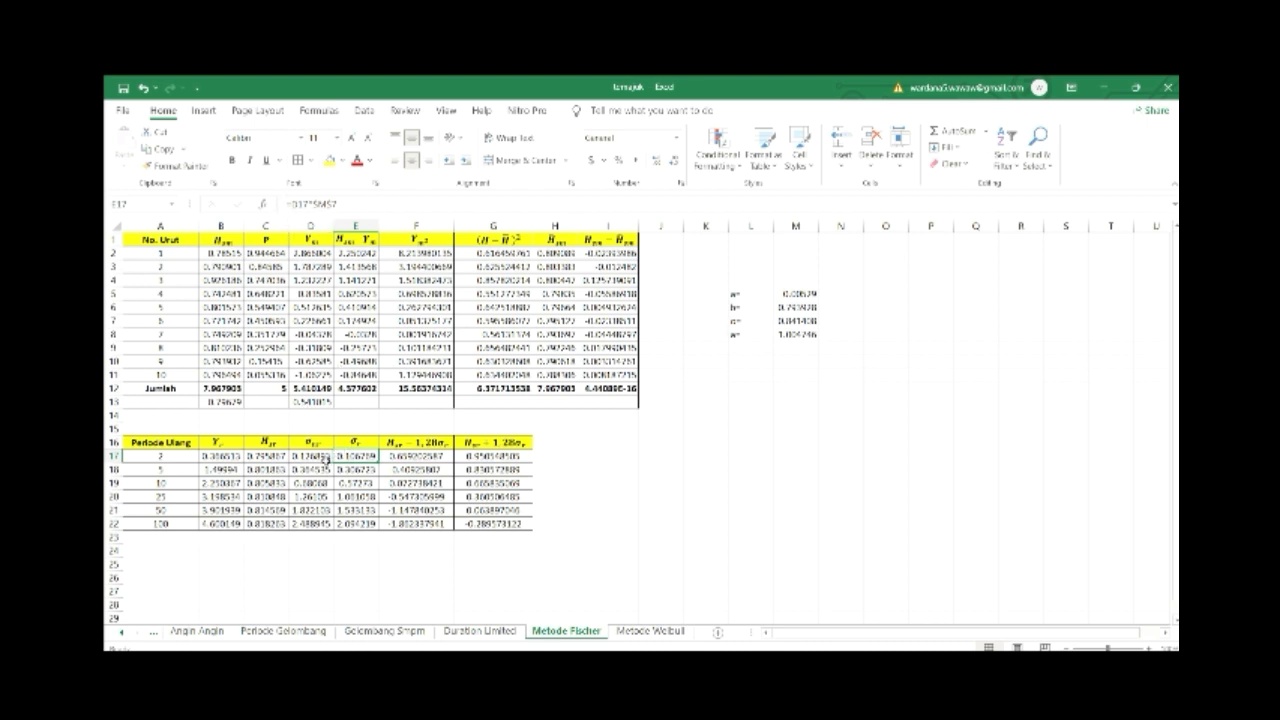
click(314, 455)
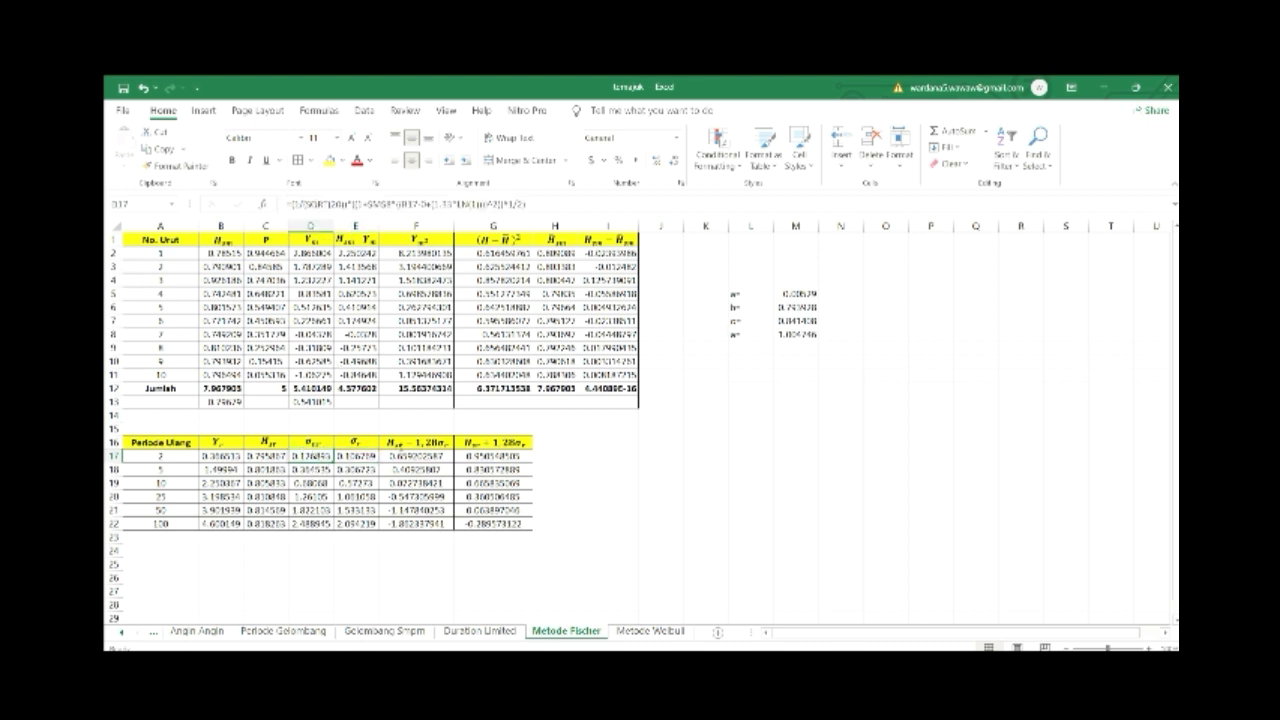
Review the 1.28σr bound formulas in F17 and G17 with the Hsr and σr cells they use, and compare Yr in rows 17 and 18
click(443, 457)
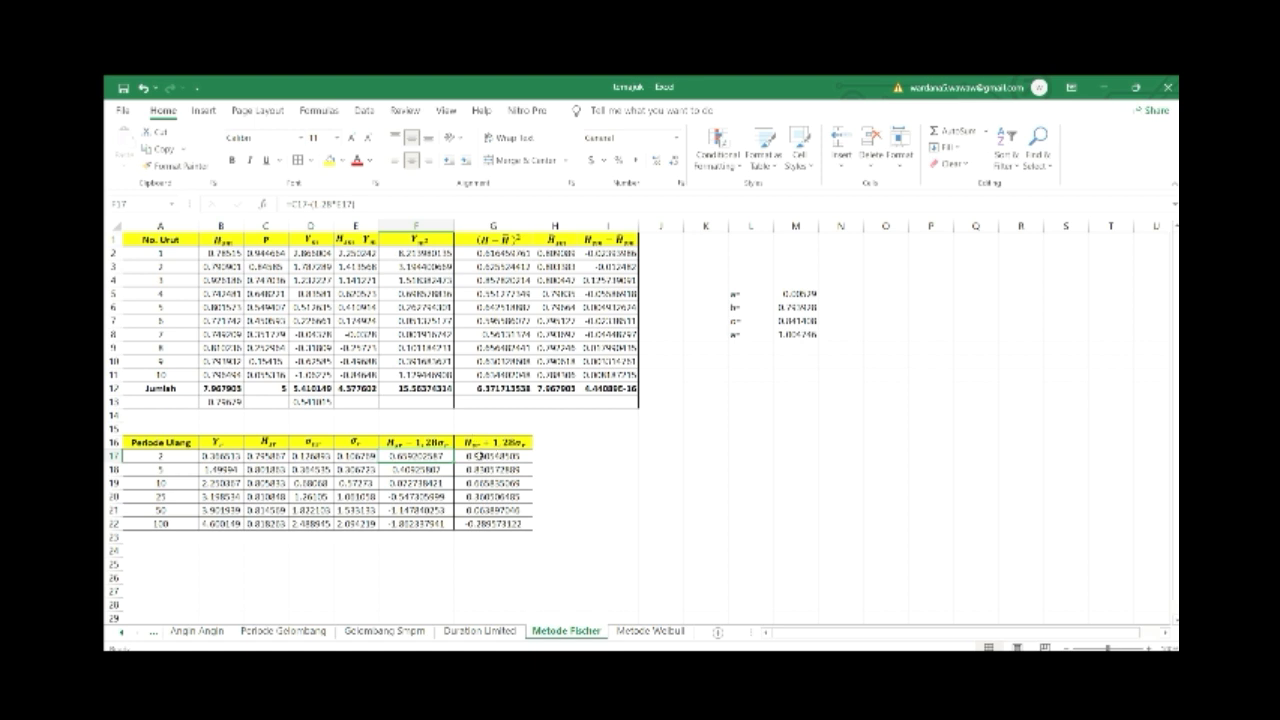
click(275, 455)
click(415, 456)
click(368, 452)
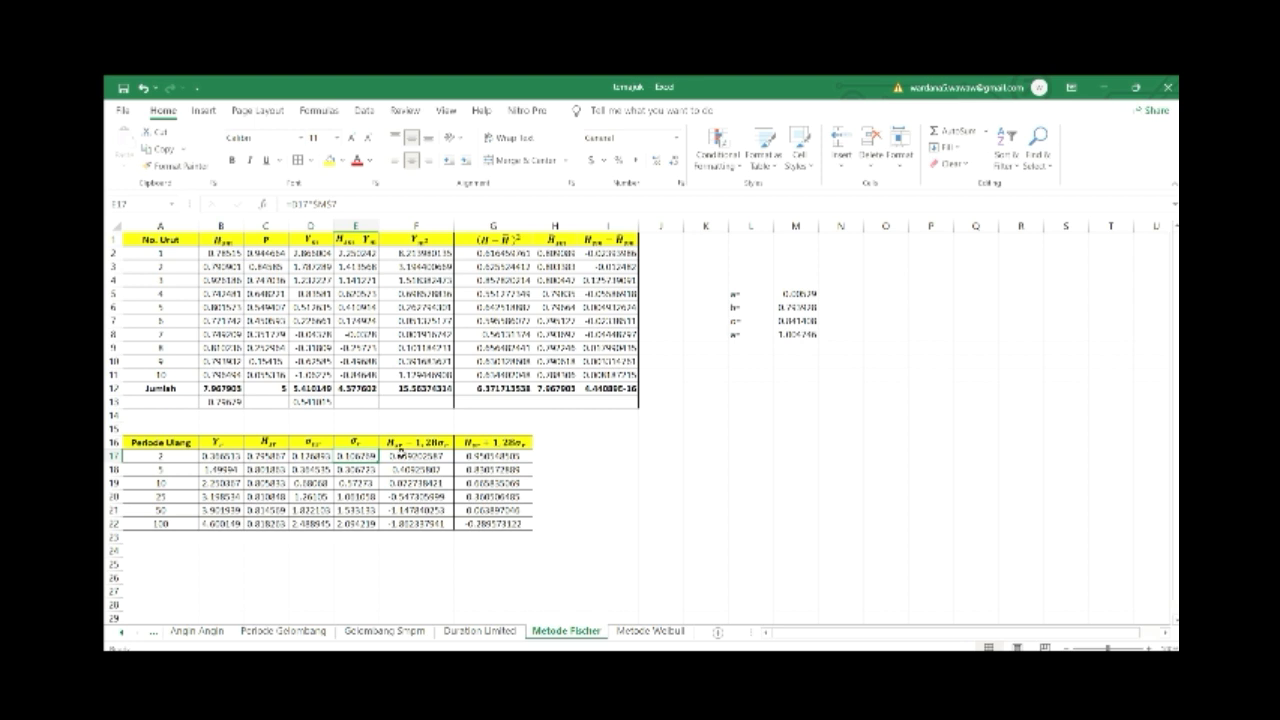
click(420, 456)
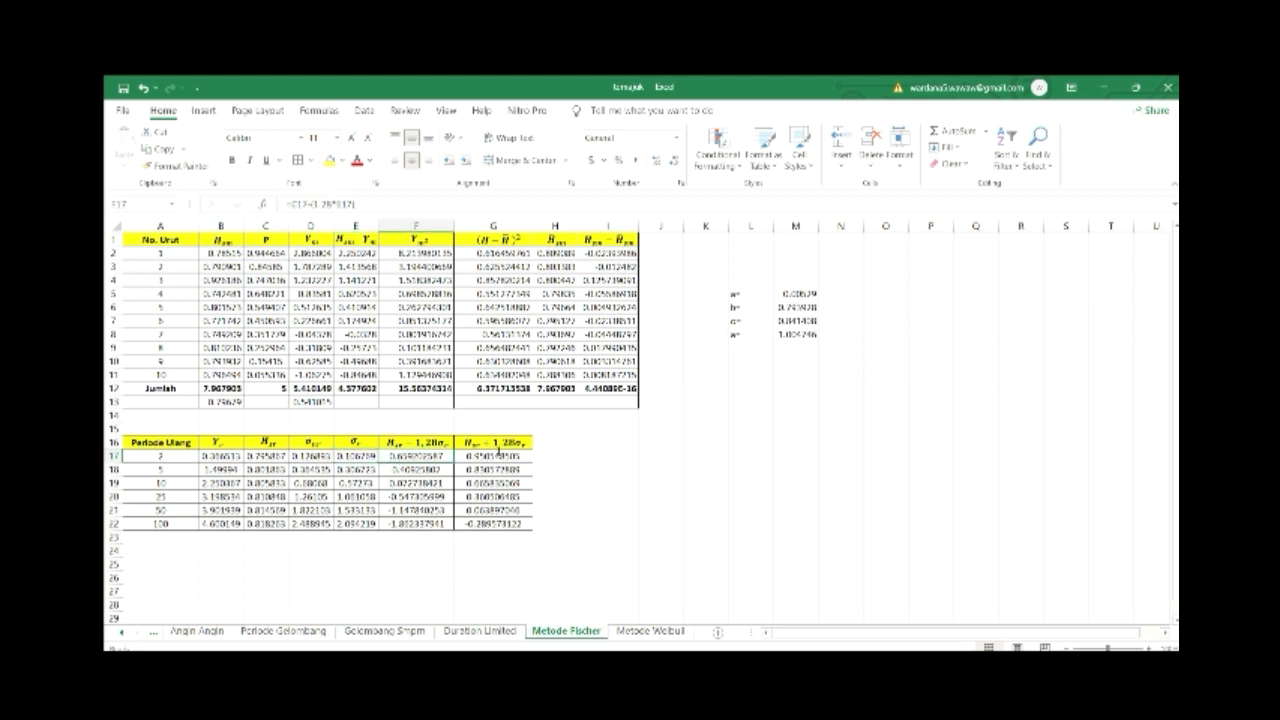
click(512, 455)
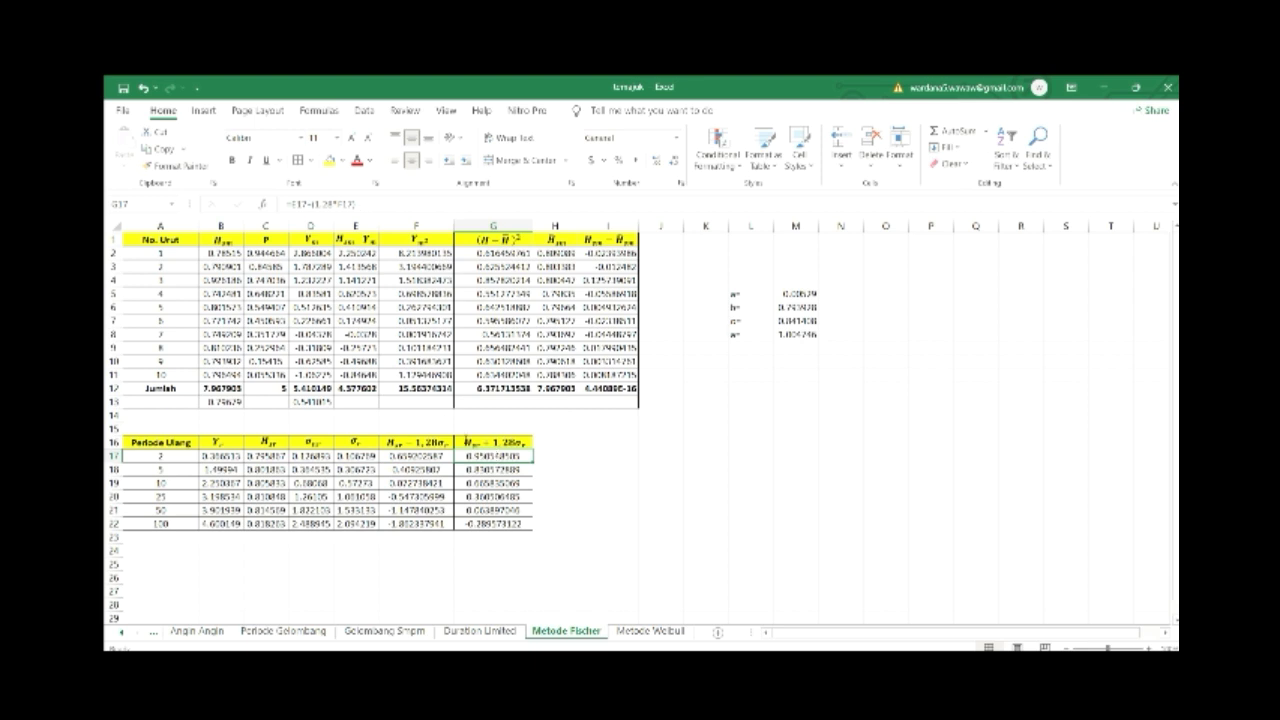
click(232, 468)
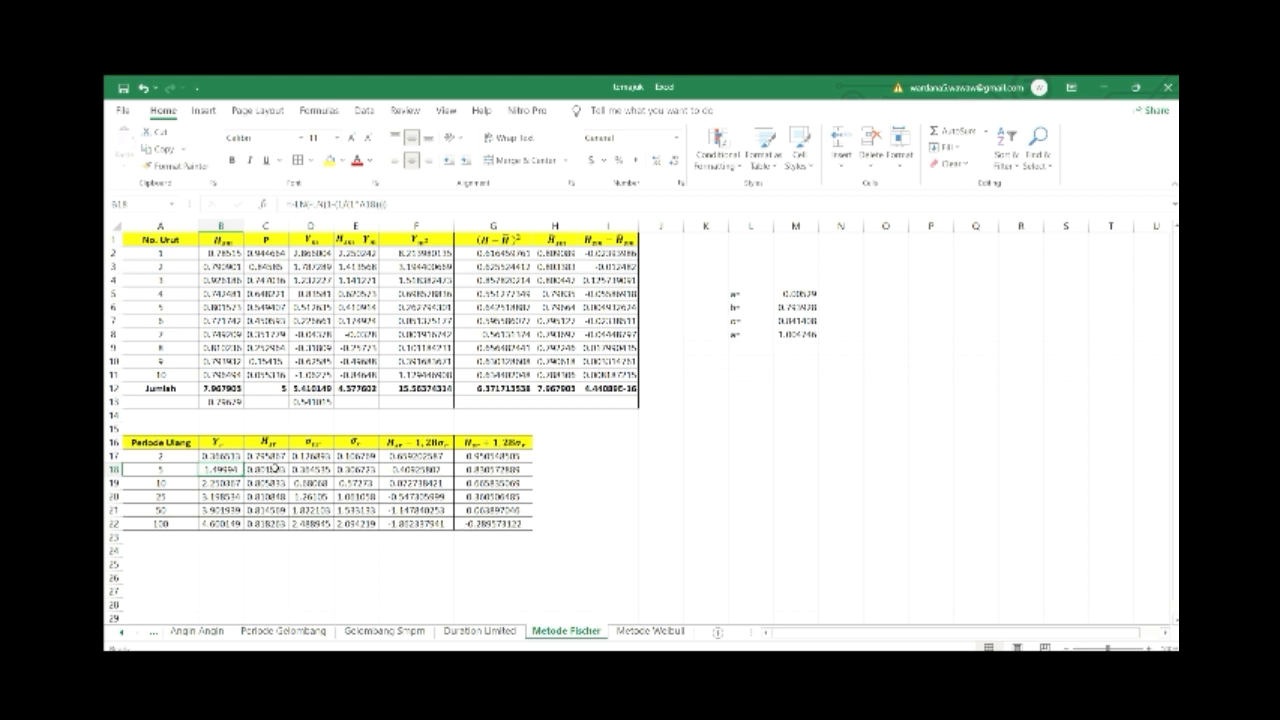
click(240, 458)
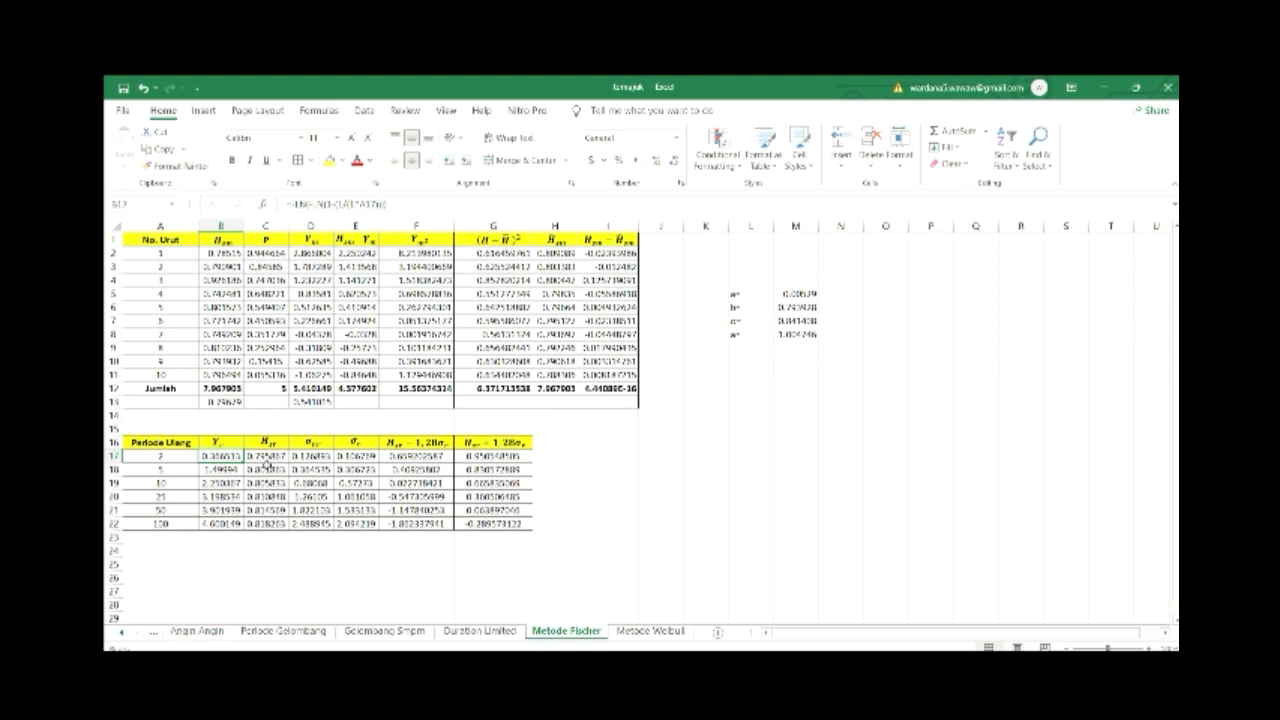
Check the Hsm value in B2 of Metode Weibull and its source data on Duration Limited
click(655, 631)
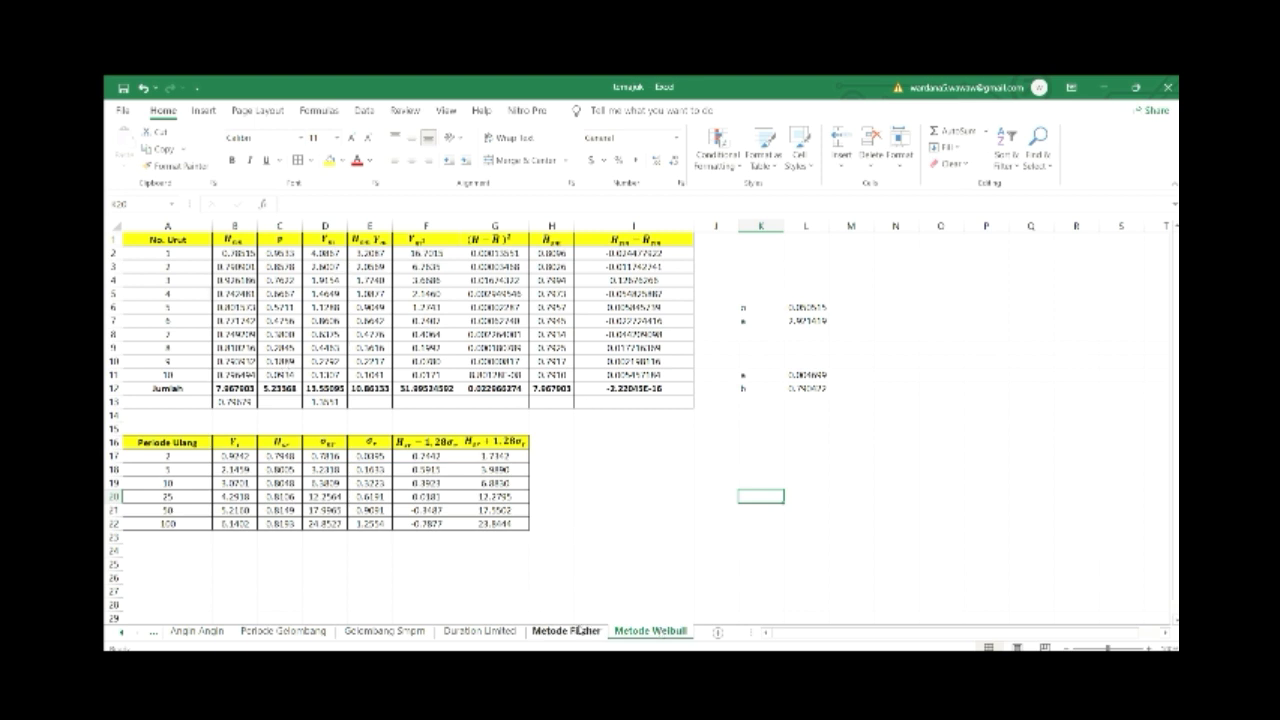
click(242, 253)
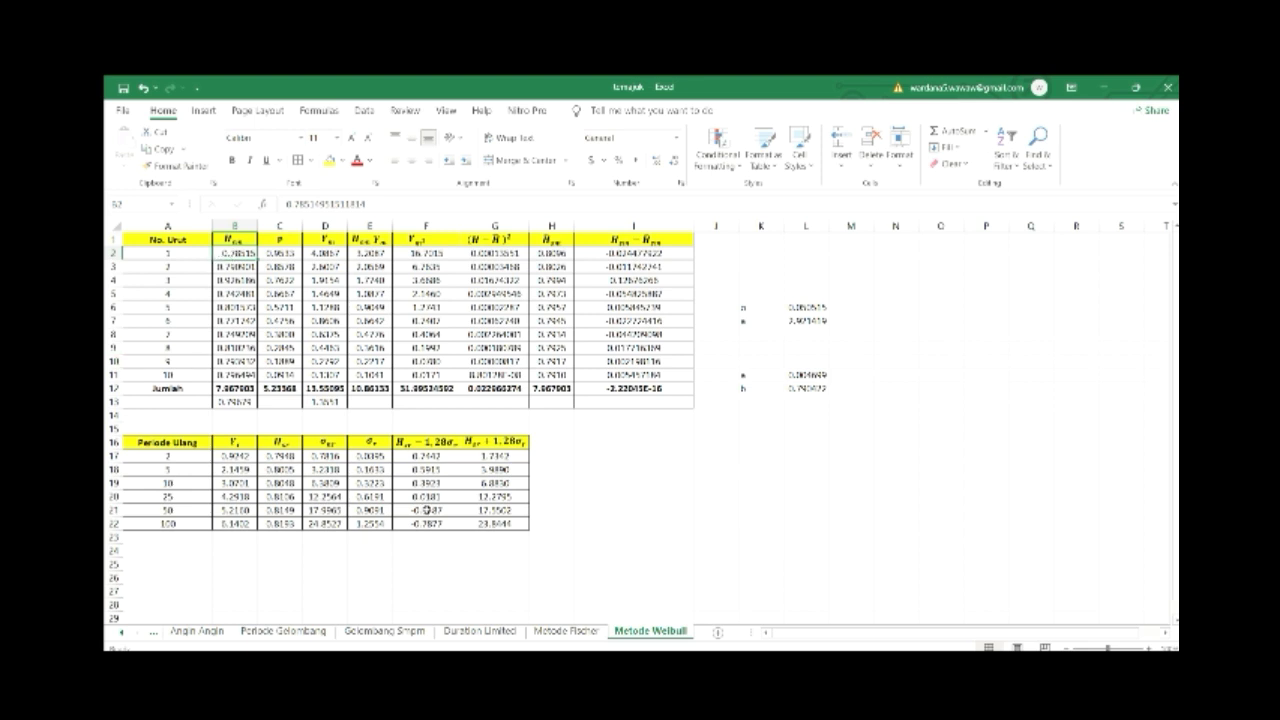
click(497, 630)
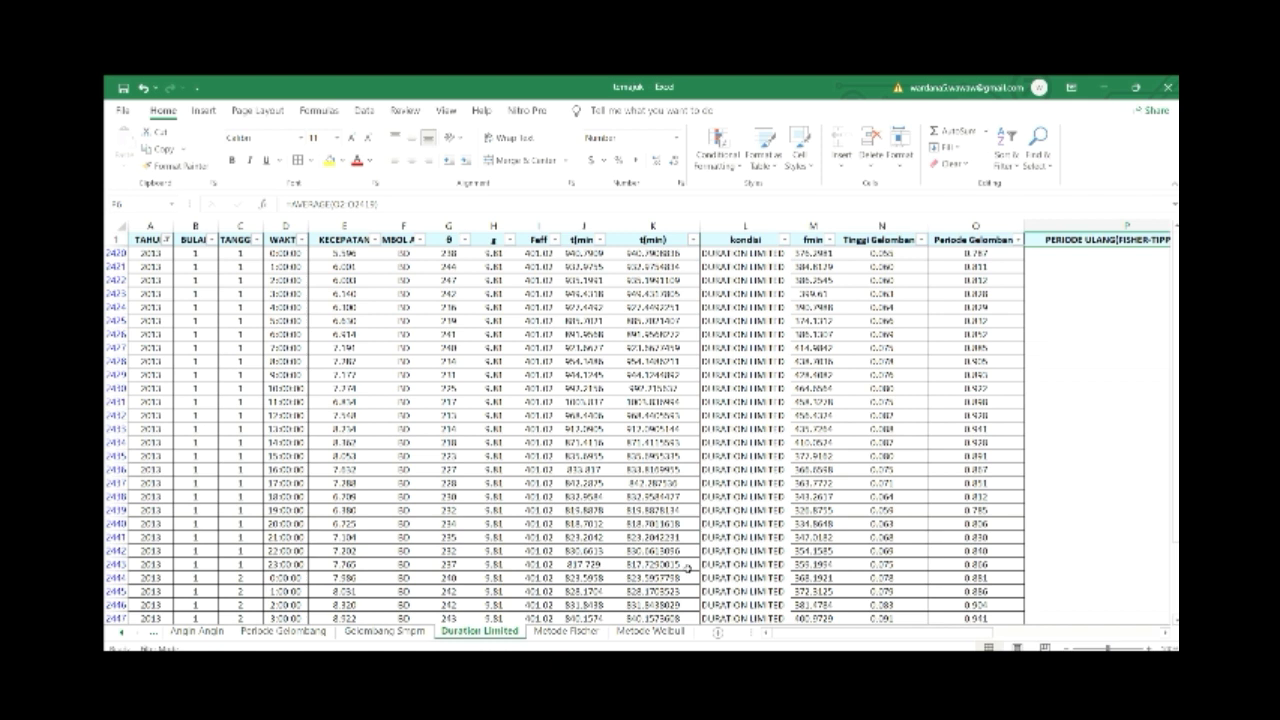
click(658, 631)
Review the P and Ym formulas in C2 and D2 of Metode Weibull
click(281, 255)
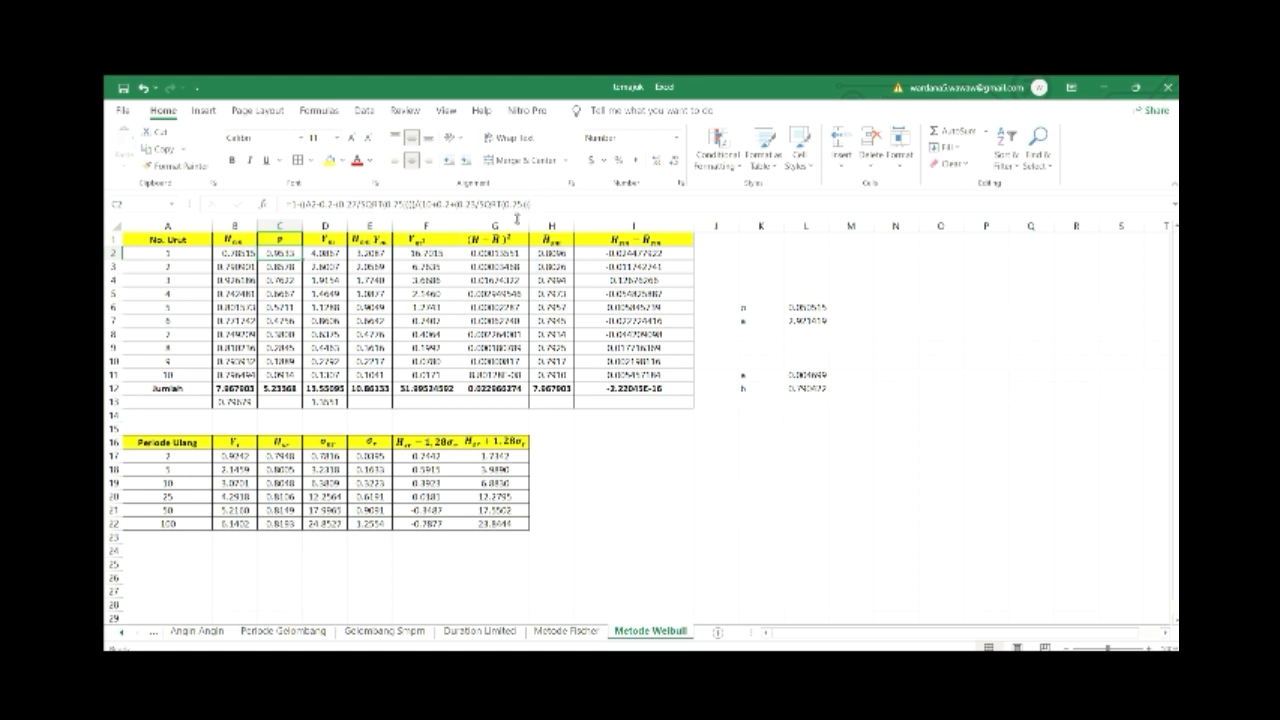
click(565, 204)
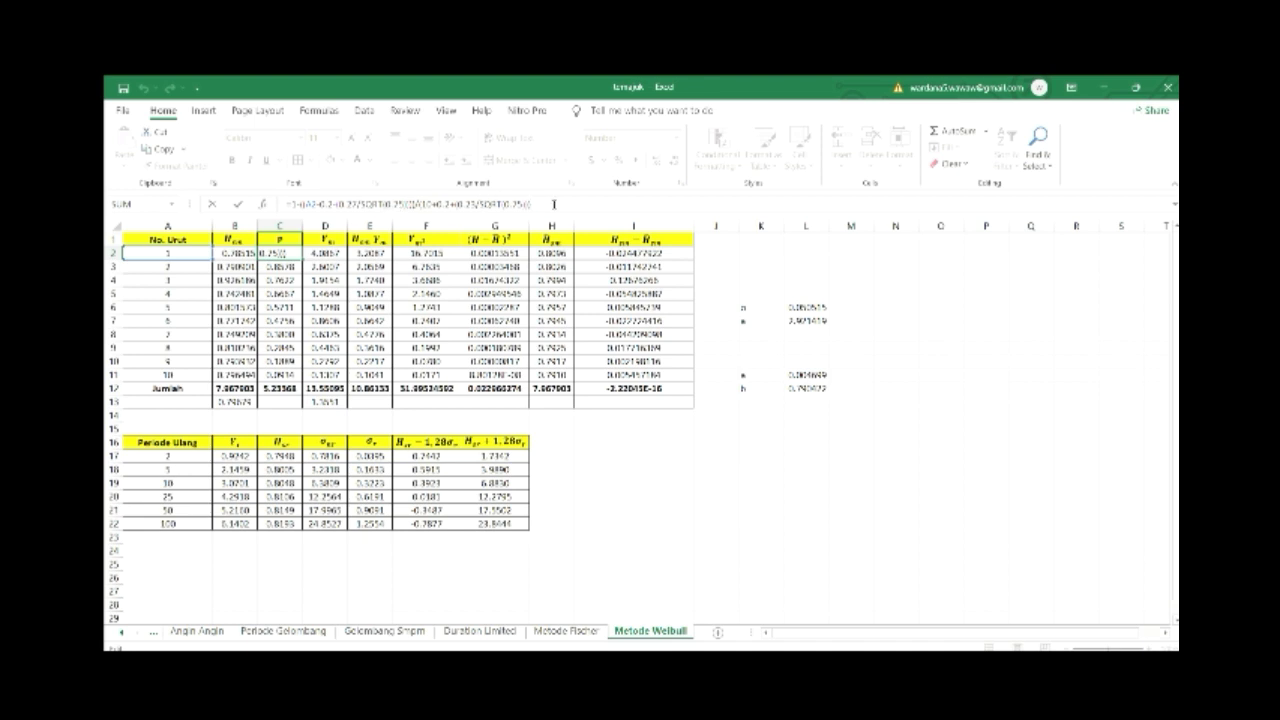
key(Return)
click(323, 253)
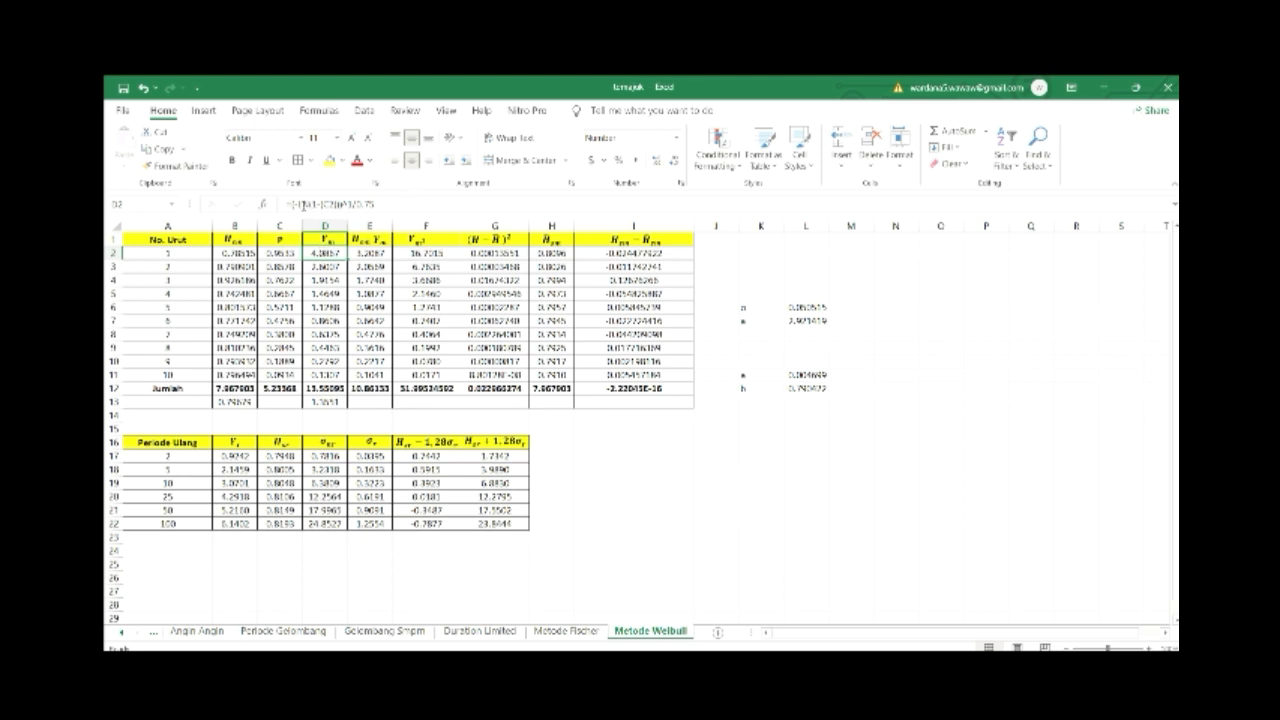
click(330, 204)
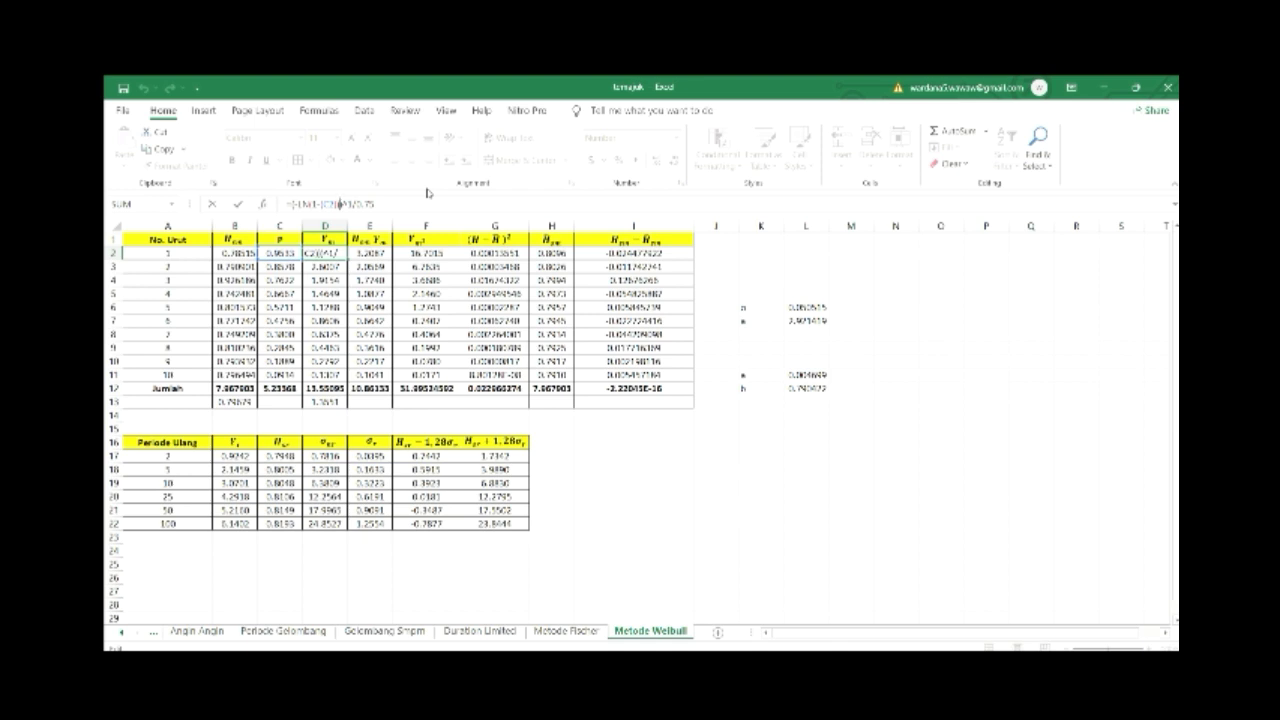
key(Return)
Review the Hsm·Ym and Ym² formulas in E2 and F2 of Metode Weibull, checking the Ym cell they use
click(372, 254)
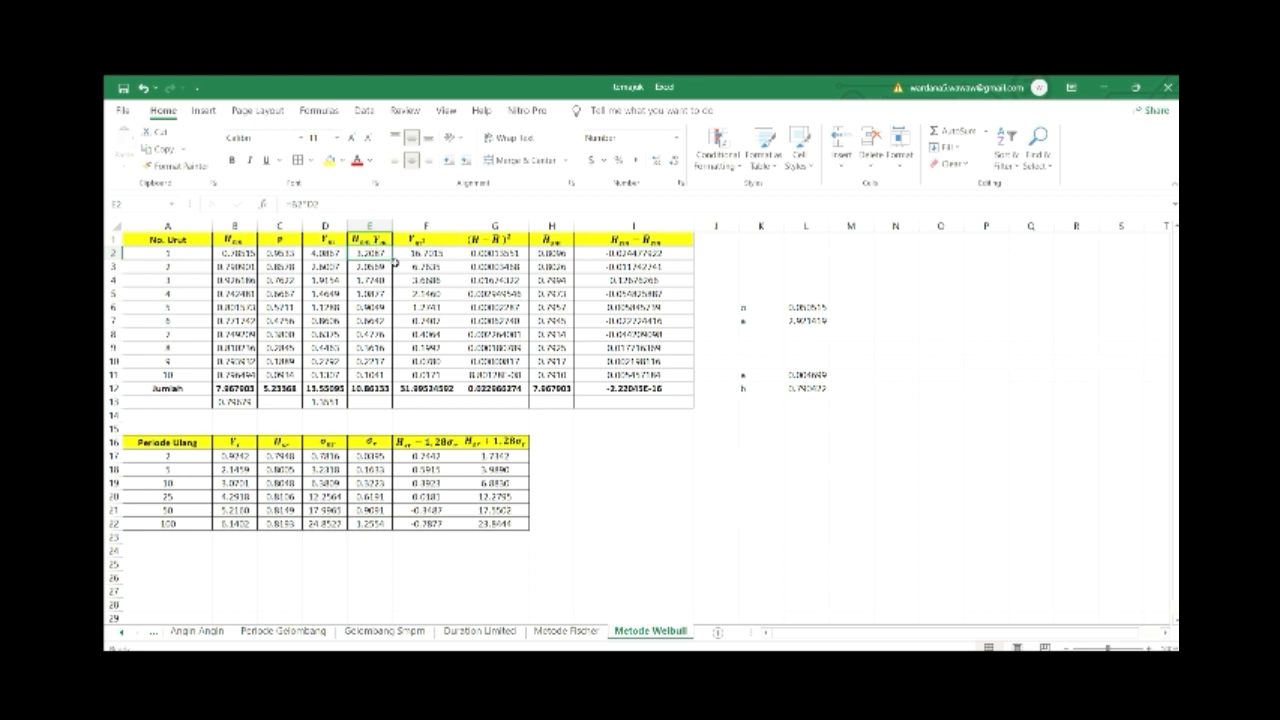
click(443, 256)
click(330, 254)
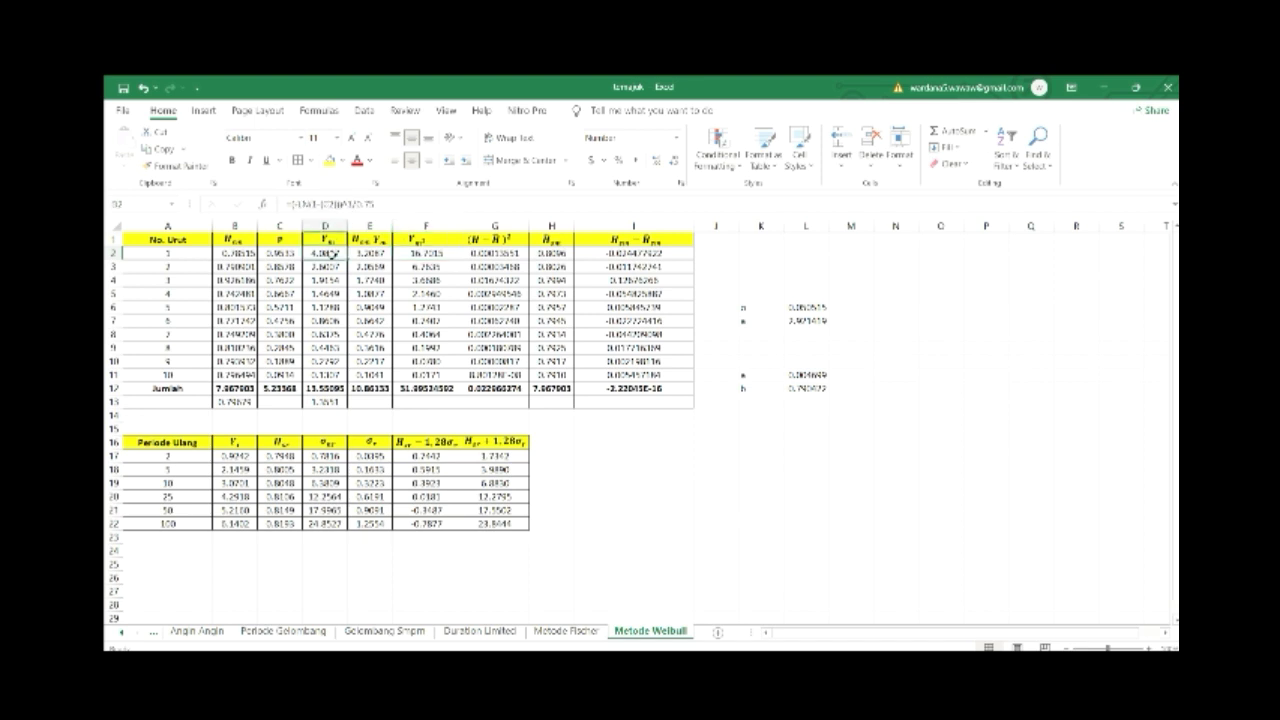
click(443, 255)
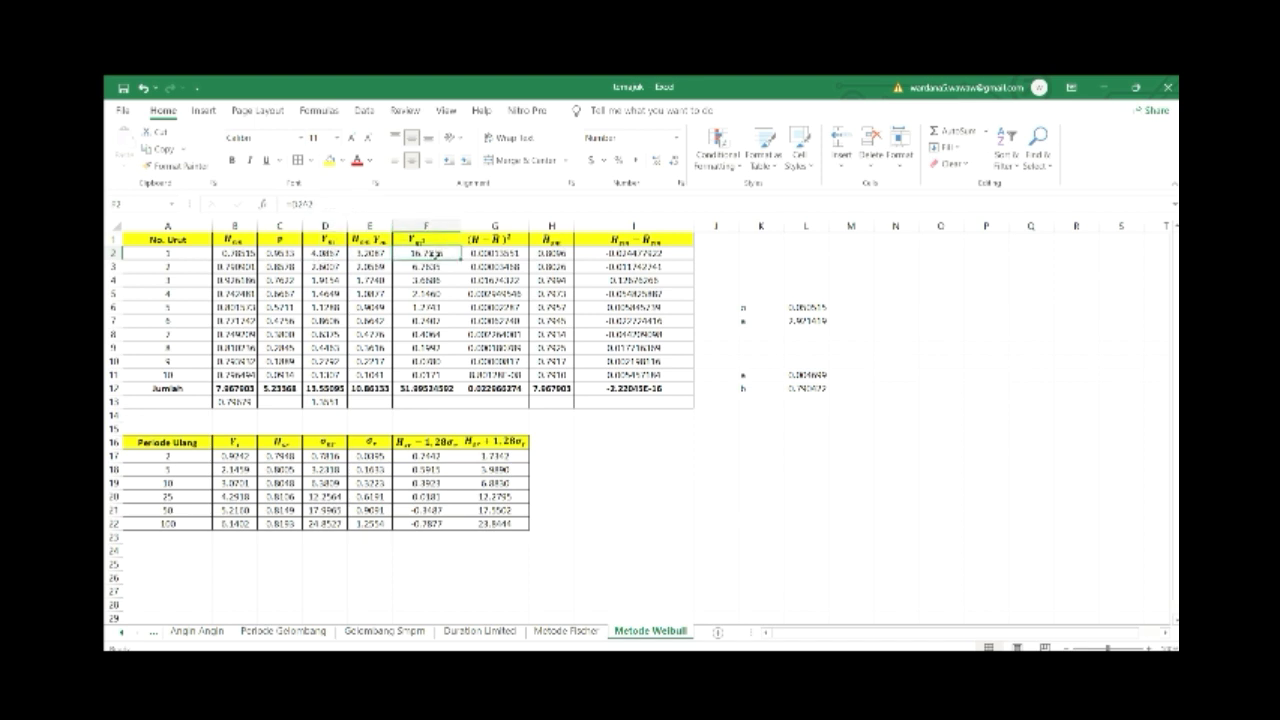
Review the squared H deviation, estimated Hsm and Hsm difference formulas in G2 to I2 of Metode Weibull
click(507, 255)
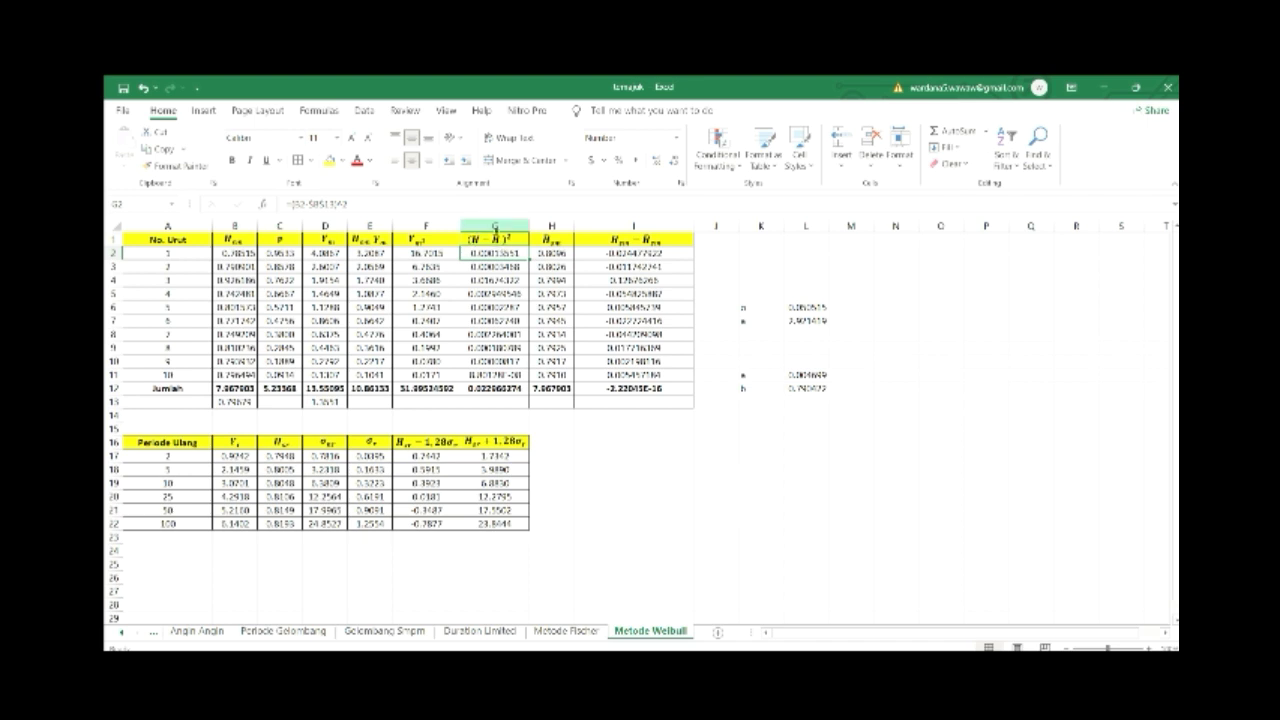
click(566, 254)
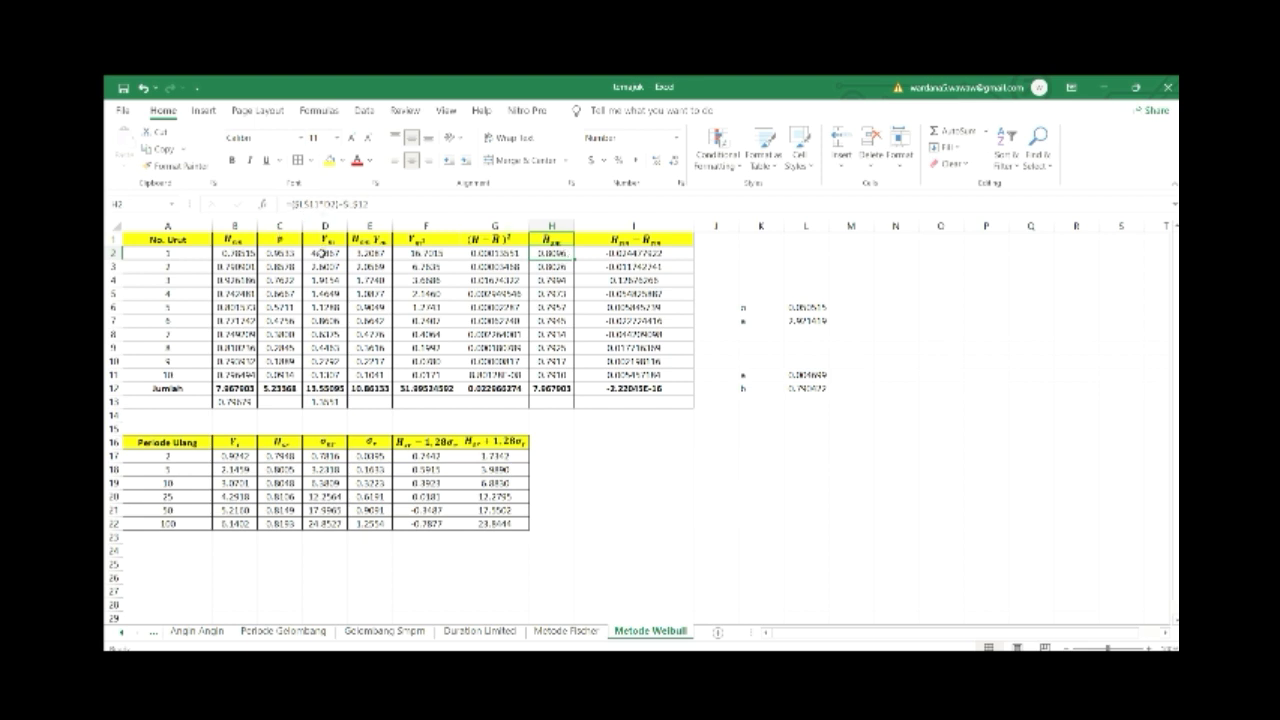
click(640, 256)
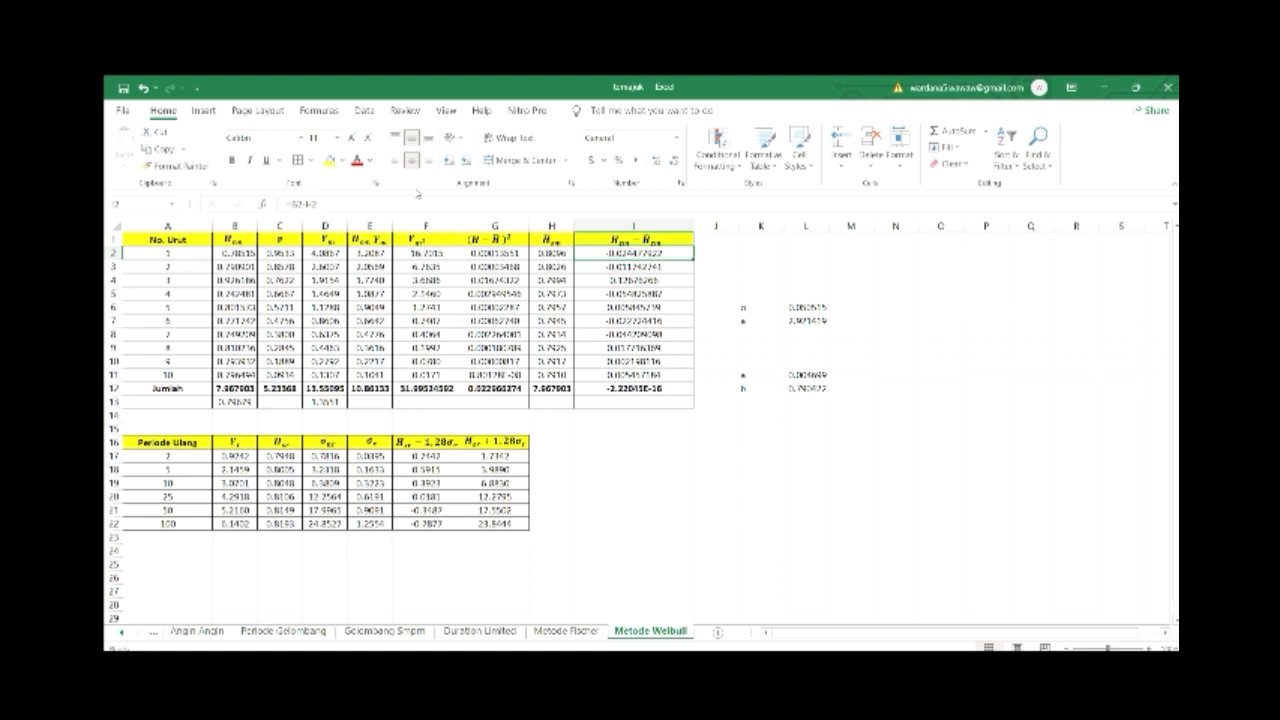
click(405, 203)
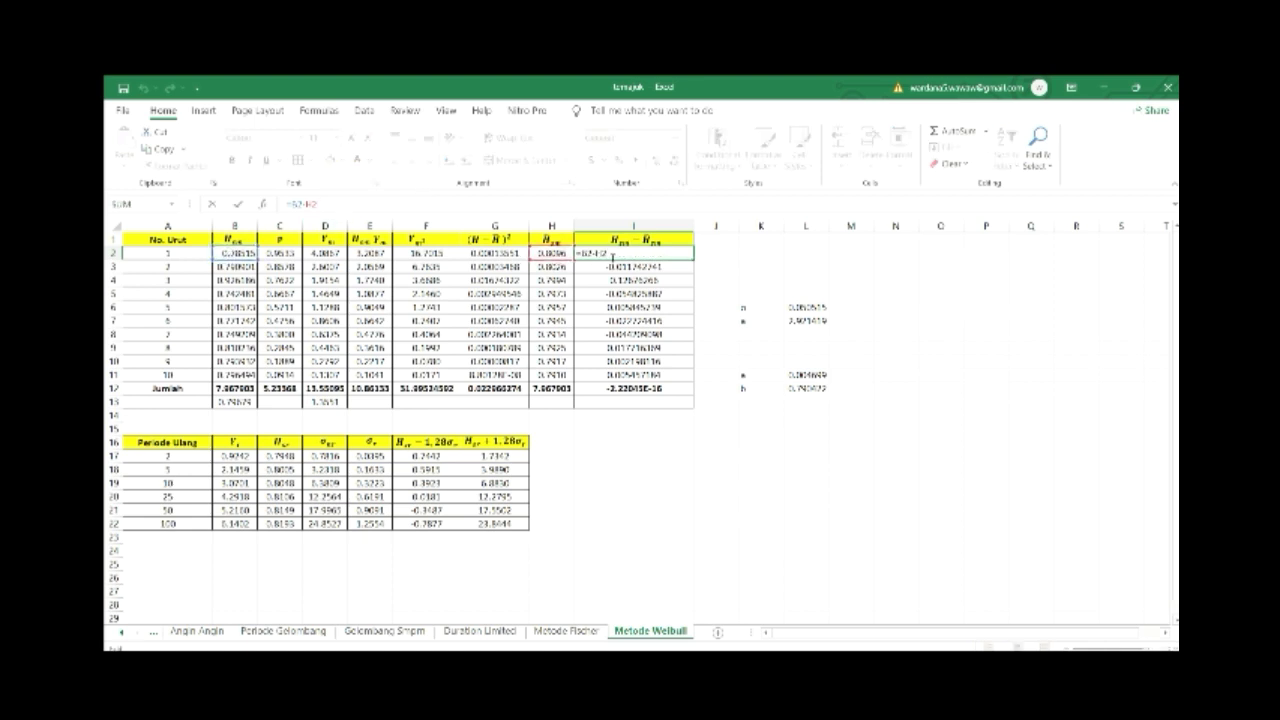
key(Return)
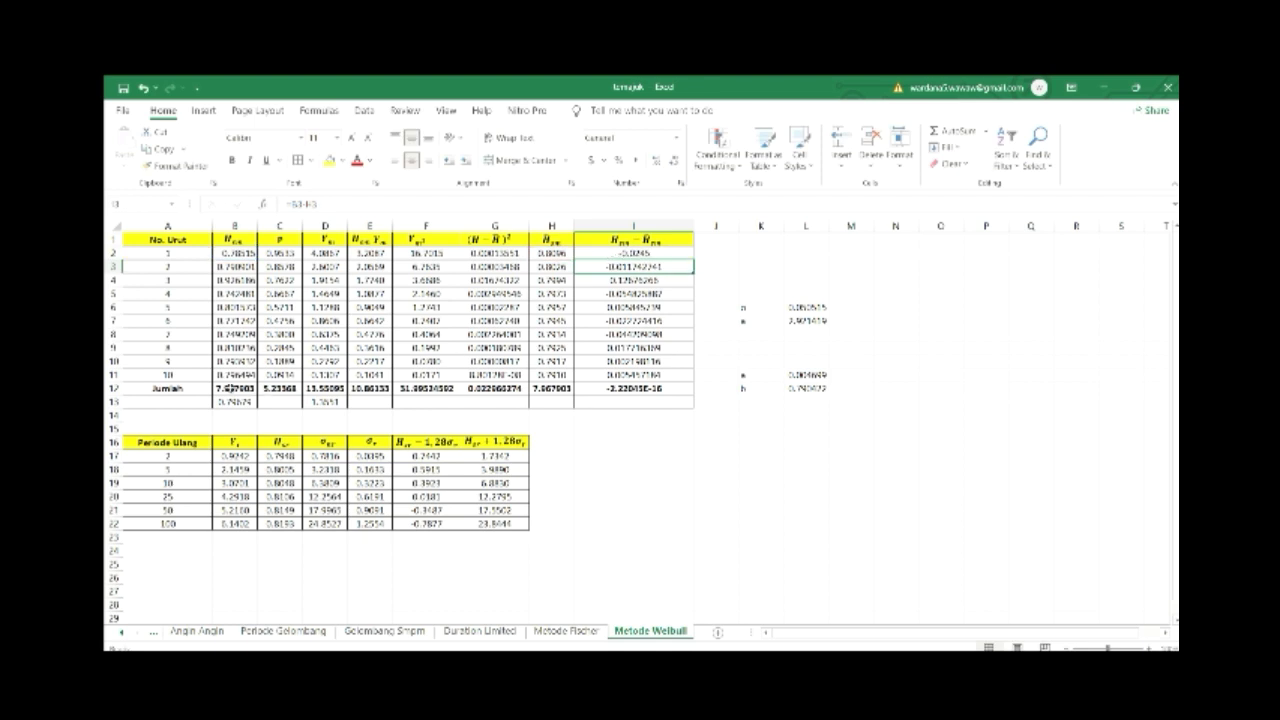
Fill the SUM formula in B12 of Metode Weibull across the Jumlah row to I12 and check the copied formula in C12
click(231, 388)
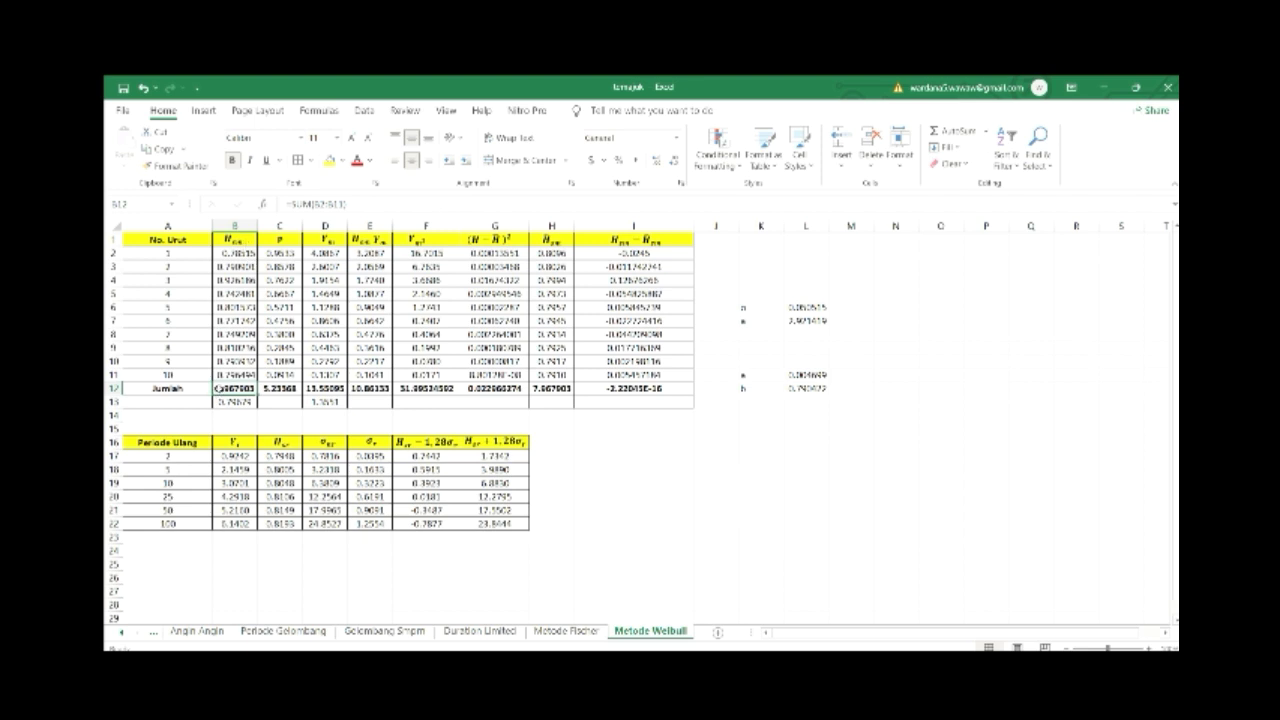
click(300, 267)
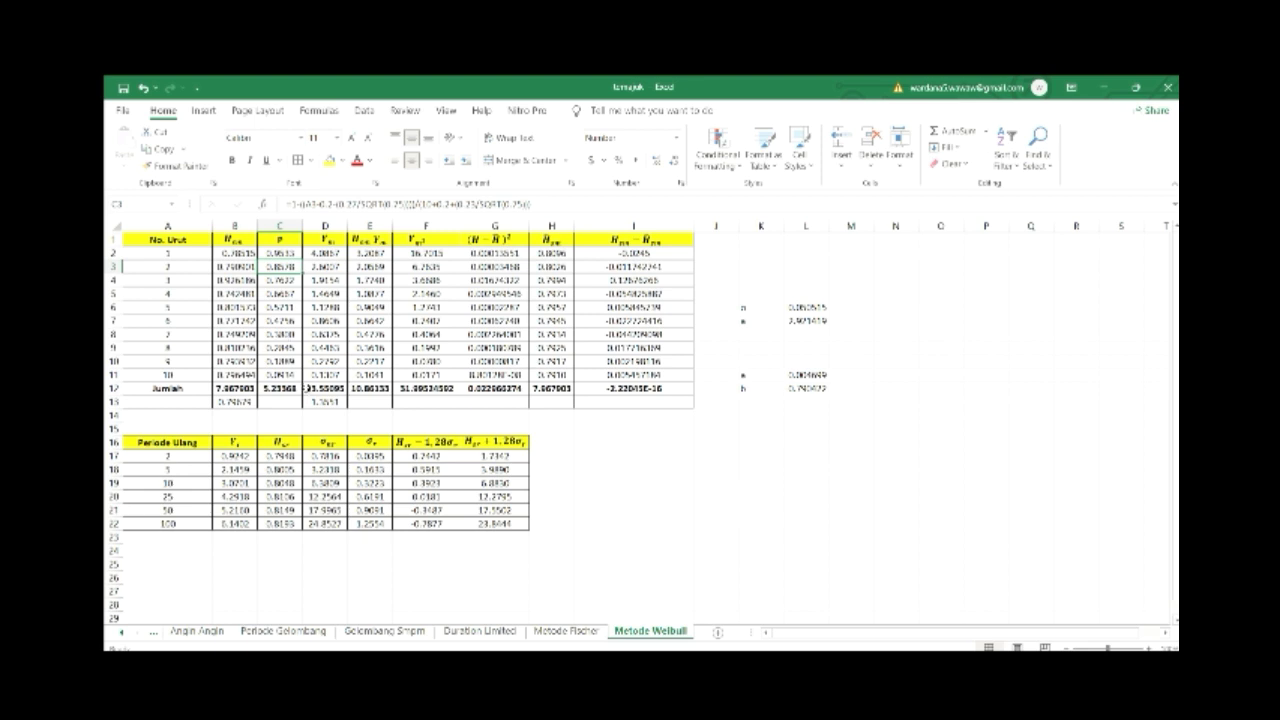
click(300, 389)
click(248, 389)
drag(257, 395, 640, 392)
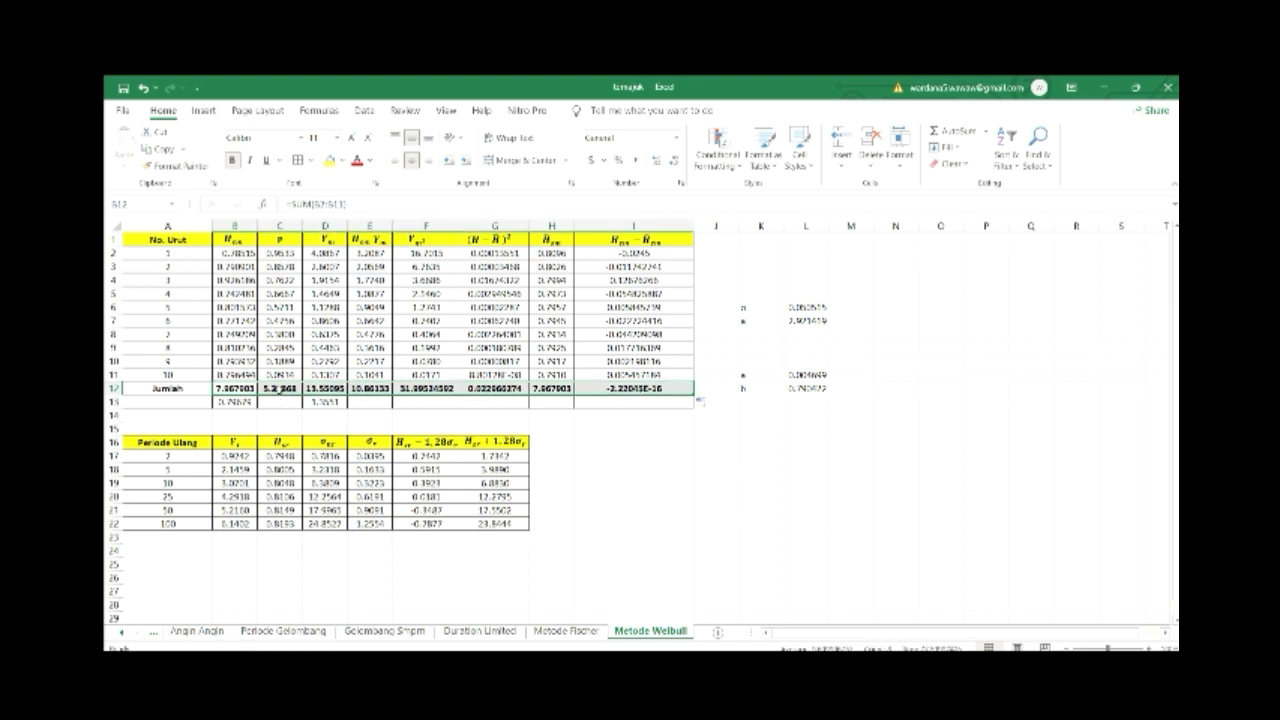
click(281, 388)
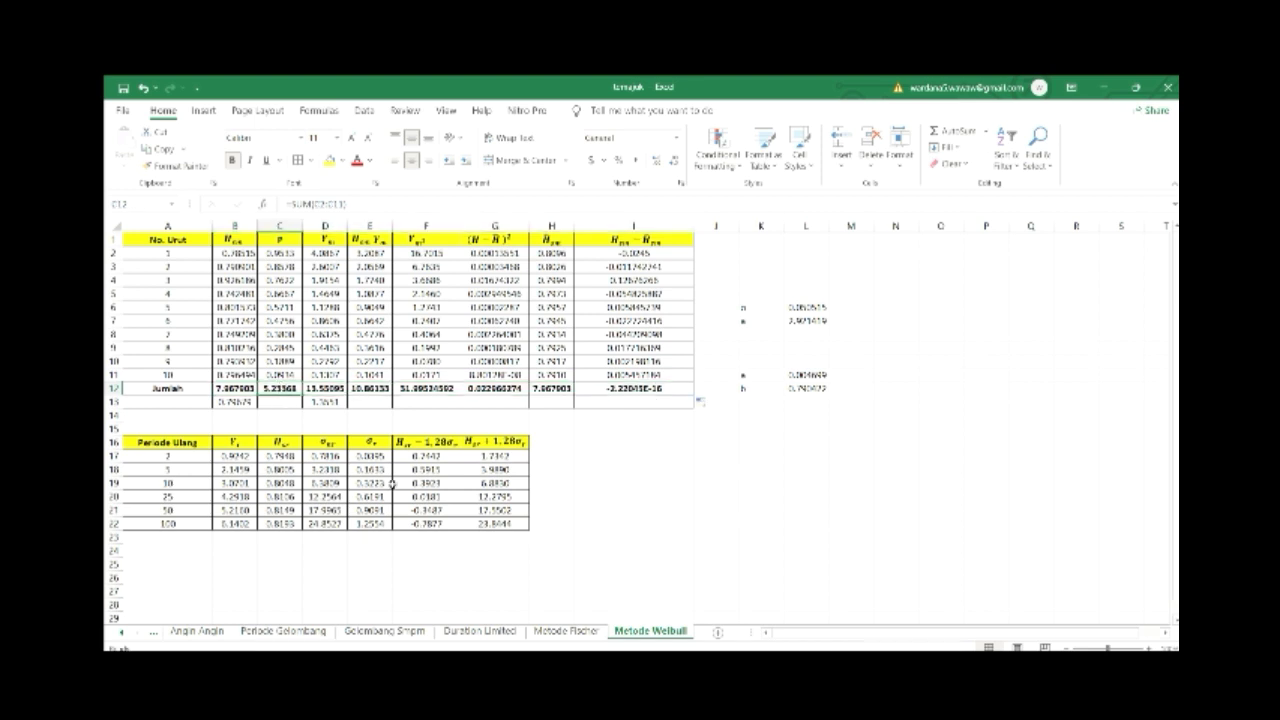
Look at the first Yr cell of the Periode Ulang table and go through the return periods in A17 to A22
click(240, 454)
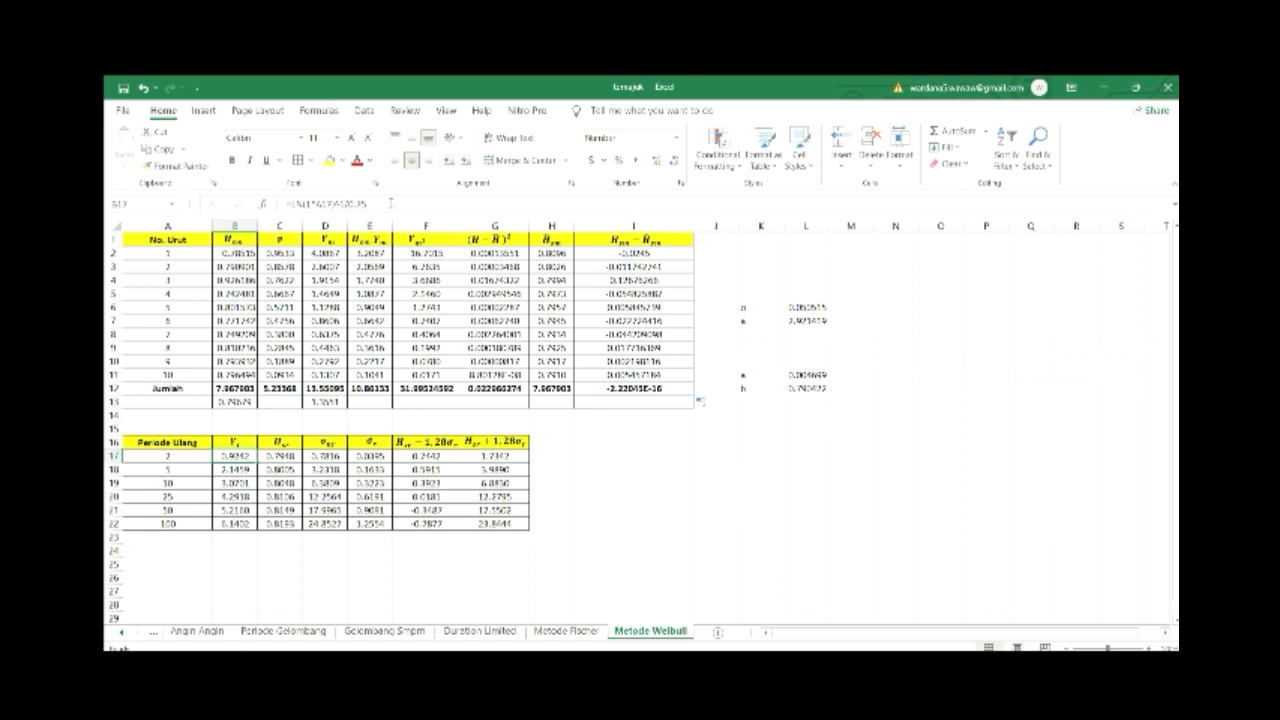
click(184, 457)
key(Down)
key(Down)
key(Down)
key(Down)
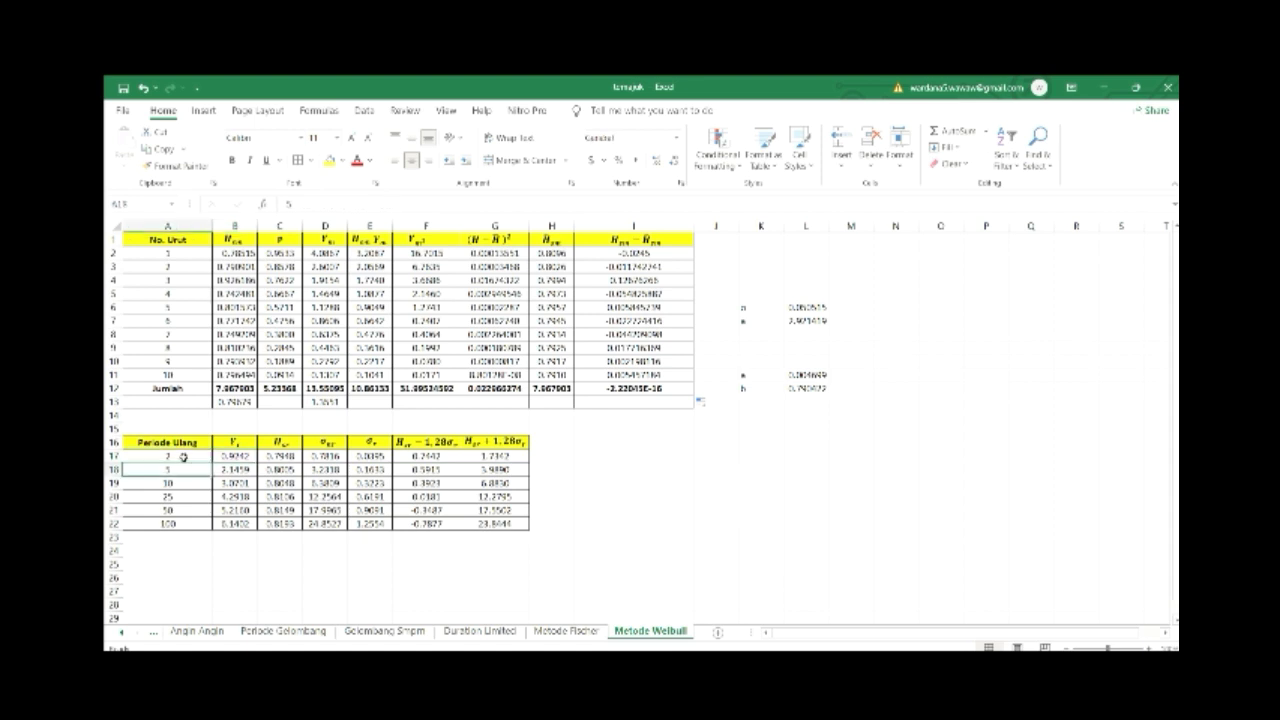
key(Down)
Review the Yr formula in B17, checking the return-period cell it uses, and the Hsr formula in C17
key(Right)
key(Up)
key(Up)
key(Up)
key(Up)
key(Up)
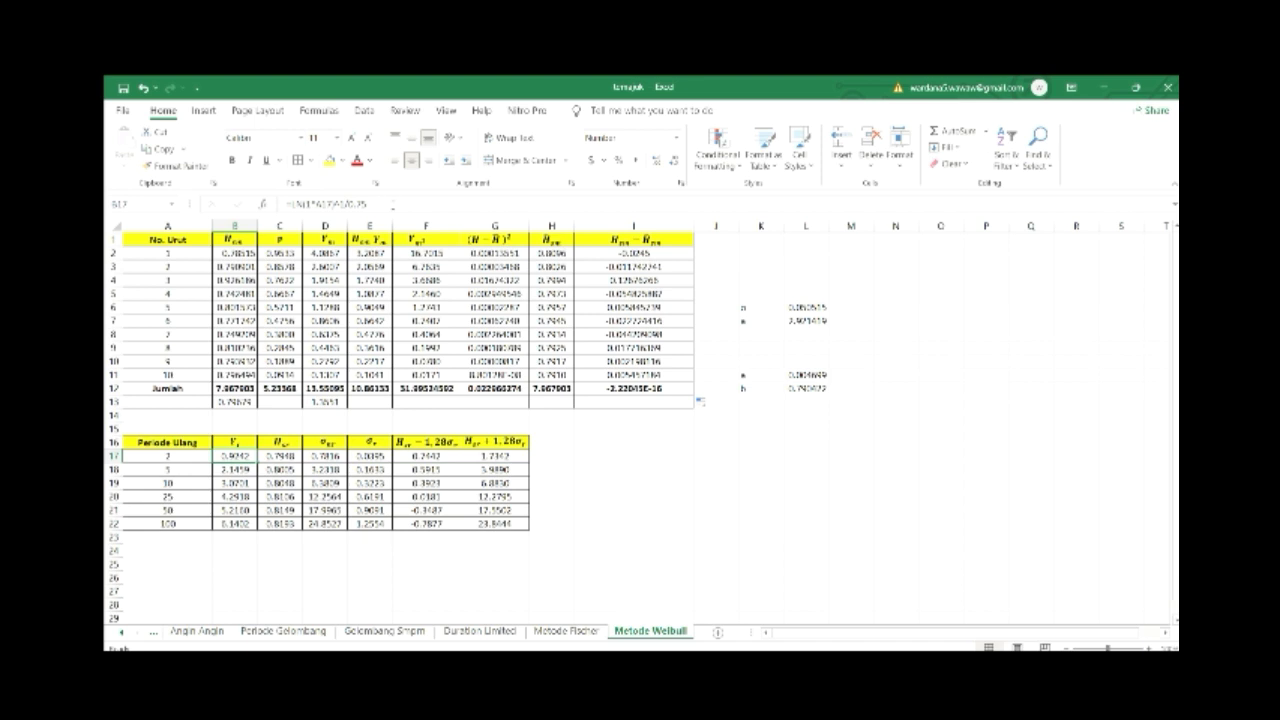
click(392, 204)
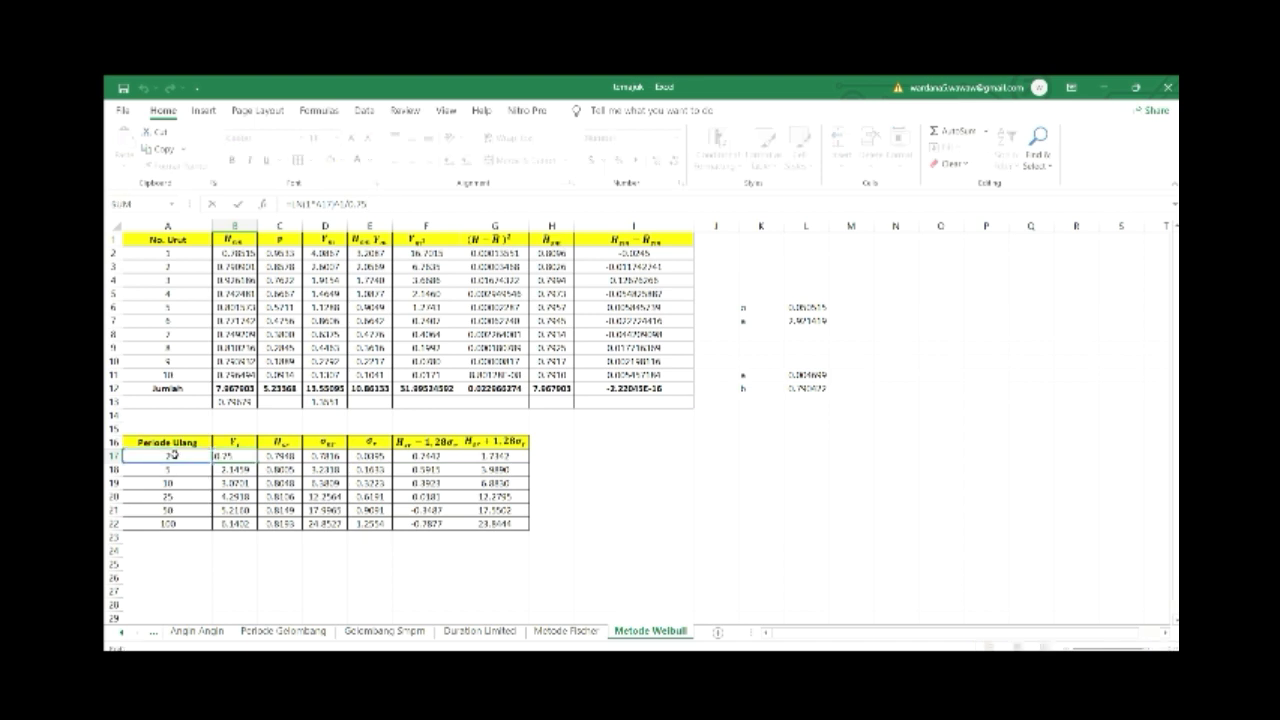
key(Tab)
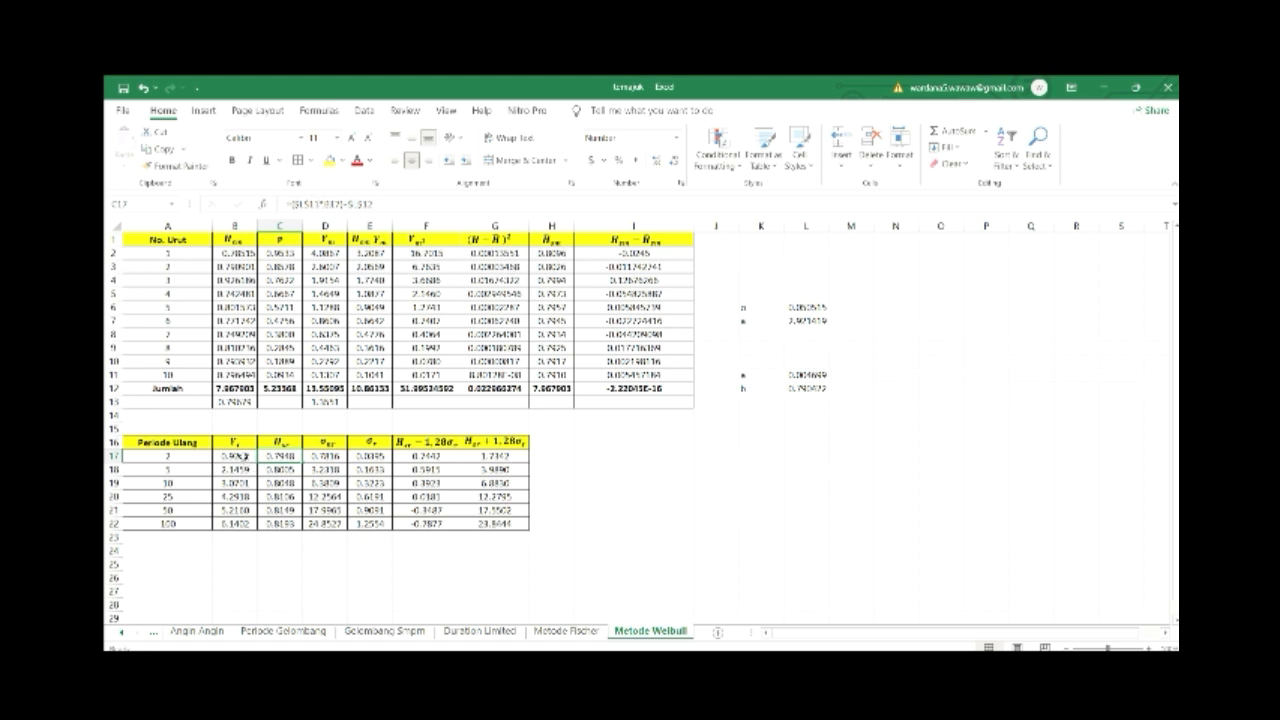
Review the σnr and σr formulas in D17 and E17 and the Hsr minus and plus 1.28σr formulas in F17 and G17
click(318, 458)
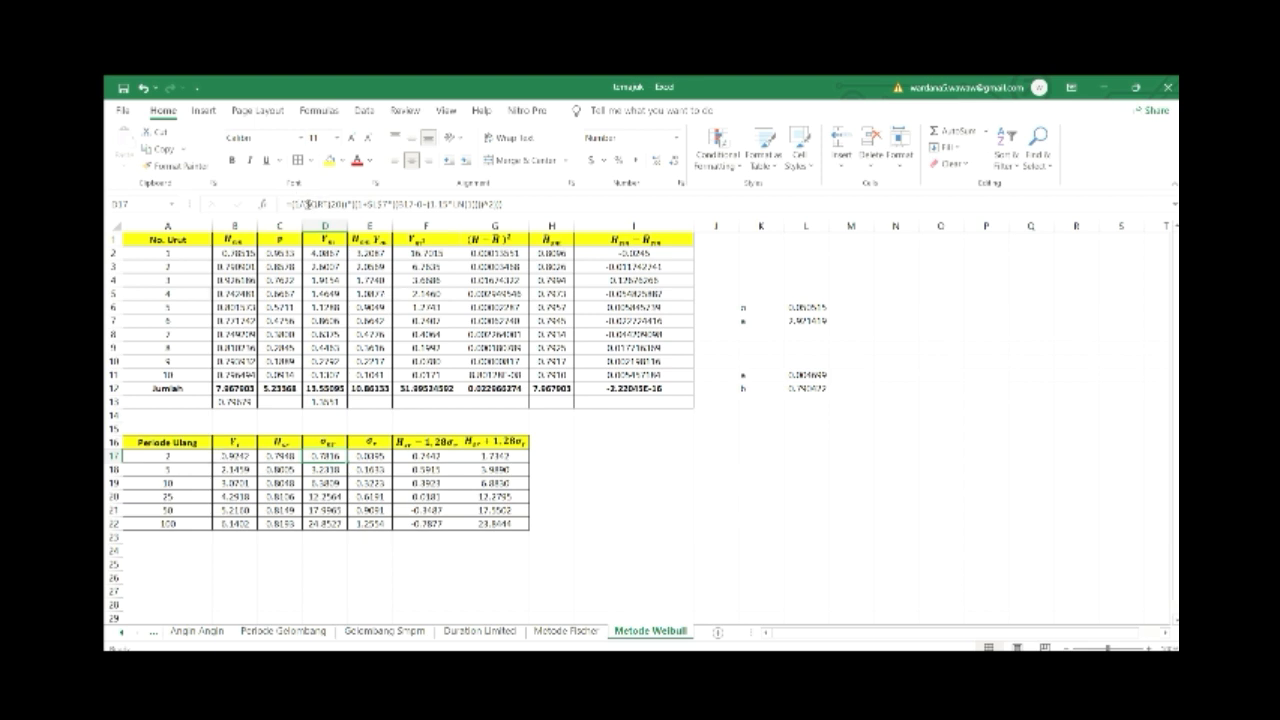
click(371, 455)
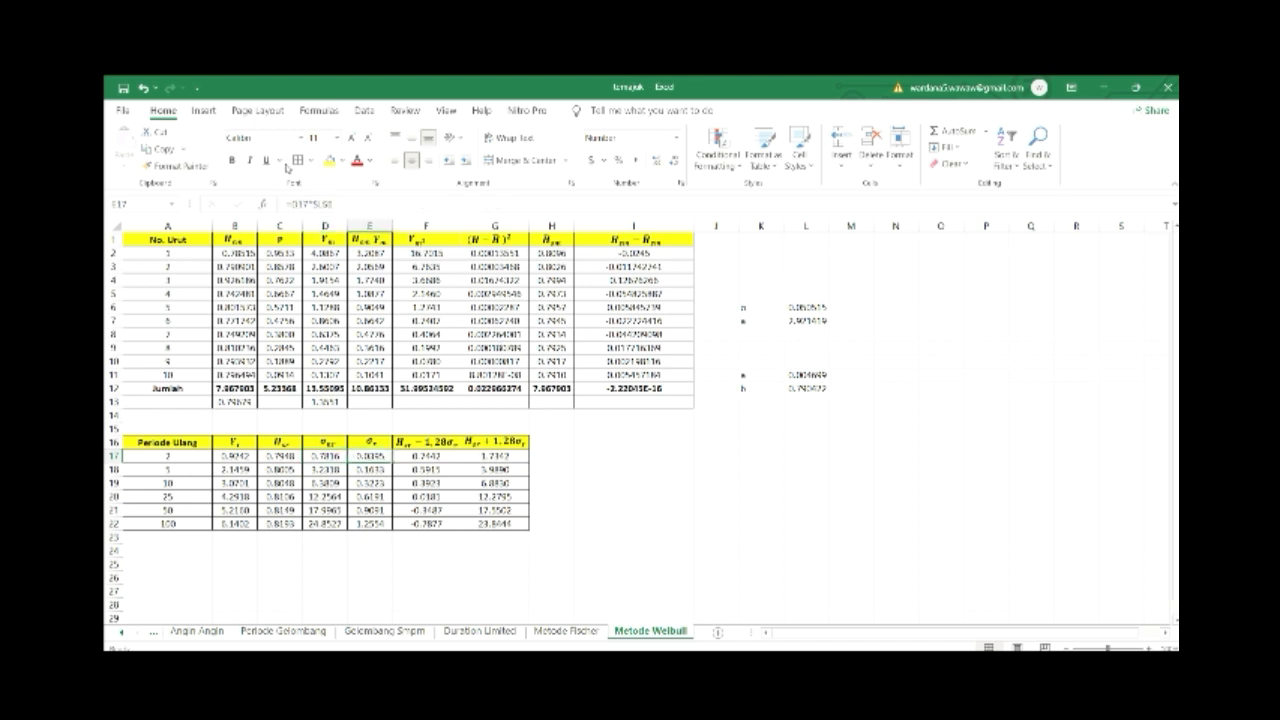
click(444, 455)
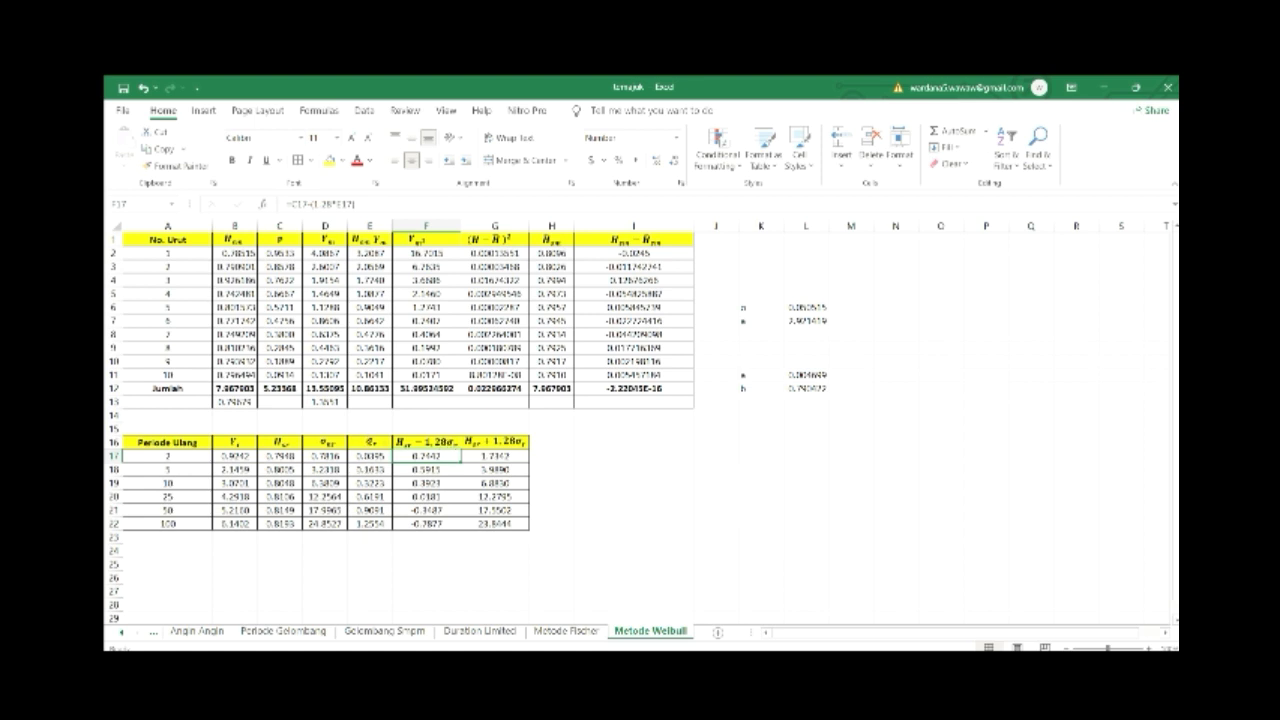
click(375, 458)
click(447, 459)
click(521, 456)
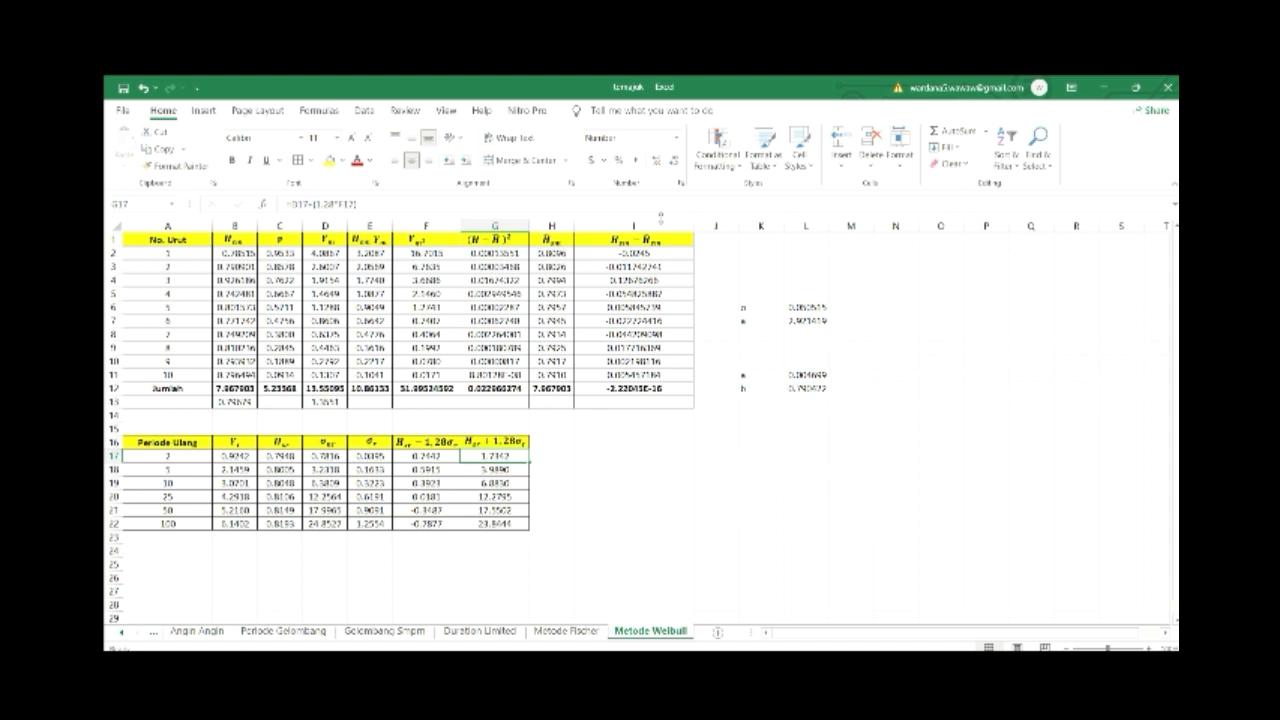
click(552, 441)
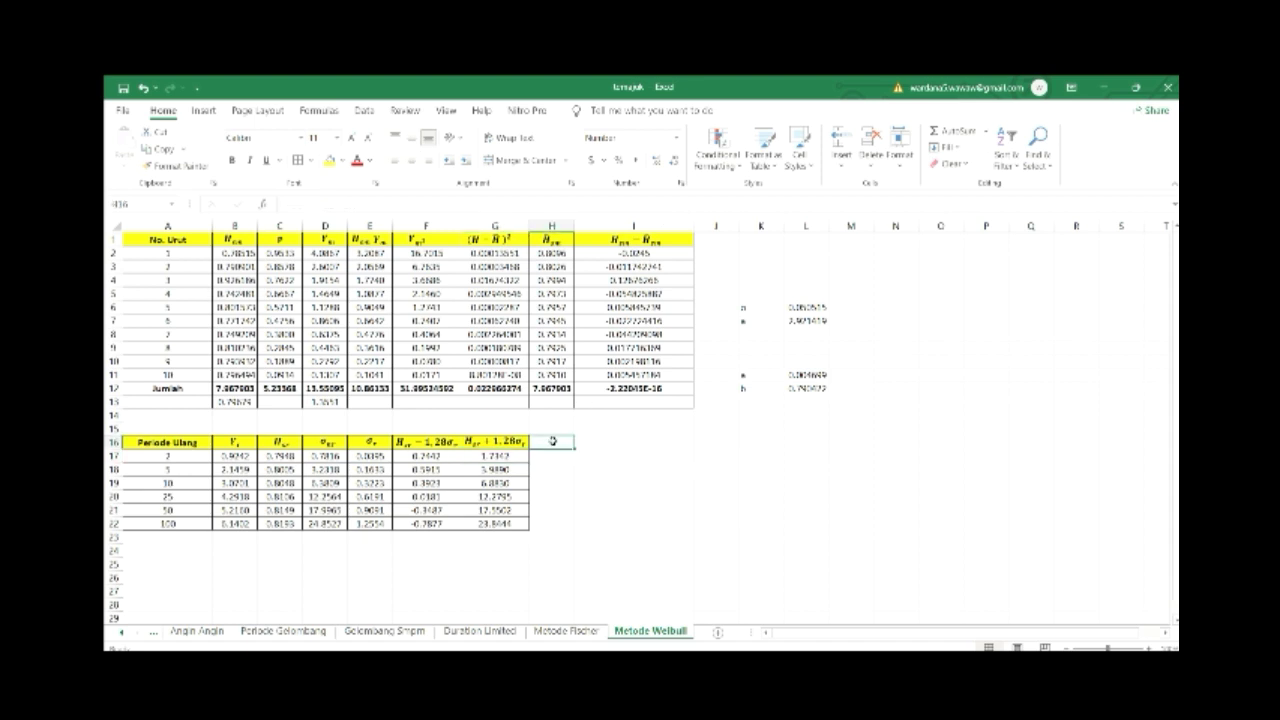